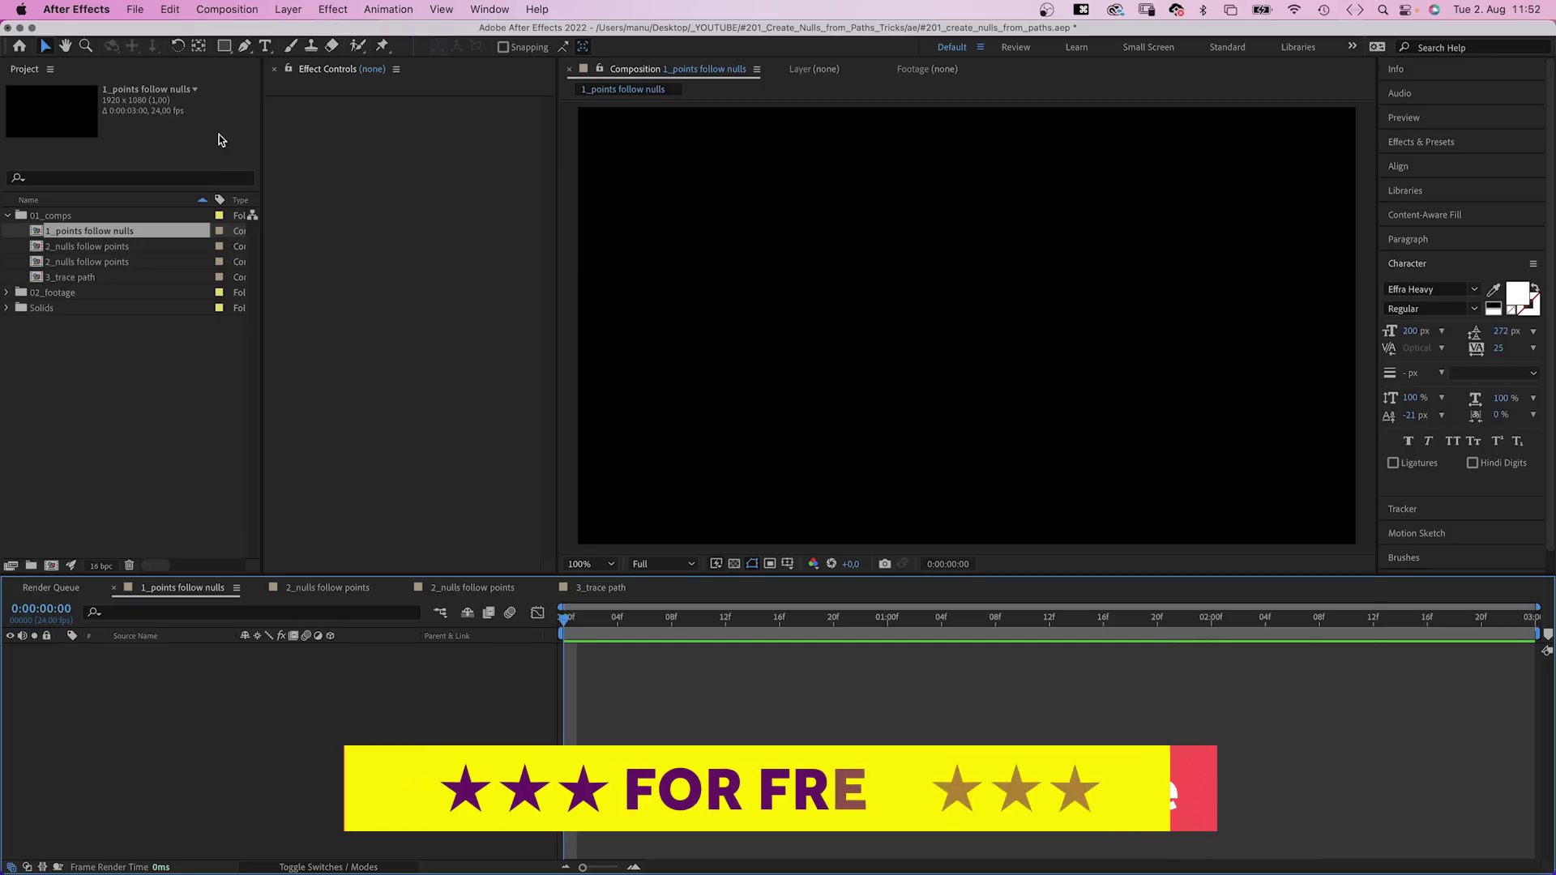
Add a full-composition rectangle layer and set its Rectangle Path Size to 500×500
{"action": "double_click", "coordinate": [224, 46]}
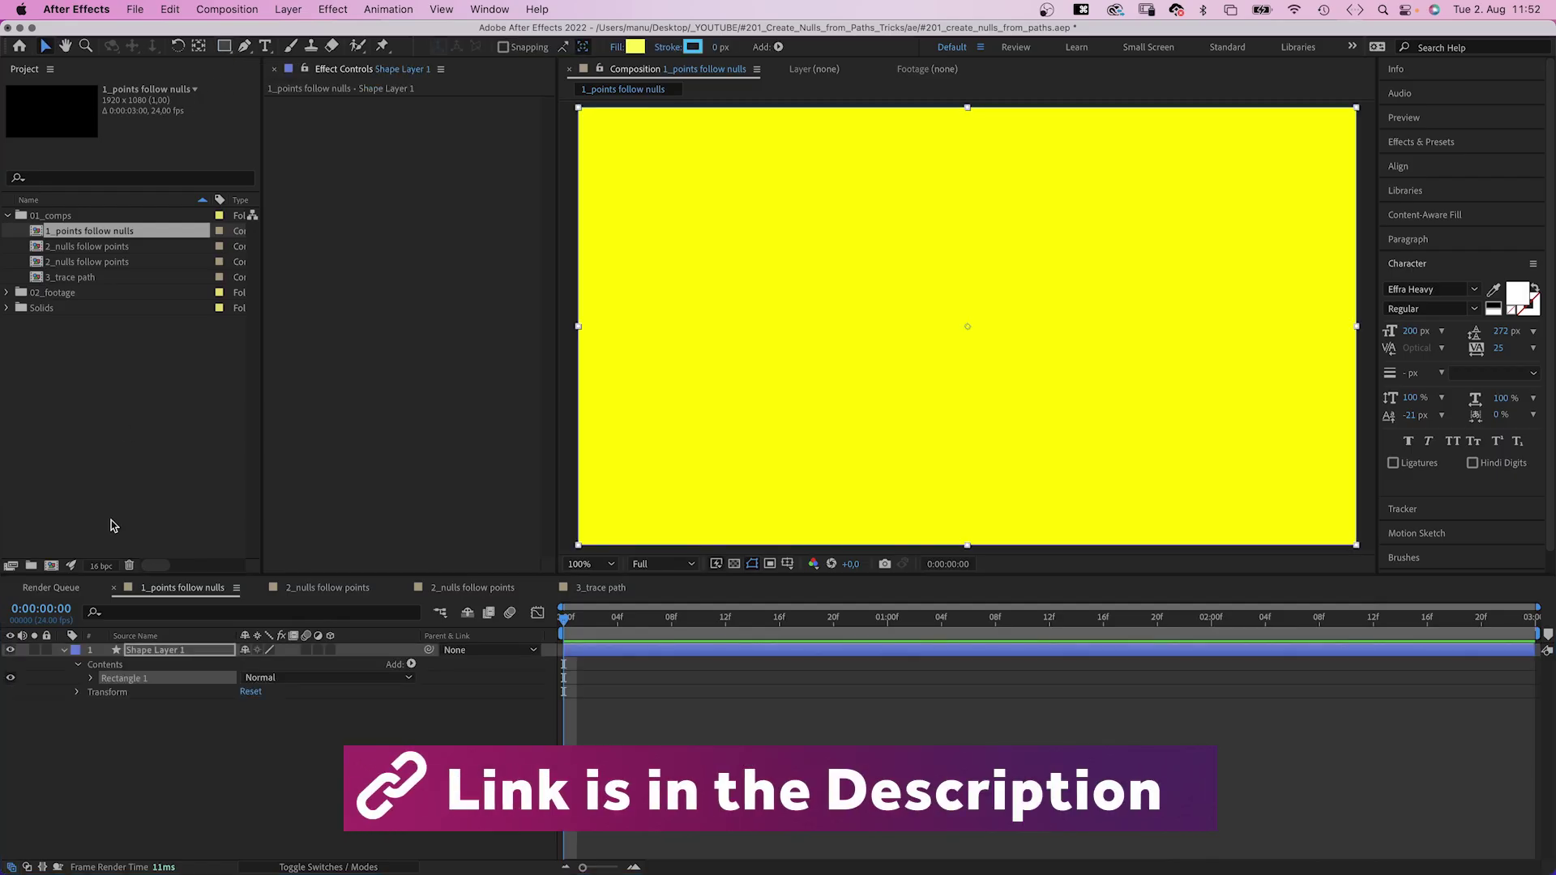
{"action": "left_click", "coordinate": [91, 679]}
{"action": "left_click", "coordinate": [106, 692]}
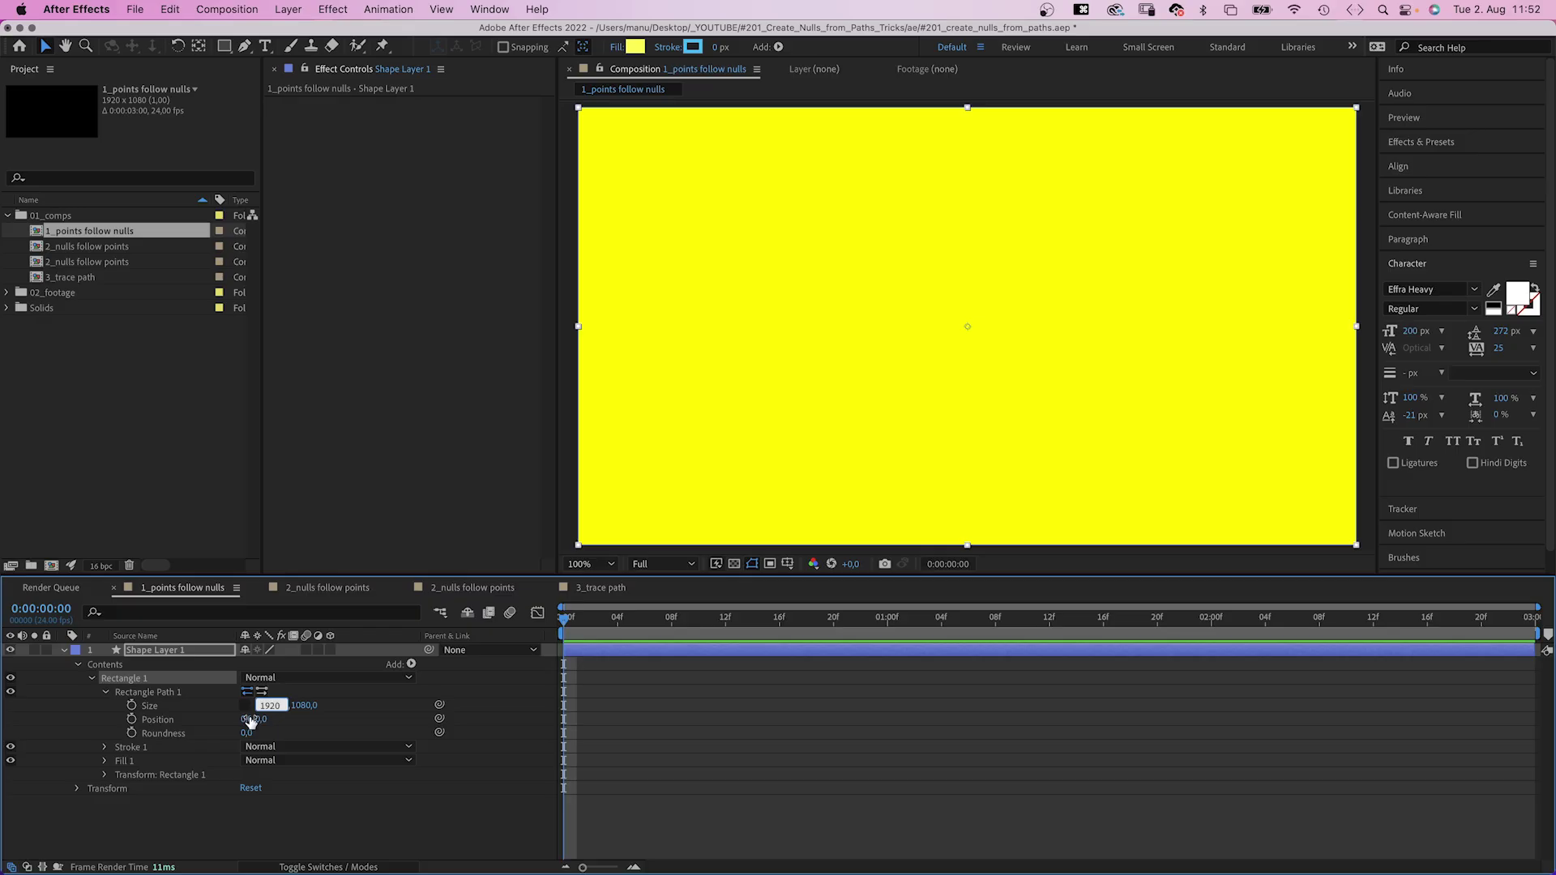
{"action": "type", "text": "500"}
{"action": "key", "text": "Tab"}
{"action": "type", "text": "500"}
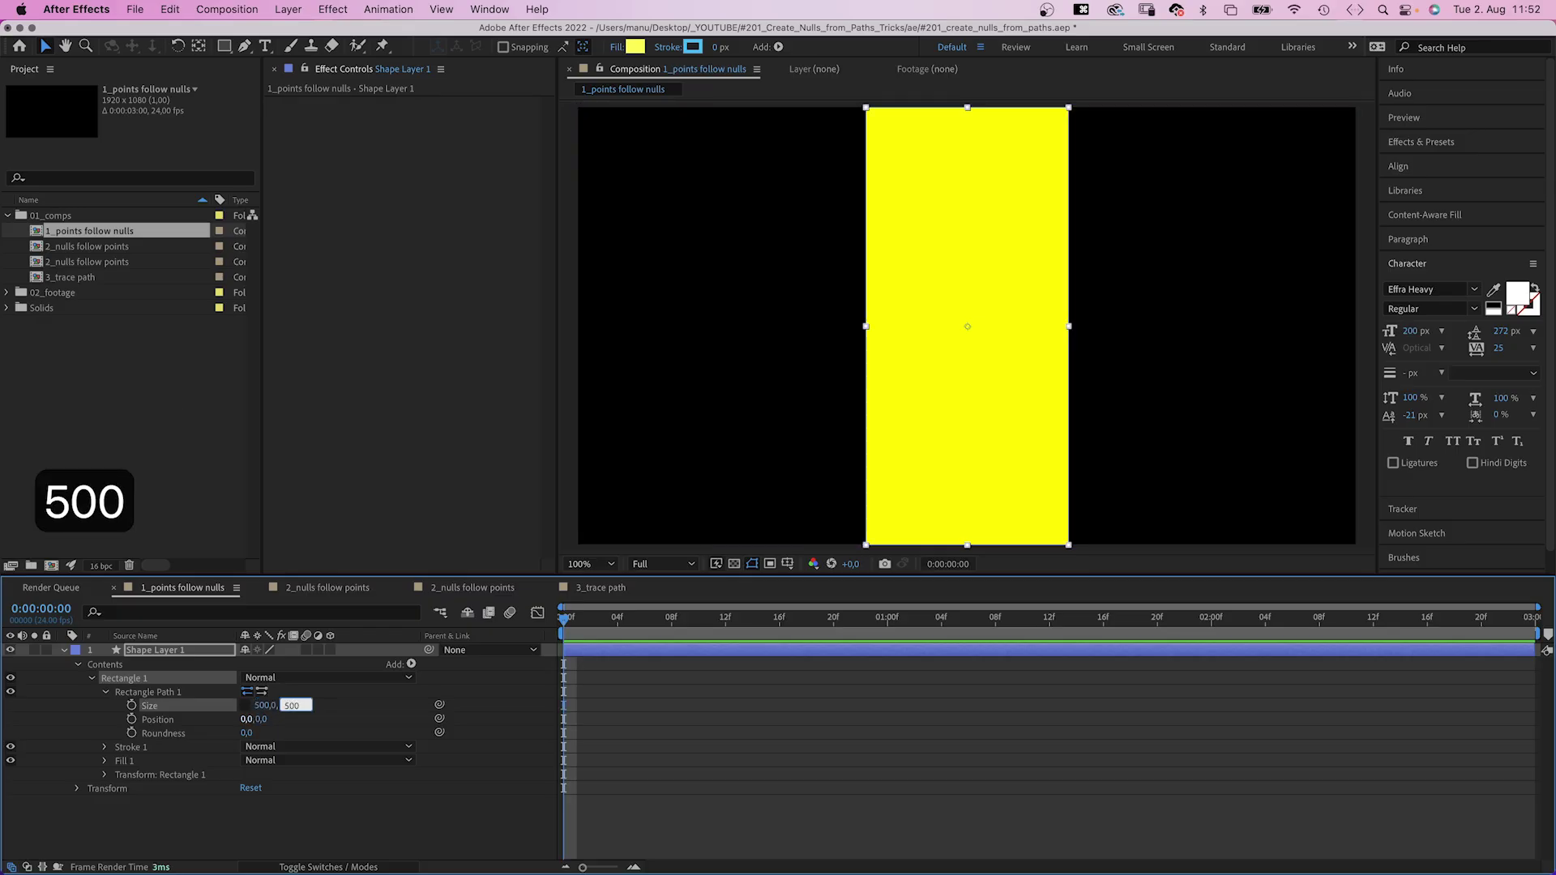
{"action": "key", "text": "Return"}
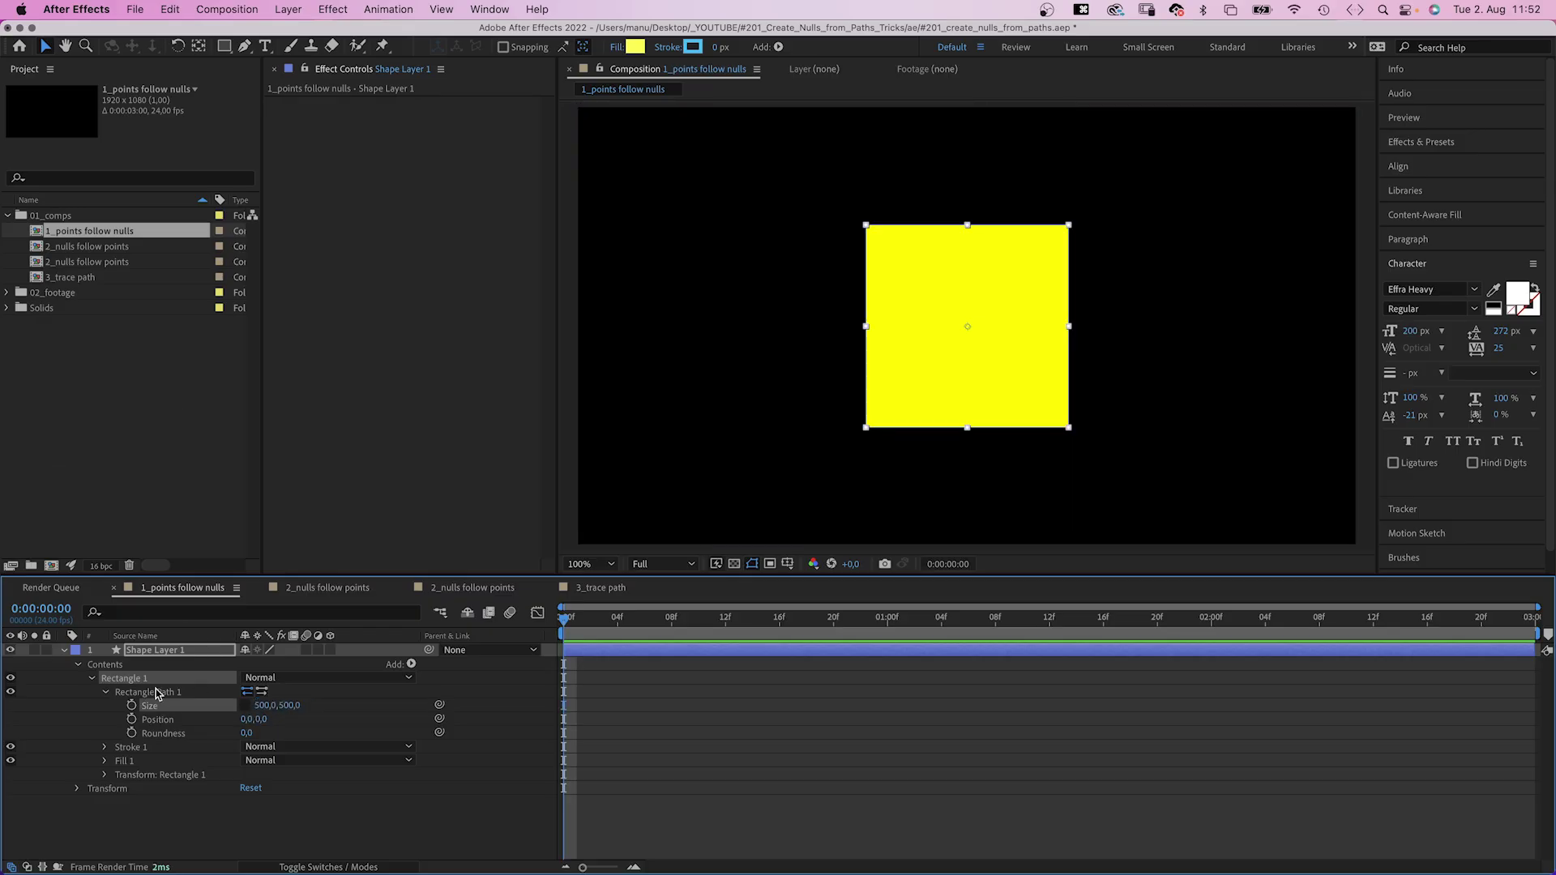
Convert the square's rectangle path to an editable Bezier path and select its Path property
{"action": "right_click", "coordinate": [158, 695]}
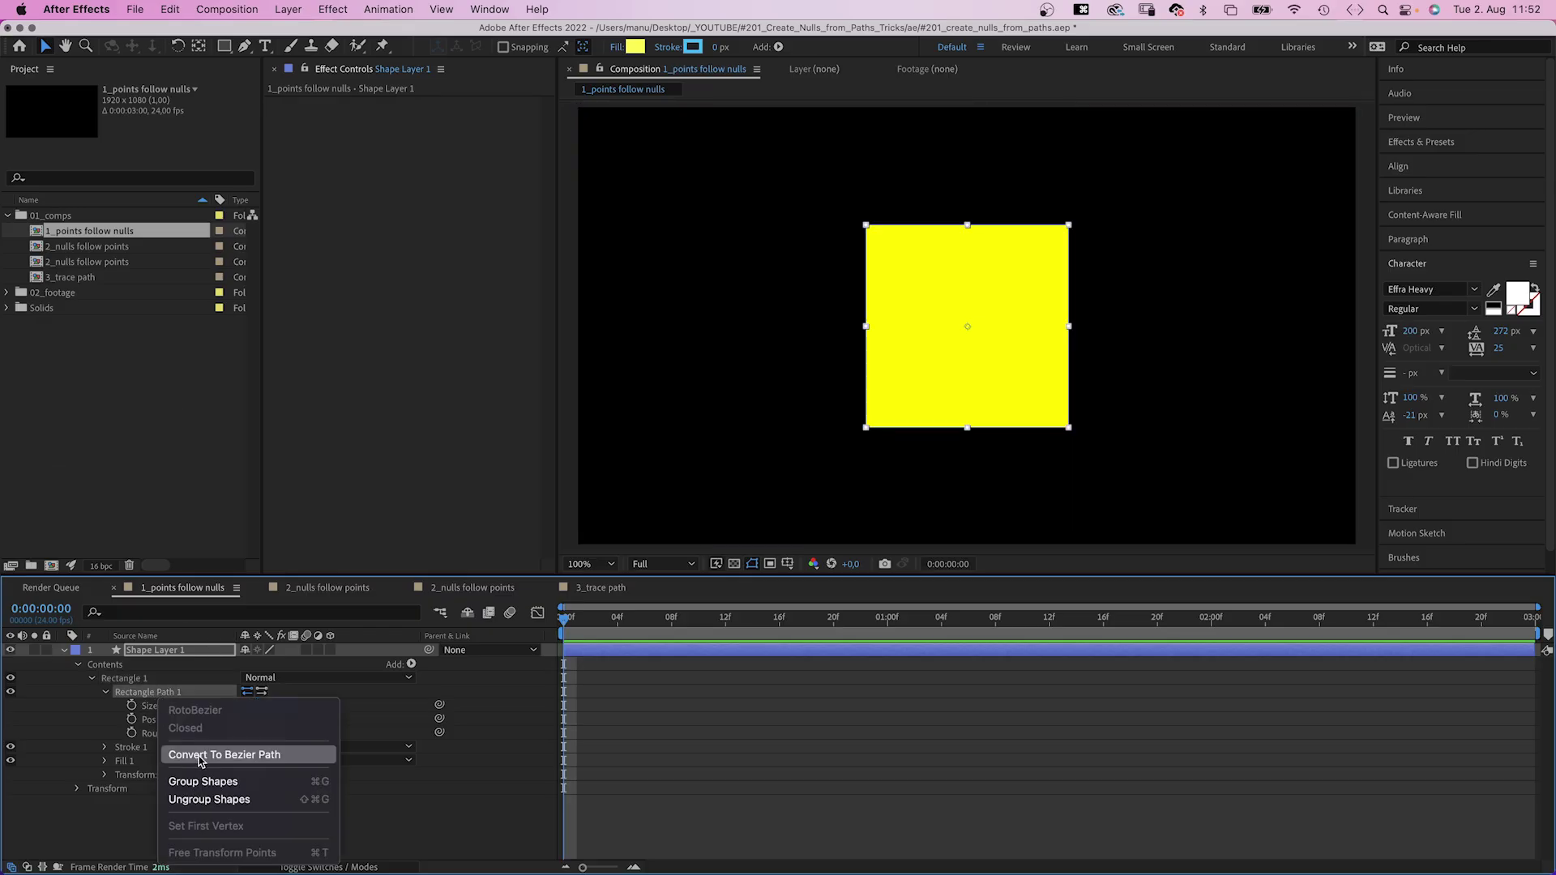
{"action": "left_click", "coordinate": [203, 756]}
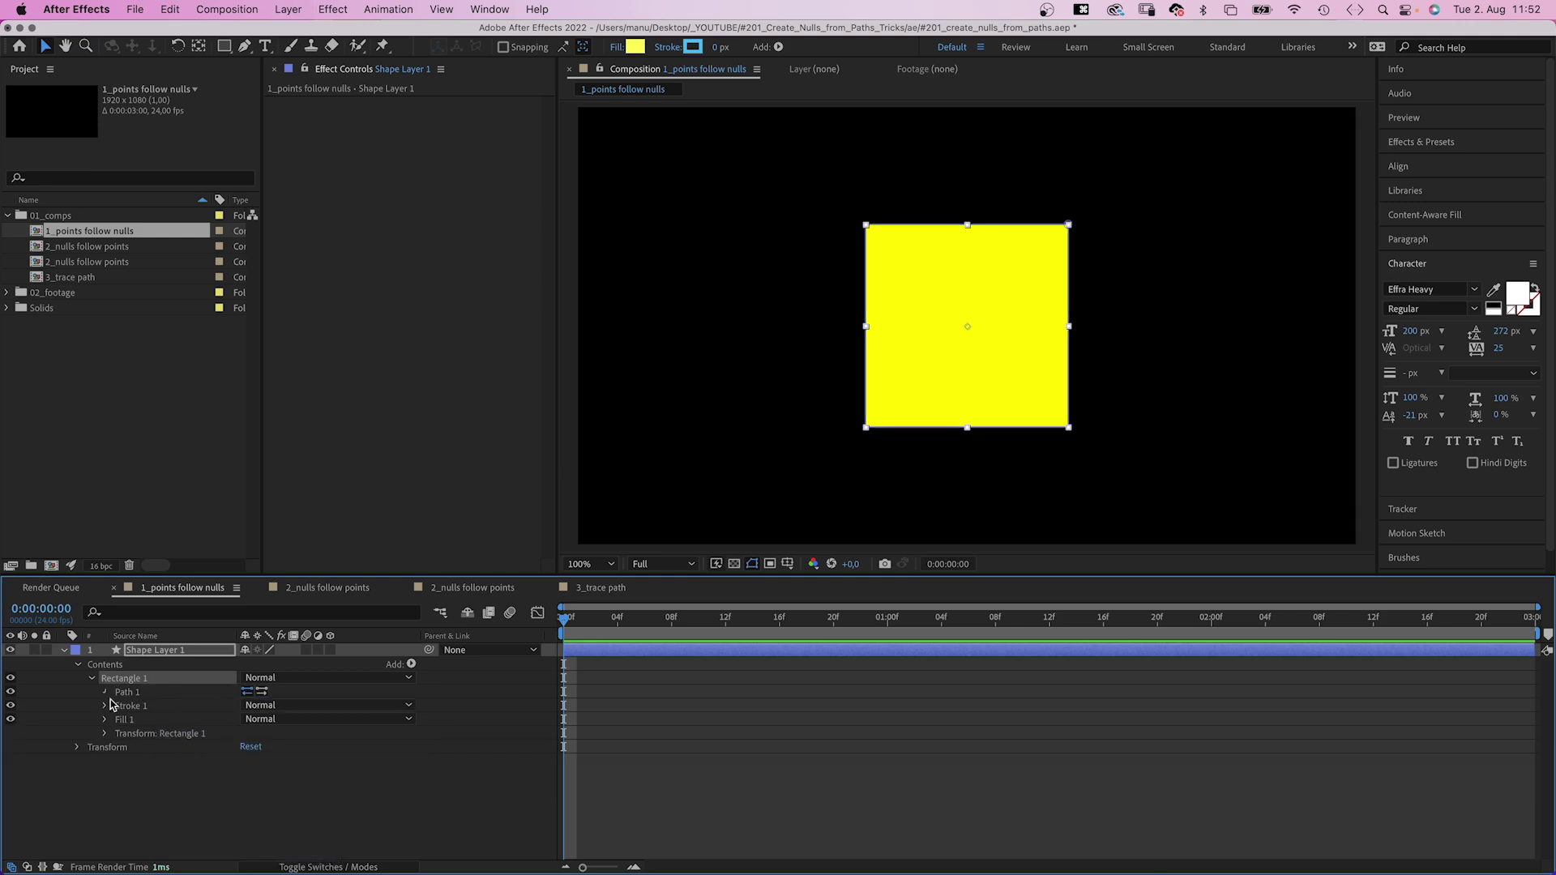
{"action": "left_click", "coordinate": [154, 709]}
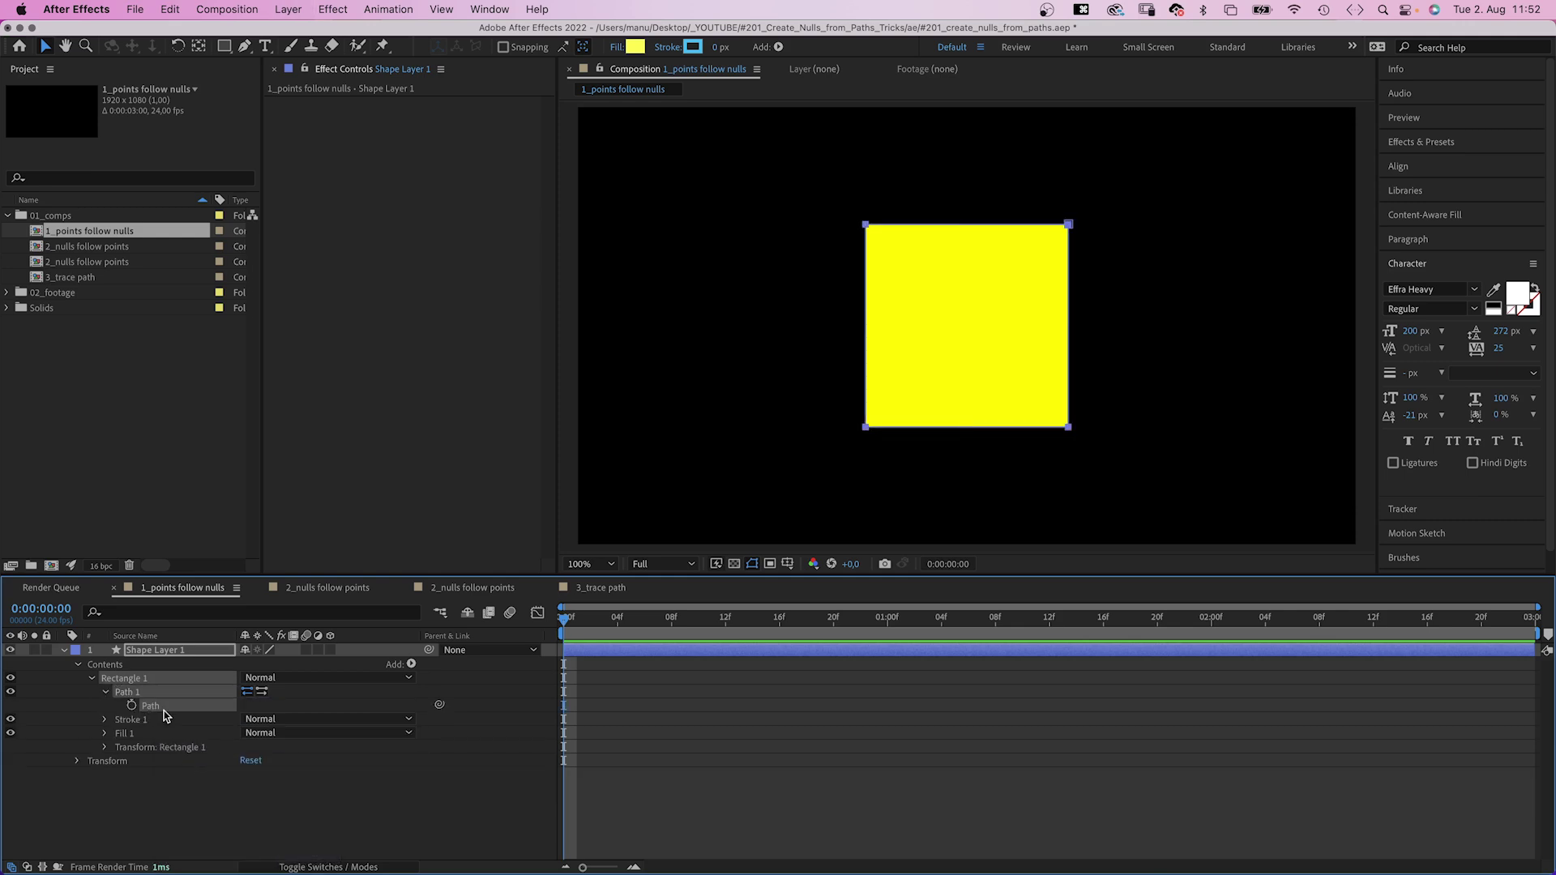
{"action": "left_click", "coordinate": [478, 11]}
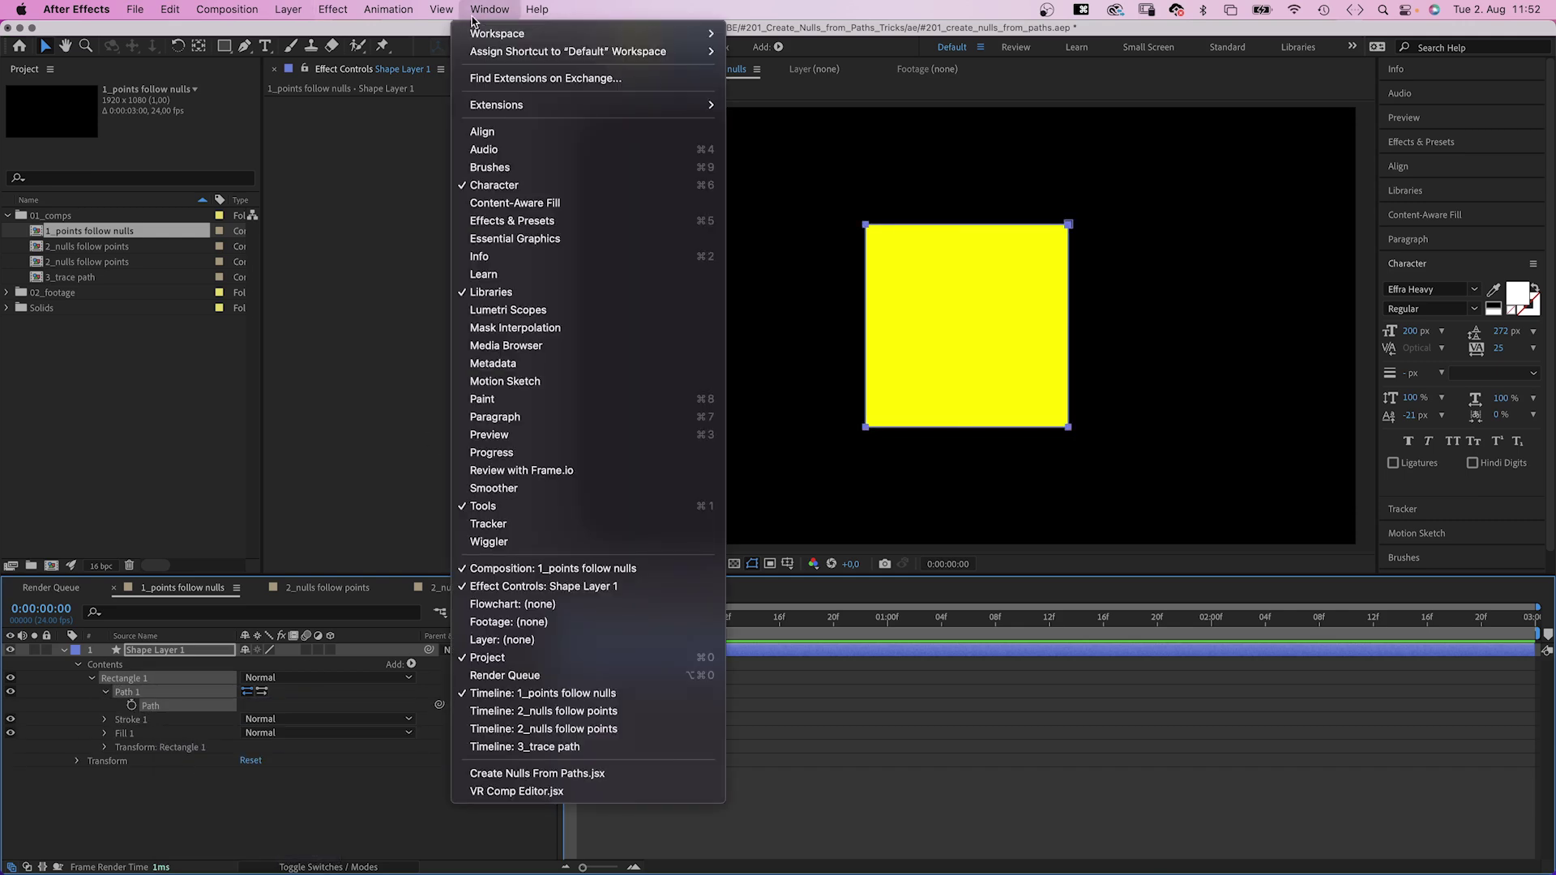
Run Create Nulls From Paths.jsx so Nulls 64–67 drive the square's corners, test-drag one, then undo
{"action": "left_click", "coordinate": [557, 778]}
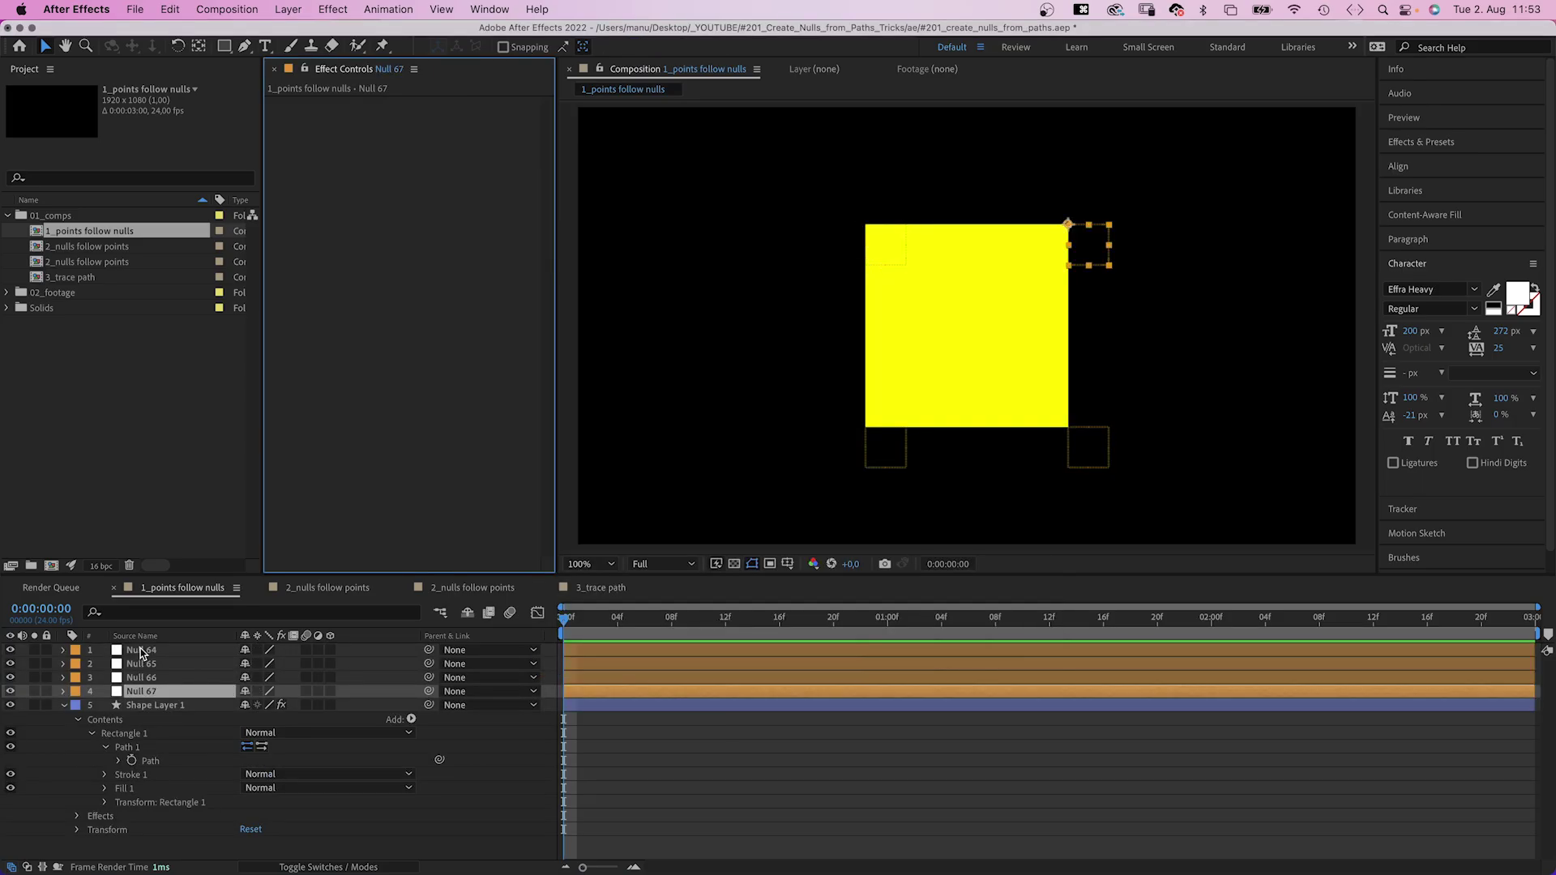
{"action": "left_click", "coordinate": [140, 664]}
{"action": "left_click", "coordinate": [136, 692]}
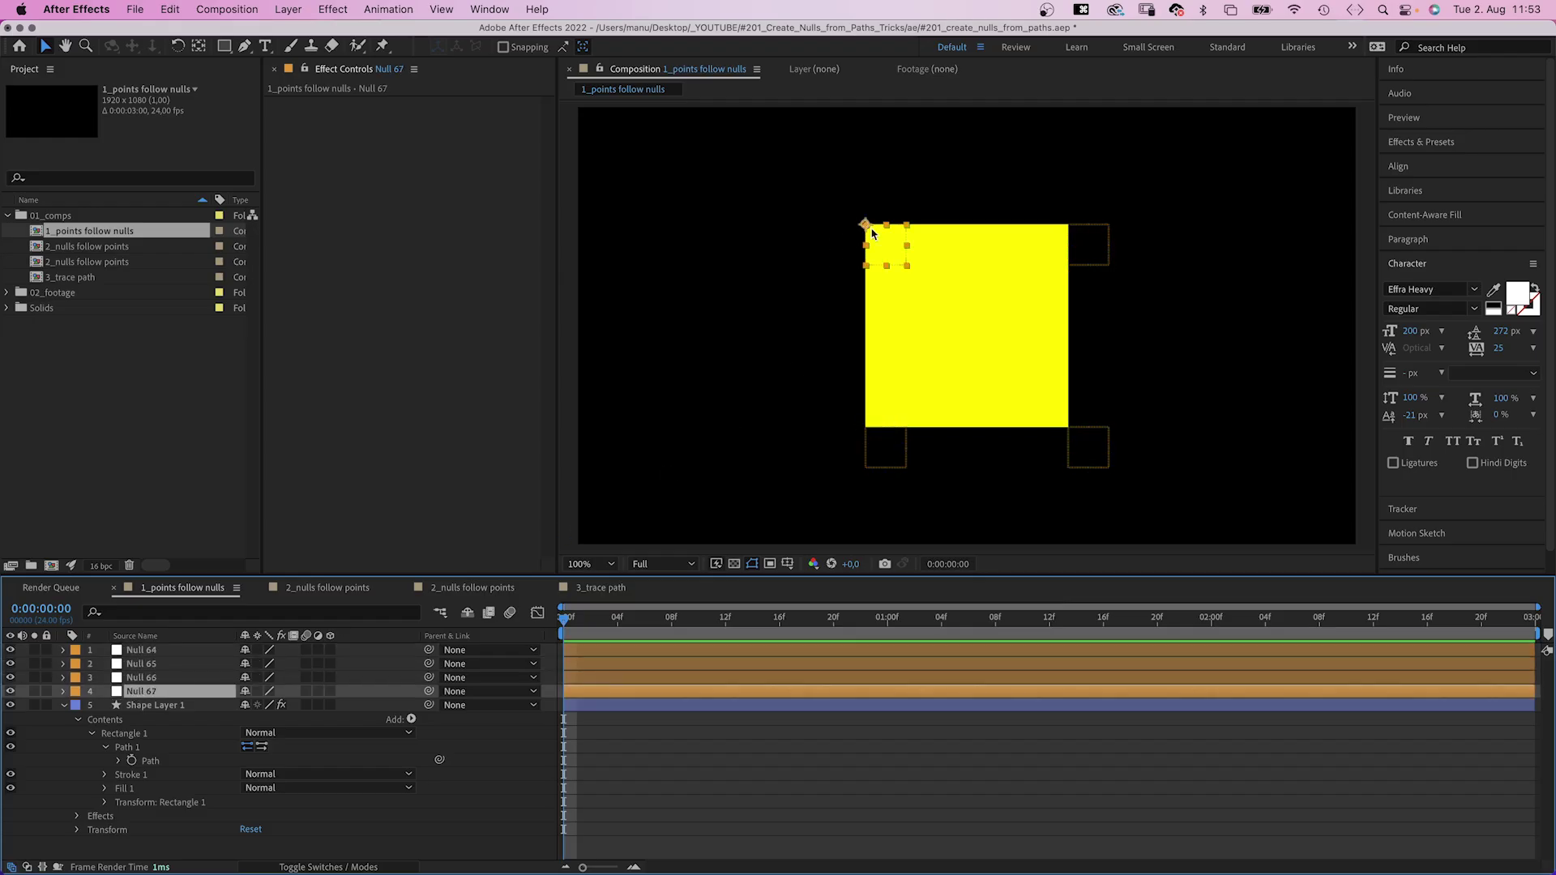
{"action": "left_click_drag", "start_coordinate": [866, 227], "coordinate": [959, 260]}
{"action": "key", "text": "super+z"}
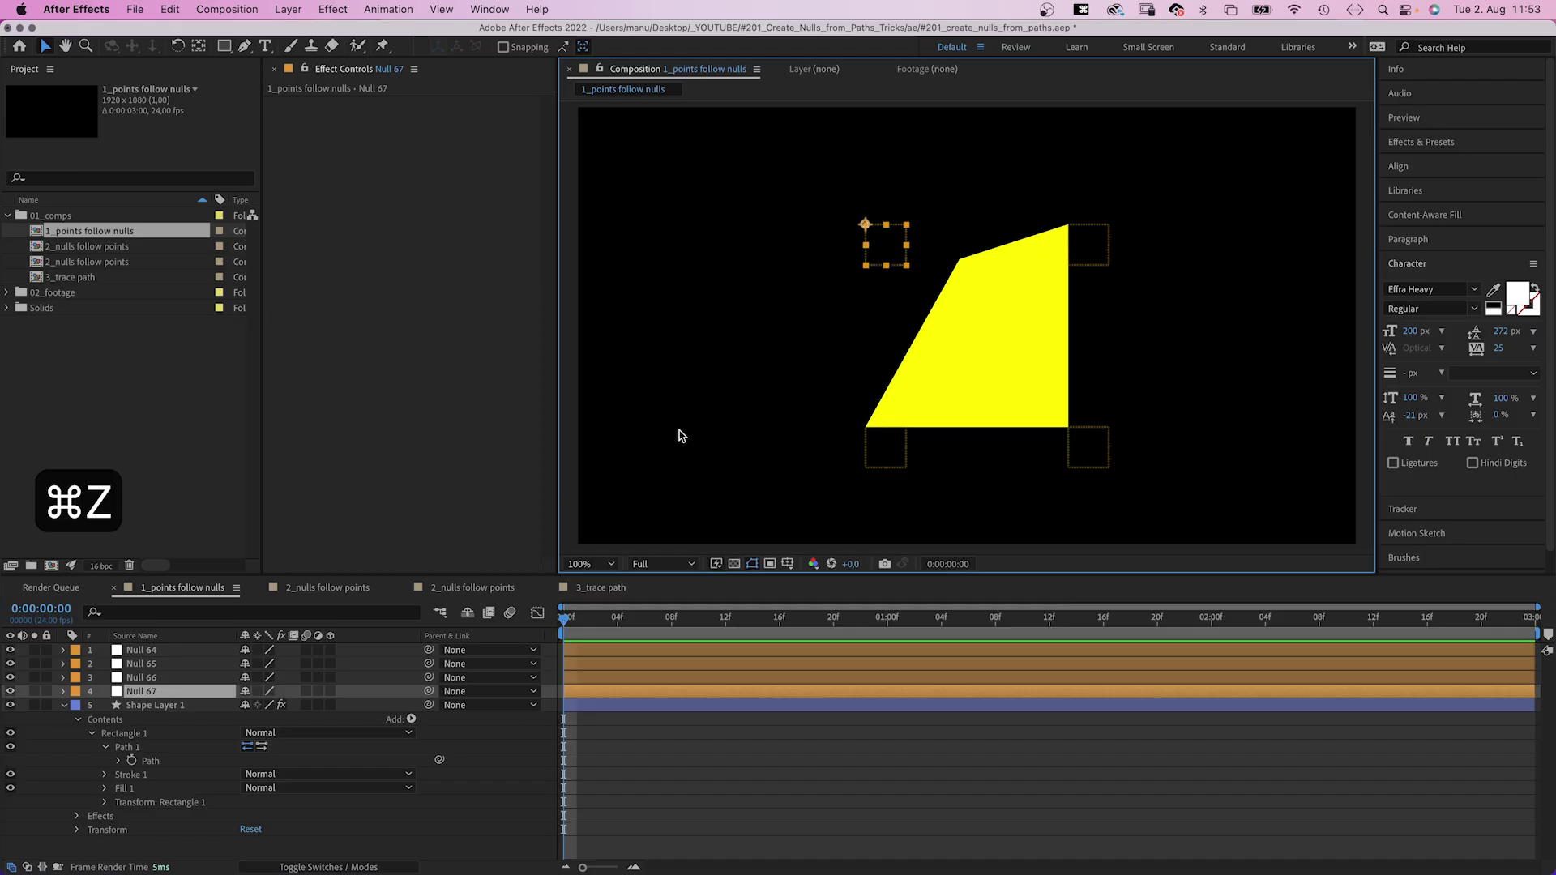
{"action": "left_click", "coordinate": [64, 706]}
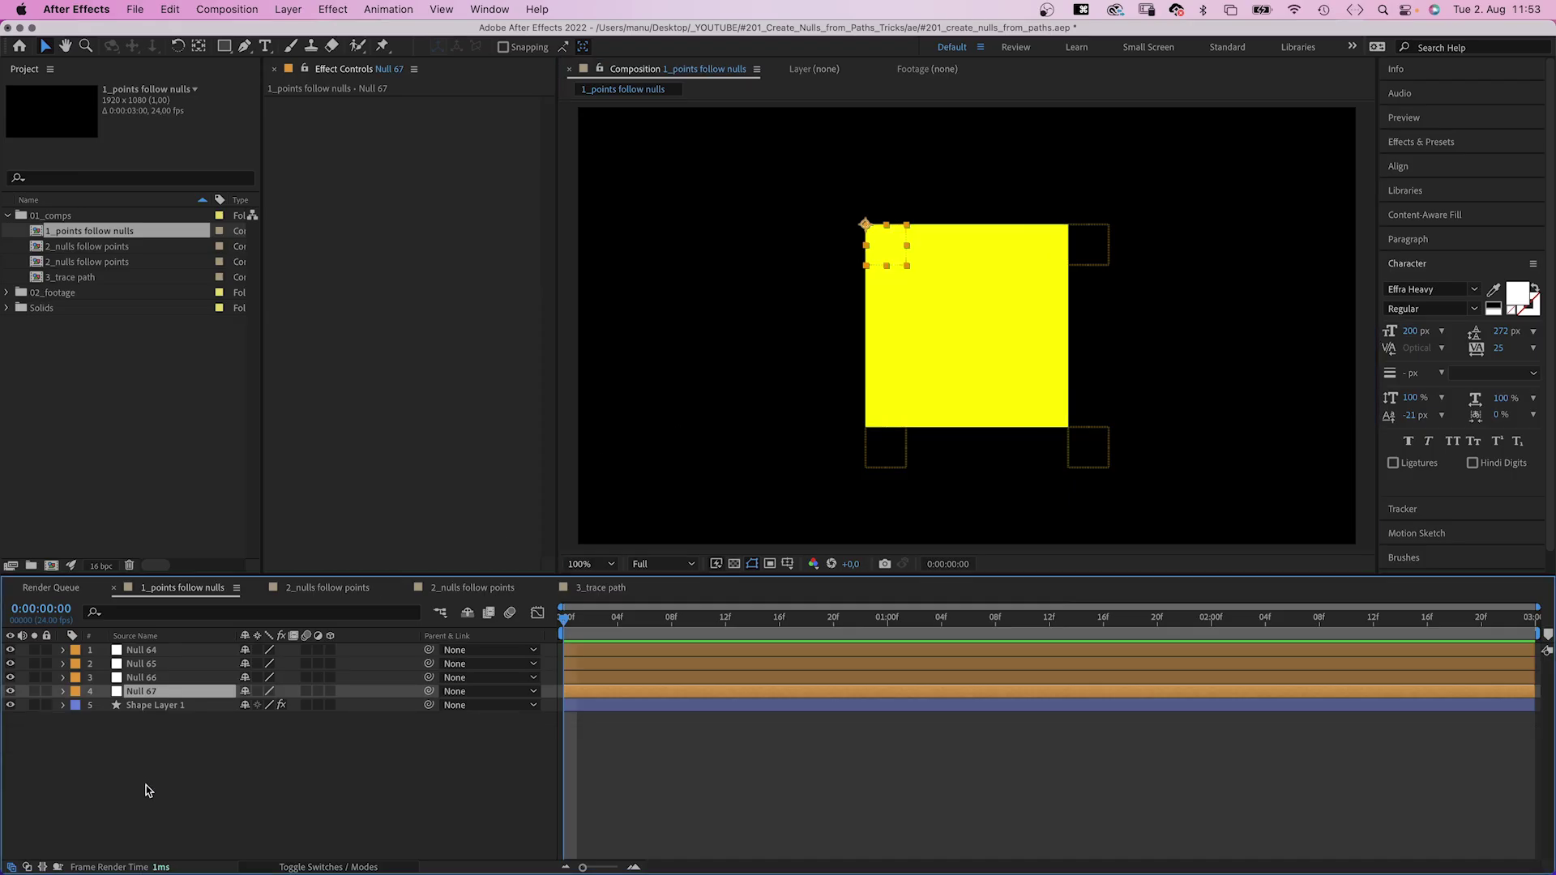
Add a second rectangle layer sized 500×500 with a magenta FF00FF fill
{"action": "left_click", "coordinate": [144, 779]}
{"action": "double_click", "coordinate": [224, 46]}
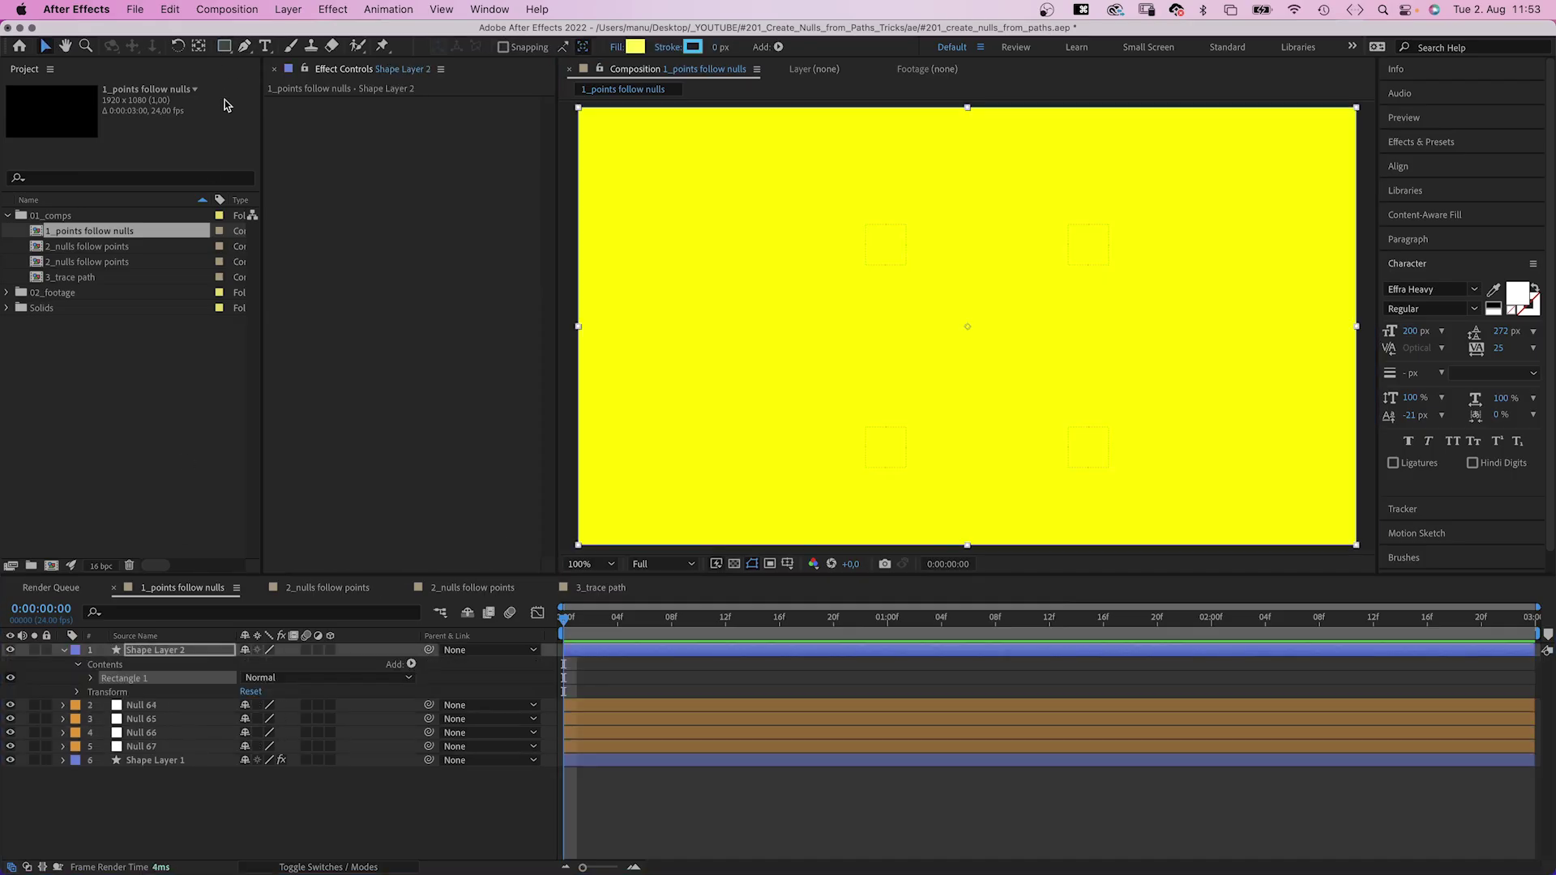
{"action": "left_click", "coordinate": [91, 678]}
{"action": "left_click", "coordinate": [105, 692]}
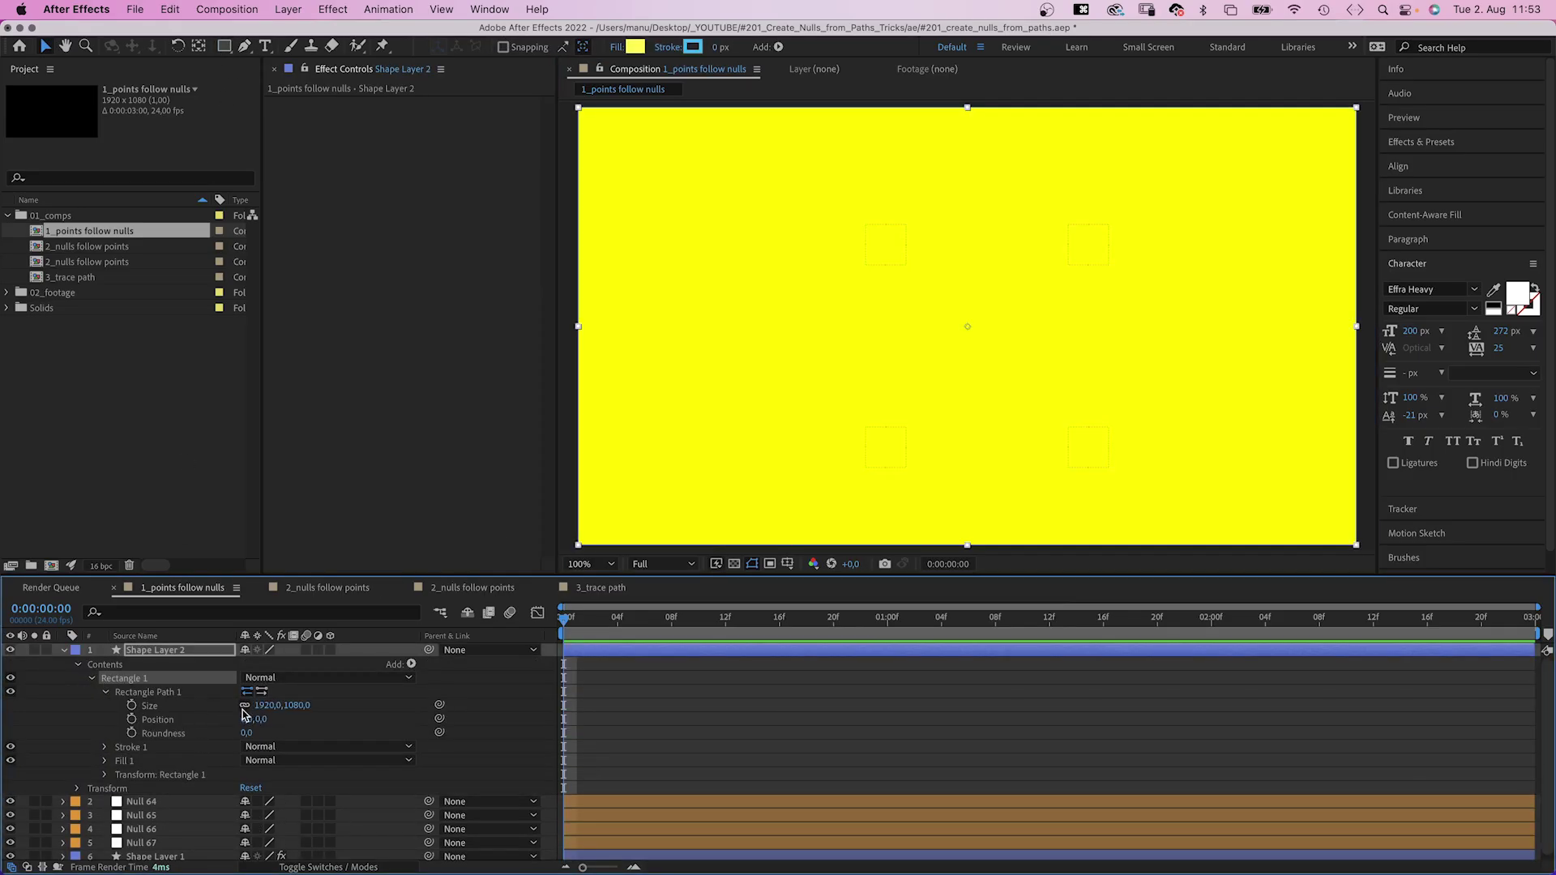
{"action": "type", "text": "500"}
{"action": "key", "text": "Tab"}
{"action": "type", "text": "500"}
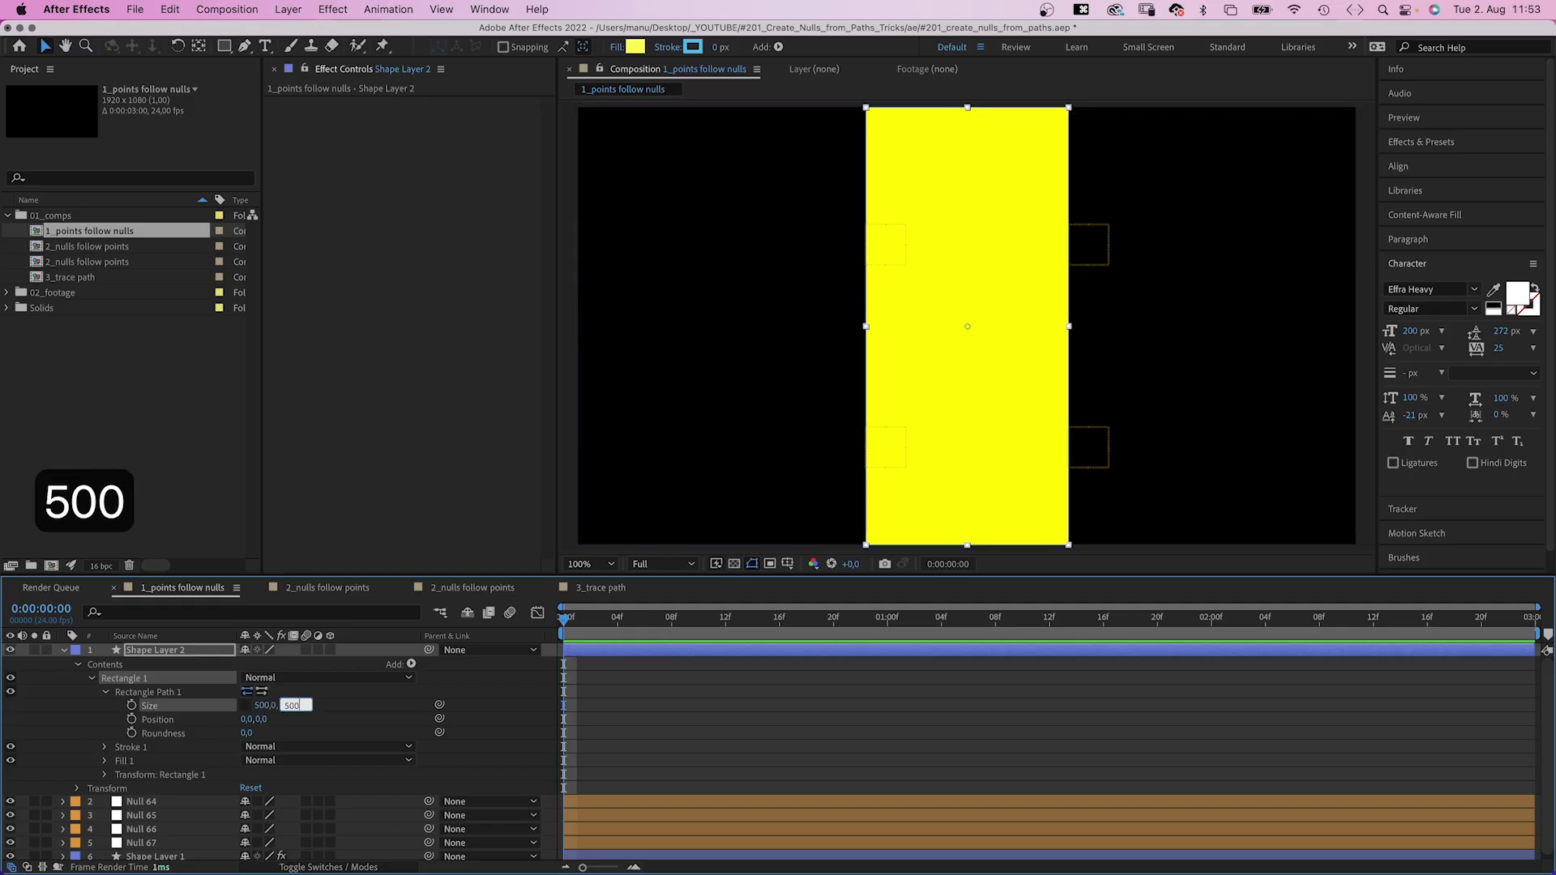
{"action": "key", "text": "Return"}
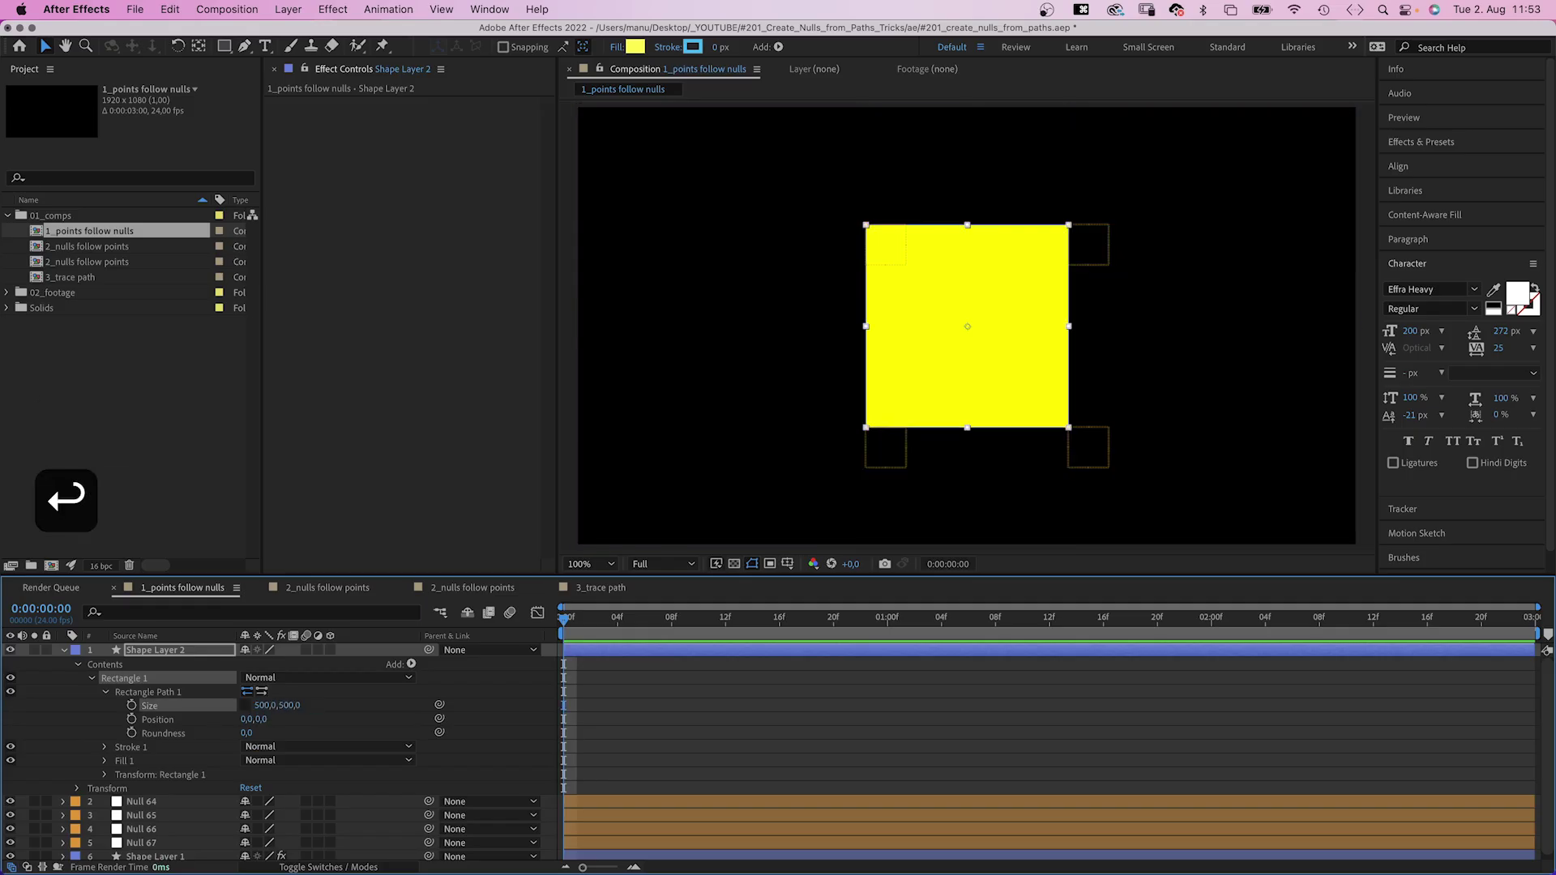
{"action": "left_click", "coordinate": [634, 47]}
{"action": "left_click", "coordinate": [810, 469]}
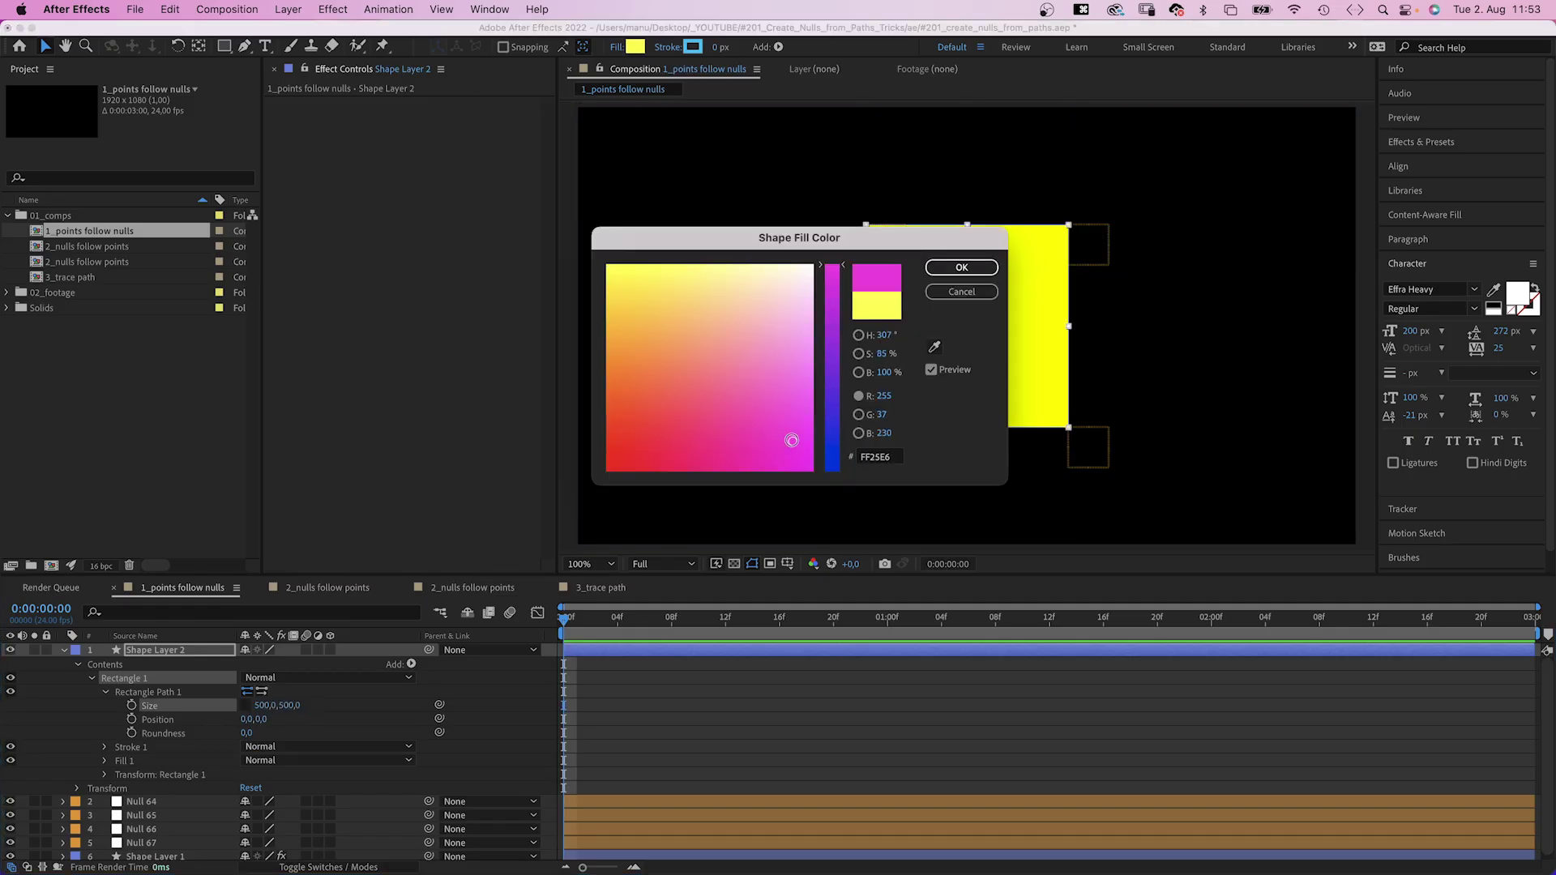
{"action": "left_click", "coordinate": [956, 267]}
Convert the magenta rectangle to a Bezier path and launch Create Nulls From Paths.jsx
{"action": "left_click", "coordinate": [149, 693]}
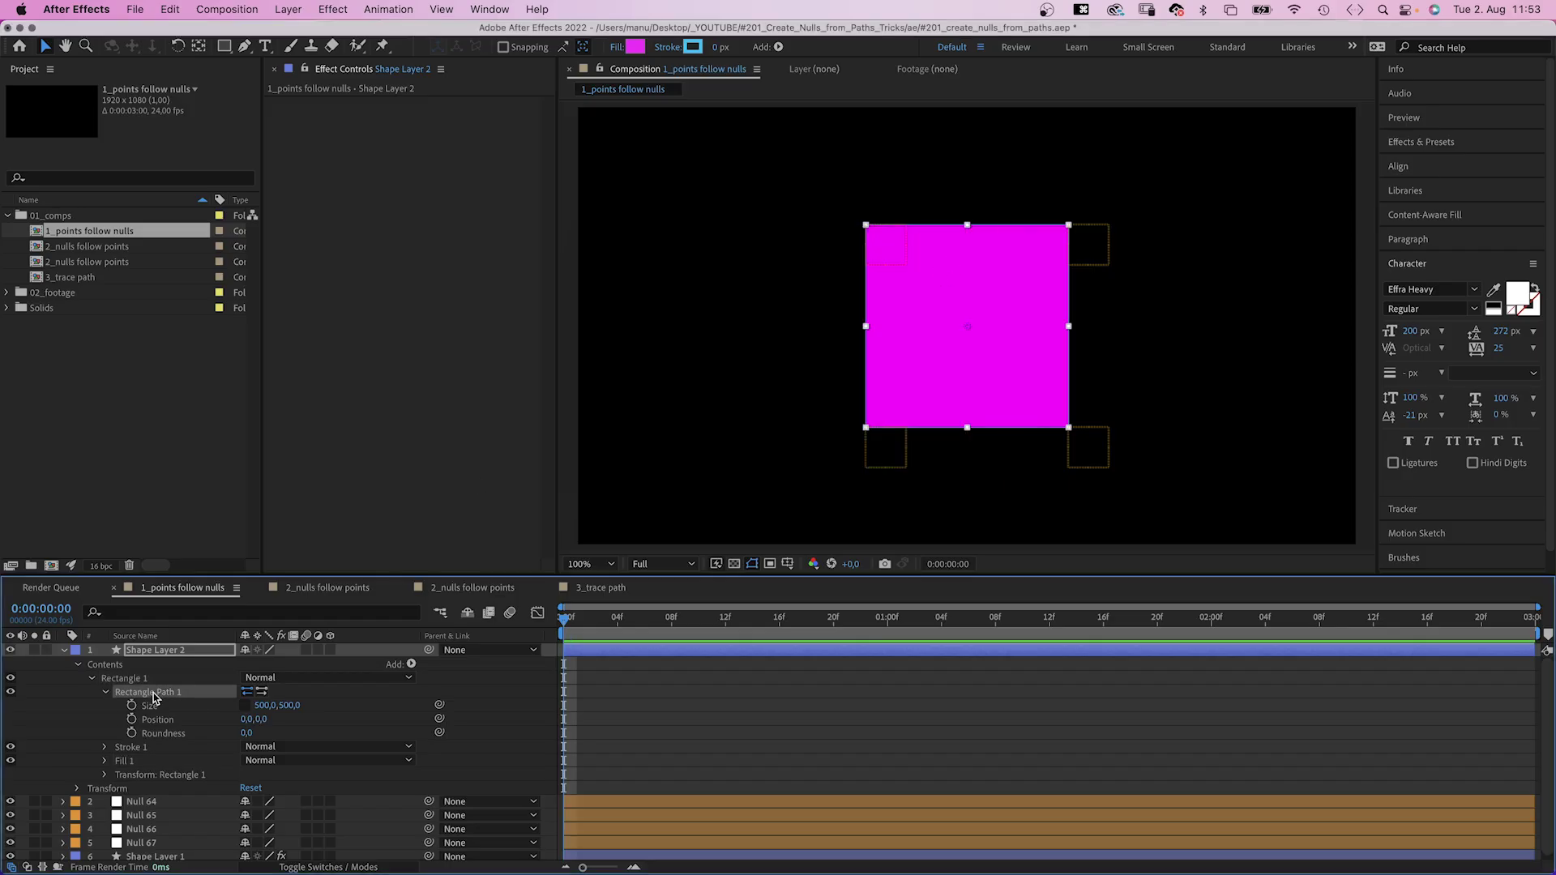
{"action": "right_click", "coordinate": [153, 697]}
{"action": "left_click", "coordinate": [197, 744]}
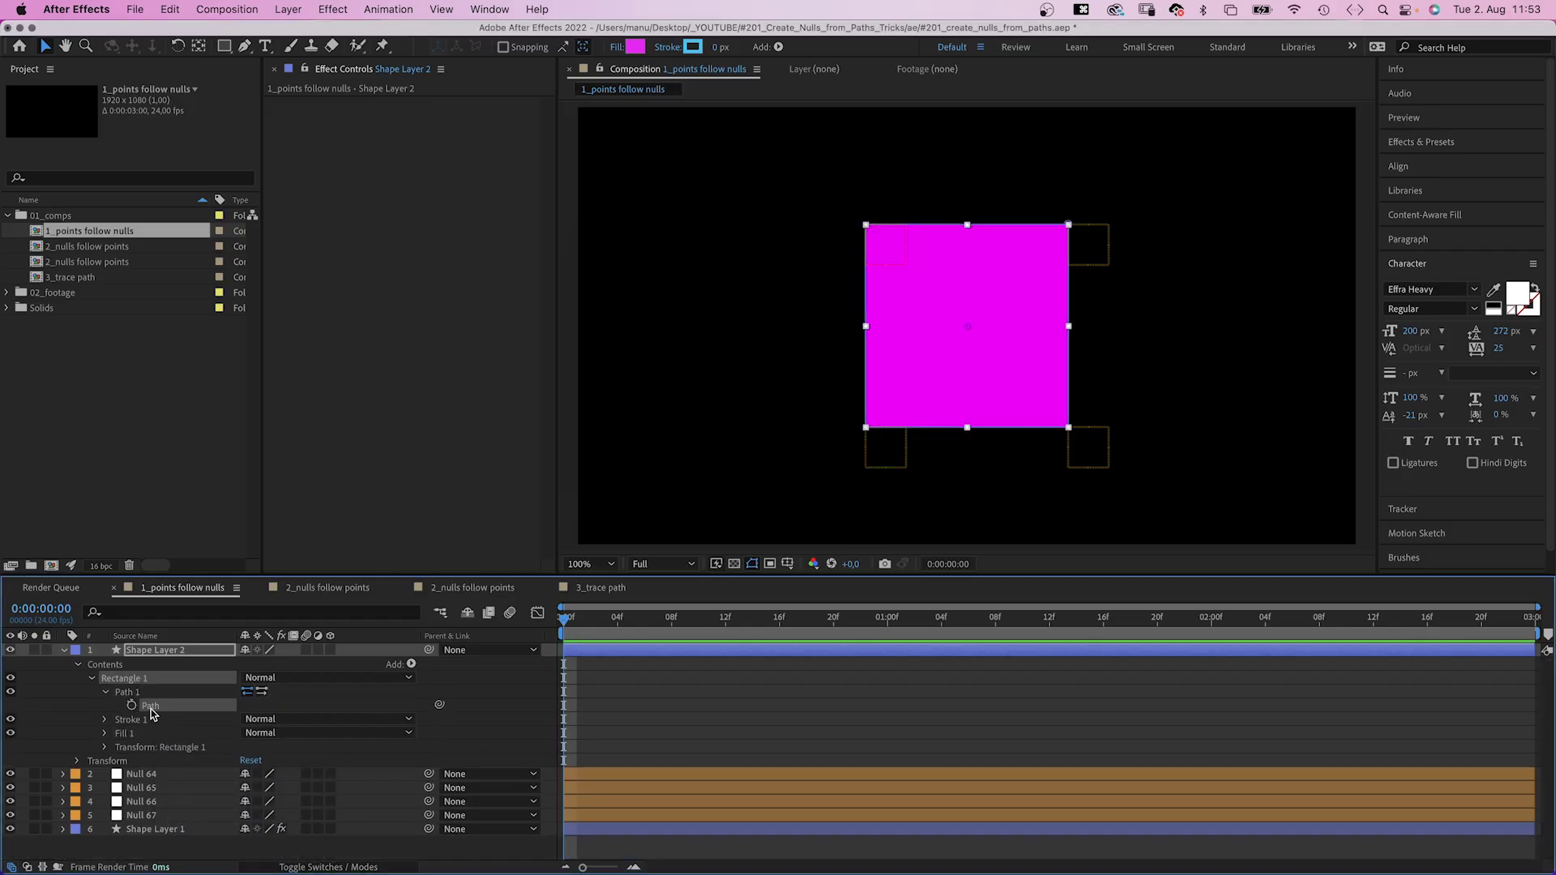
{"action": "left_click", "coordinate": [150, 708]}
{"action": "left_click", "coordinate": [490, 9]}
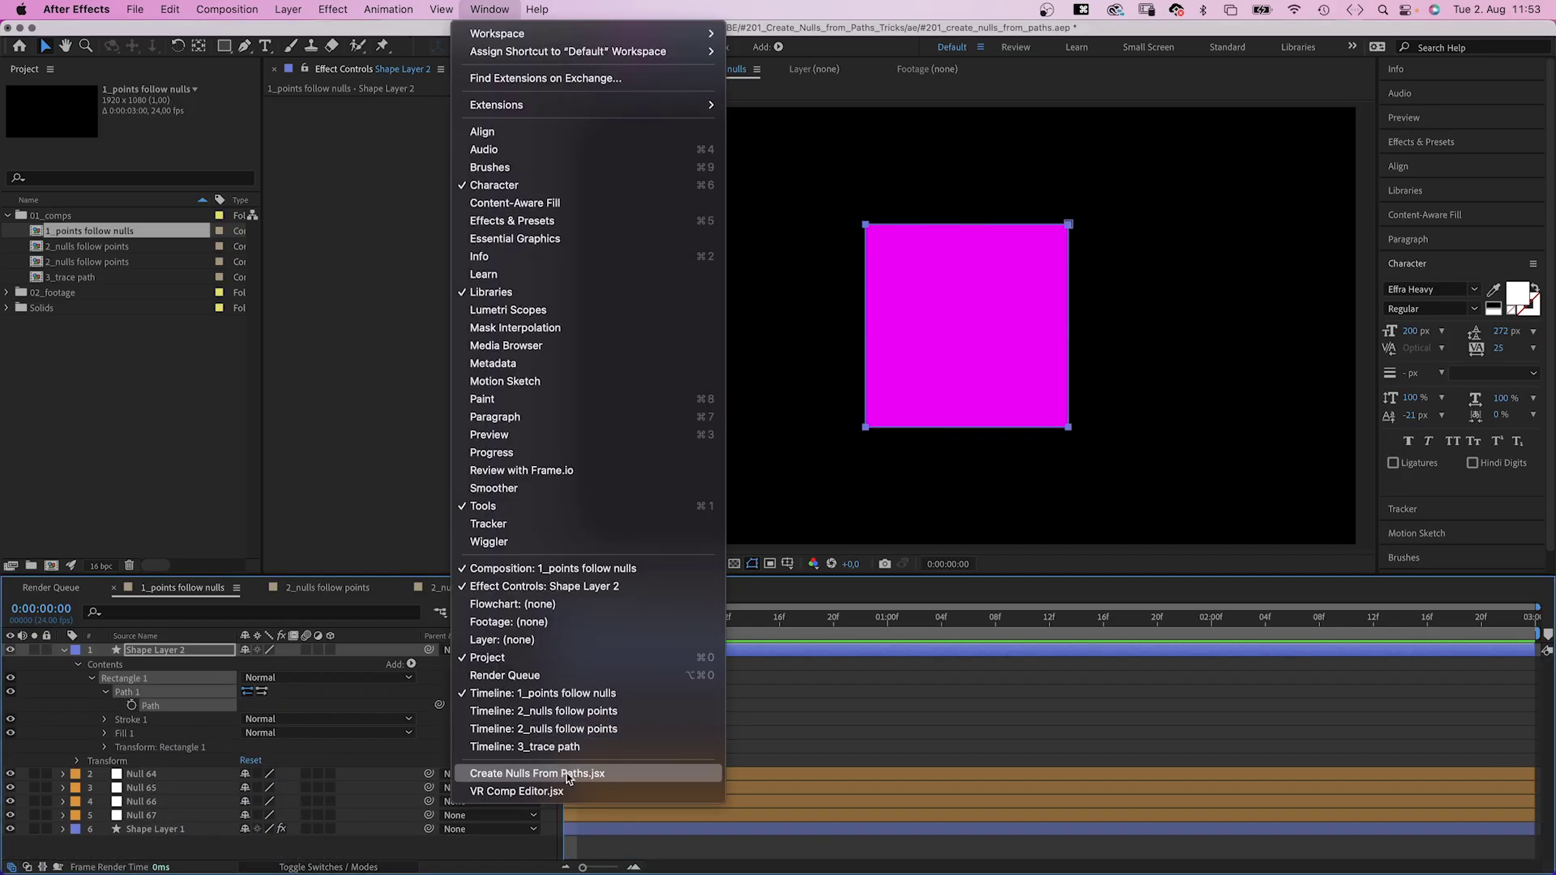
{"action": "left_click", "coordinate": [570, 775]}
Create Nulls 68–71 at the magenta square's corners, then hide Shape Layer 2
{"action": "left_click", "coordinate": [585, 323]}
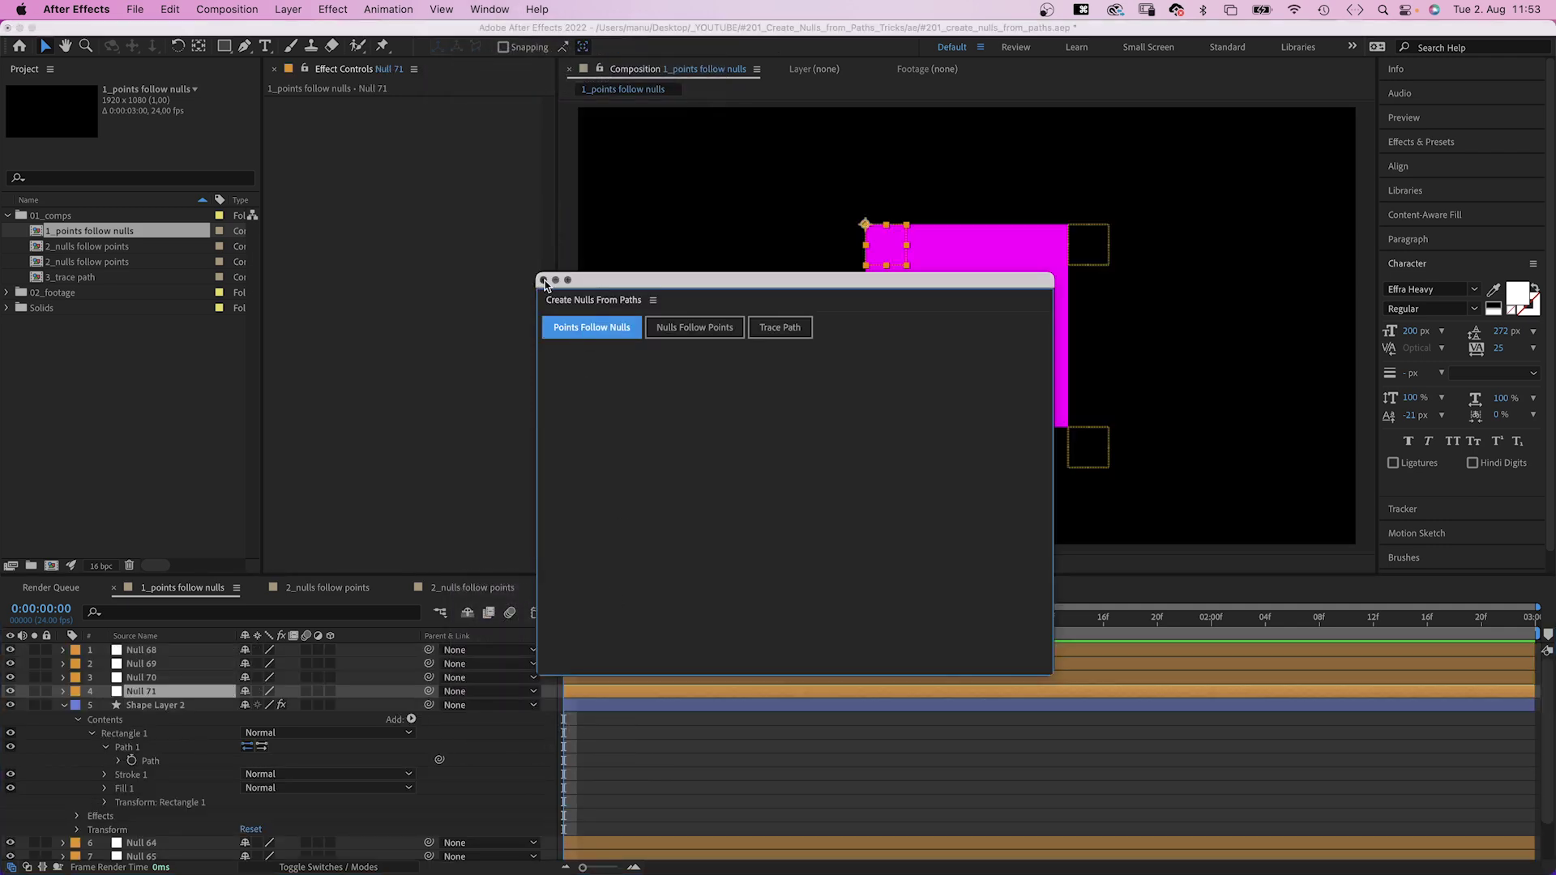
{"action": "left_click", "coordinate": [542, 281]}
{"action": "left_click", "coordinate": [64, 705]}
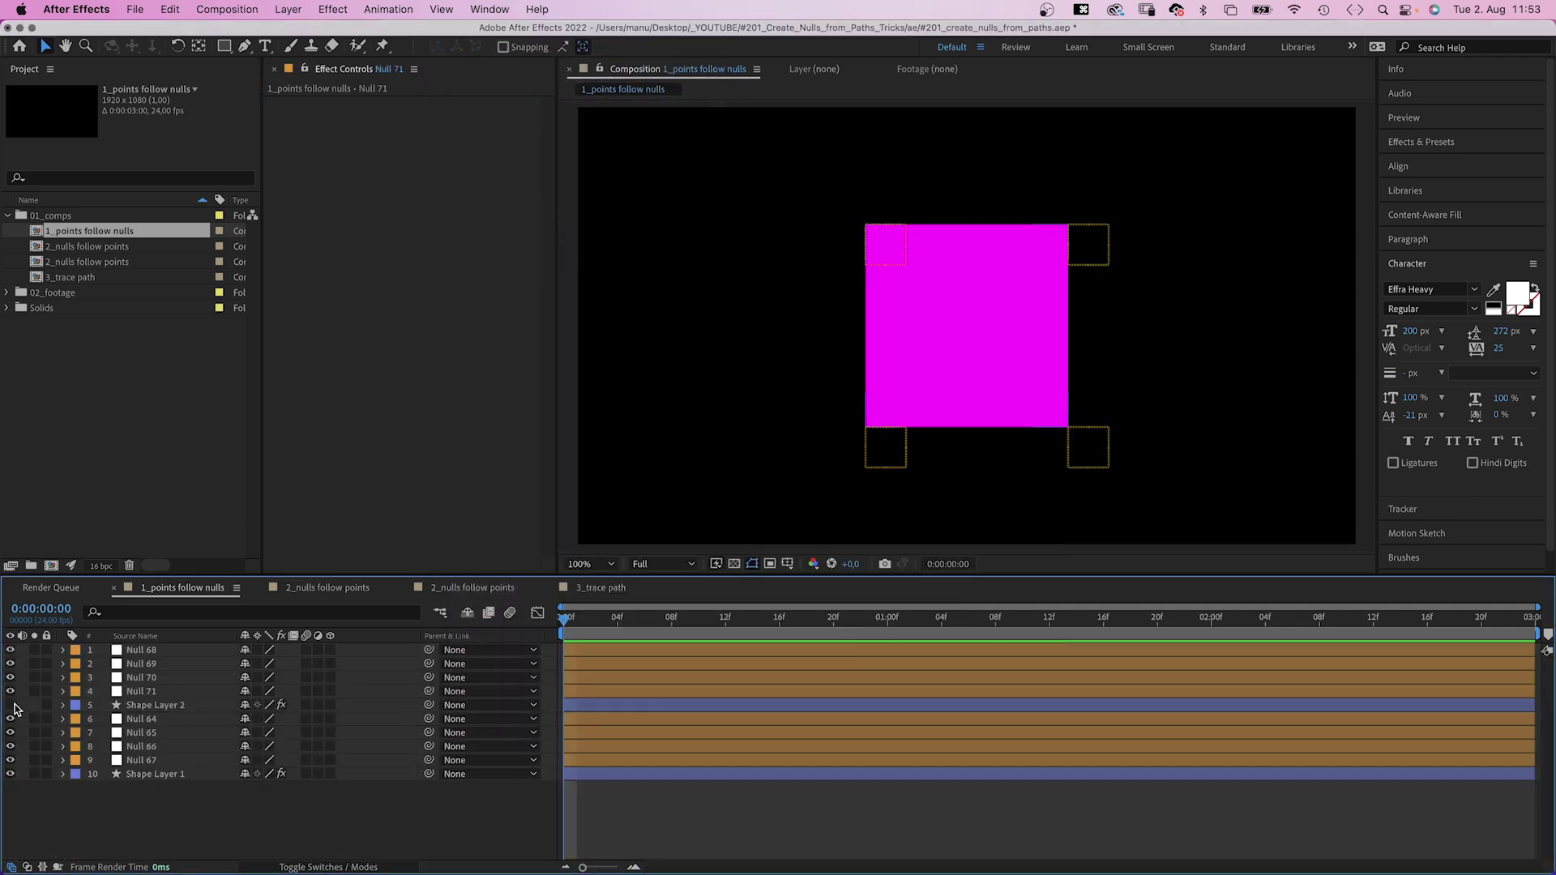
{"action": "left_click", "coordinate": [11, 706]}
Narrow the yellow shape by moving Nulls 64–65 left, and the magenta shape by moving Nulls 70–71 right
{"action": "left_click", "coordinate": [128, 720]}
{"action": "left_click", "coordinate": [134, 732], "text": "shift"}
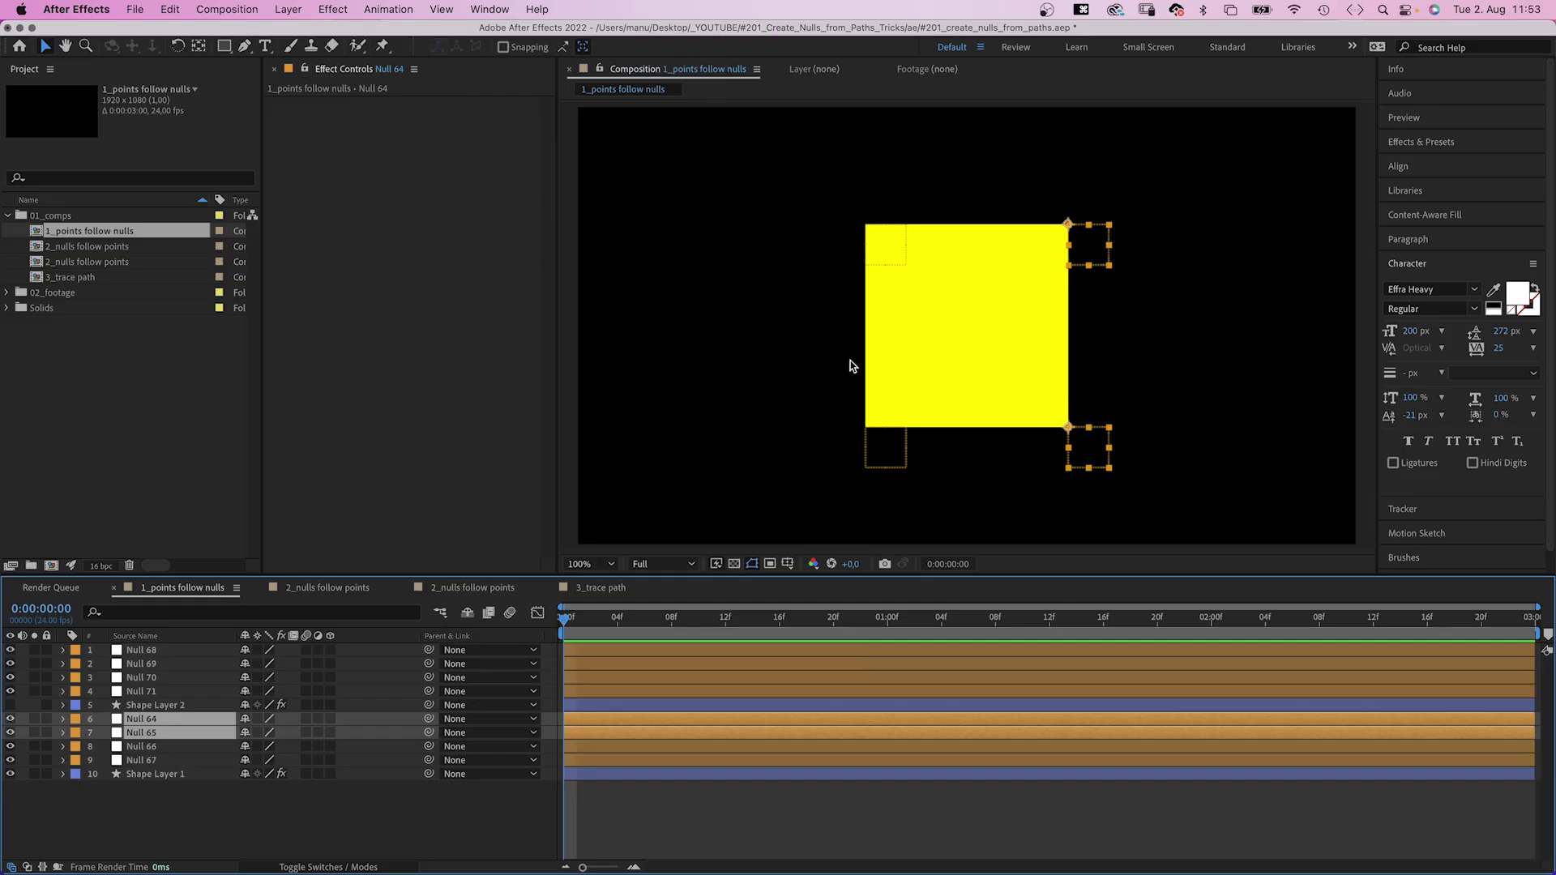
{"action": "left_click_drag", "start_coordinate": [1070, 226], "coordinate": [924, 233]}
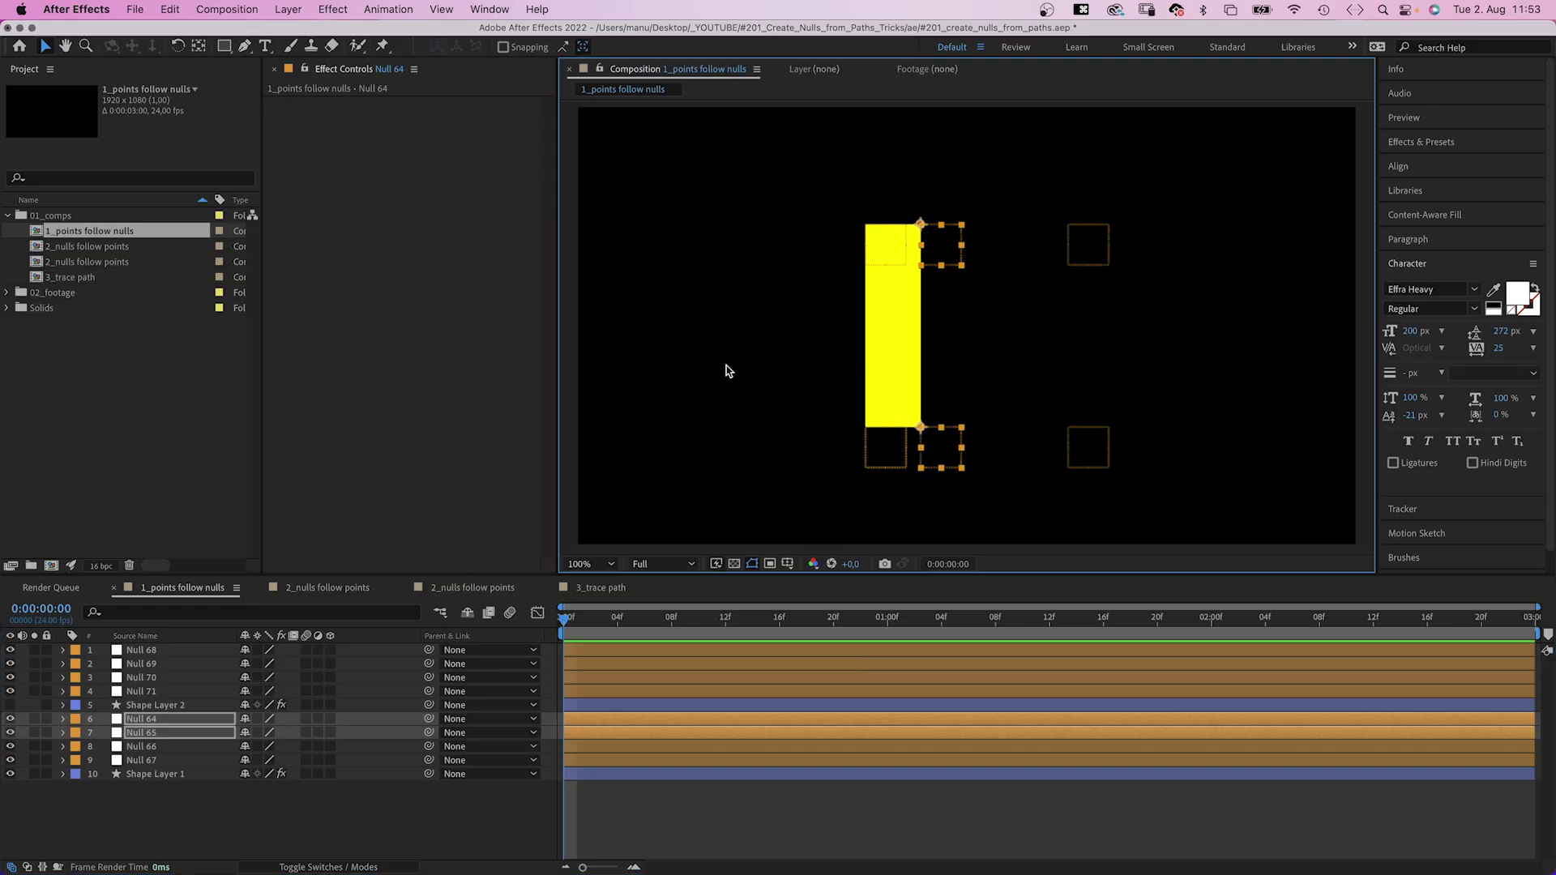
{"action": "left_click", "coordinate": [135, 707]}
{"action": "left_click", "coordinate": [10, 707]}
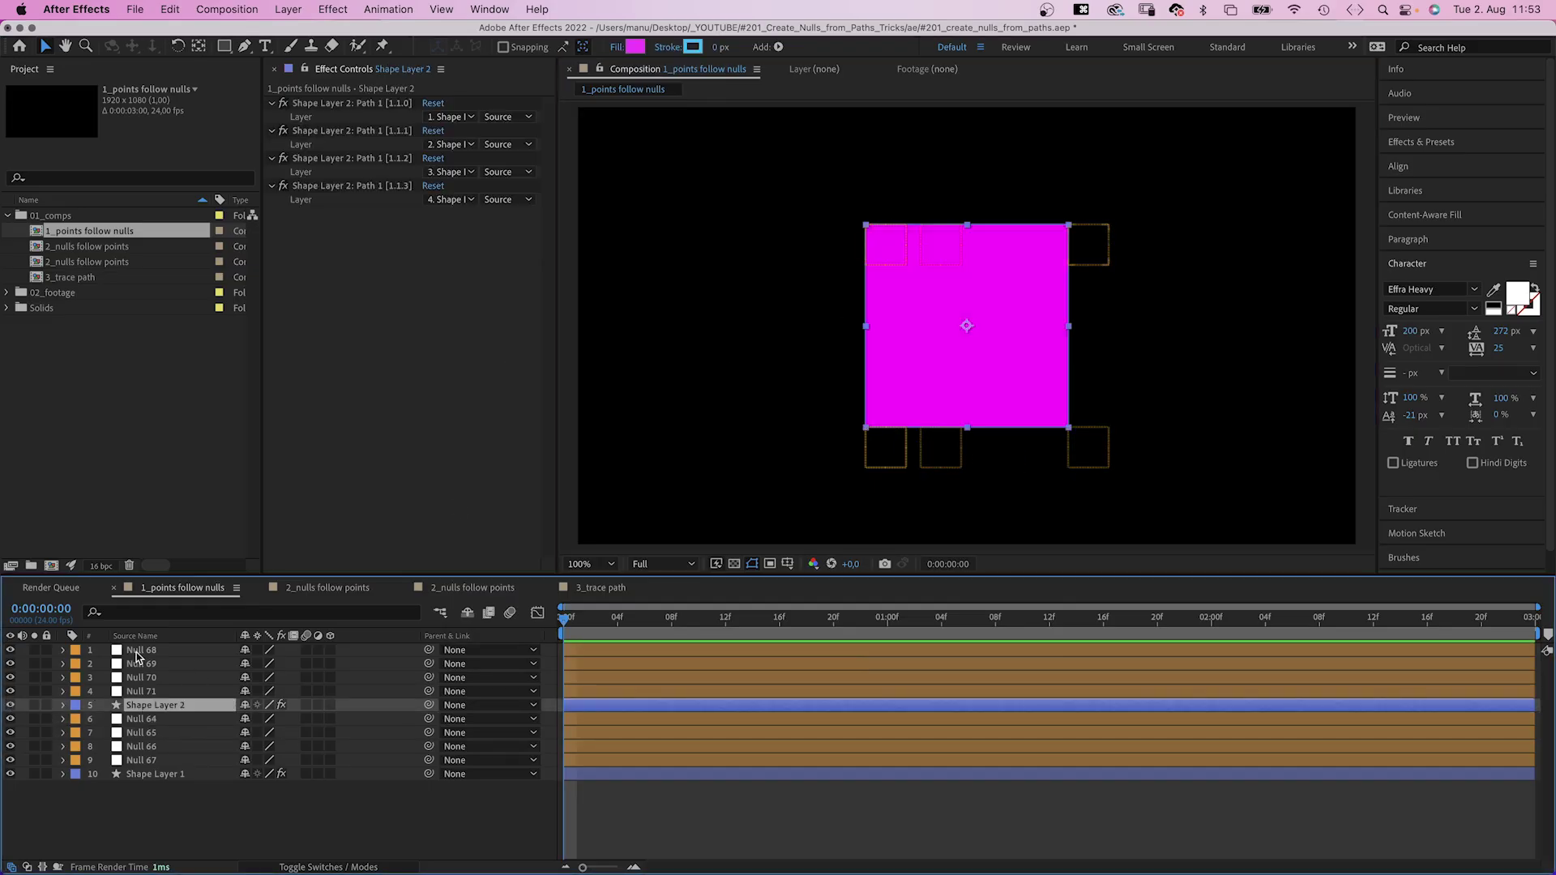
{"action": "left_click", "coordinate": [136, 651]}
{"action": "left_click", "coordinate": [139, 693]}
{"action": "left_click", "coordinate": [135, 680], "text": "shift"}
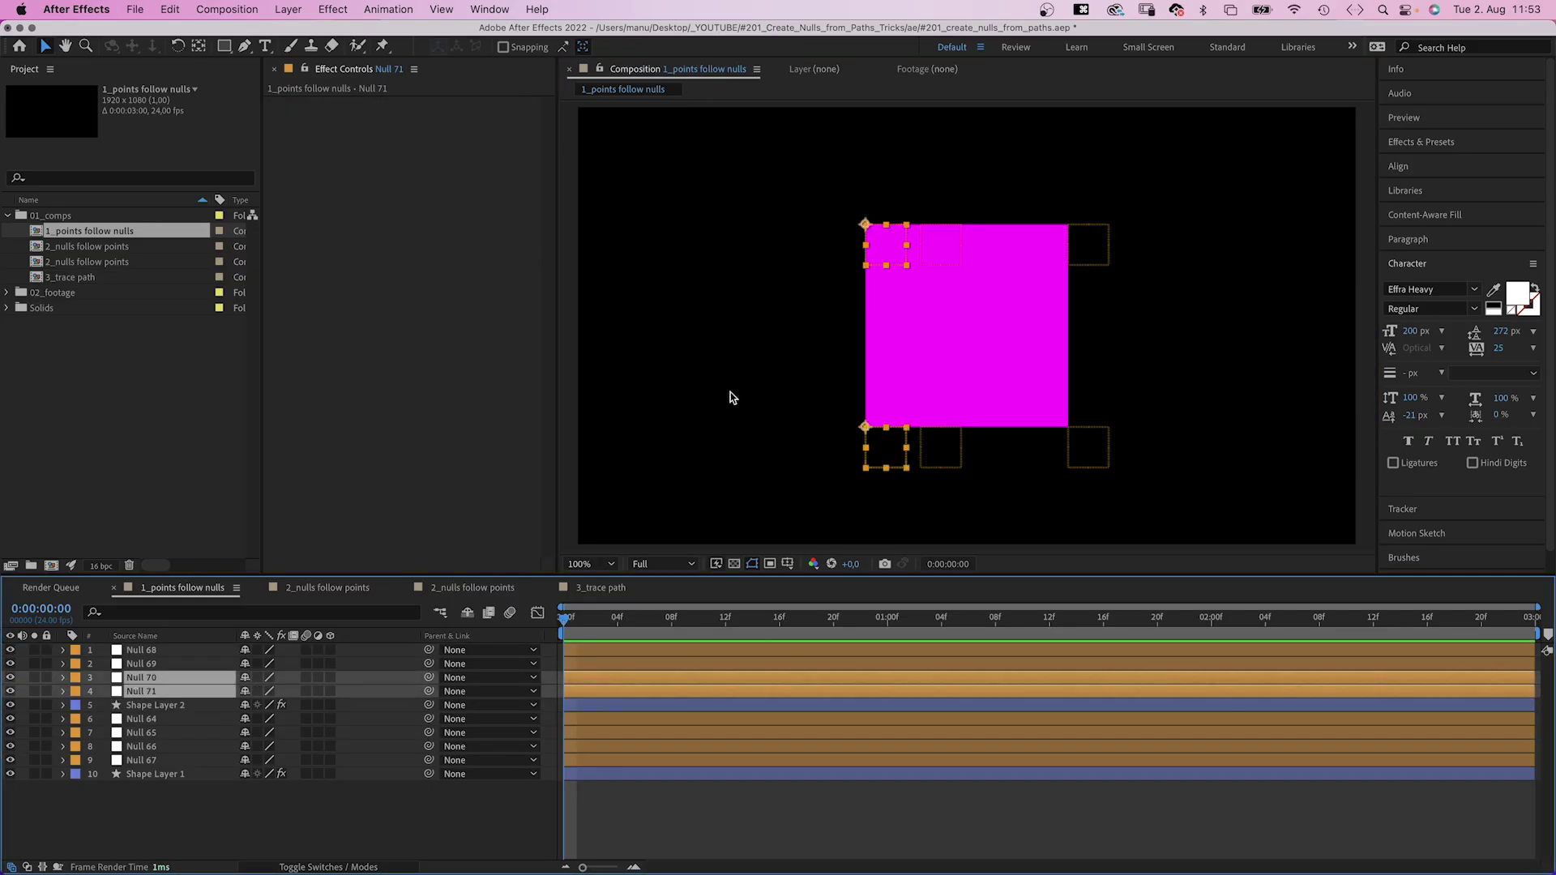
{"action": "left_click_drag", "start_coordinate": [867, 230], "coordinate": [975, 232]}
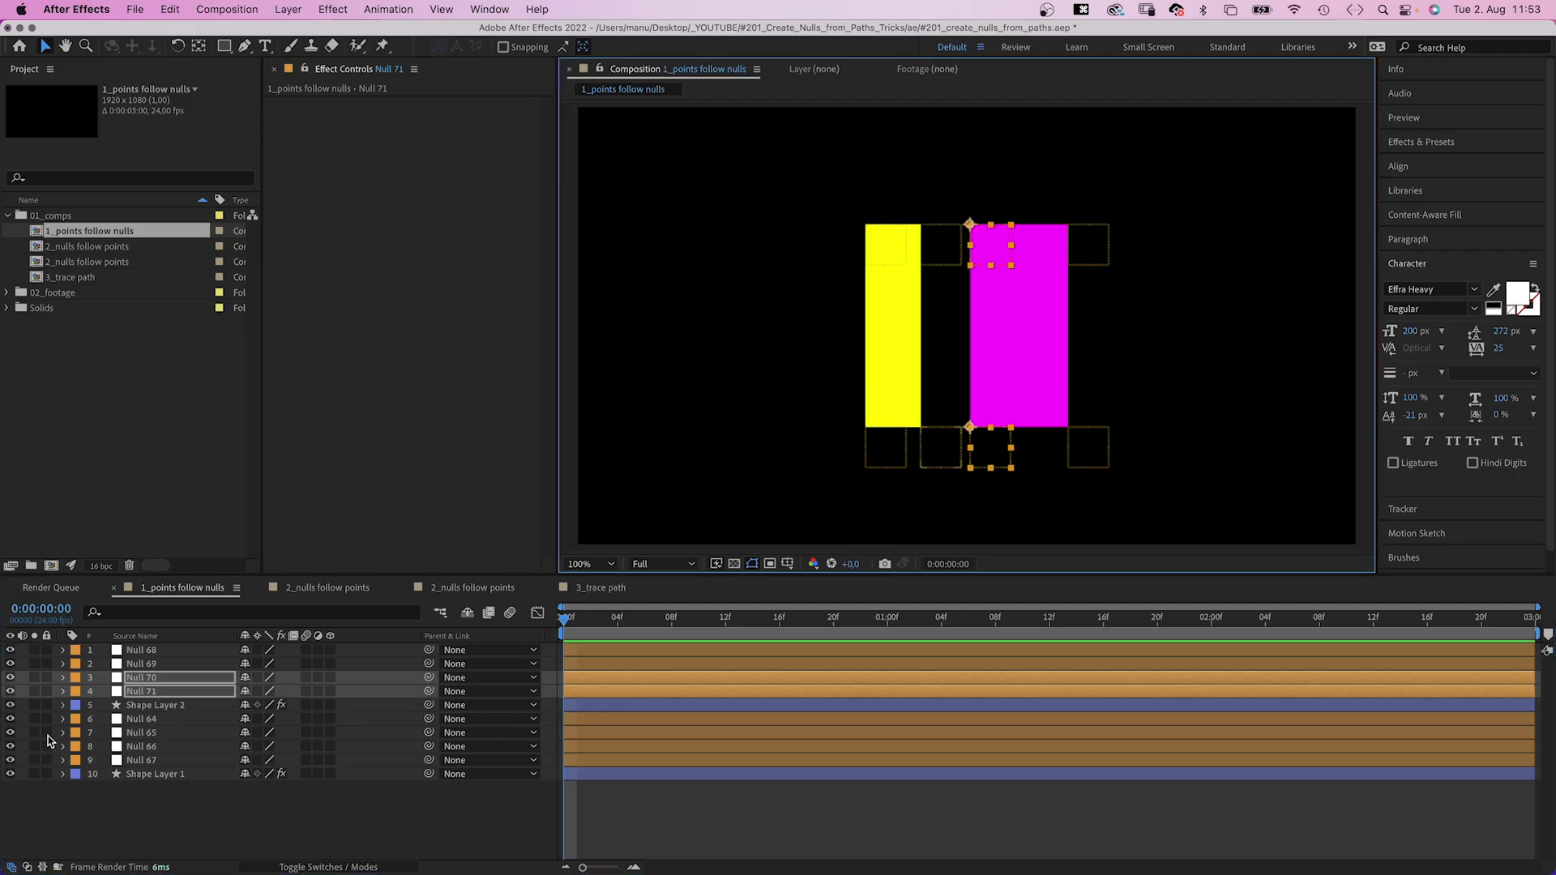
Give Null 64 and Null 65 a purple label
{"action": "left_click", "coordinate": [135, 721]}
{"action": "left_click", "coordinate": [136, 734], "text": "shift"}
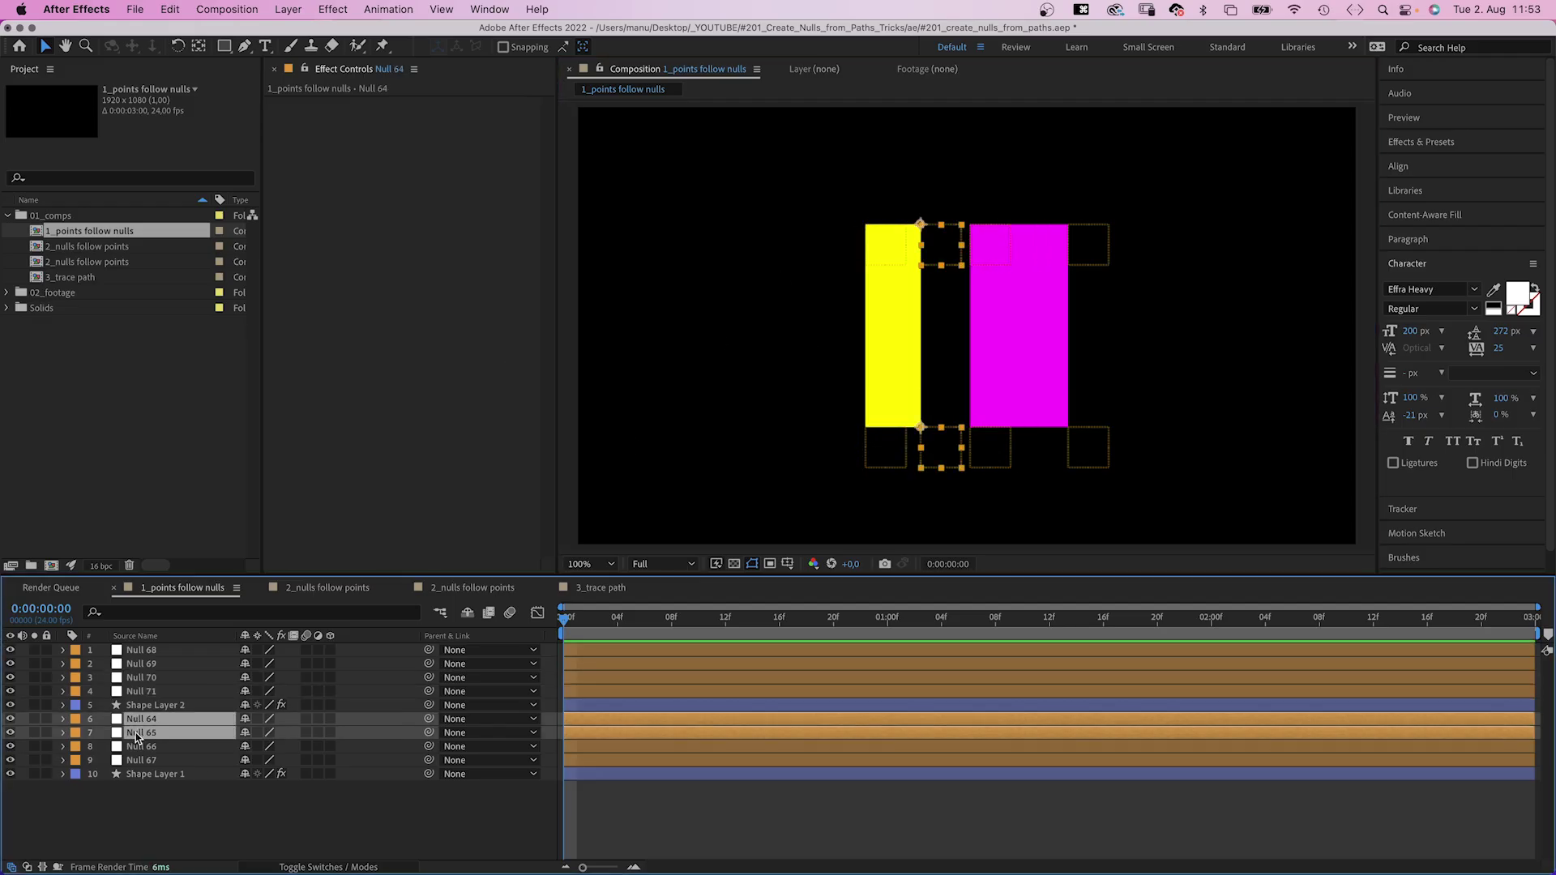
{"action": "left_click", "coordinate": [74, 720]}
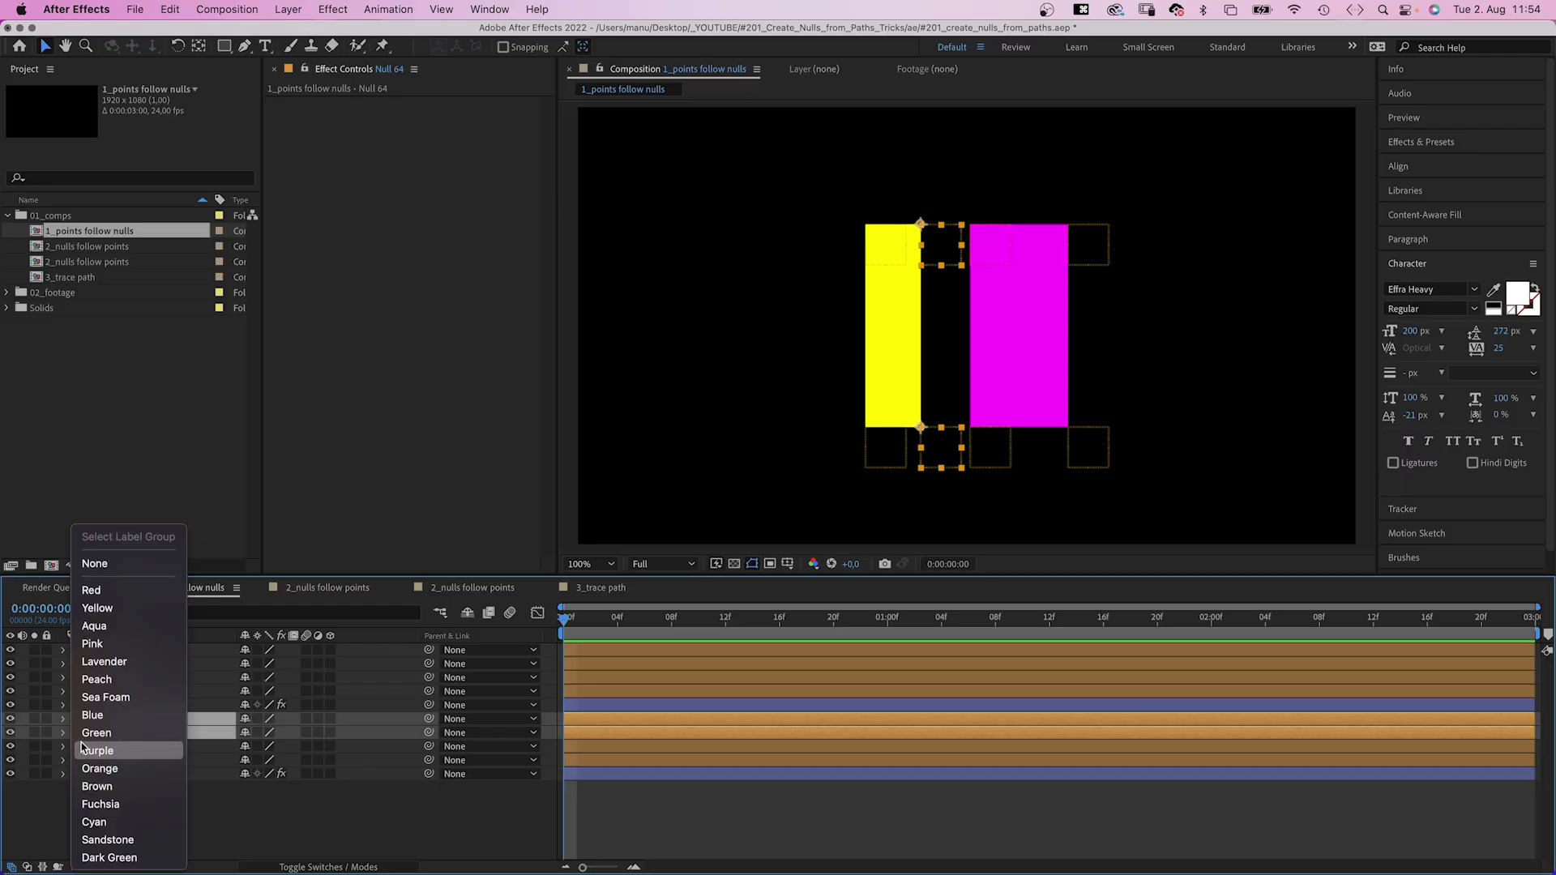
{"action": "left_click", "coordinate": [86, 753]}
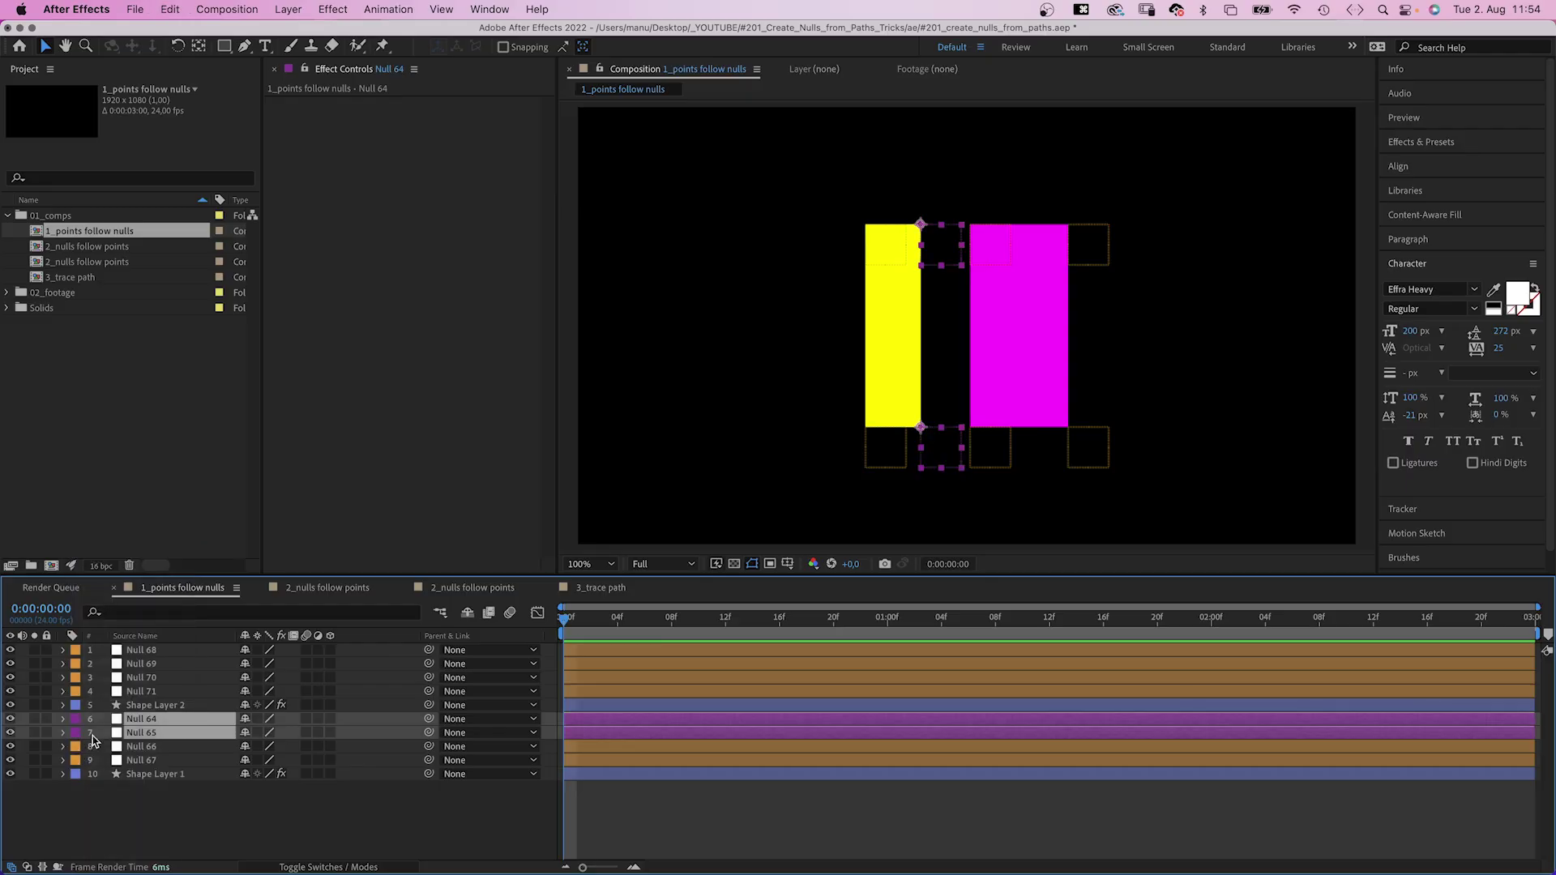
{"action": "left_click", "coordinate": [127, 694]}
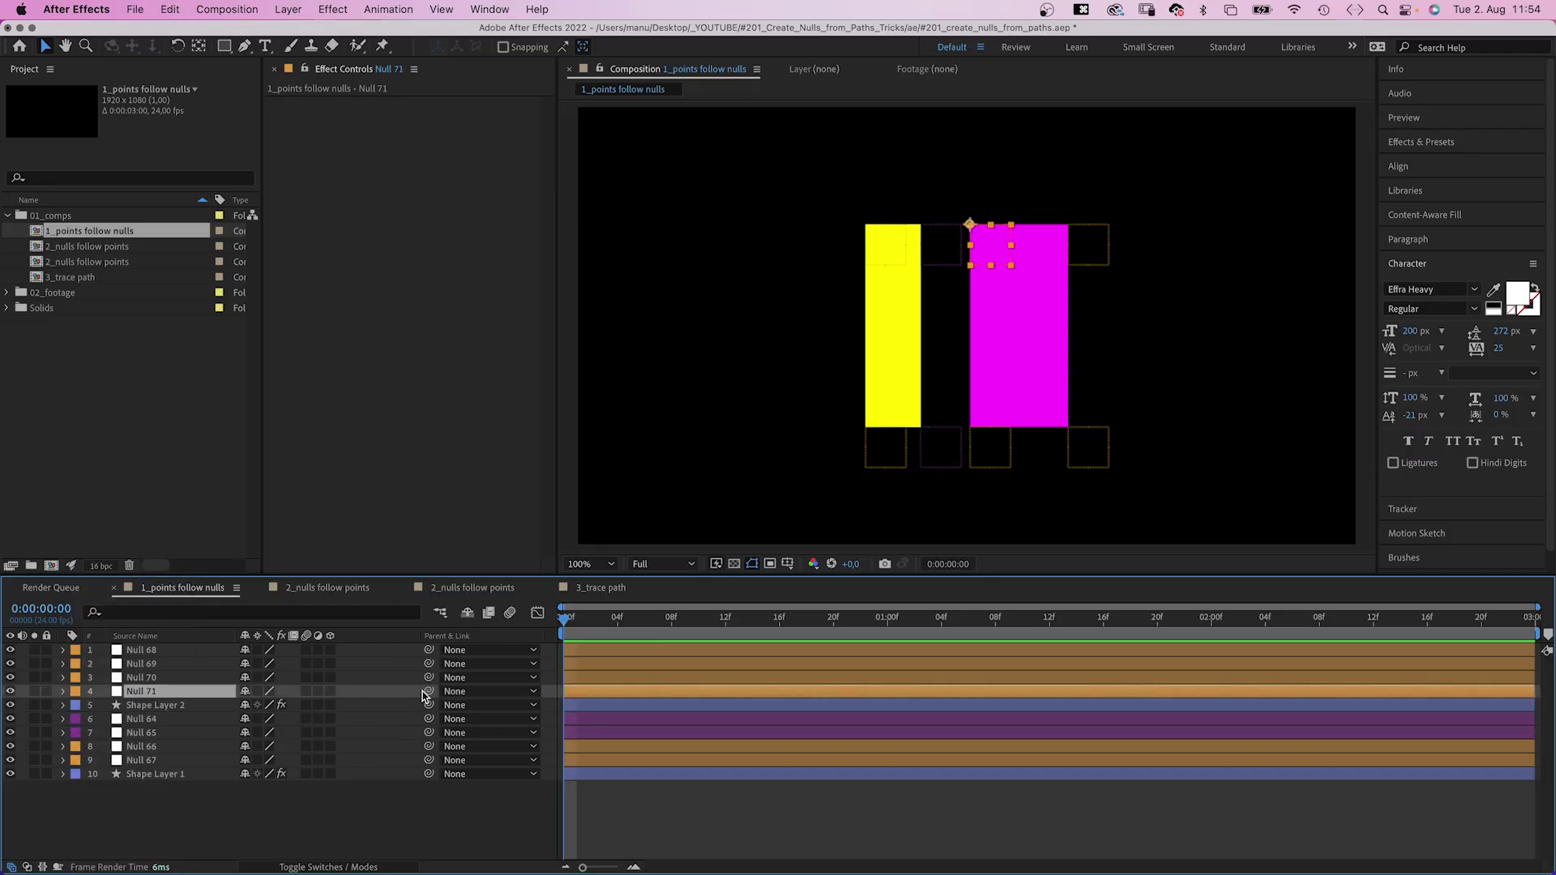
Try parenting Null 71 to Null 64 with X position 0, then undo it
{"action": "left_click_drag", "start_coordinate": [423, 695], "coordinate": [172, 720]}
{"action": "left_click", "coordinate": [143, 722]}
{"action": "left_click", "coordinate": [140, 695]}
{"action": "key", "text": "p"}
{"action": "left_click", "coordinate": [254, 705]}
{"action": "type", "text": "0"}
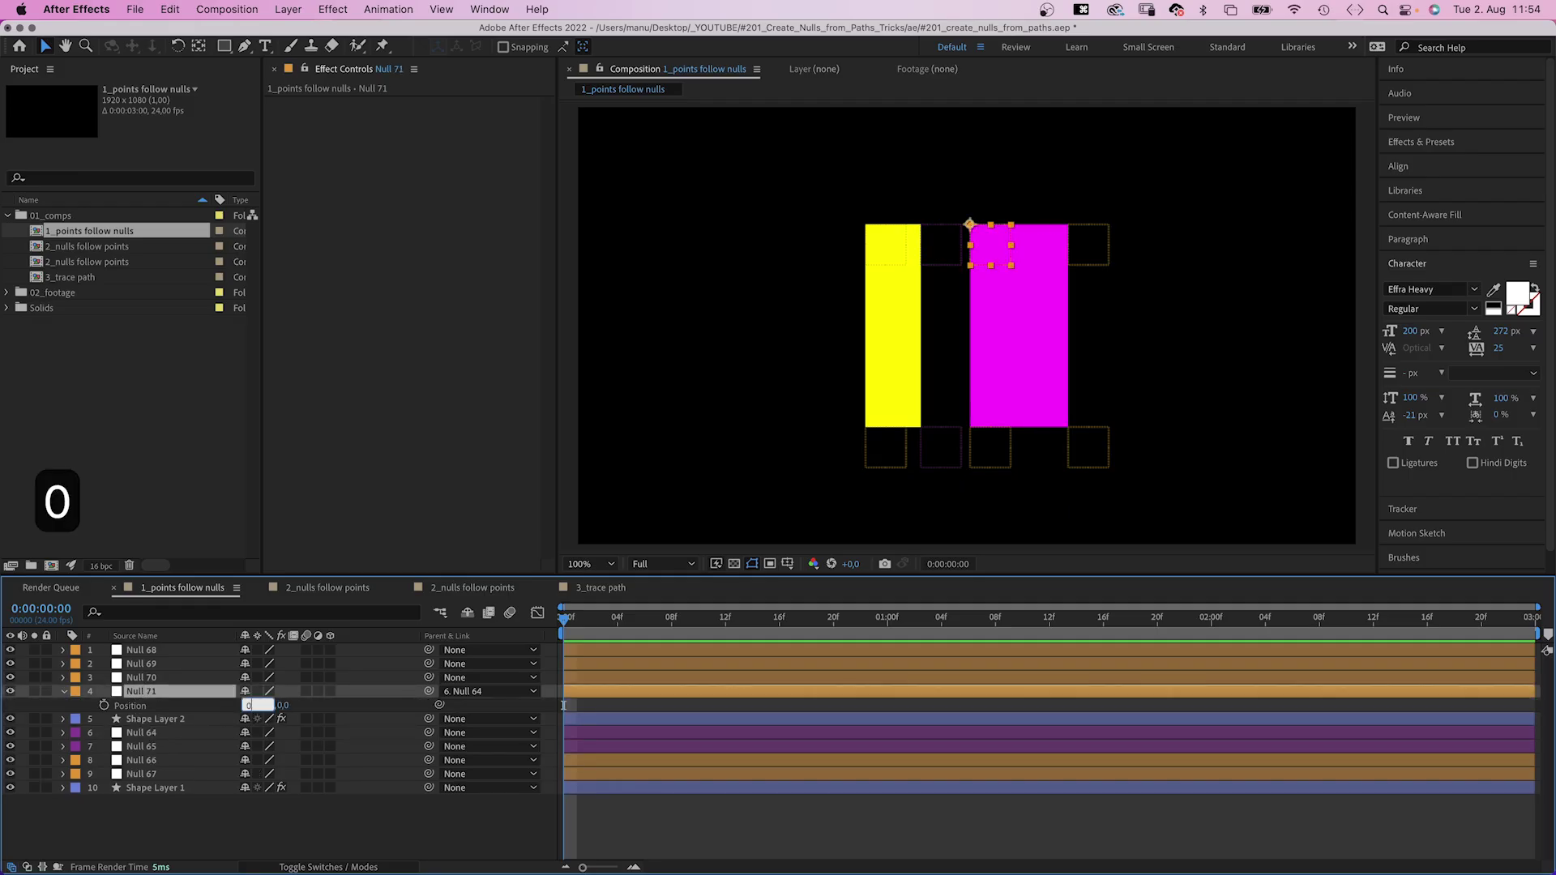
{"action": "key", "text": "Return"}
{"action": "key", "text": "super+z"}
{"action": "key", "text": "super+z"}
Pick-whip Null 71's Position to Null 64's and Null 70's Position to Null 65's
{"action": "left_click", "coordinate": [142, 733]}
{"action": "key", "text": "p"}
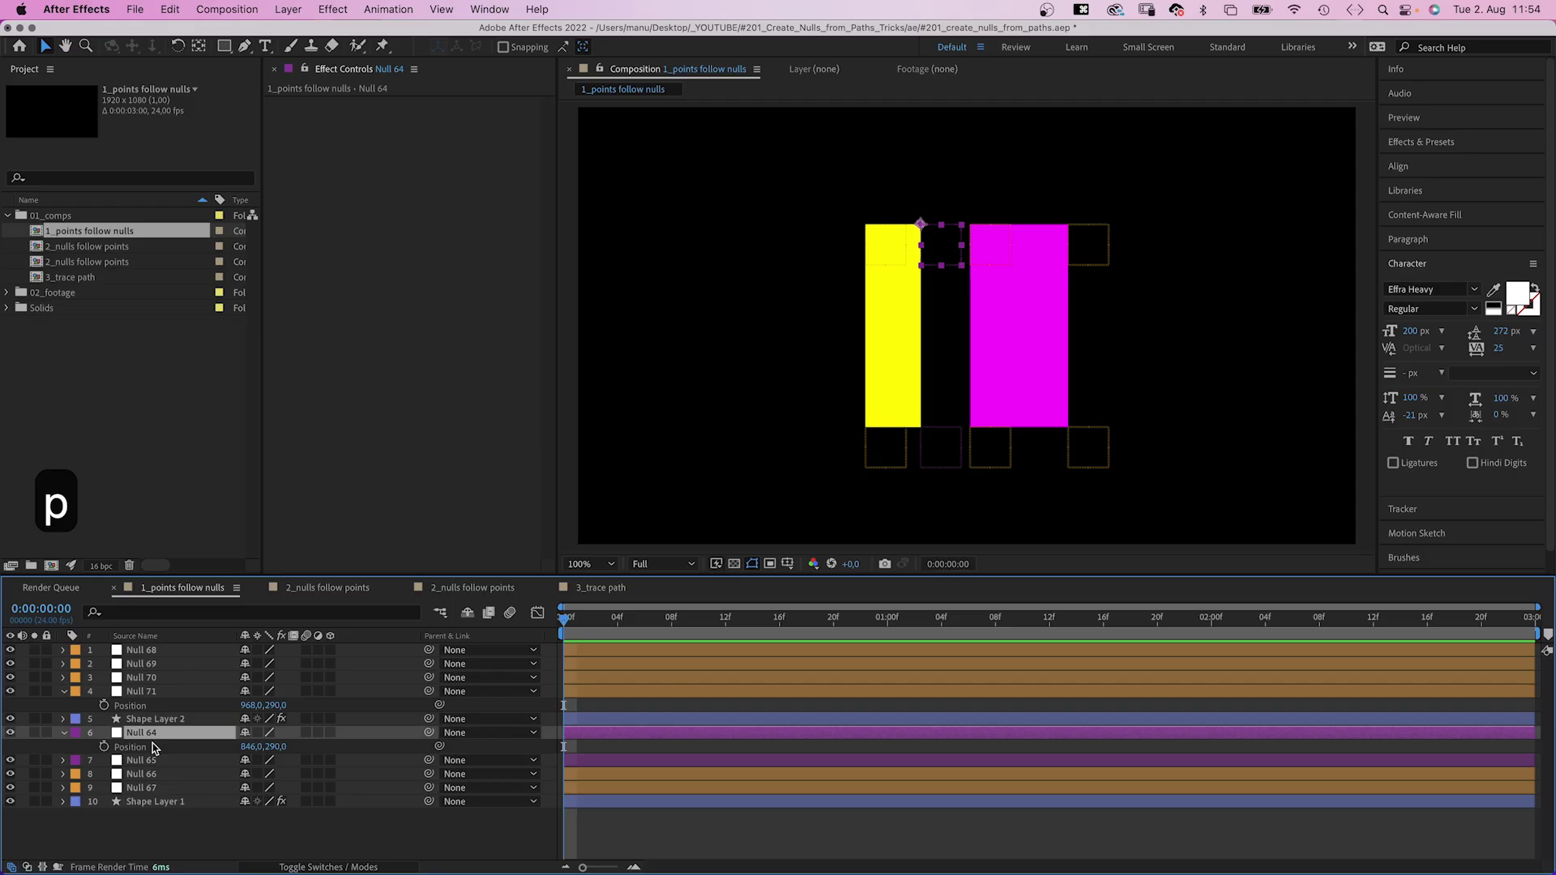
{"action": "left_click_drag", "start_coordinate": [439, 705], "coordinate": [136, 751]}
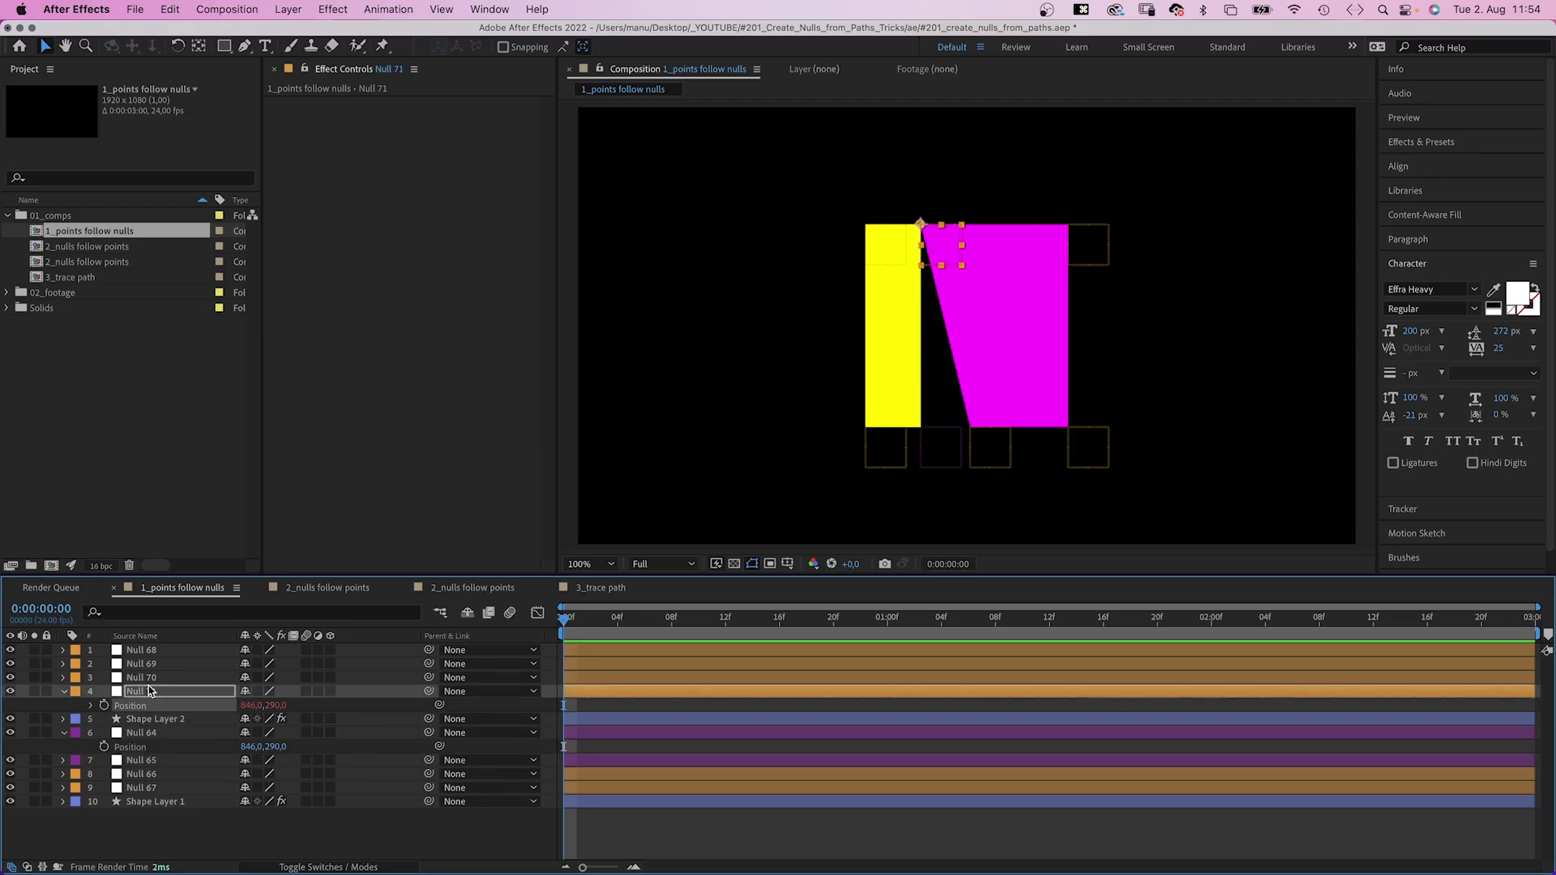
{"action": "key", "text": "super+Up"}
{"action": "key", "text": "p"}
{"action": "left_click", "coordinate": [131, 776]}
{"action": "key", "text": "p"}
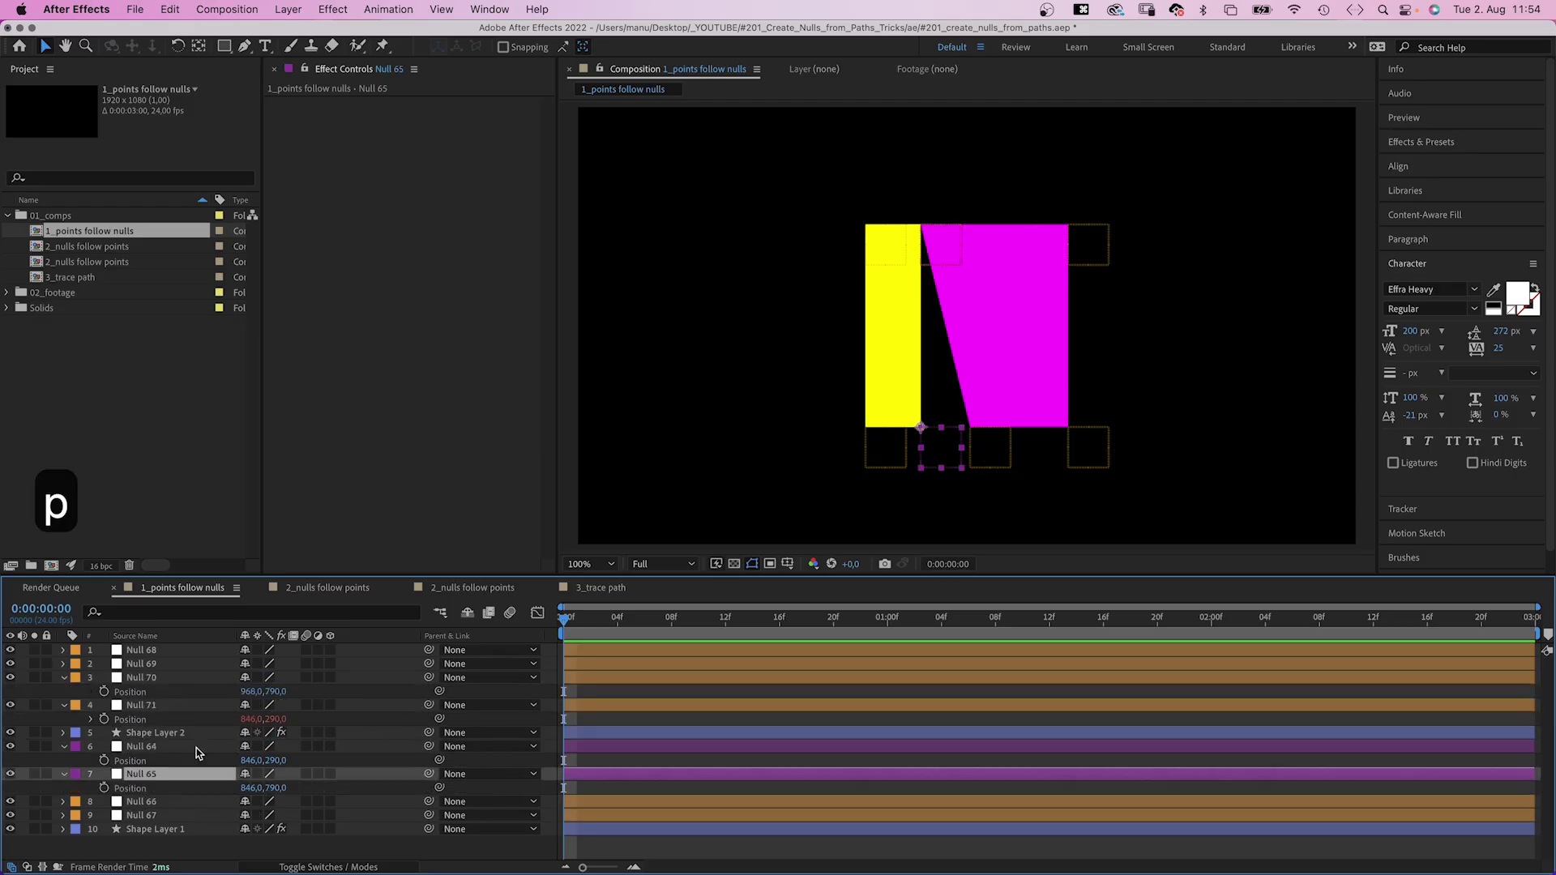
{"action": "left_click_drag", "start_coordinate": [439, 690], "coordinate": [121, 790]}
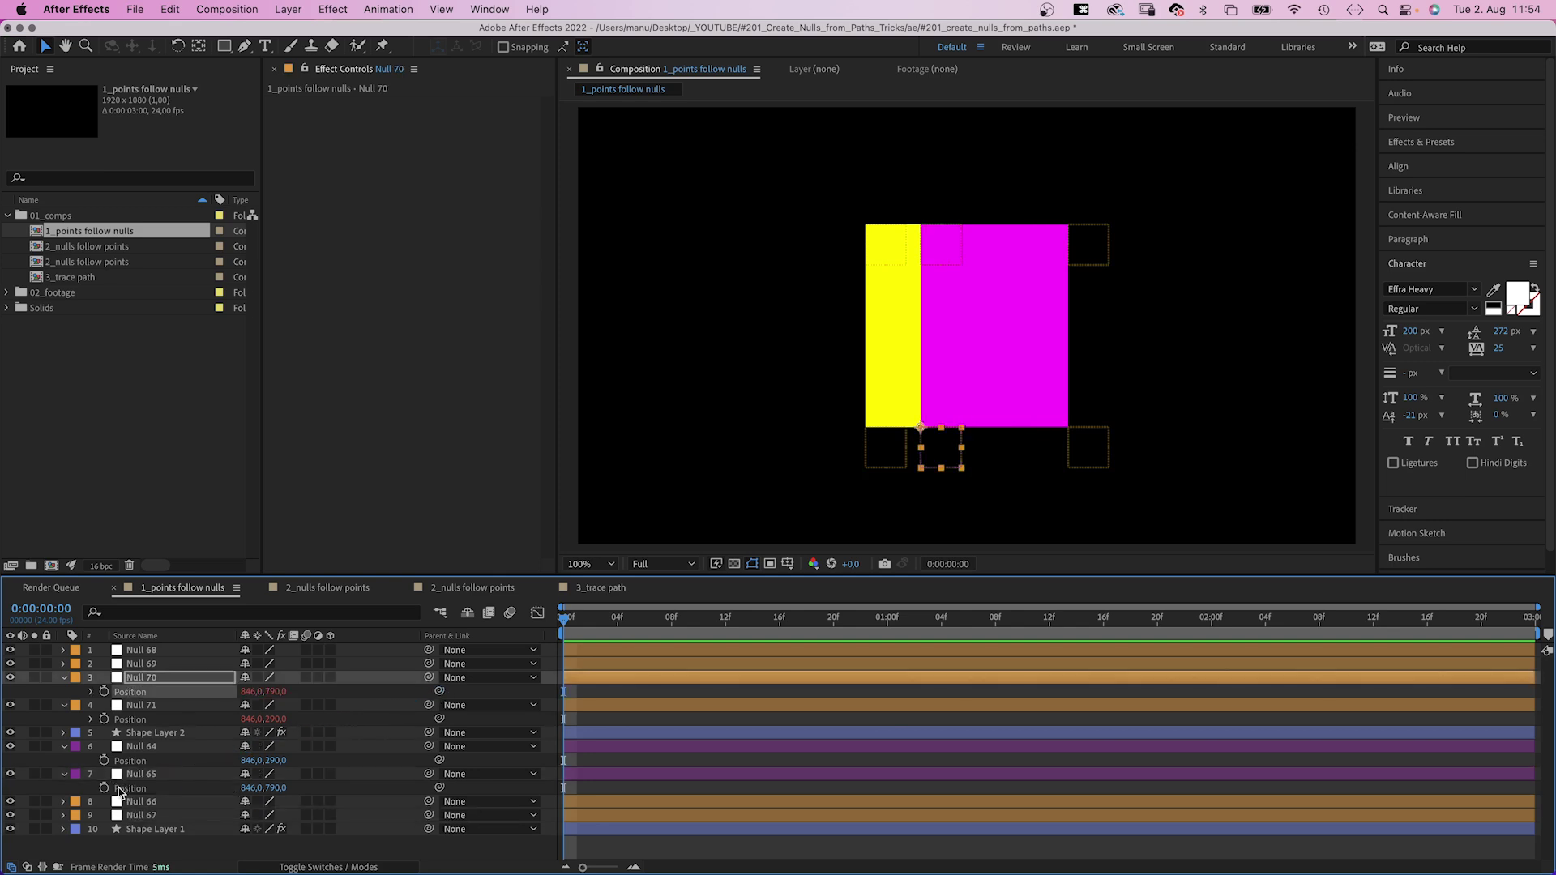
Collapse Nulls 70–71 and select the Position properties of Null 64 and Null 65
{"action": "left_click", "coordinate": [64, 677]}
{"action": "left_click", "coordinate": [63, 692]}
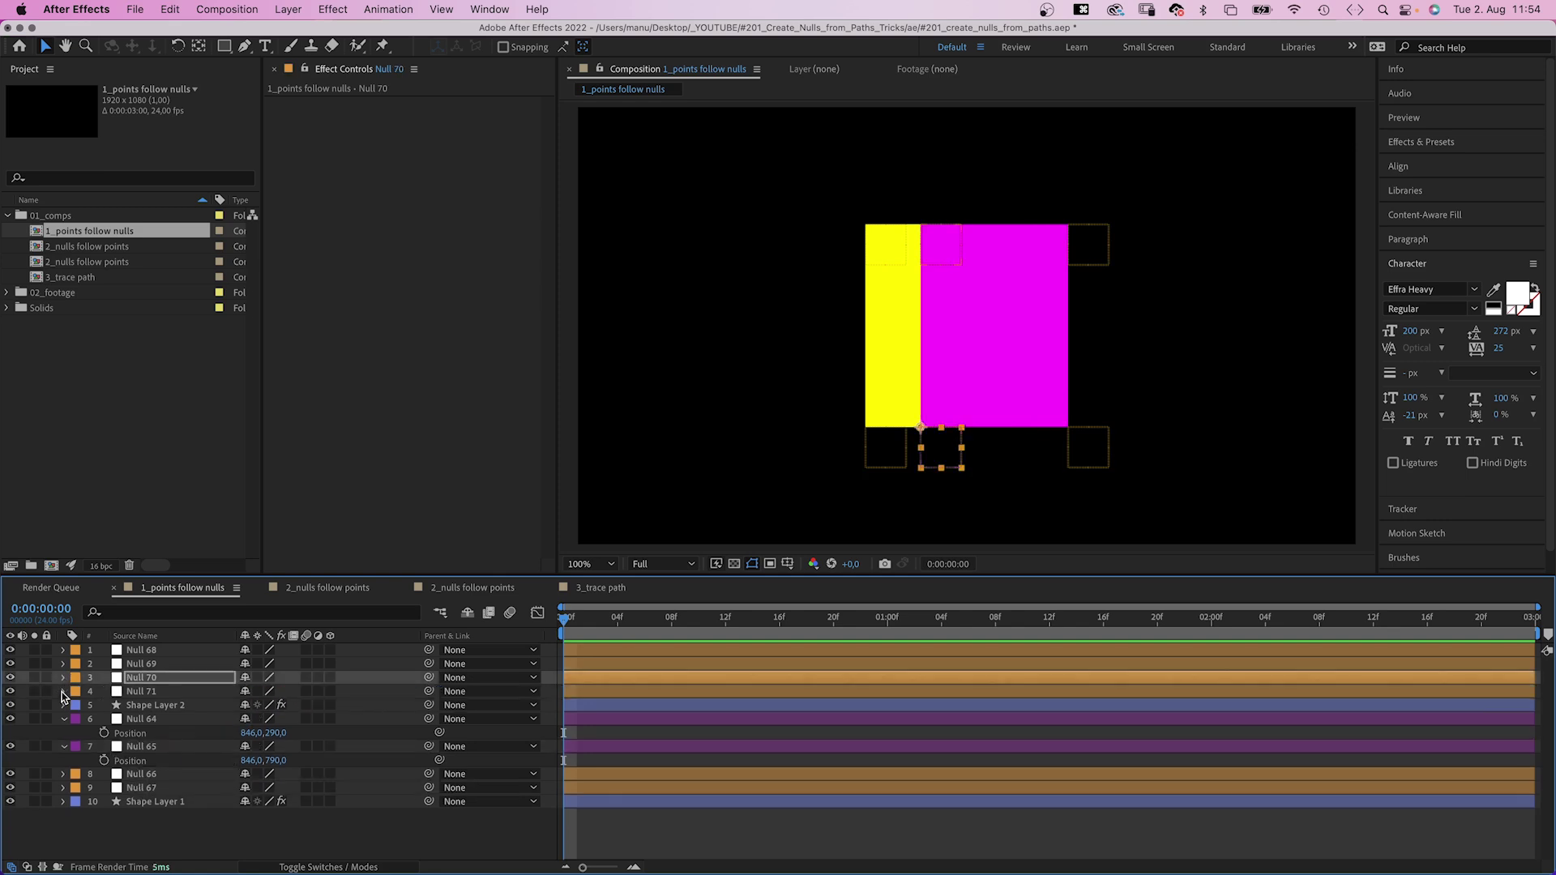
{"action": "left_click", "coordinate": [134, 731]}
{"action": "left_click", "coordinate": [132, 761], "text": "shift"}
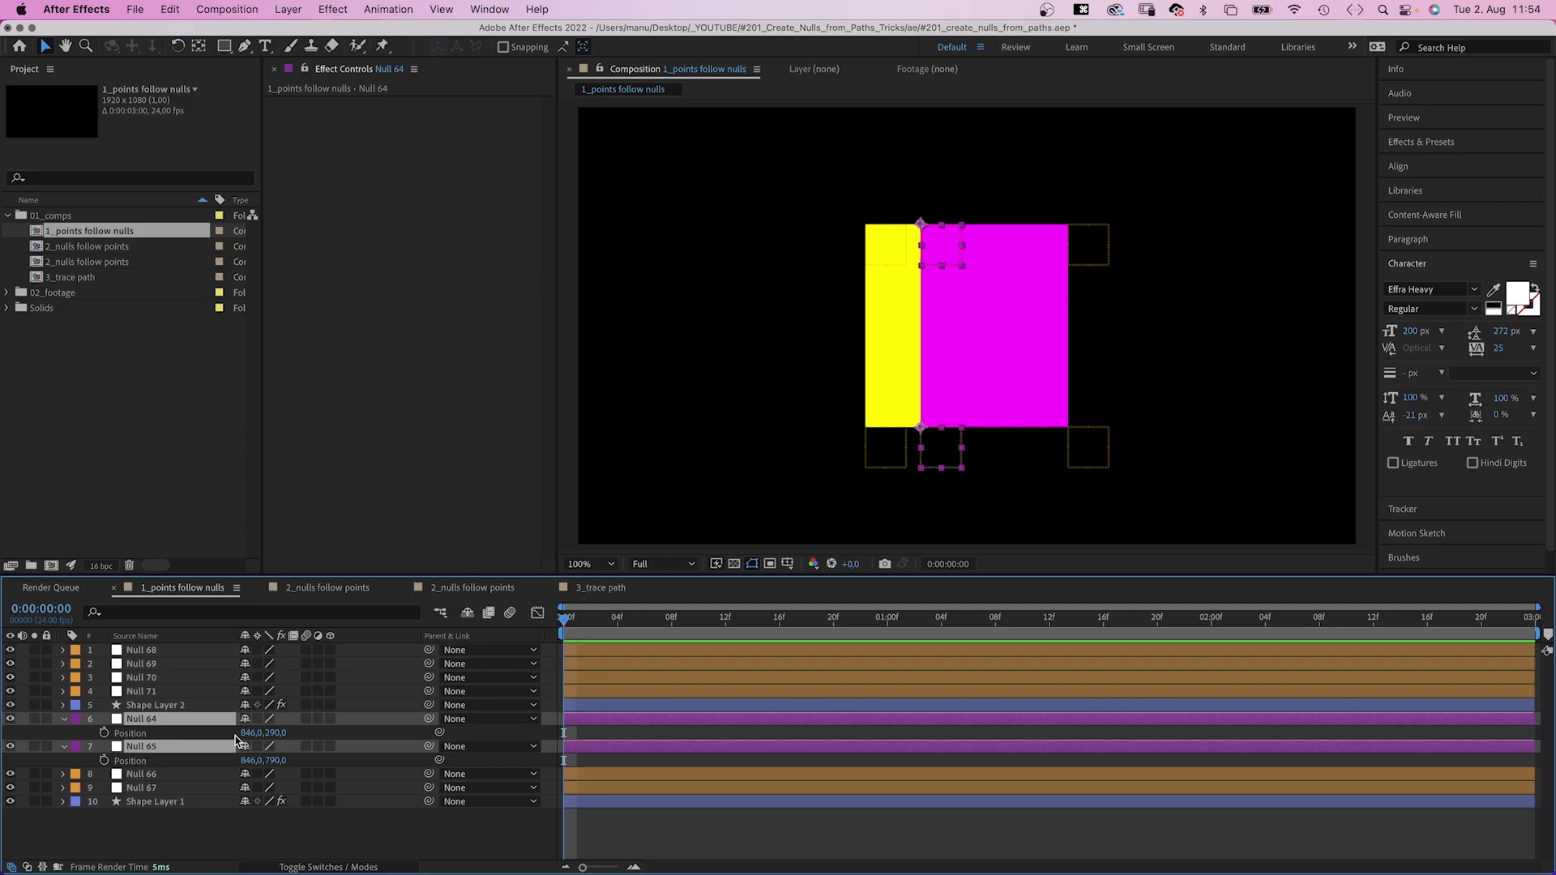
Animate Nulls 64–65 from X 710 at 0f to X 957 at 12f, raising the top corner to Y 194
{"action": "left_click_drag", "start_coordinate": [243, 733], "coordinate": [146, 736]}
{"action": "left_click", "coordinate": [137, 748]}
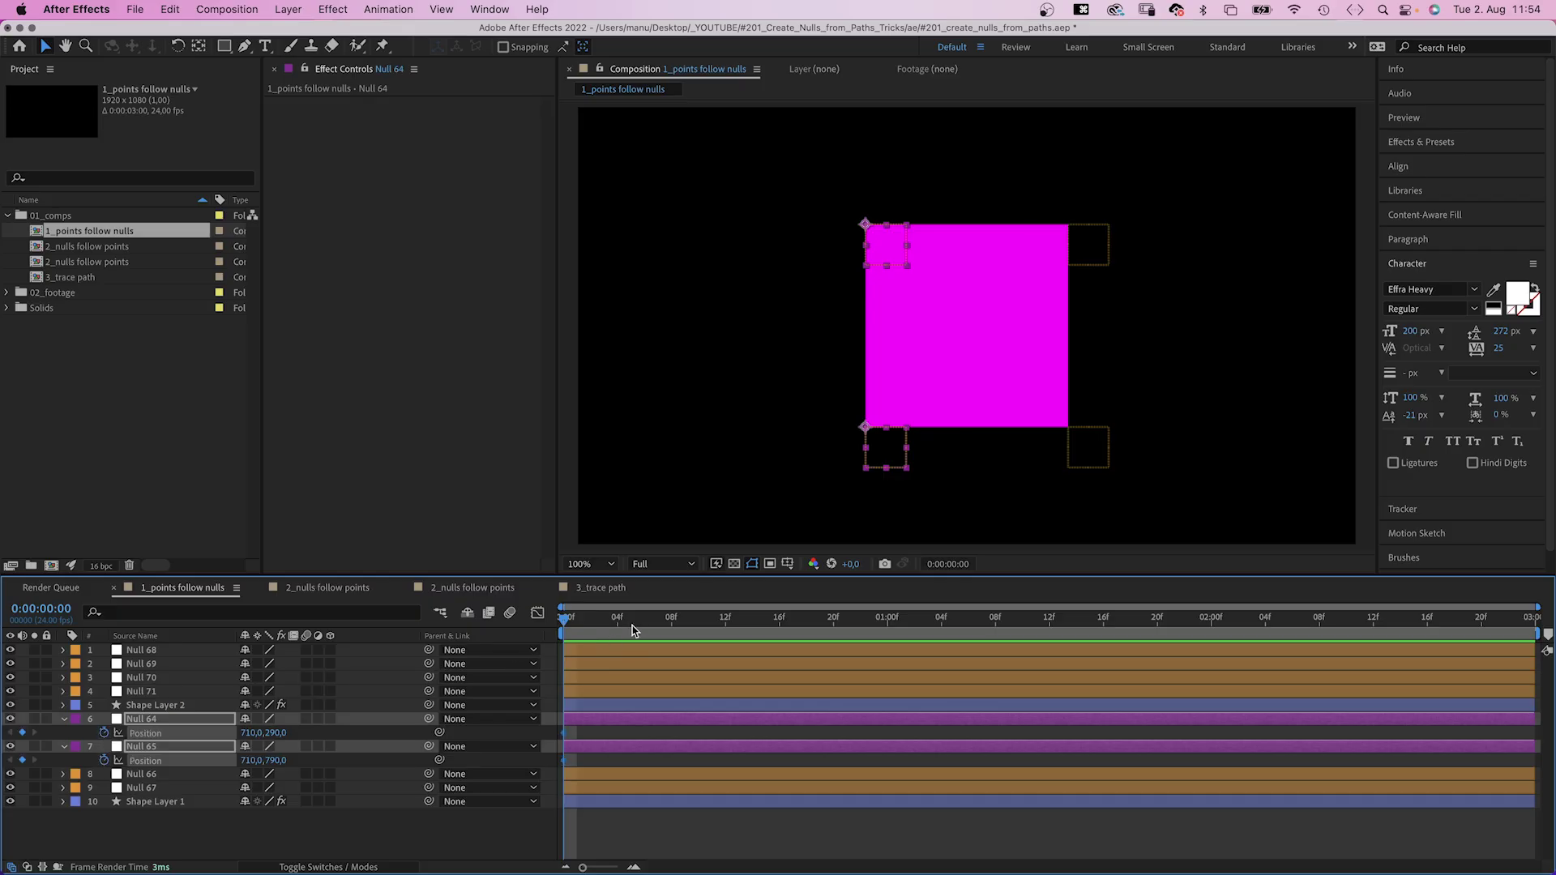
{"action": "left_click_drag", "start_coordinate": [688, 629], "coordinate": [718, 629]}
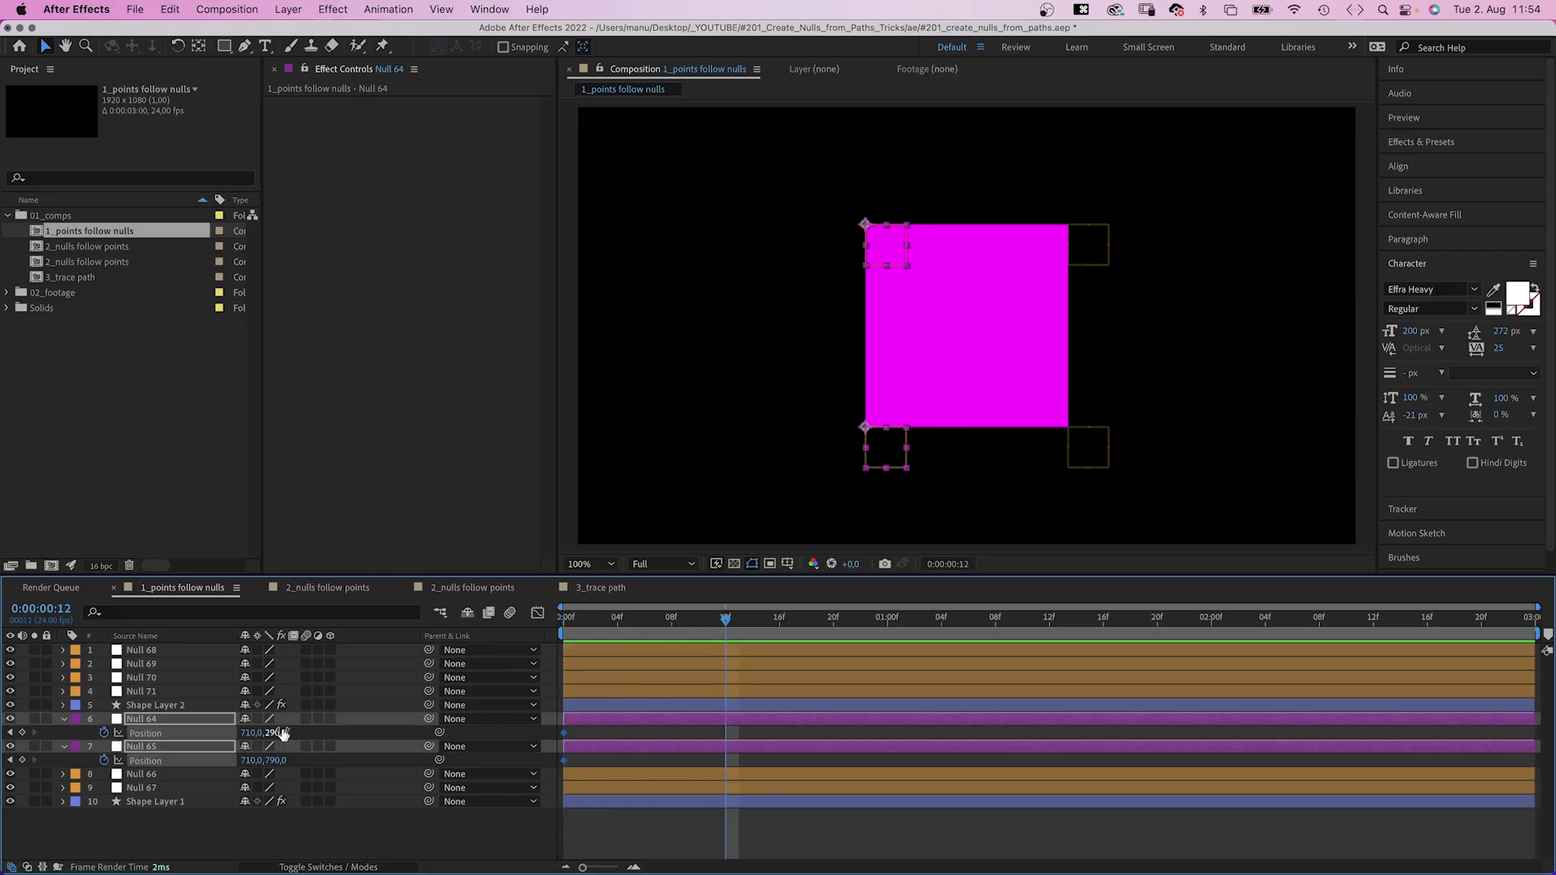
{"action": "left_click_drag", "start_coordinate": [250, 734], "coordinate": [308, 730]}
{"action": "left_click", "coordinate": [91, 733]}
Keyframe Nulls 68–69 from 0f and push the right corners out to X 1366 at 12f
{"action": "left_click", "coordinate": [132, 652]}
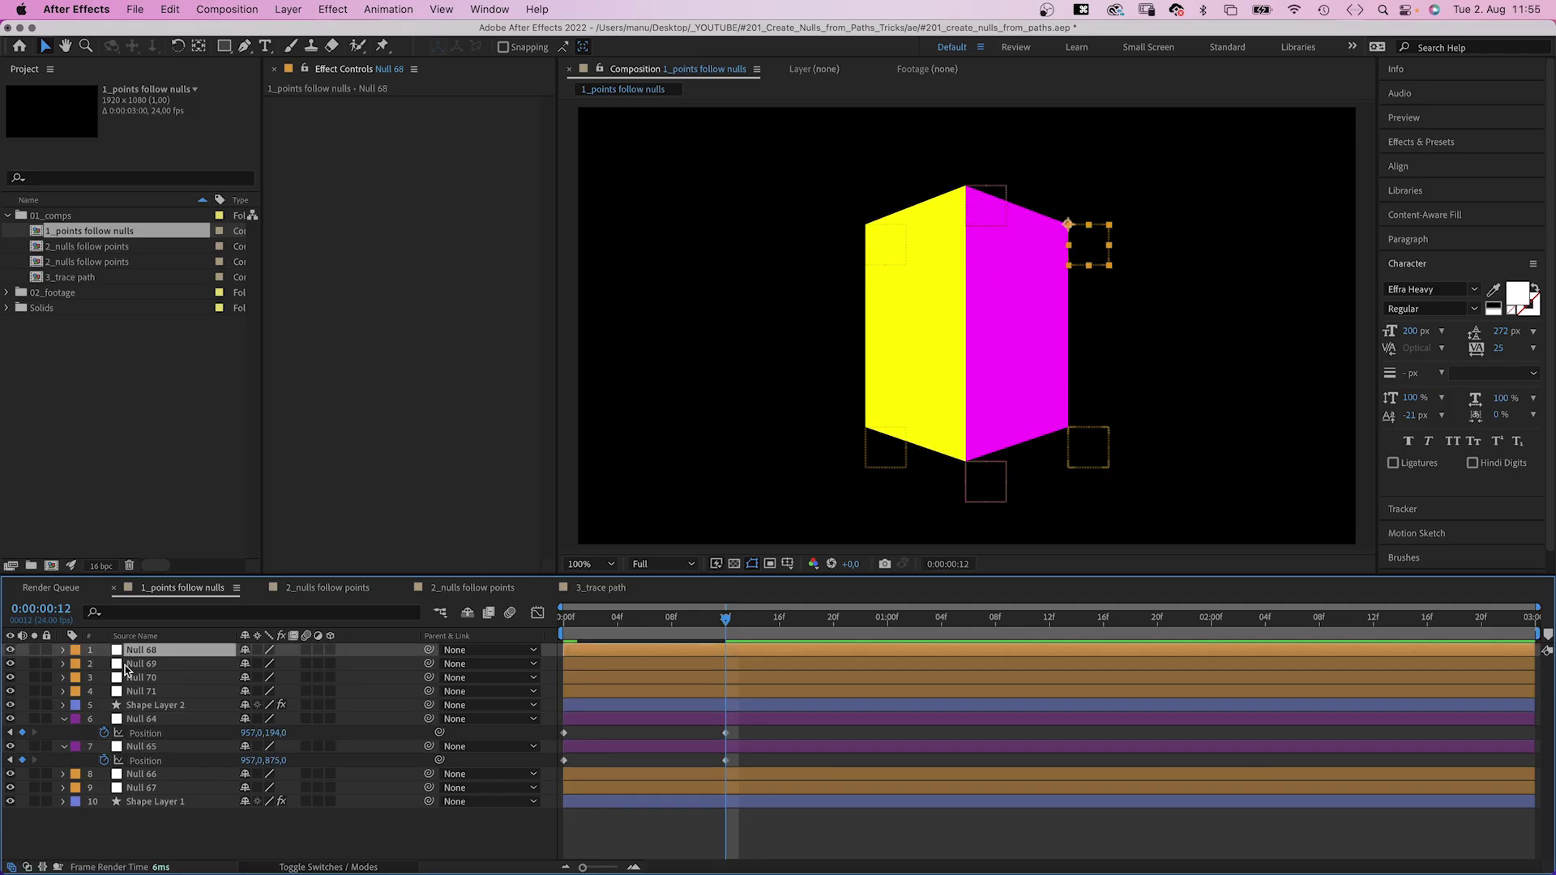
{"action": "left_click", "coordinate": [125, 664], "text": "shift"}
{"action": "key", "text": "p"}
{"action": "left_click", "coordinate": [570, 618]}
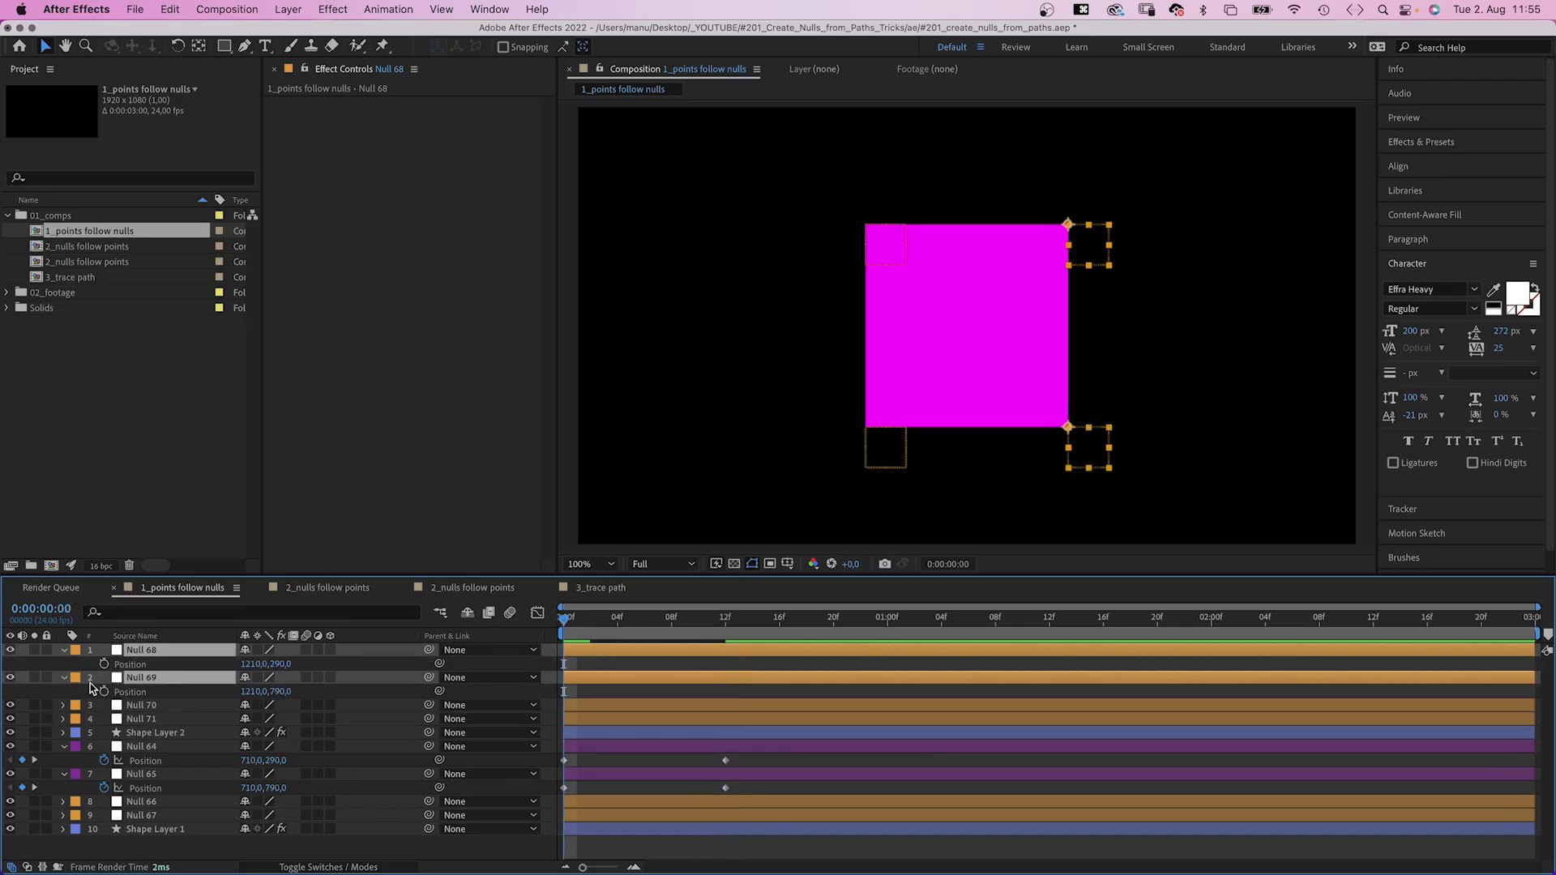
{"action": "left_click", "coordinate": [104, 664]}
{"action": "left_click", "coordinate": [104, 692]}
{"action": "left_click_drag", "start_coordinate": [685, 626], "coordinate": [725, 620]}
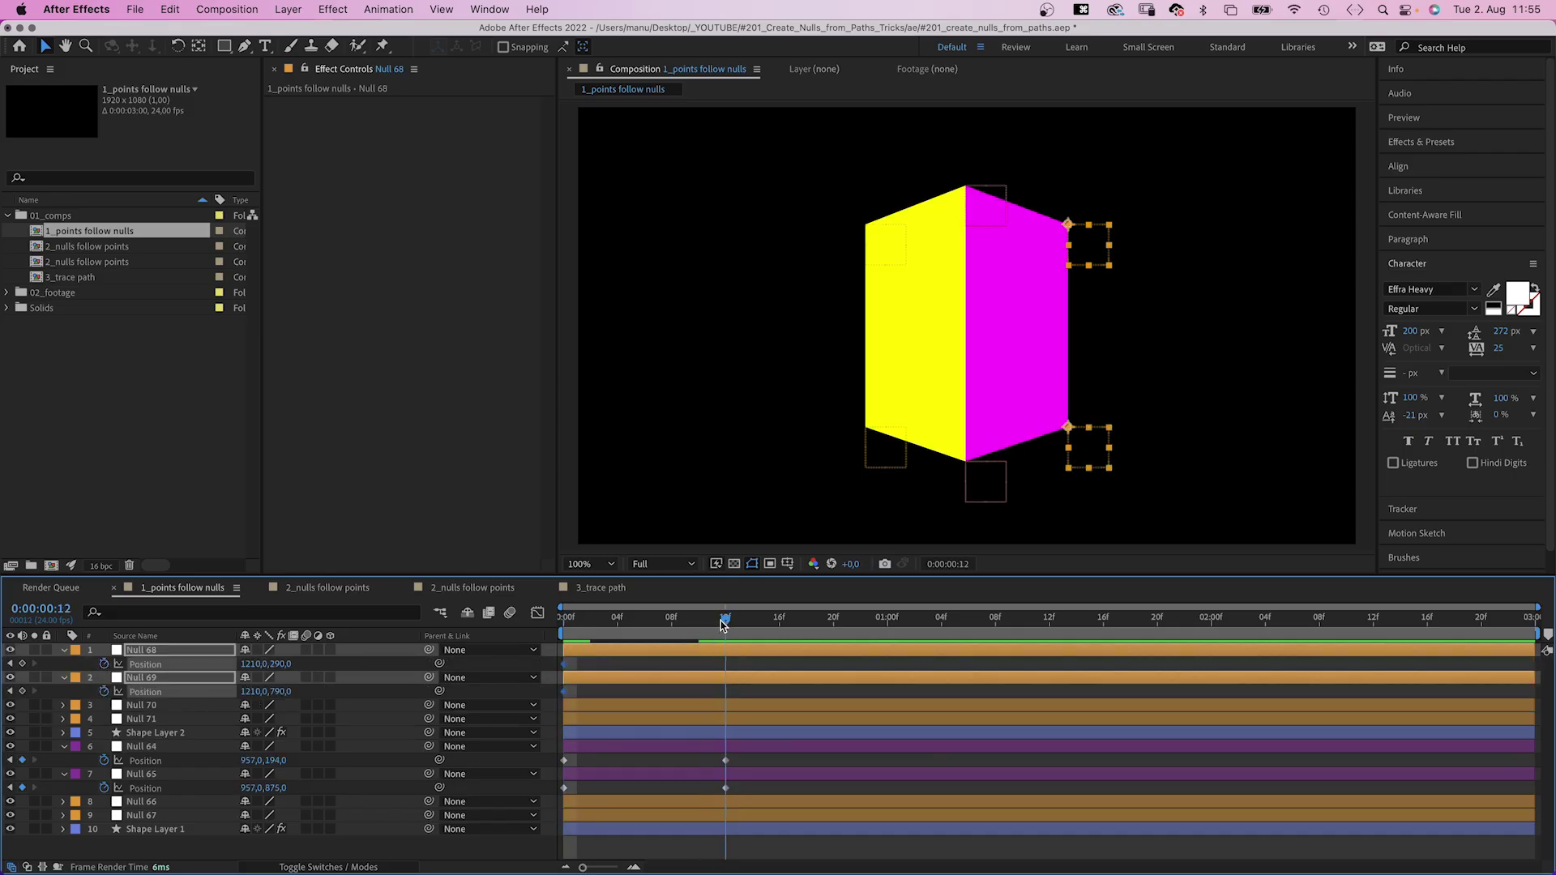
{"action": "left_click_drag", "start_coordinate": [1070, 226], "coordinate": [1133, 226]}
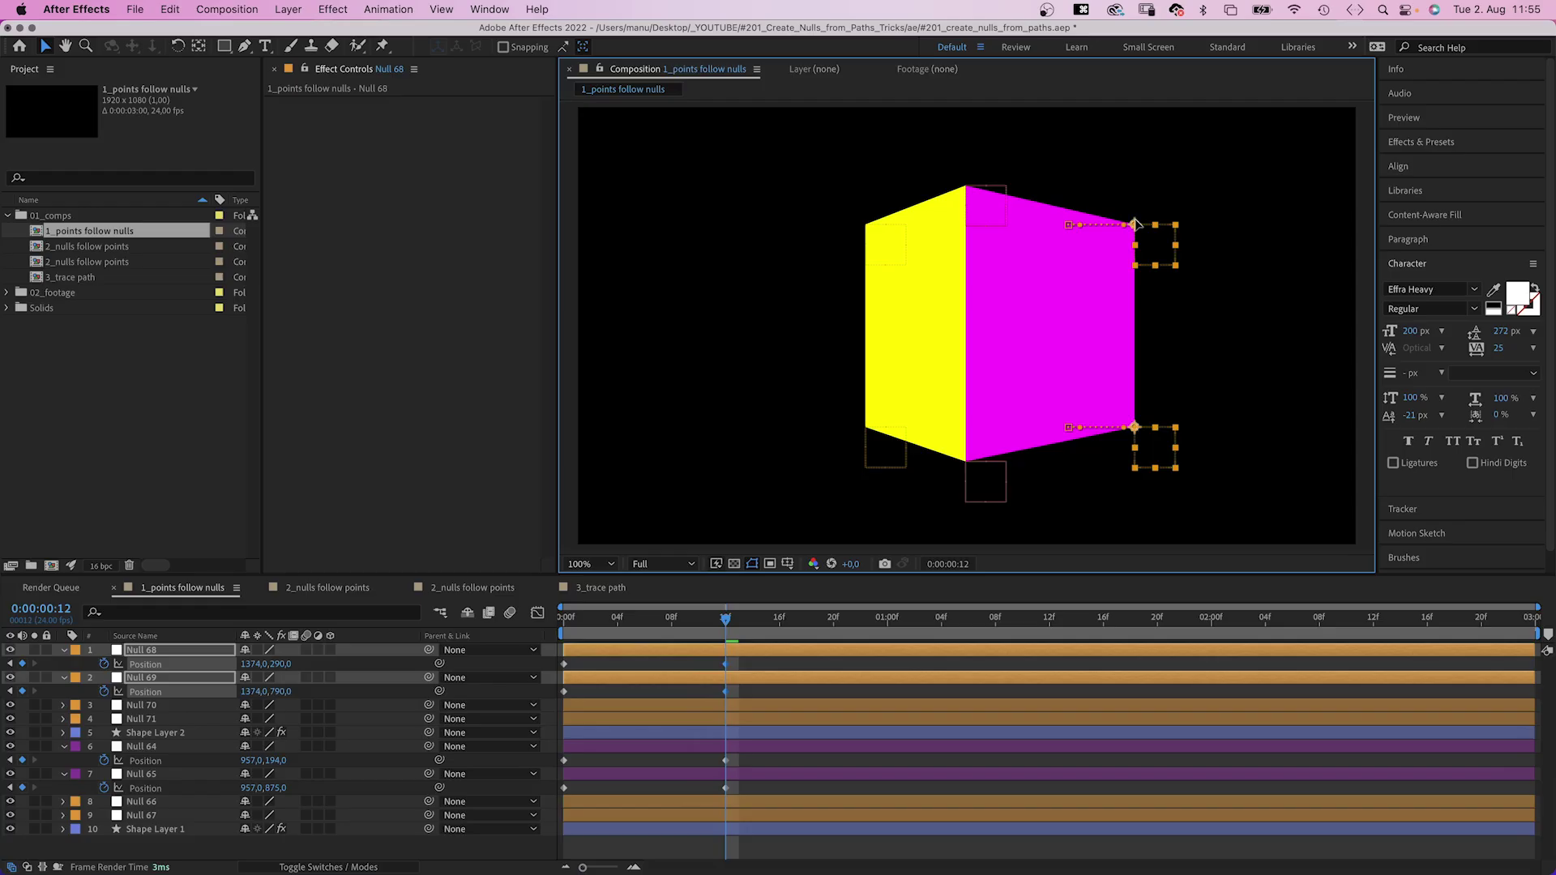
Keyframe Nulls 66–67 from 0f and pull the left corners out to X 532 at 12f
{"action": "left_click", "coordinate": [143, 804]}
{"action": "left_click", "coordinate": [135, 817], "text": "shift"}
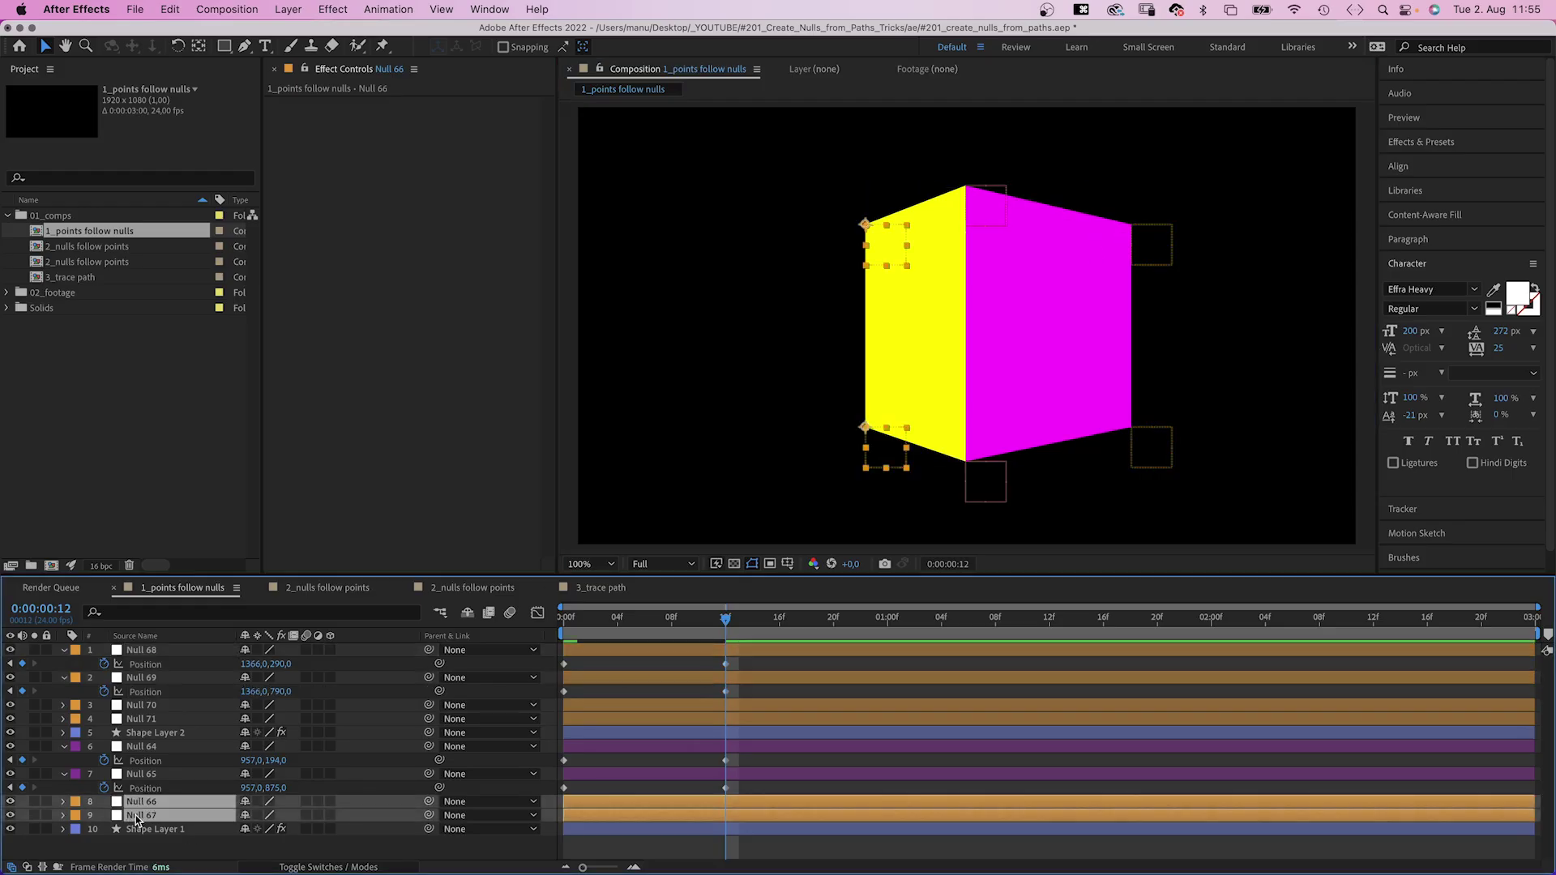
{"action": "key", "text": "p"}
{"action": "key", "text": "Home"}
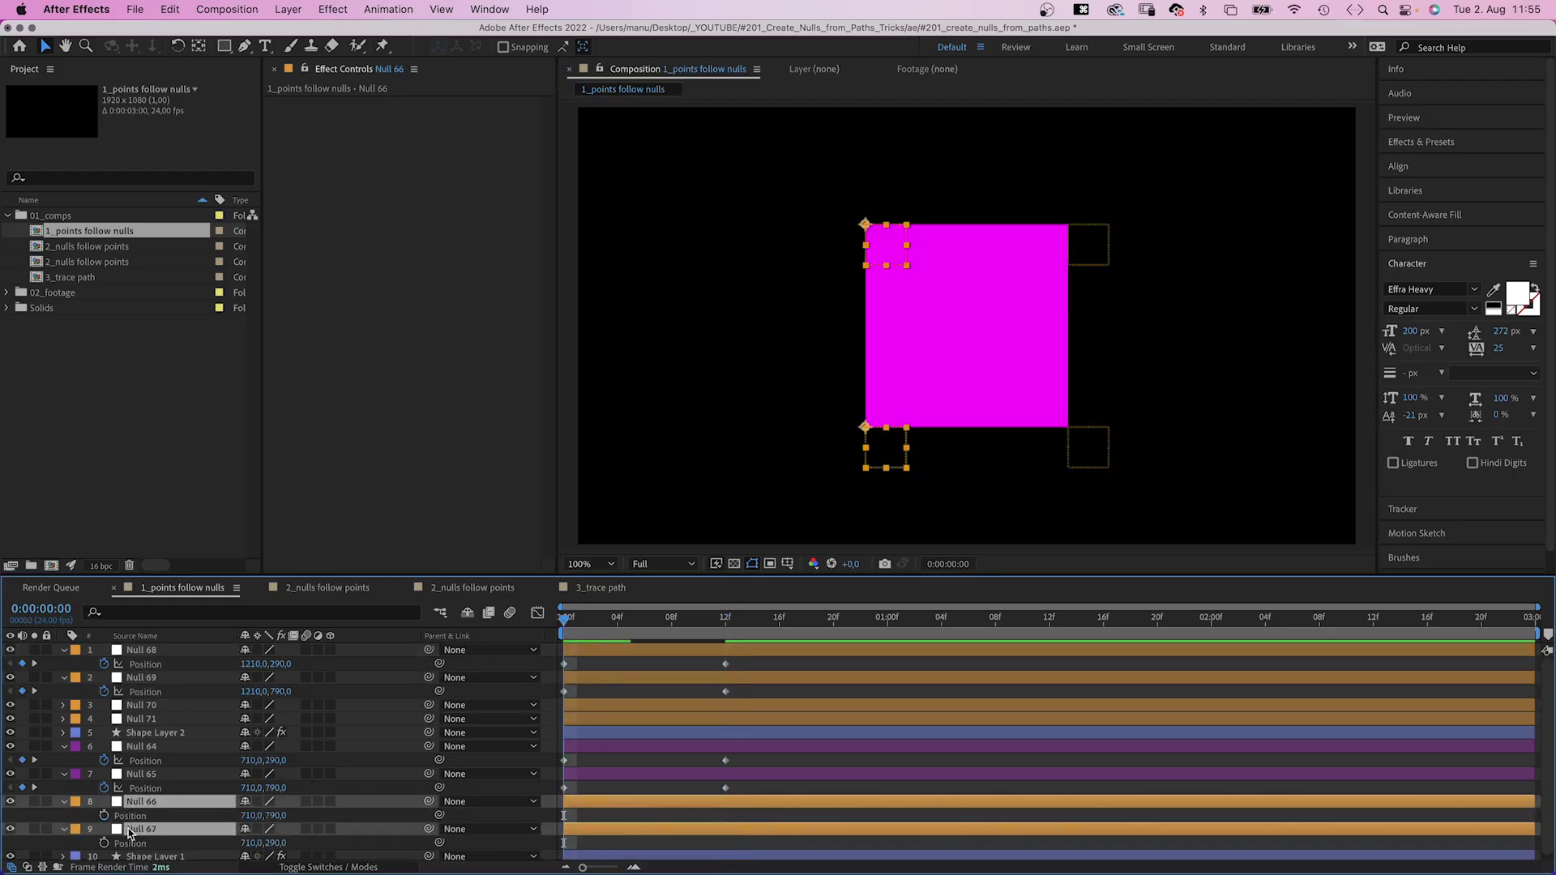
{"action": "left_click", "coordinate": [104, 816]}
{"action": "left_click", "coordinate": [104, 843]}
{"action": "left_click", "coordinate": [724, 621]}
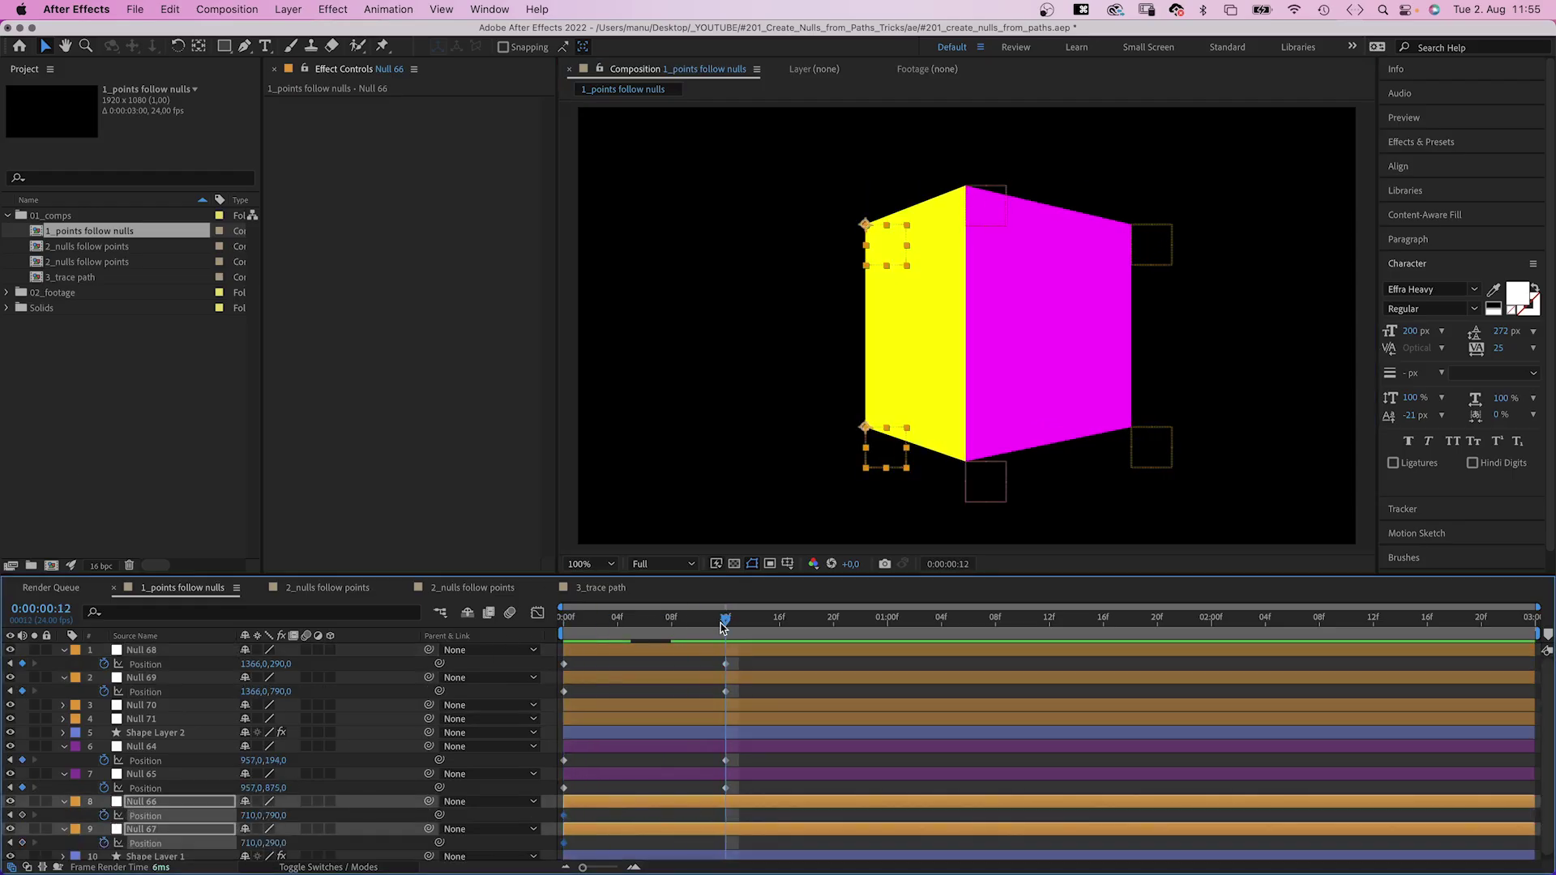
{"action": "left_click_drag", "start_coordinate": [860, 231], "coordinate": [784, 243]}
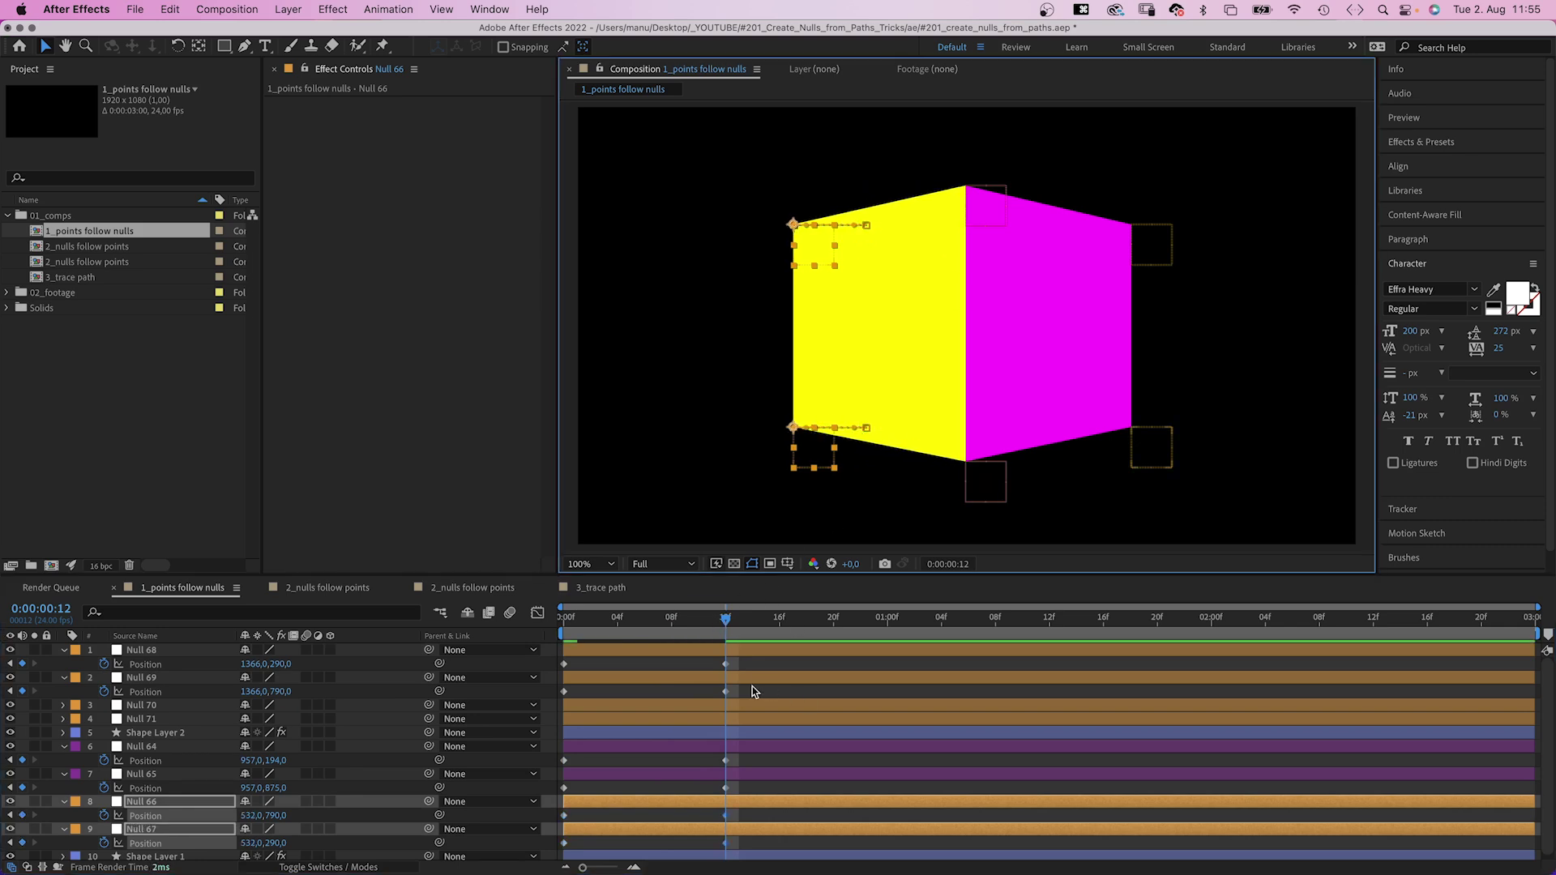
Reshape the frame-12 keyframes' speed graph for a fast start and gentle settle, then preview
{"action": "left_click_drag", "start_coordinate": [750, 663], "coordinate": [719, 843]}
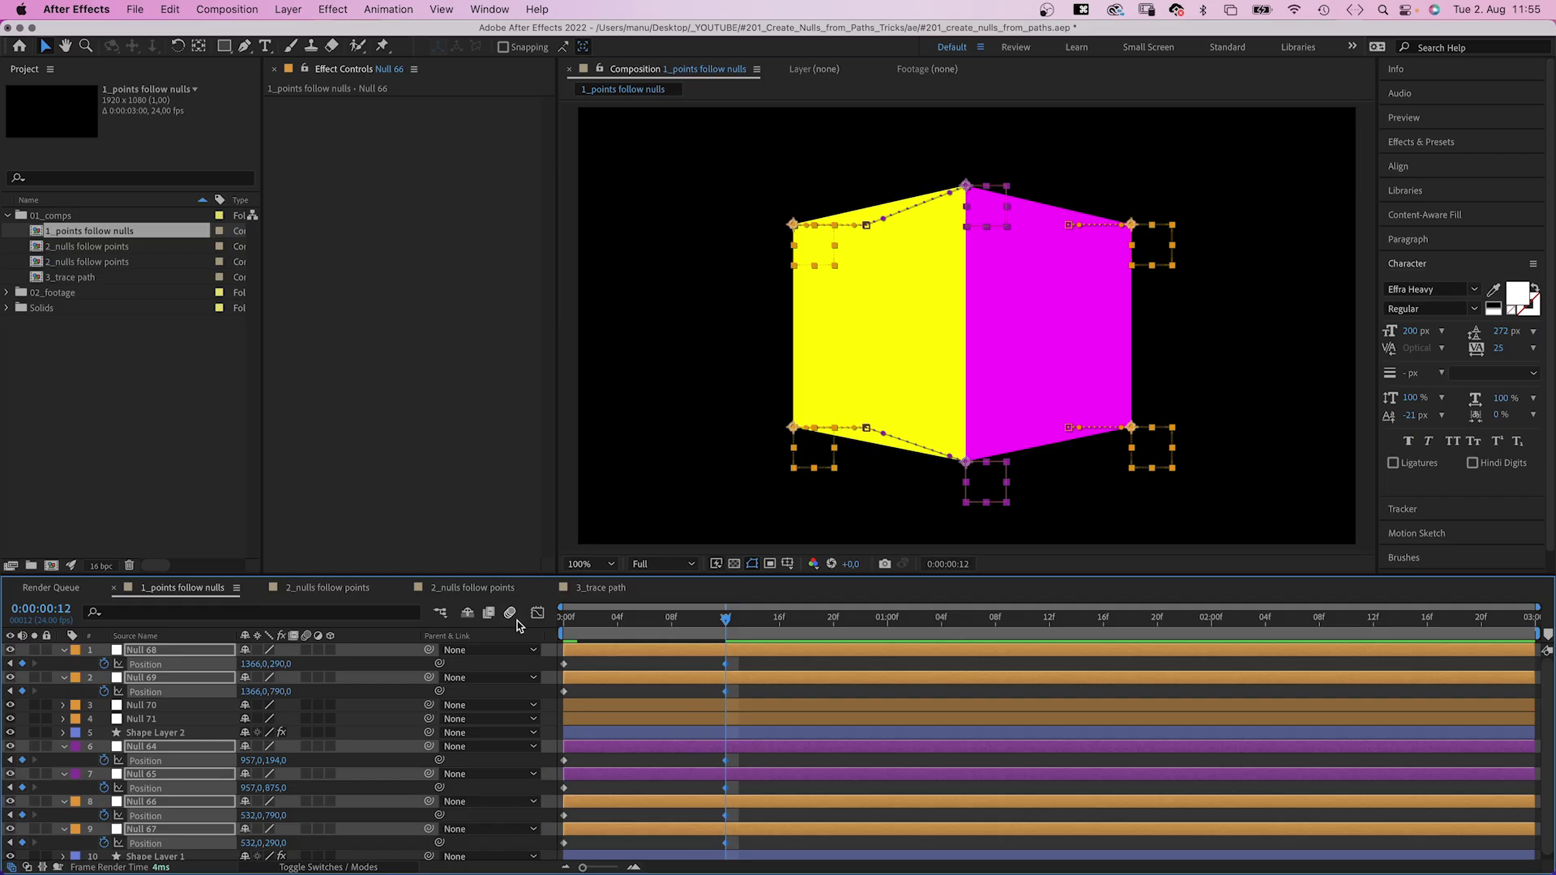
{"action": "left_click", "coordinate": [537, 614]}
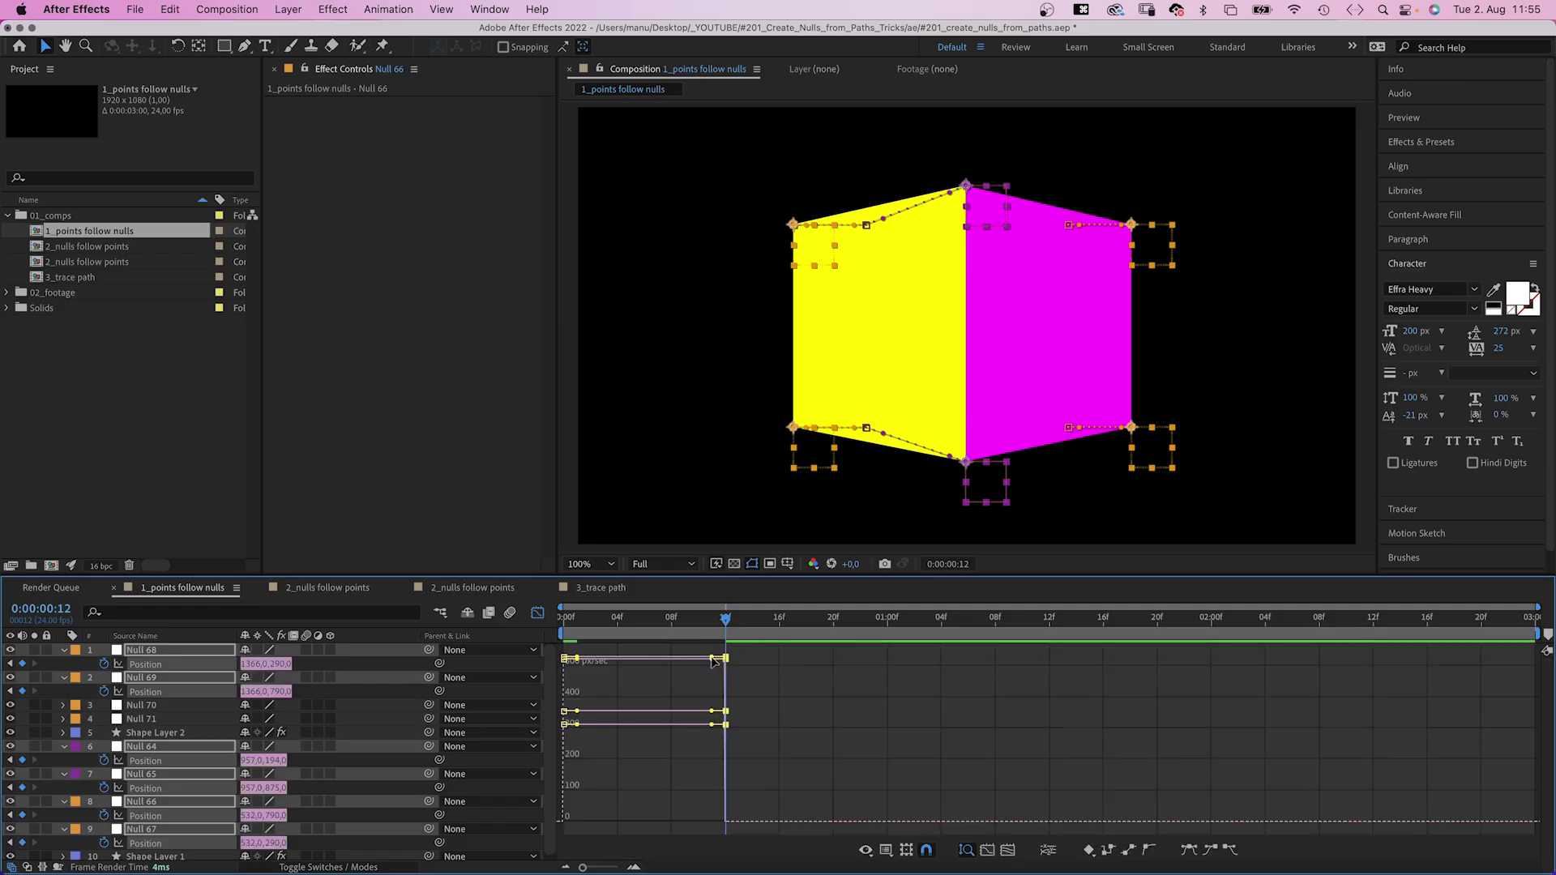
{"action": "left_click_drag", "start_coordinate": [725, 658], "coordinate": [644, 818]}
{"action": "left_click_drag", "start_coordinate": [574, 723], "coordinate": [598, 821]}
{"action": "left_click_drag", "start_coordinate": [587, 629], "coordinate": [547, 627]}
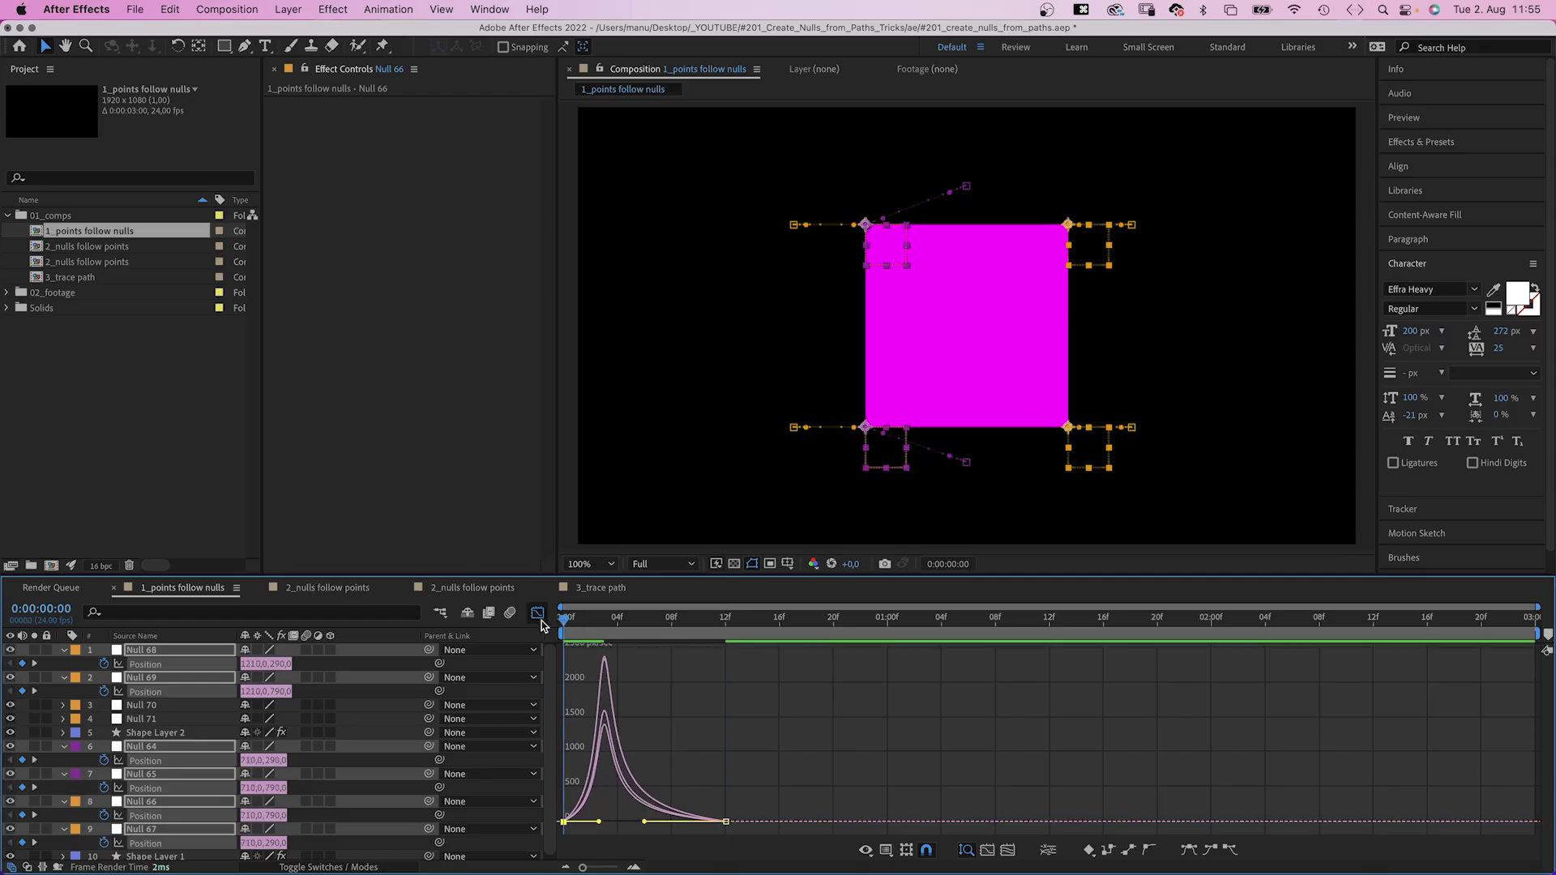
{"action": "left_click", "coordinate": [540, 618]}
{"action": "key", "text": "space"}
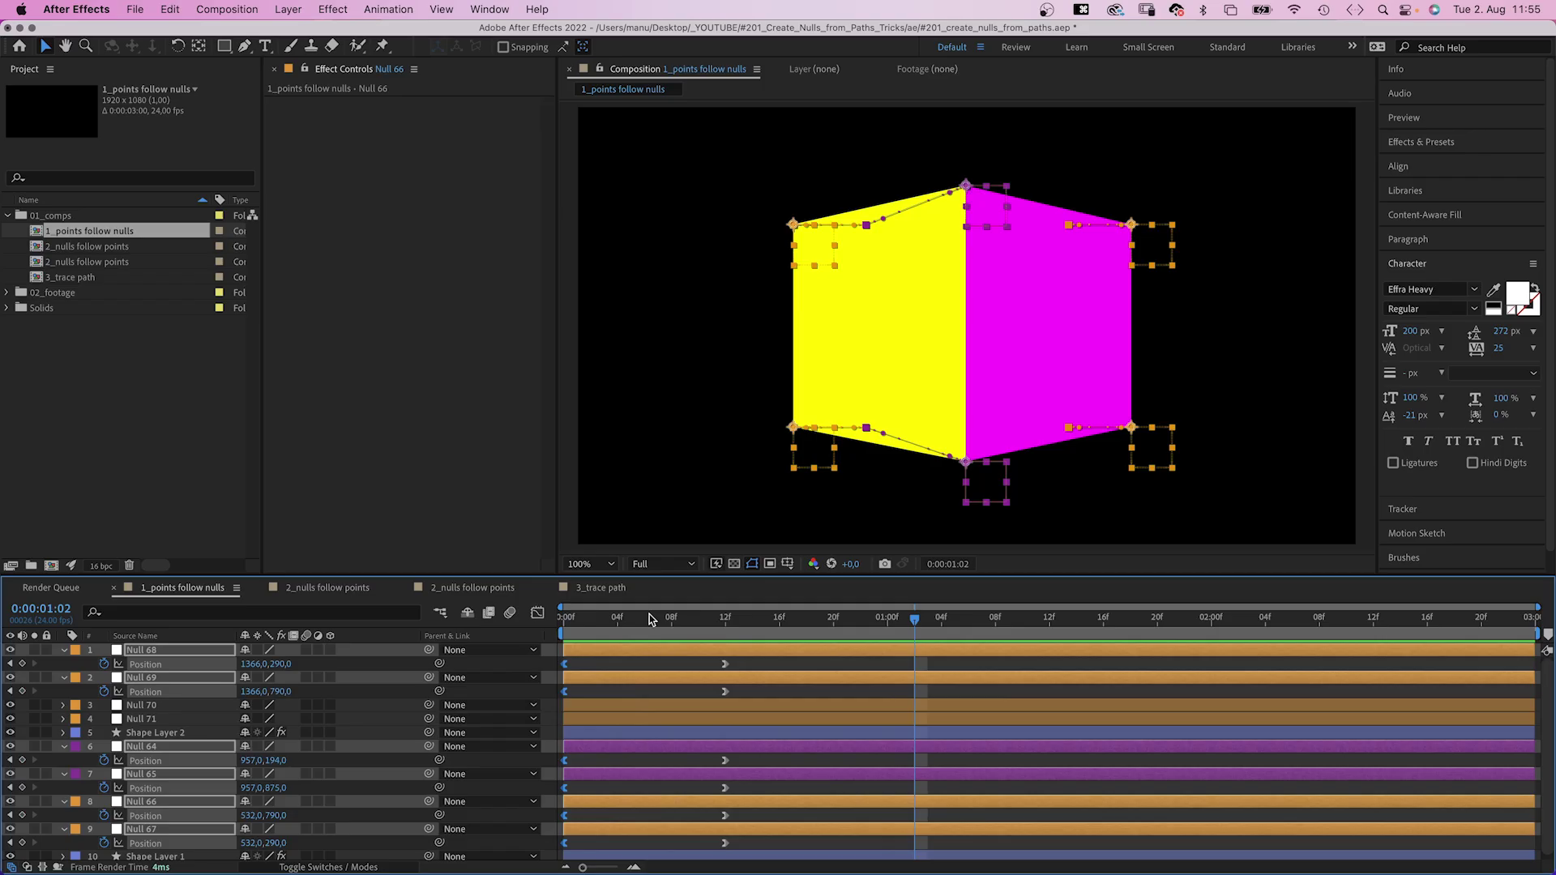
{"action": "key", "text": "space"}
{"action": "key", "text": "space"}
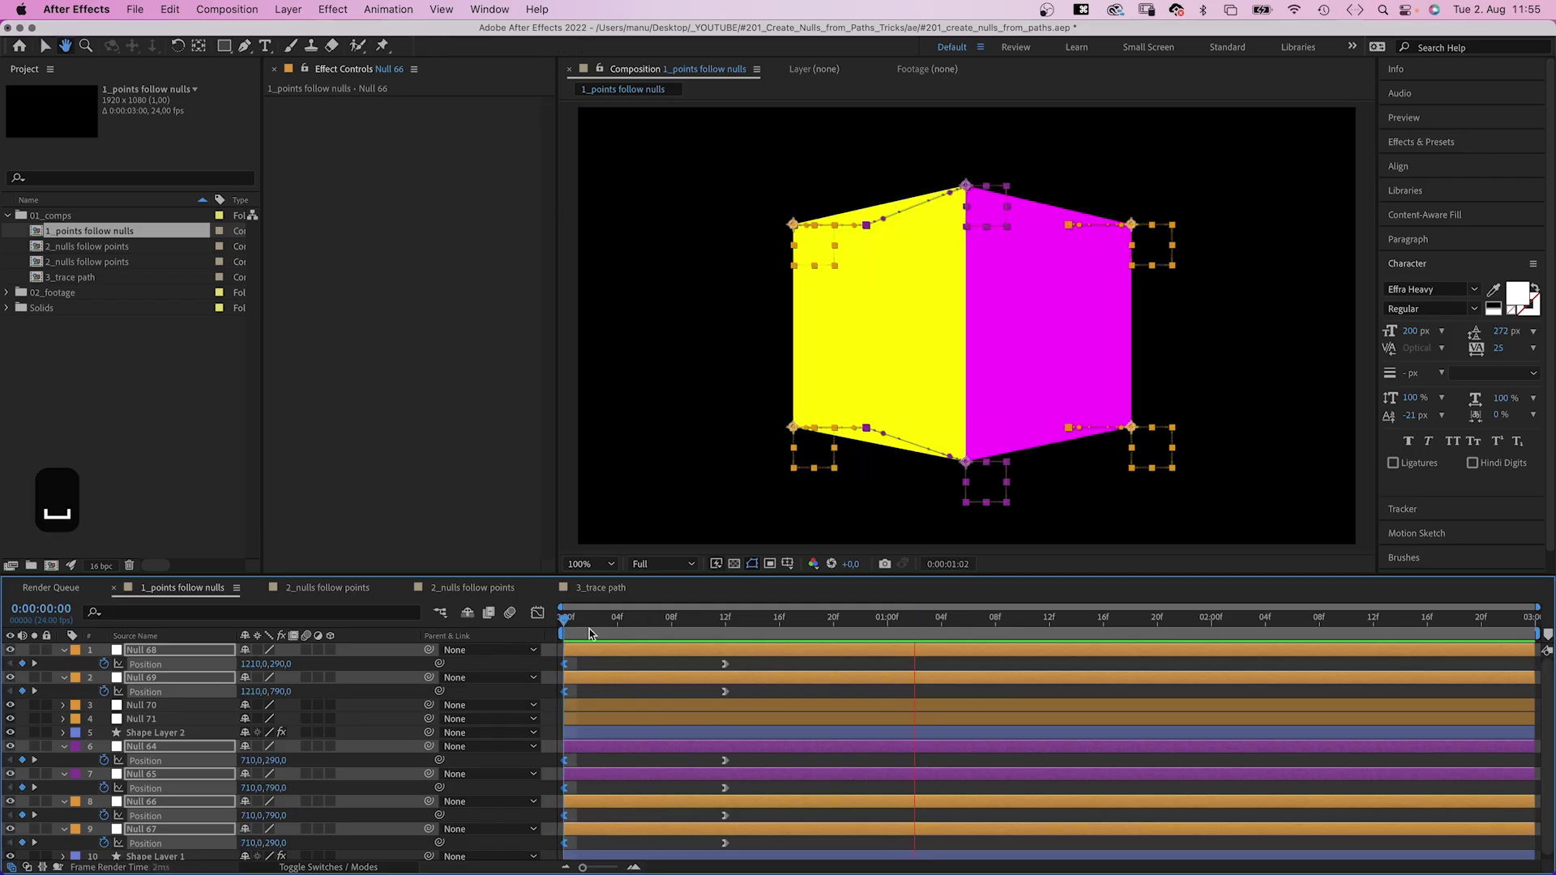
{"action": "left_click_drag", "start_coordinate": [589, 633], "coordinate": [820, 621]}
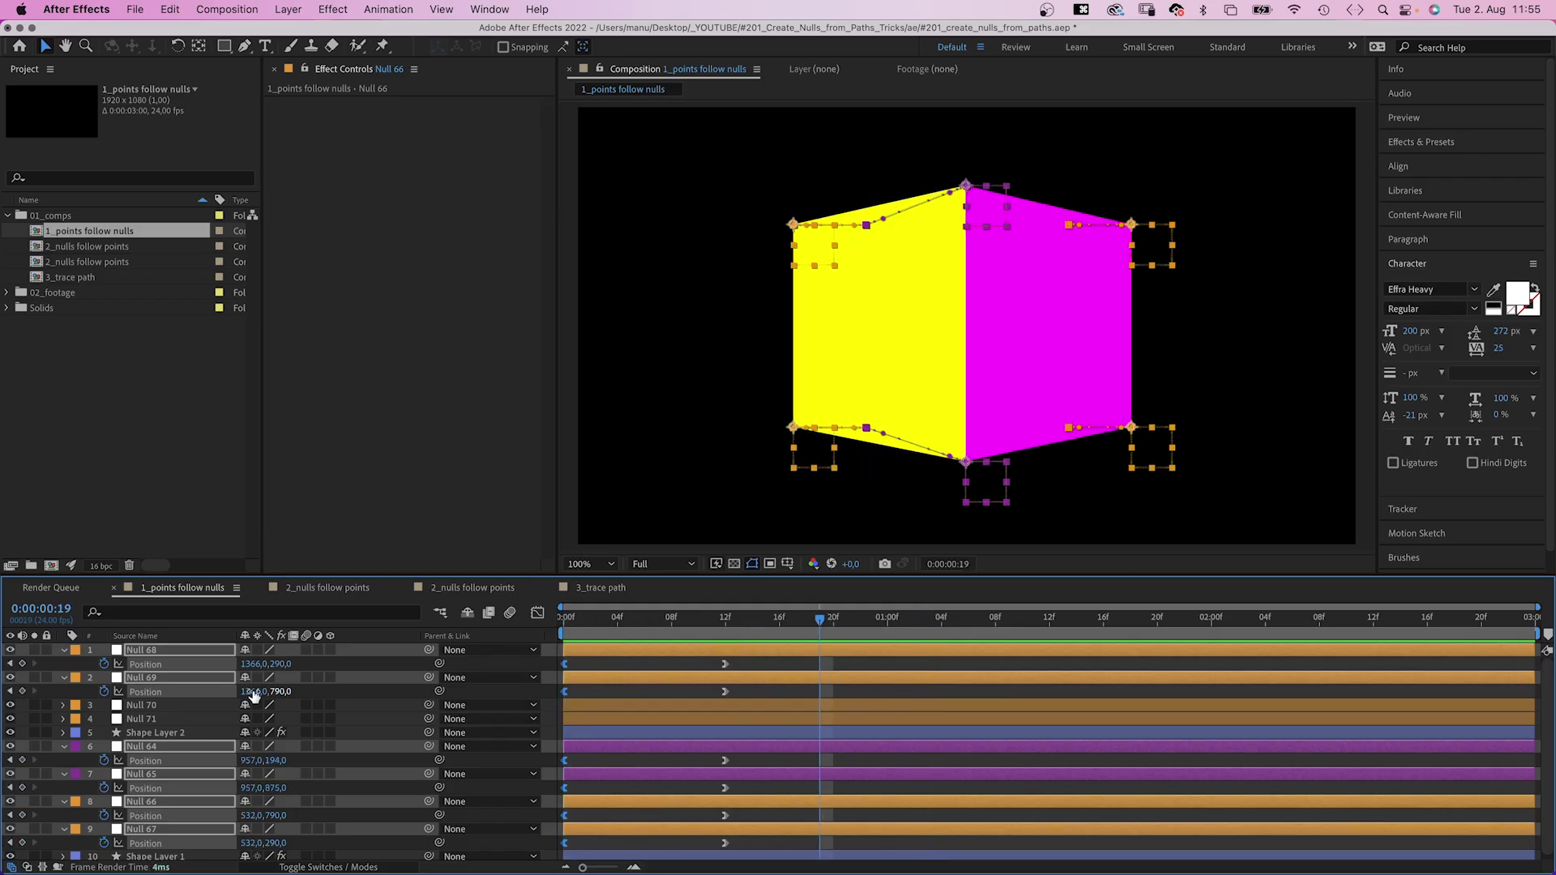
Add position keyframes on Nulls 64–67, then move Null 64's X position to 532 at 01:08
{"action": "left_click", "coordinate": [22, 760]}
{"action": "left_click", "coordinate": [22, 788]}
{"action": "left_click", "coordinate": [22, 815]}
{"action": "left_click", "coordinate": [22, 843]}
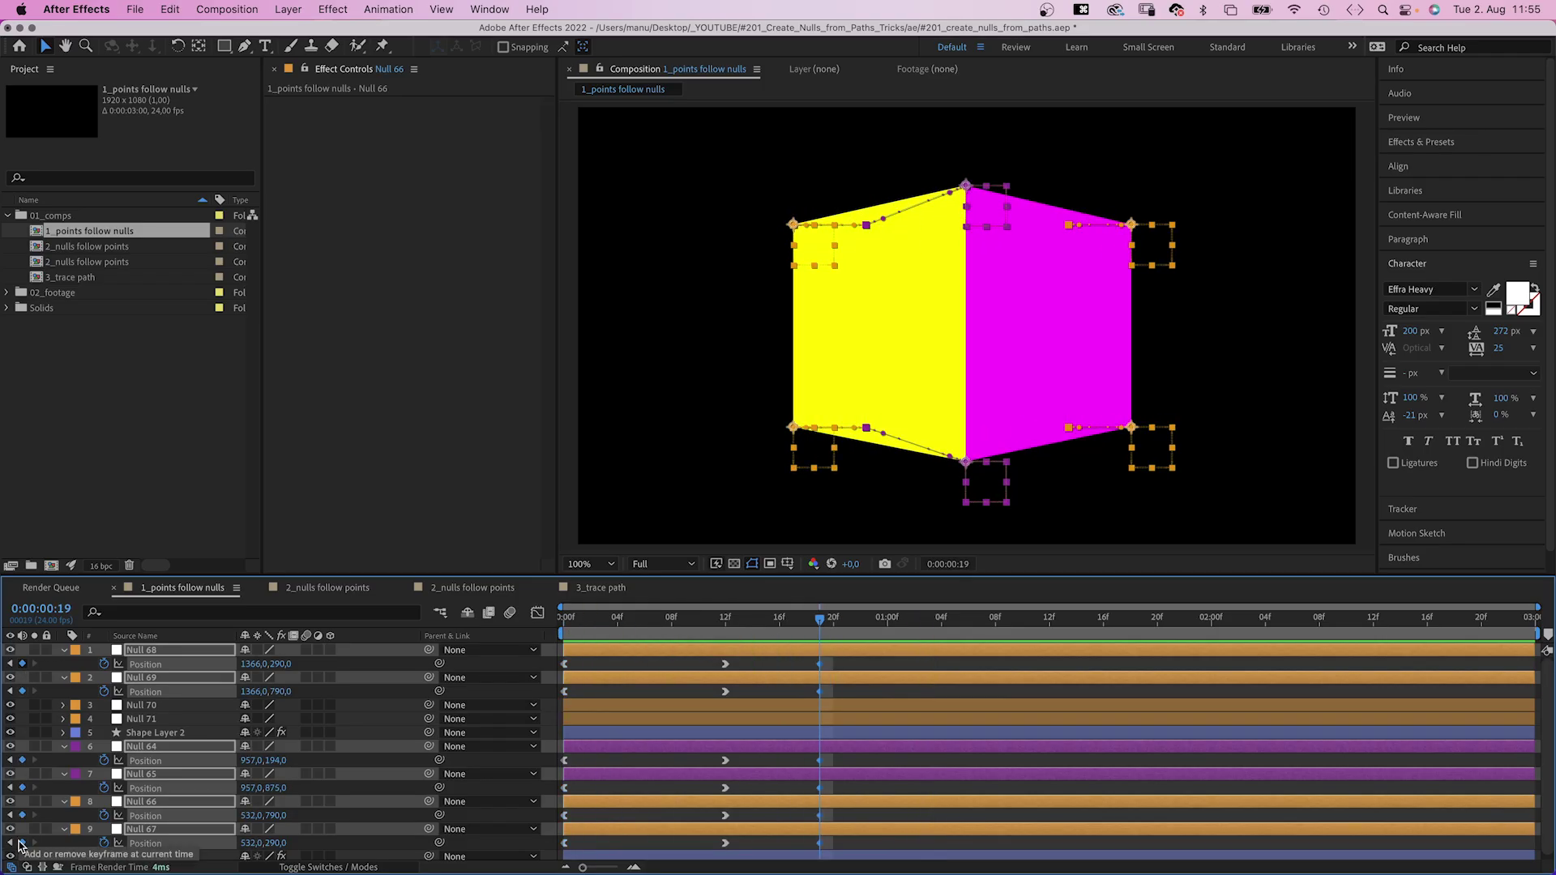
{"action": "left_click_drag", "start_coordinate": [846, 621], "coordinate": [912, 625]}
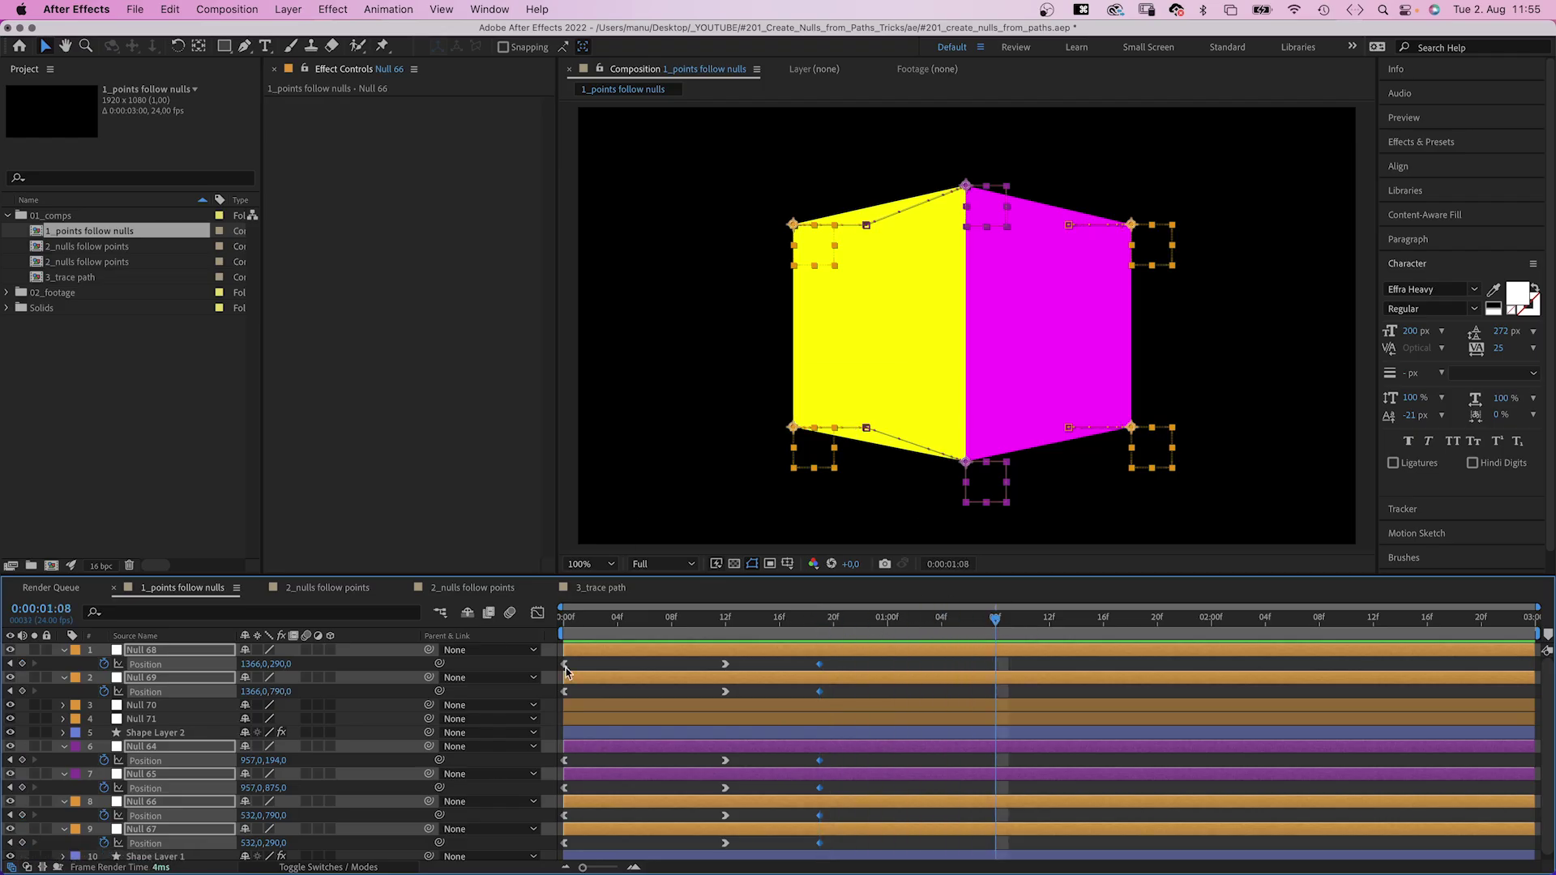
{"action": "left_click_drag", "start_coordinate": [253, 760], "coordinate": [38, 768]}
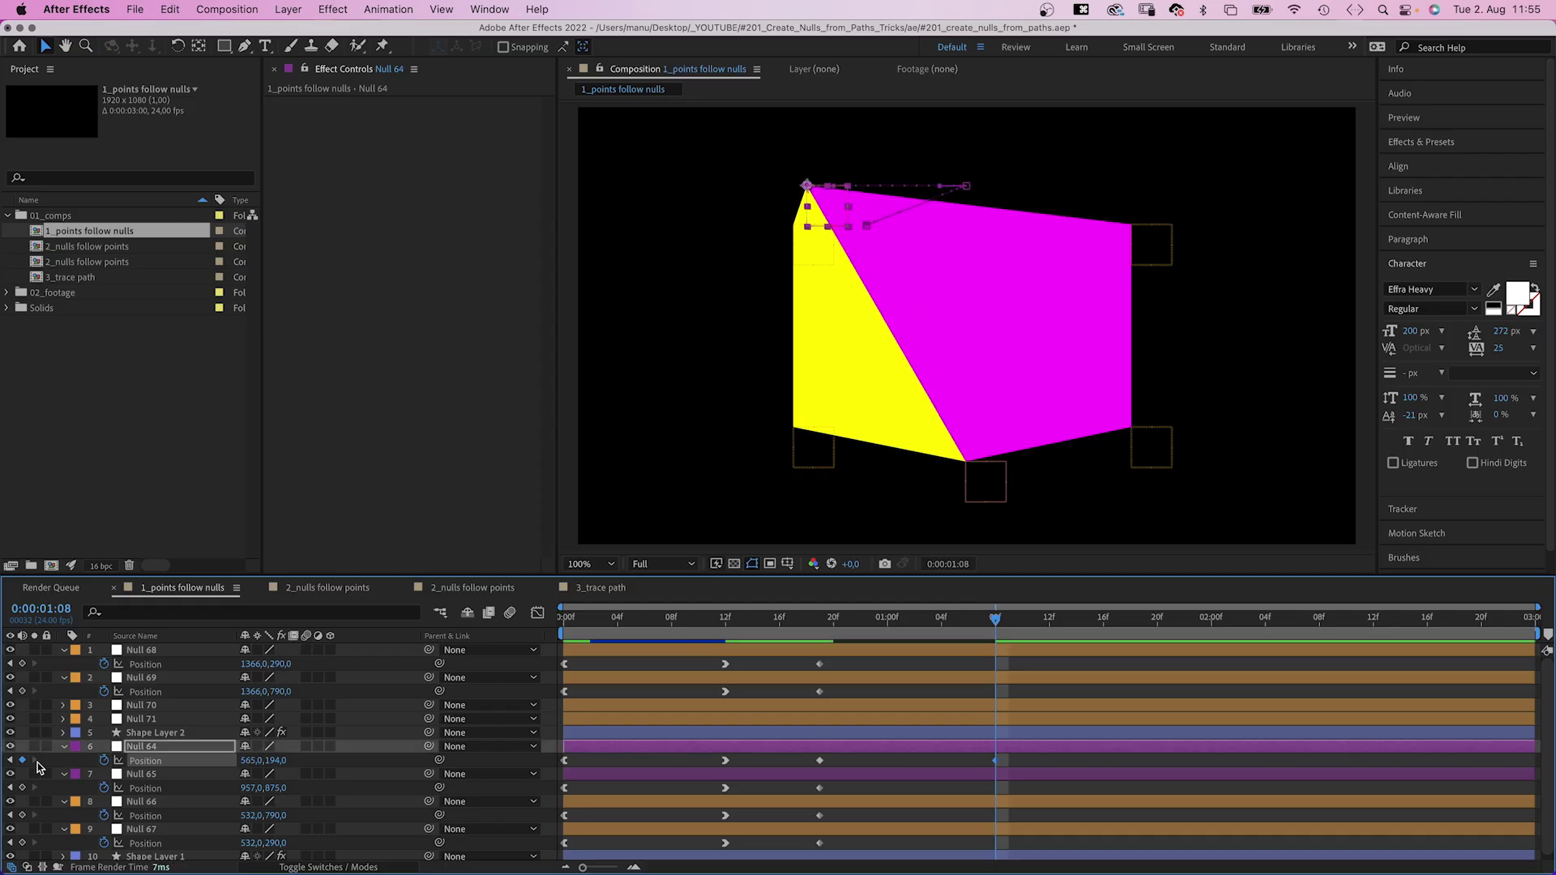
{"action": "key", "text": "Left"}
{"action": "key", "text": "Left"}
{"action": "key", "text": "Left"}
{"action": "key", "text": "Left"}
{"action": "key", "text": "Left"}
{"action": "key", "text": "Left"}
{"action": "key", "text": "Left"}
{"action": "key", "text": "Left"}
{"action": "key", "text": "Left"}
{"action": "key", "text": "Left"}
{"action": "key", "text": "Left"}
{"action": "key", "text": "Left"}
{"action": "key", "text": "Left"}
{"action": "key", "text": "Left"}
{"action": "key", "text": "Left"}
{"action": "key", "text": "Left"}
{"action": "key", "text": "Left"}
{"action": "key", "text": "Left"}
{"action": "key", "text": "Left"}
{"action": "key", "text": "Left"}
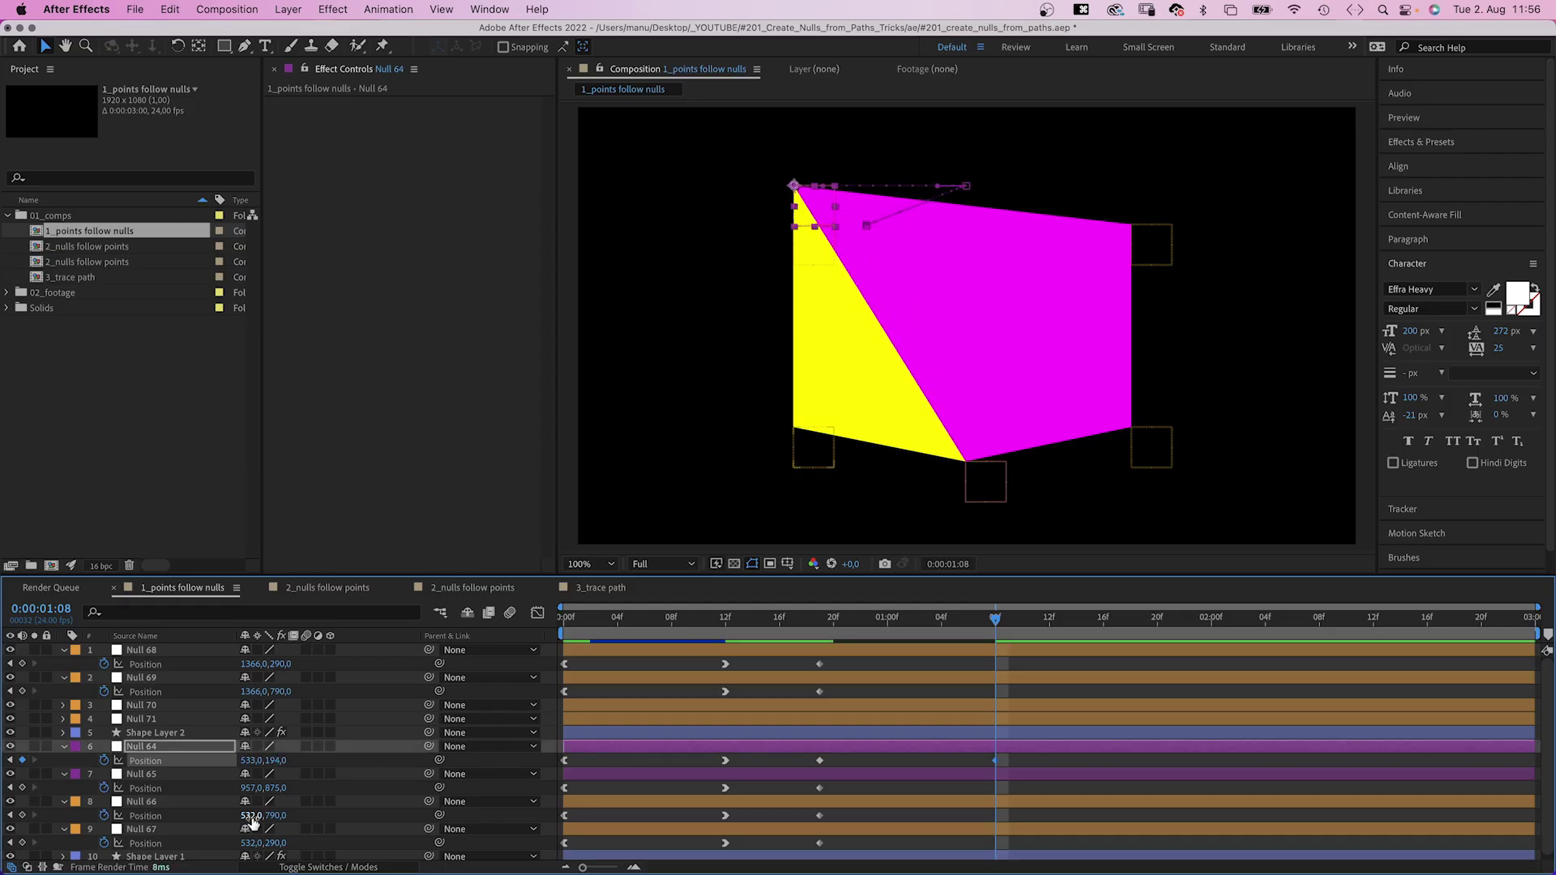
{"action": "type", "text": "5"}
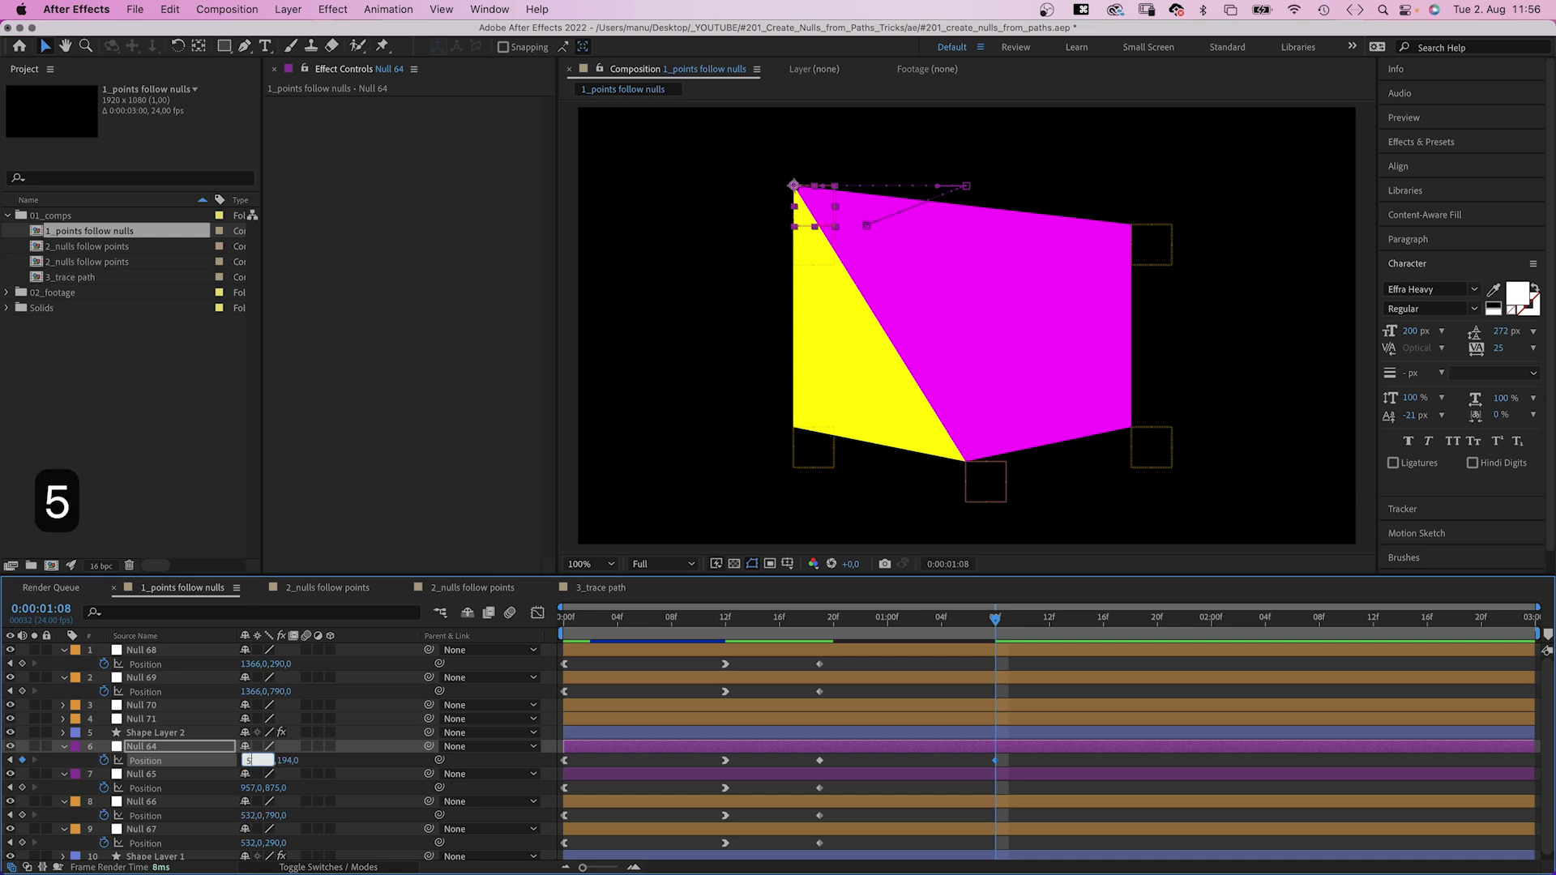
{"action": "type", "text": "32"}
{"action": "key", "text": "Return"}
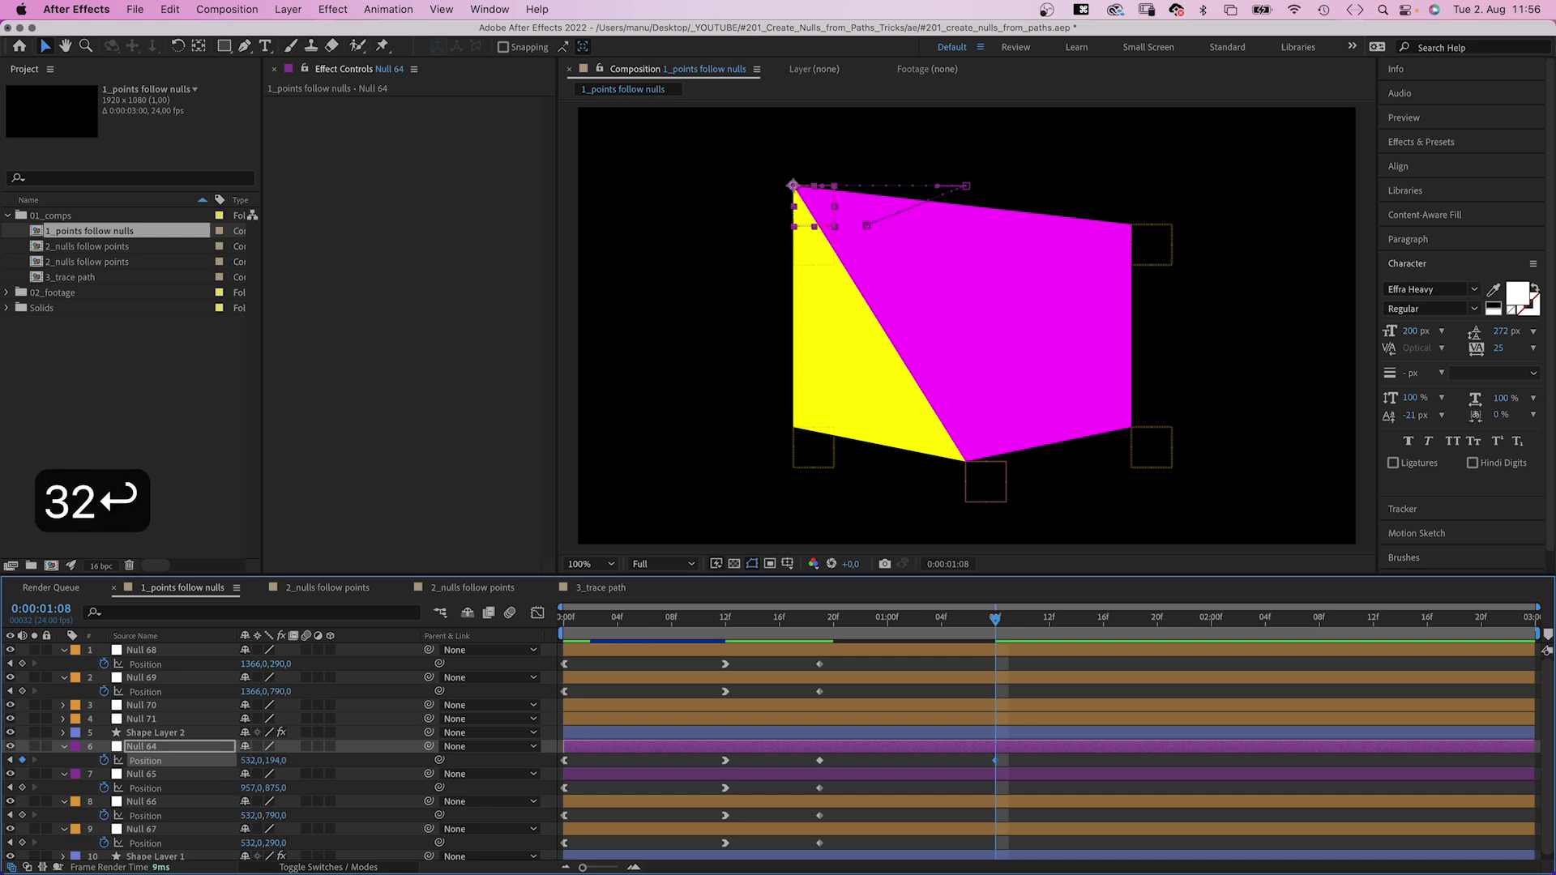
Move Null 65 to lower the bottom corner, setting its X position to 1366
{"action": "left_click", "coordinate": [139, 774]}
{"action": "left_click_drag", "start_coordinate": [250, 788], "coordinate": [553, 772]}
{"action": "left_click_drag", "start_coordinate": [279, 787], "coordinate": [423, 774]}
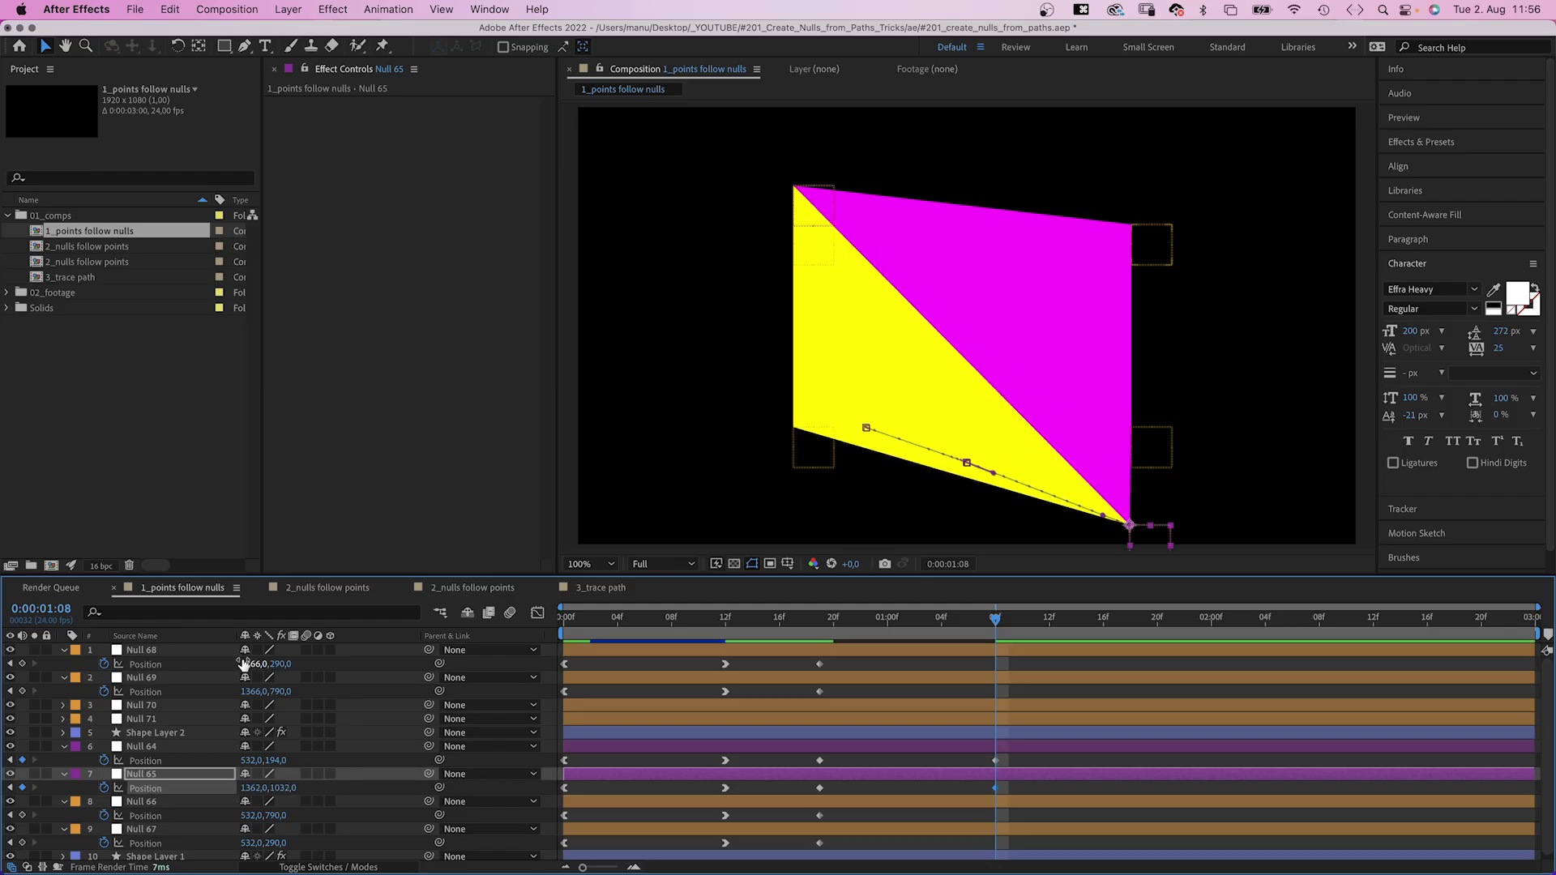
{"action": "type", "text": "1366"}
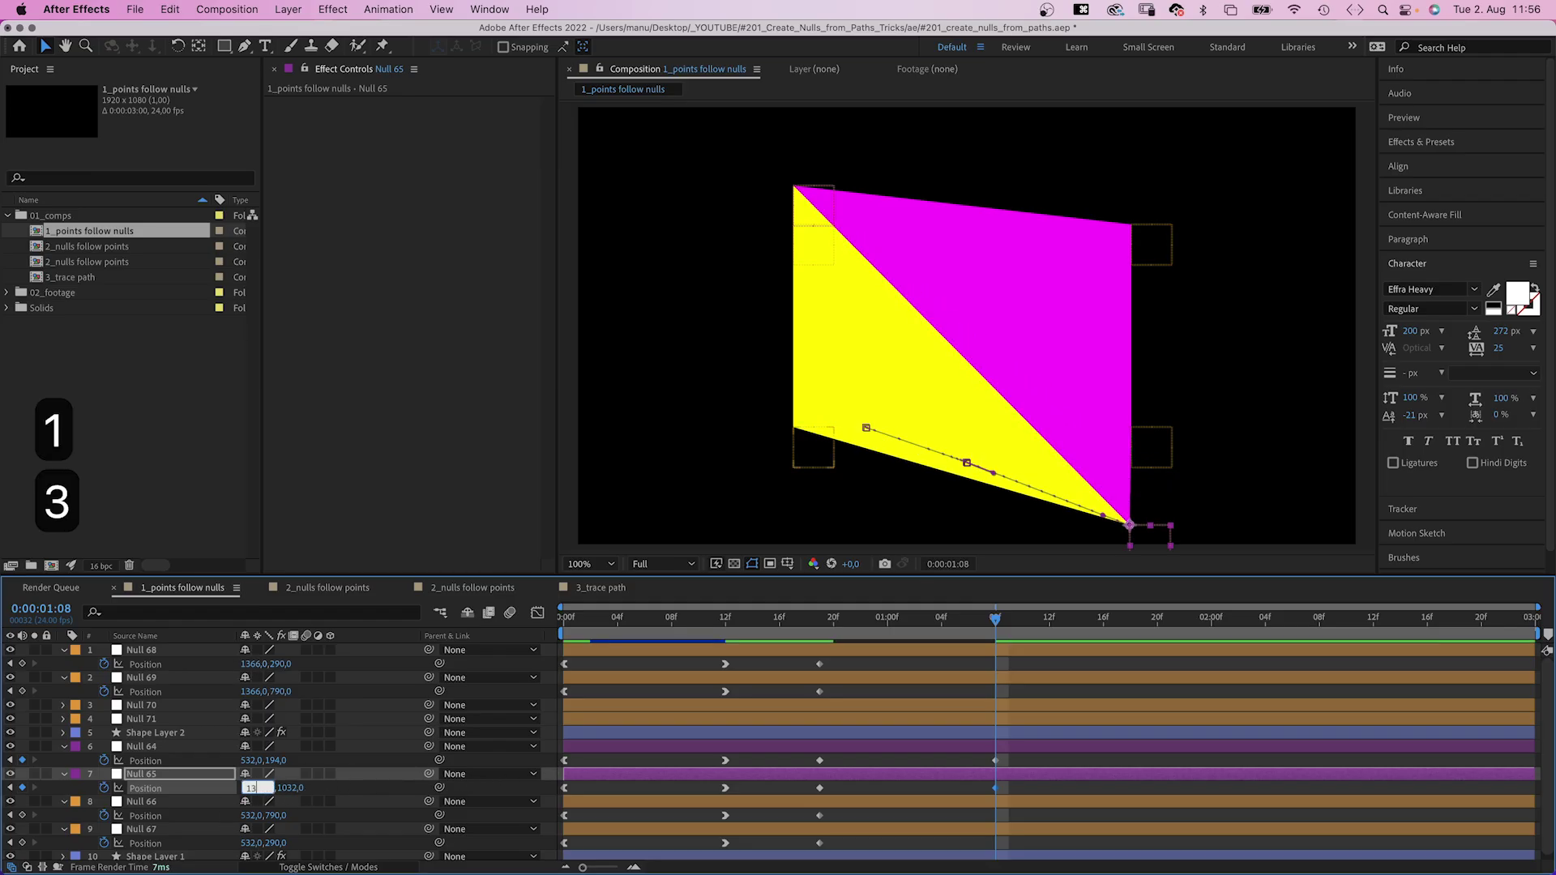
{"action": "key", "text": "Return"}
Ease the speed into the 01:08 keyframes in the Graph Editor and play back the animation
{"action": "left_click_drag", "start_coordinate": [1025, 757], "coordinate": [936, 821]}
{"action": "left_click", "coordinate": [537, 612]}
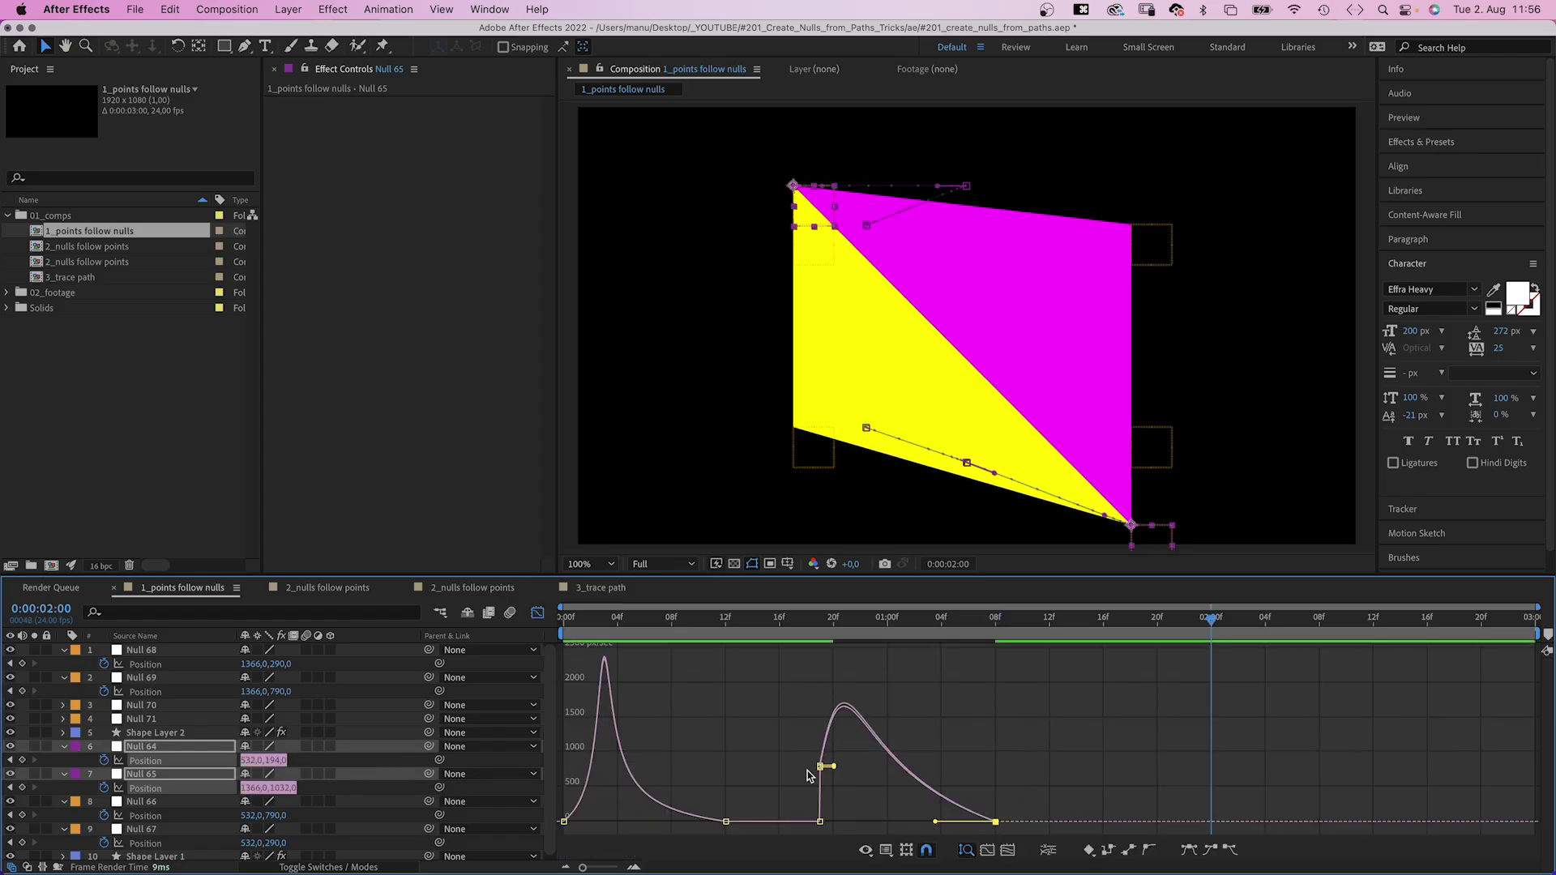
{"action": "left_click_drag", "start_coordinate": [834, 766], "coordinate": [873, 821]}
{"action": "key", "text": "space"}
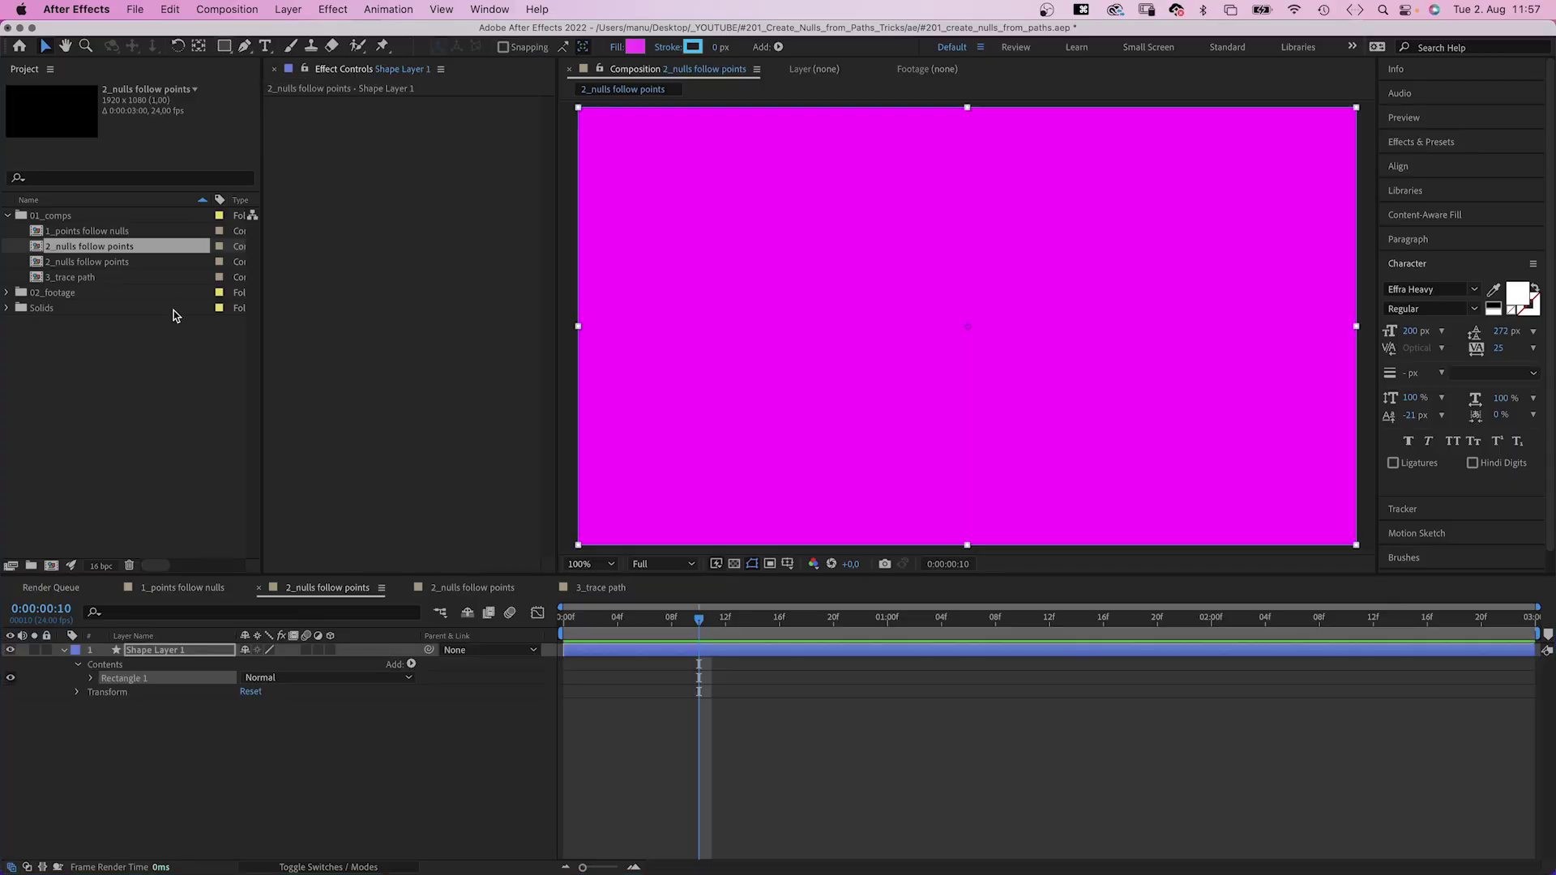
Resize the magenta rectangle path to 500×500 and convert it to a Bezier path
{"action": "left_click", "coordinate": [92, 679]}
{"action": "left_click", "coordinate": [105, 692]}
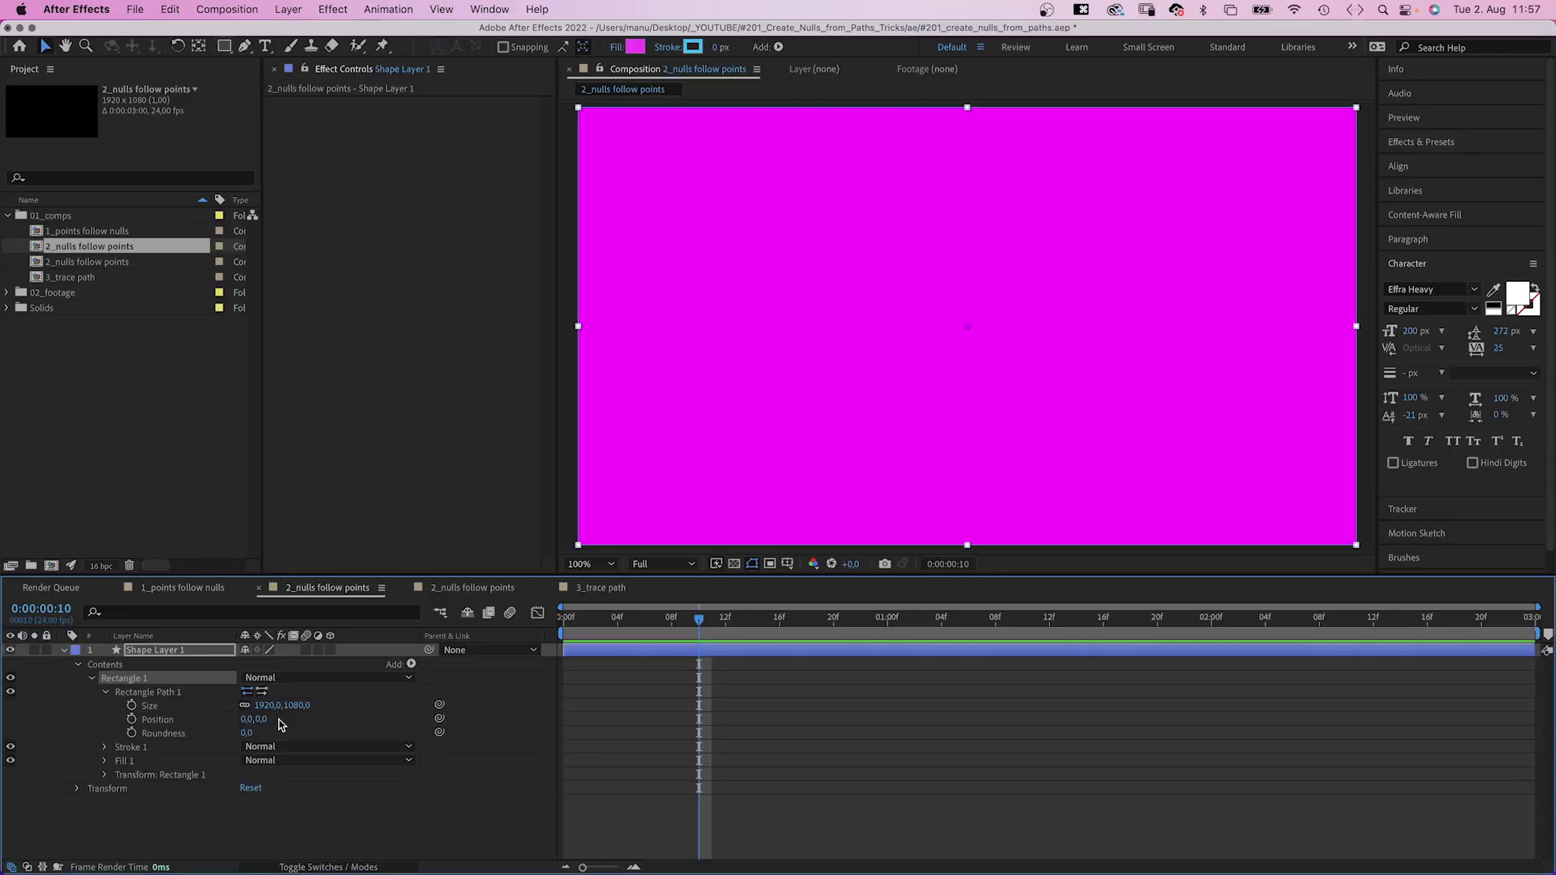
{"action": "type", "text": "500"}
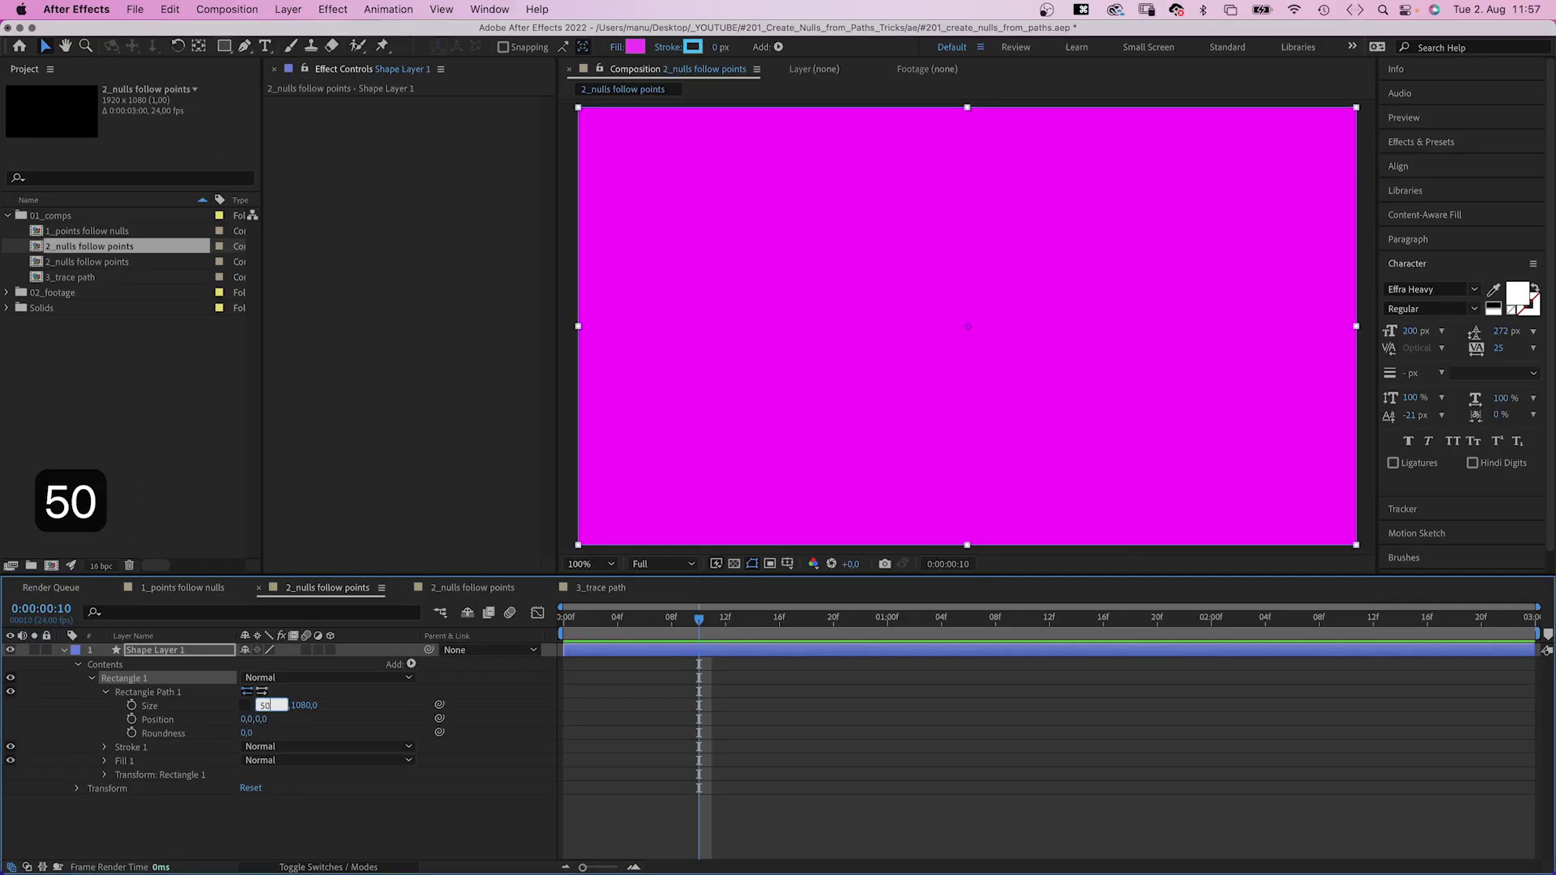
{"action": "key", "text": "Tab"}
{"action": "type", "text": "500"}
{"action": "key", "text": "Return"}
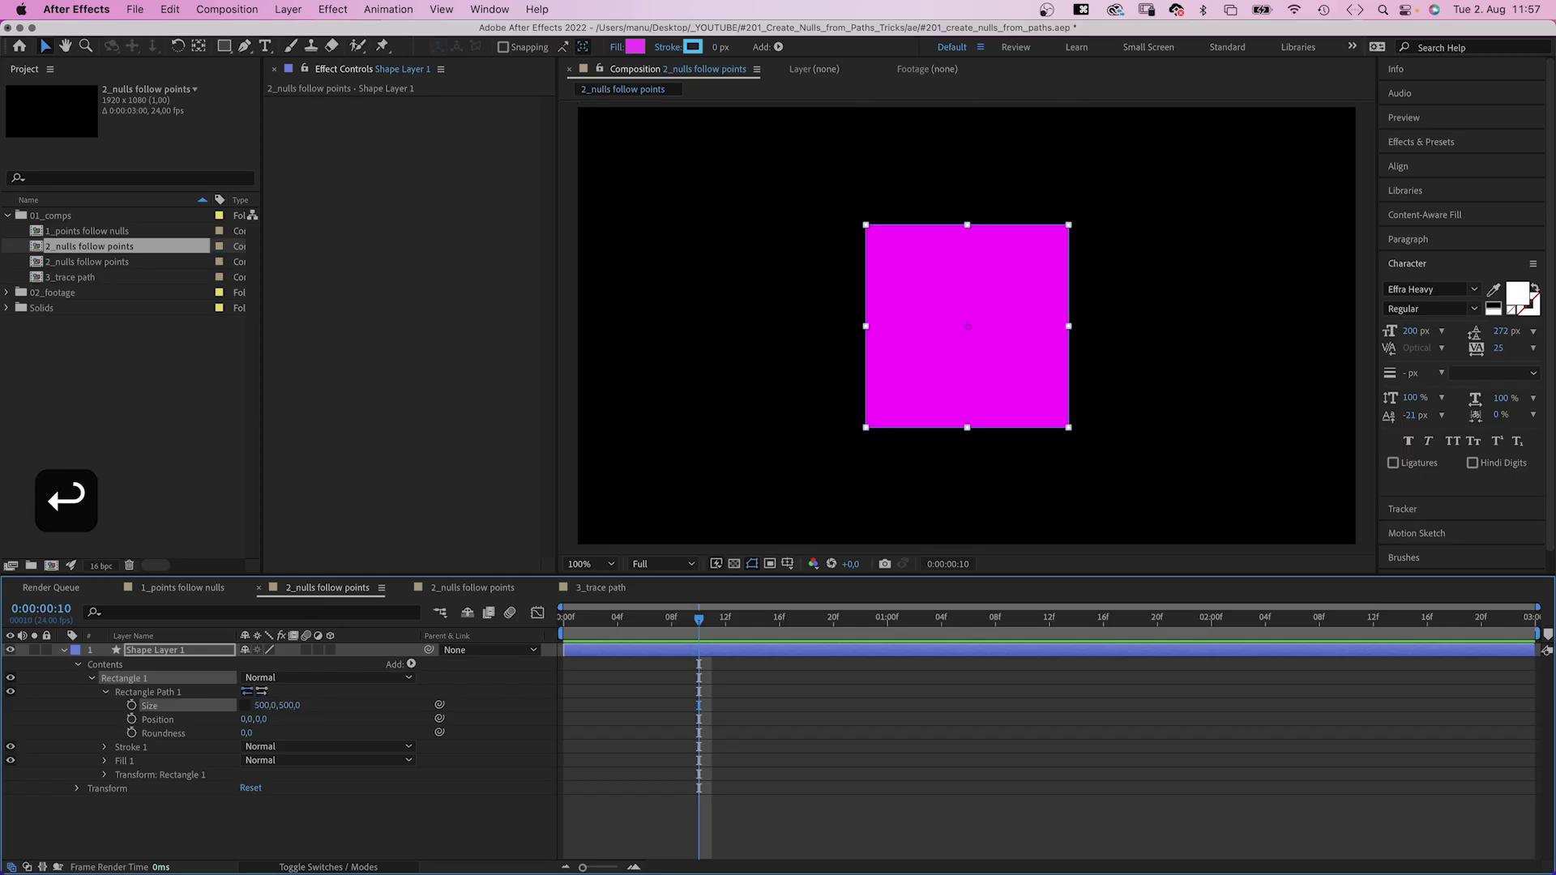
{"action": "right_click", "coordinate": [162, 694]}
{"action": "left_click", "coordinate": [174, 749]}
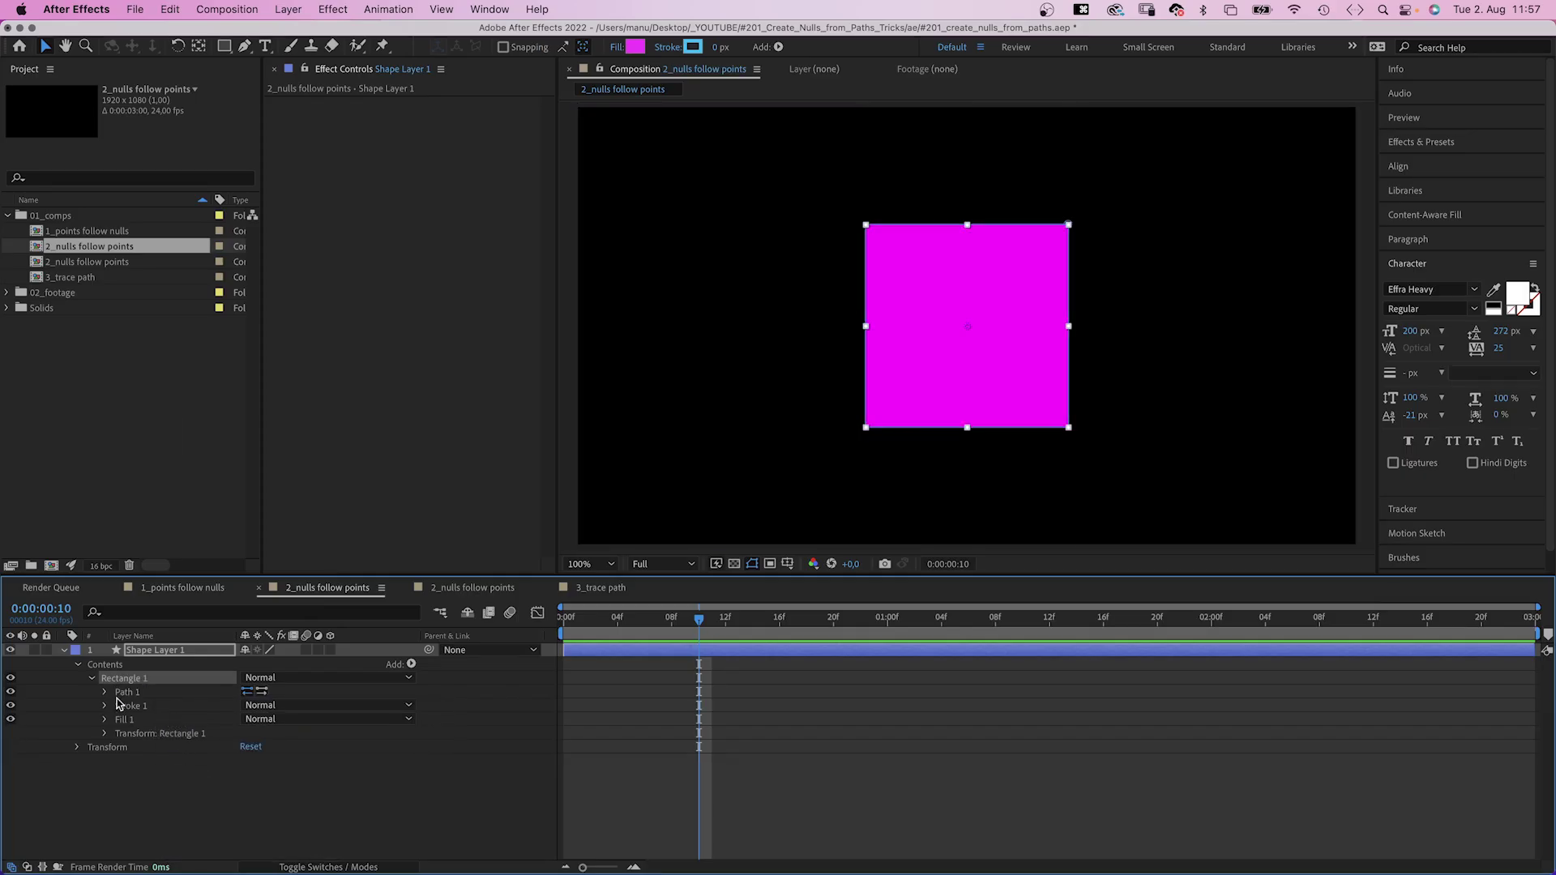
Run Create Nulls From Paths.jsx with Nulls Follow Points, adding Path 1 [1.1.0]–[1.1.3] nulls
{"action": "left_click", "coordinate": [490, 8]}
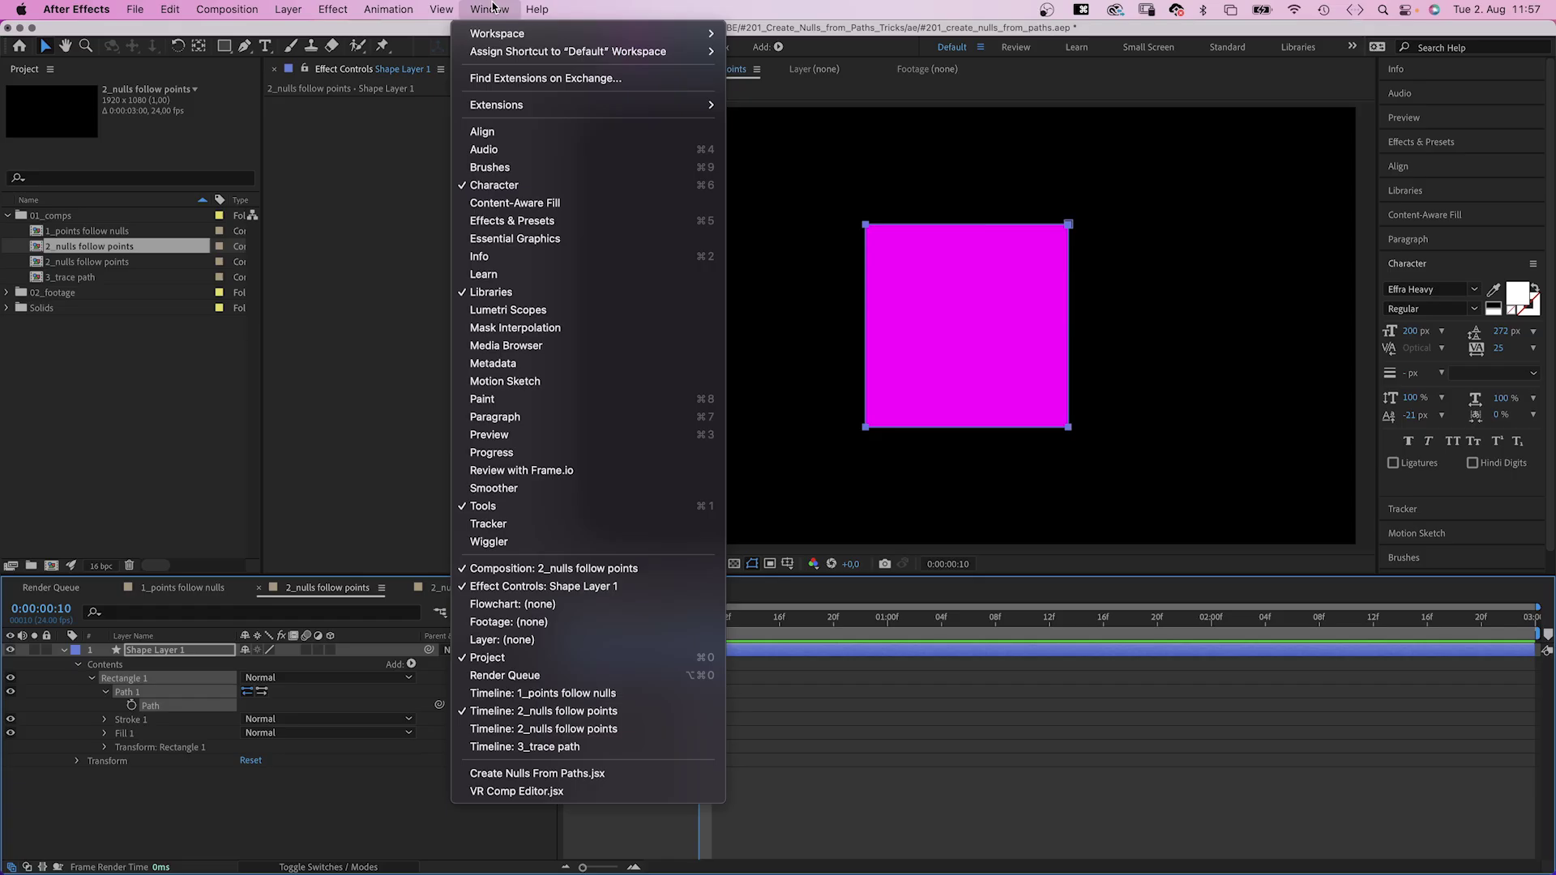
{"action": "left_click", "coordinate": [541, 774]}
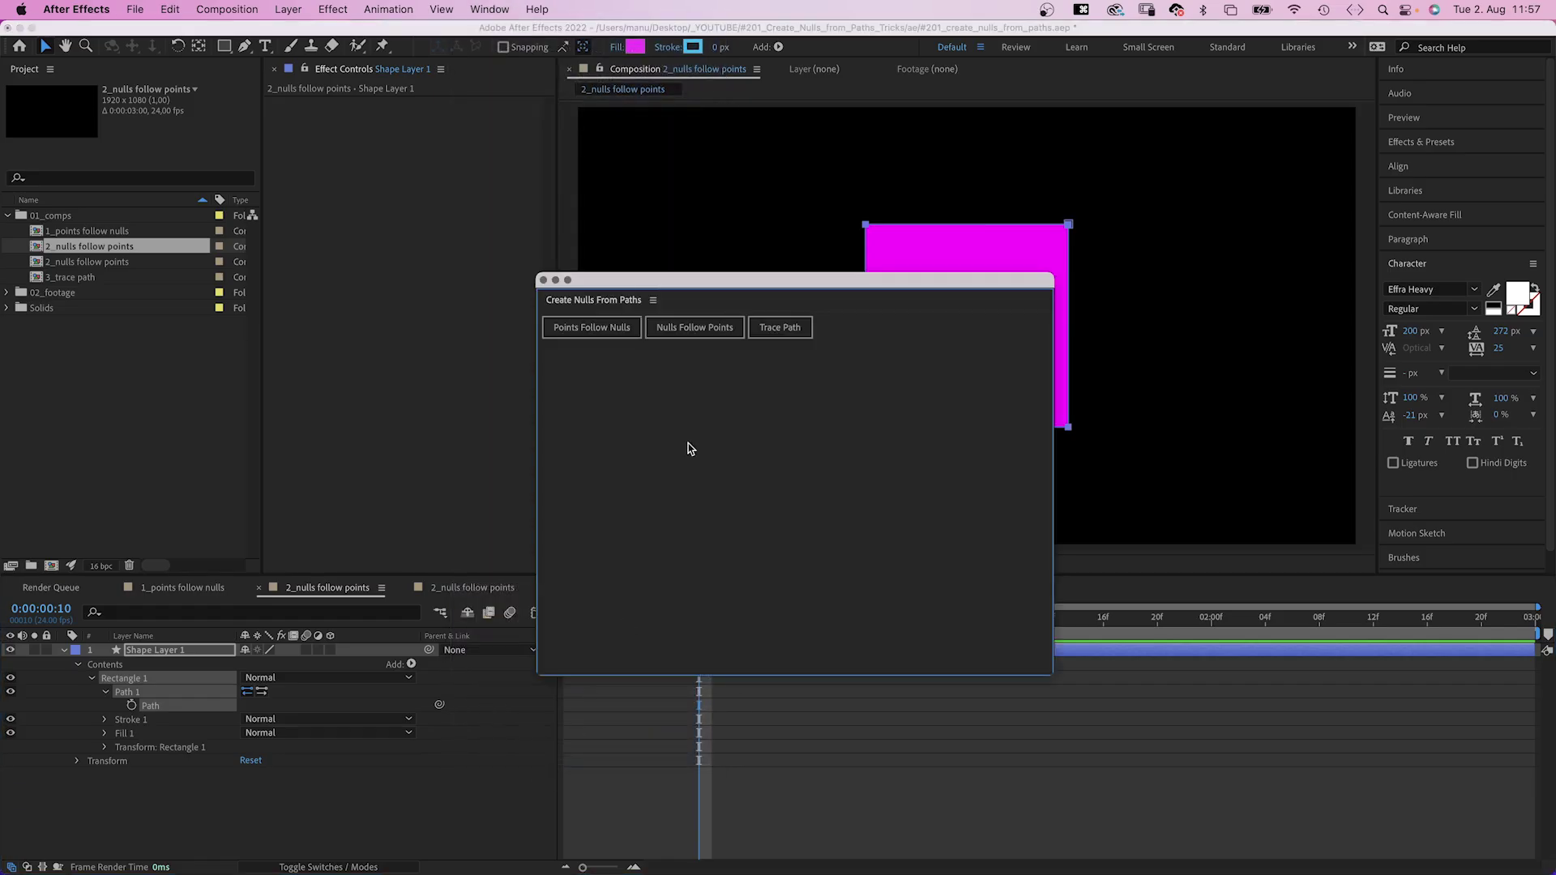
{"action": "left_click", "coordinate": [705, 329]}
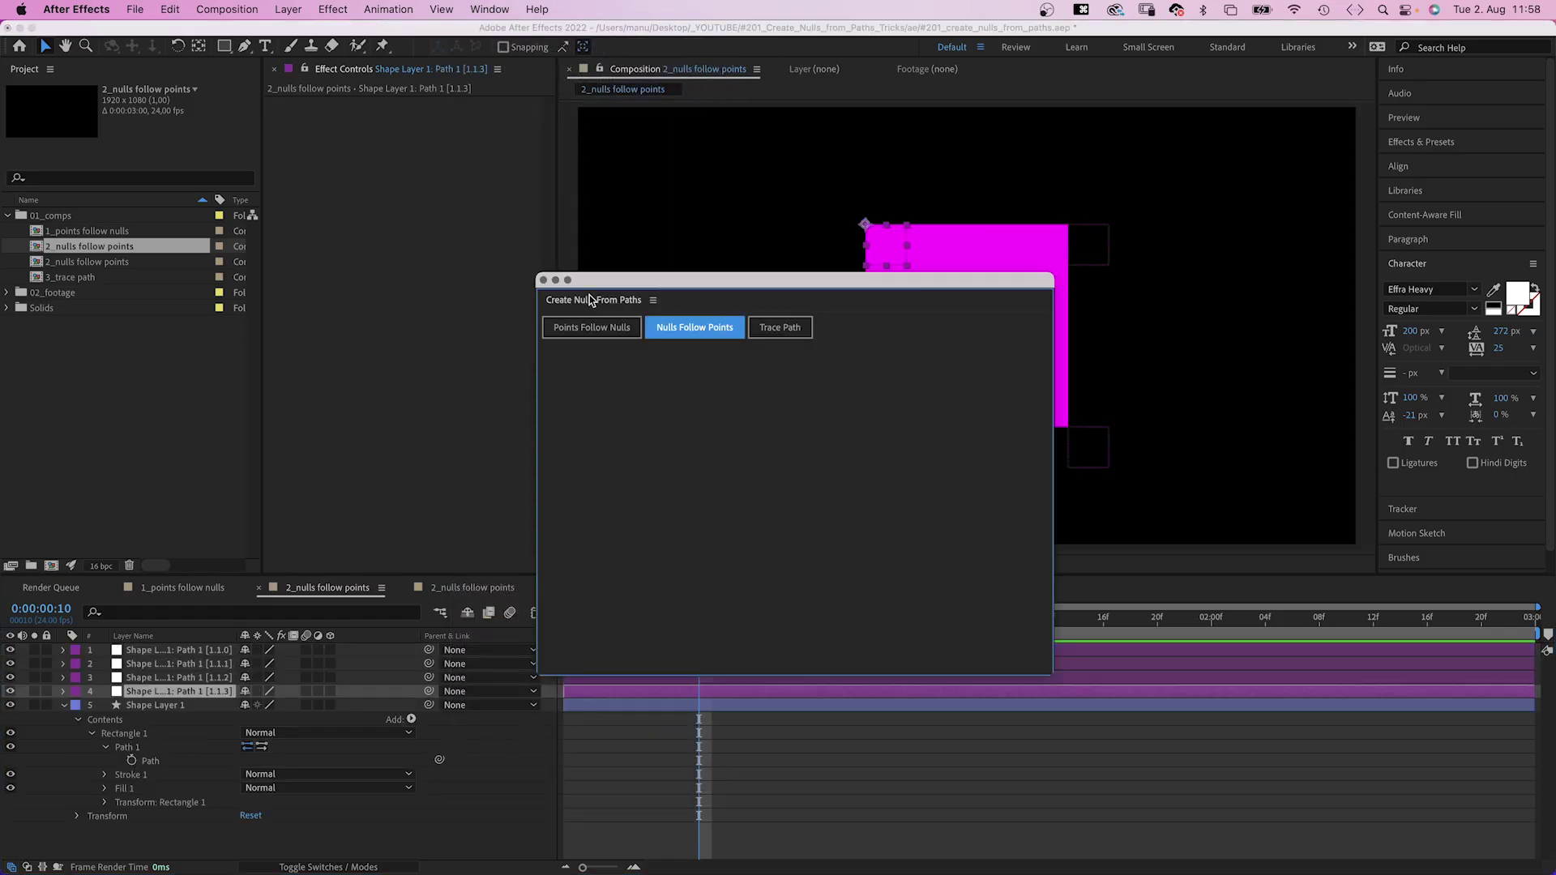
{"action": "left_click", "coordinate": [543, 281]}
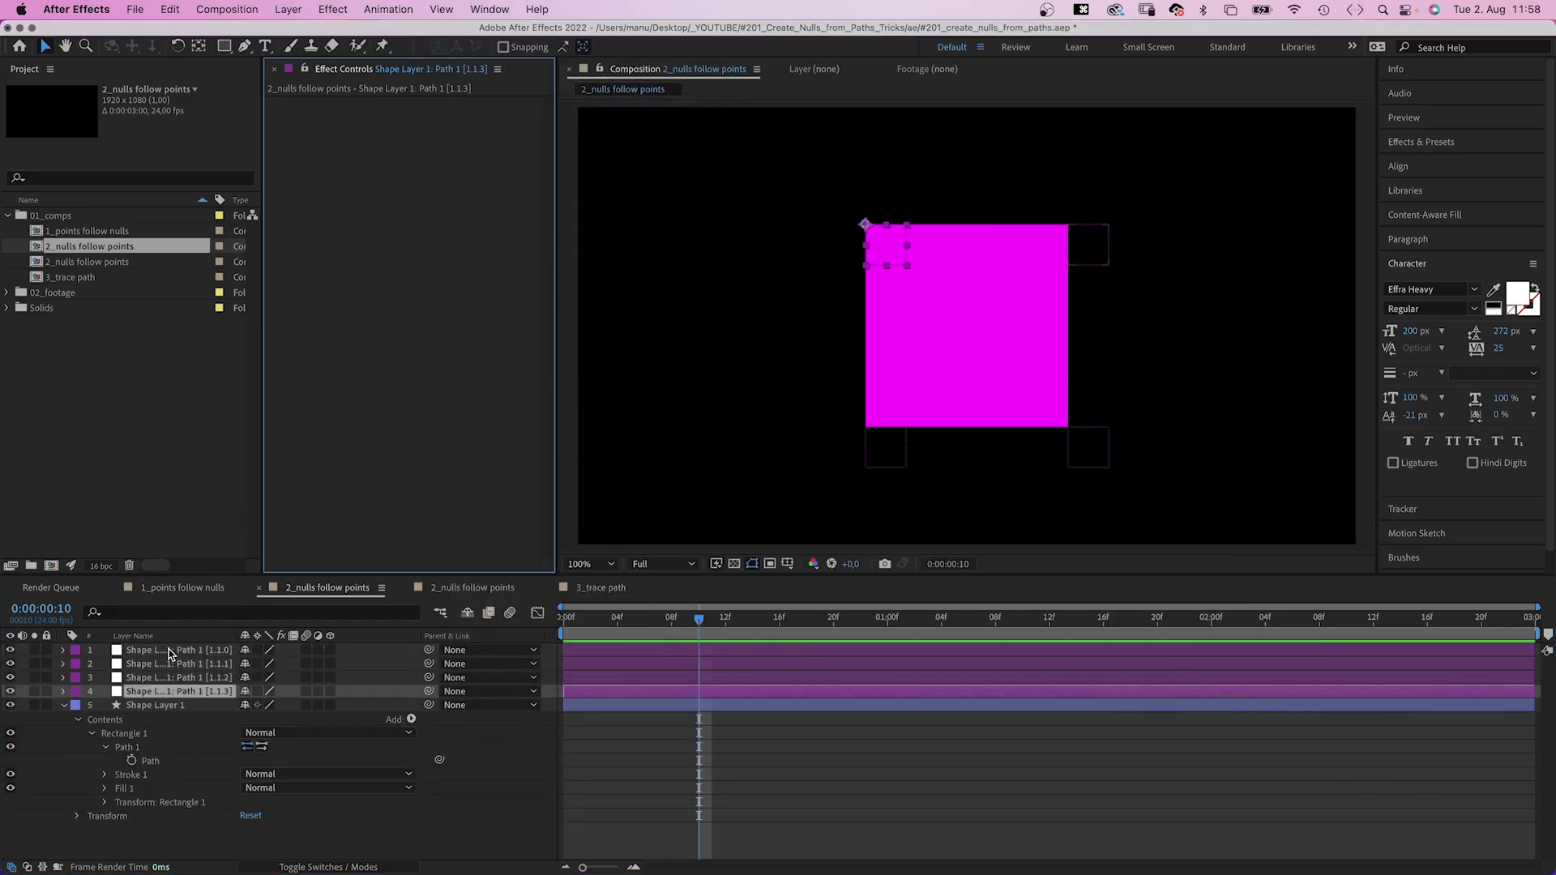
{"action": "left_click", "coordinate": [168, 665]}
{"action": "left_click", "coordinate": [162, 693]}
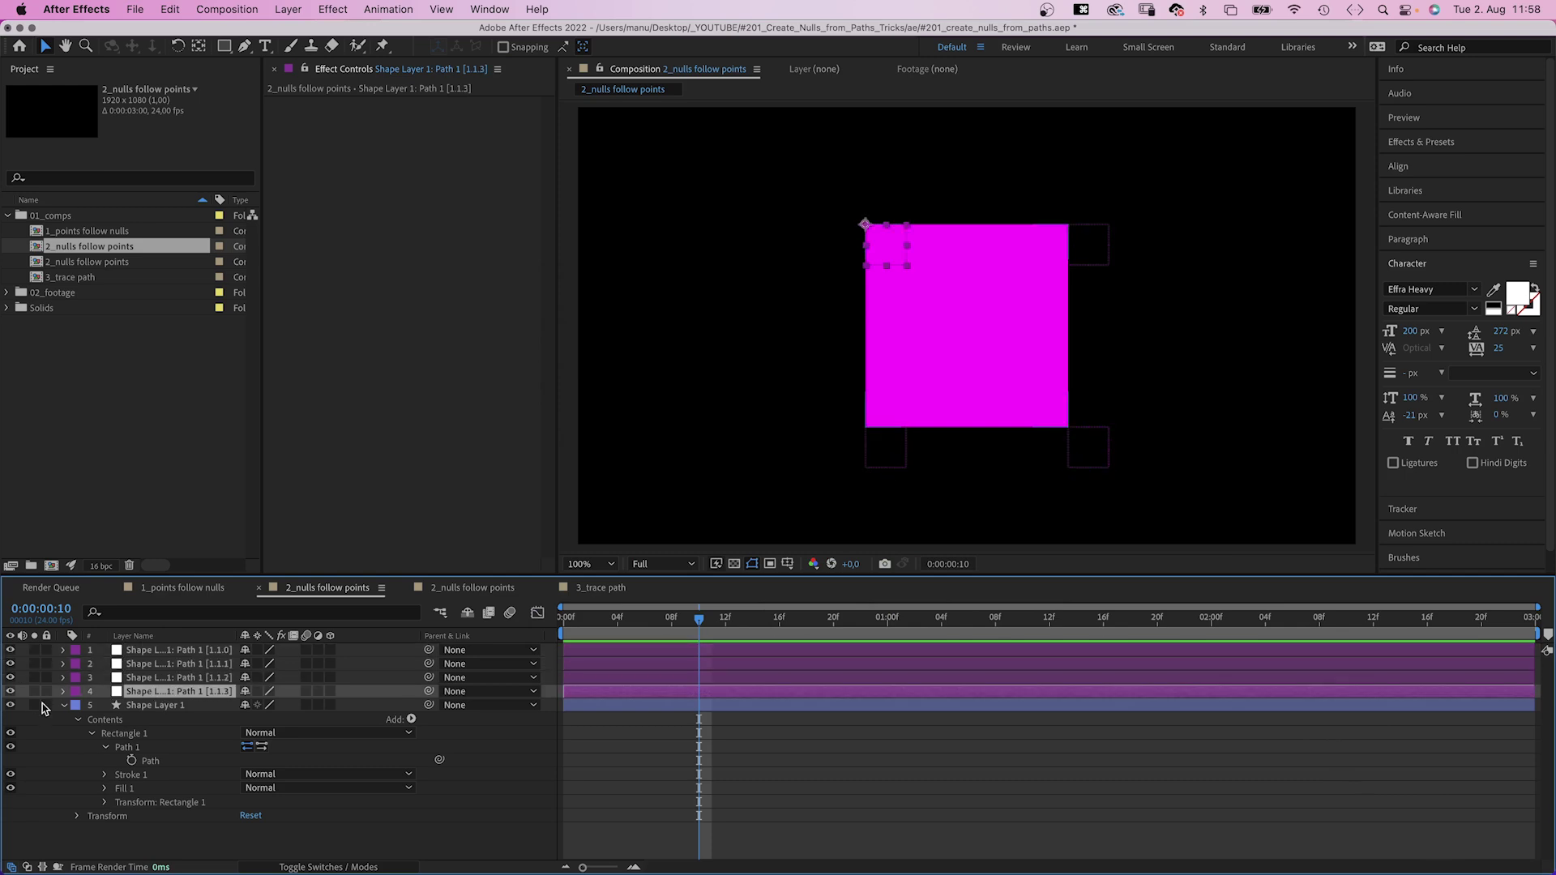
{"action": "left_click", "coordinate": [62, 705]}
{"action": "left_click", "coordinate": [135, 782]}
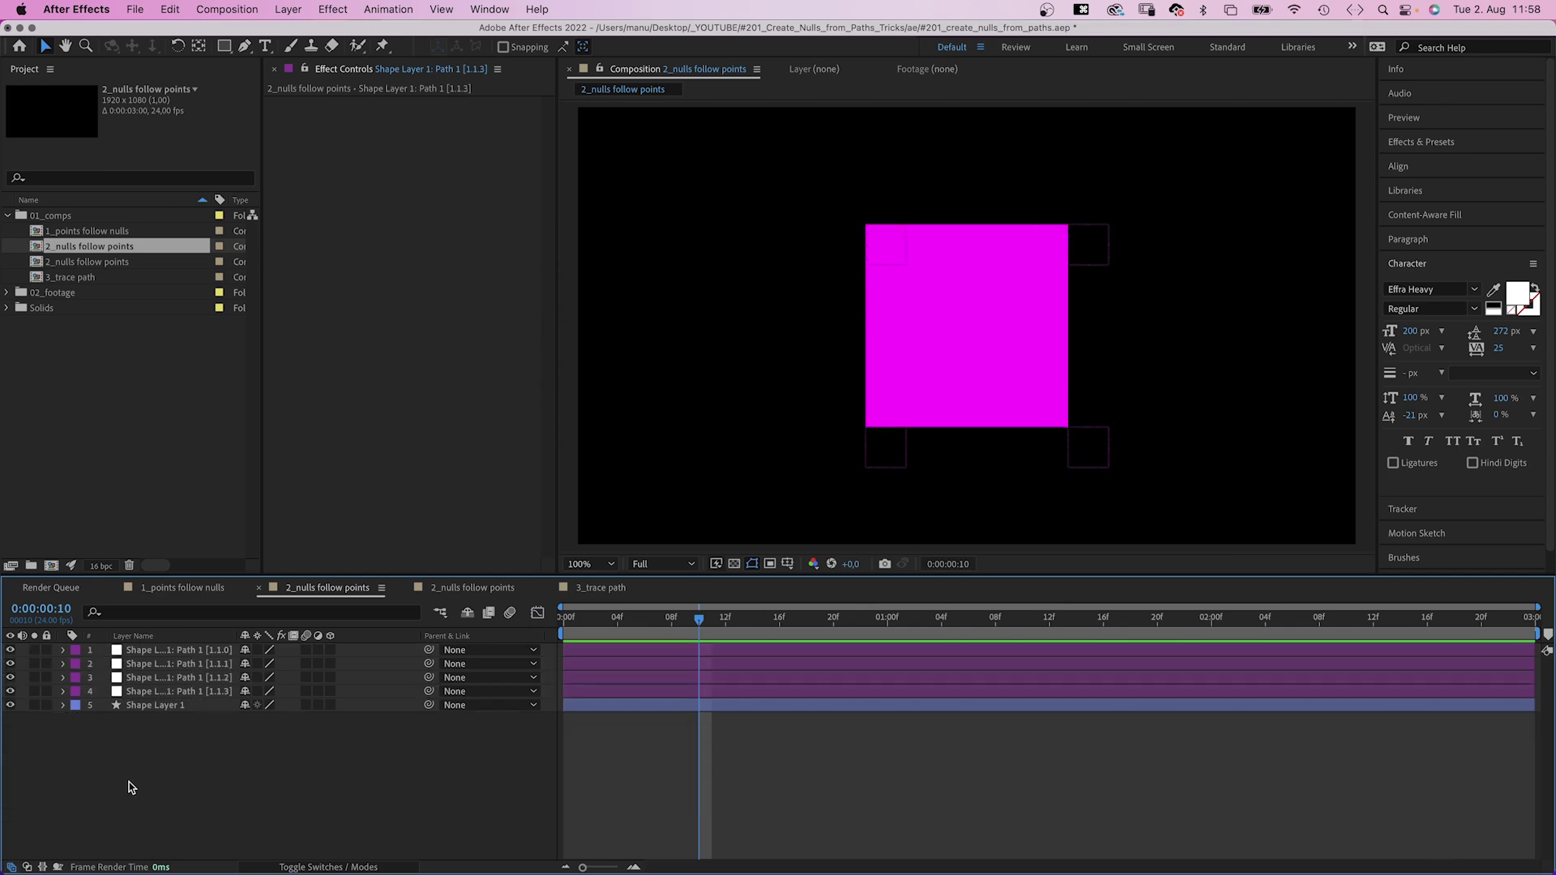
Create a new rectangle shape layer sized 500×500
{"action": "double_click", "coordinate": [224, 46]}
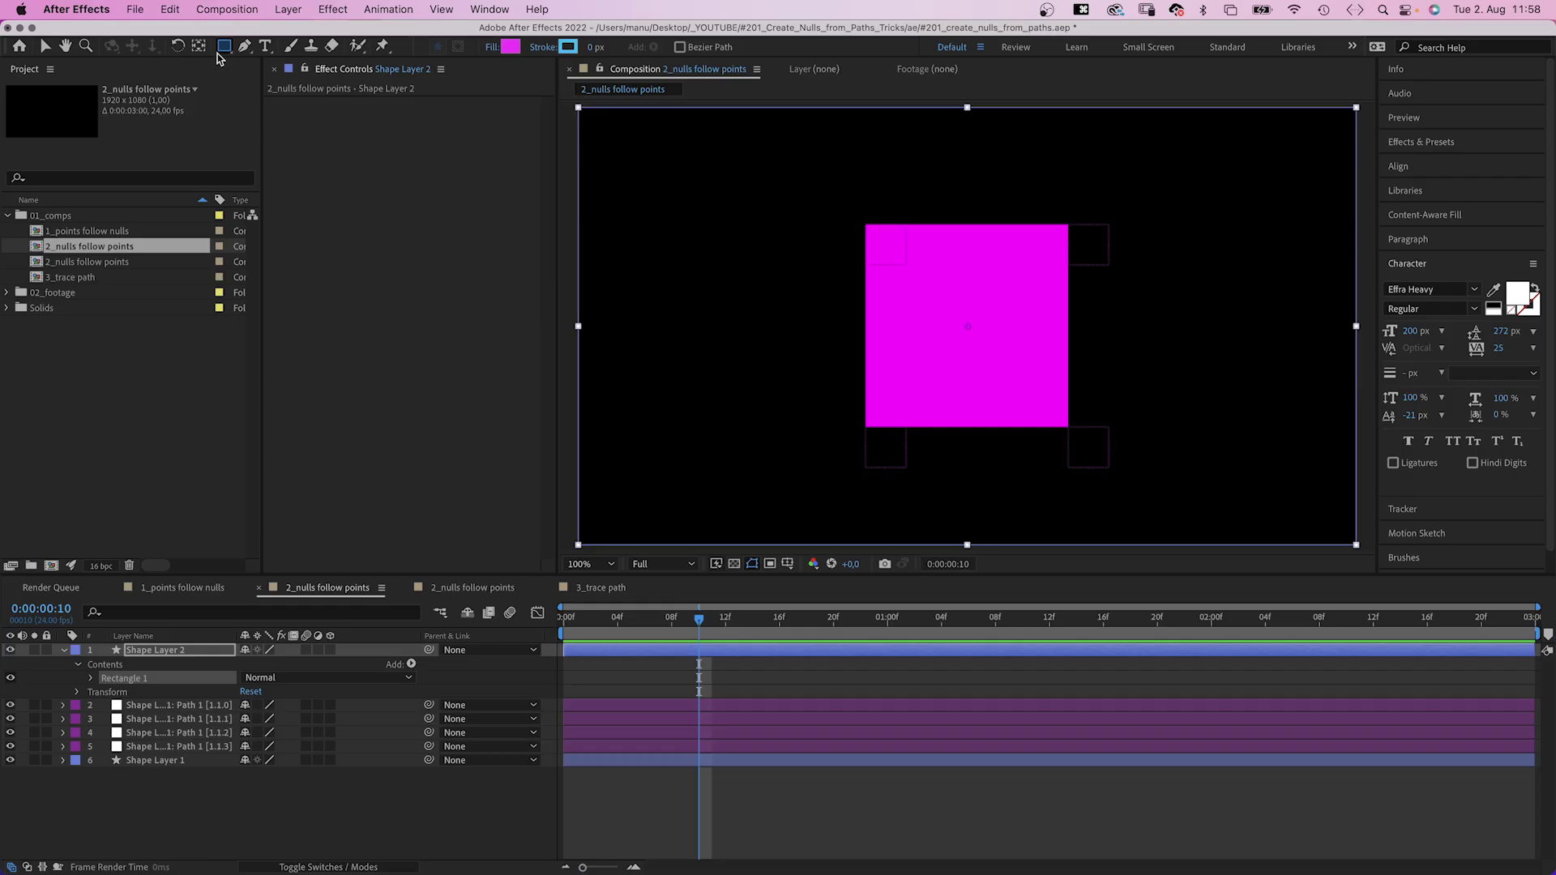
{"action": "left_click", "coordinate": [105, 692]}
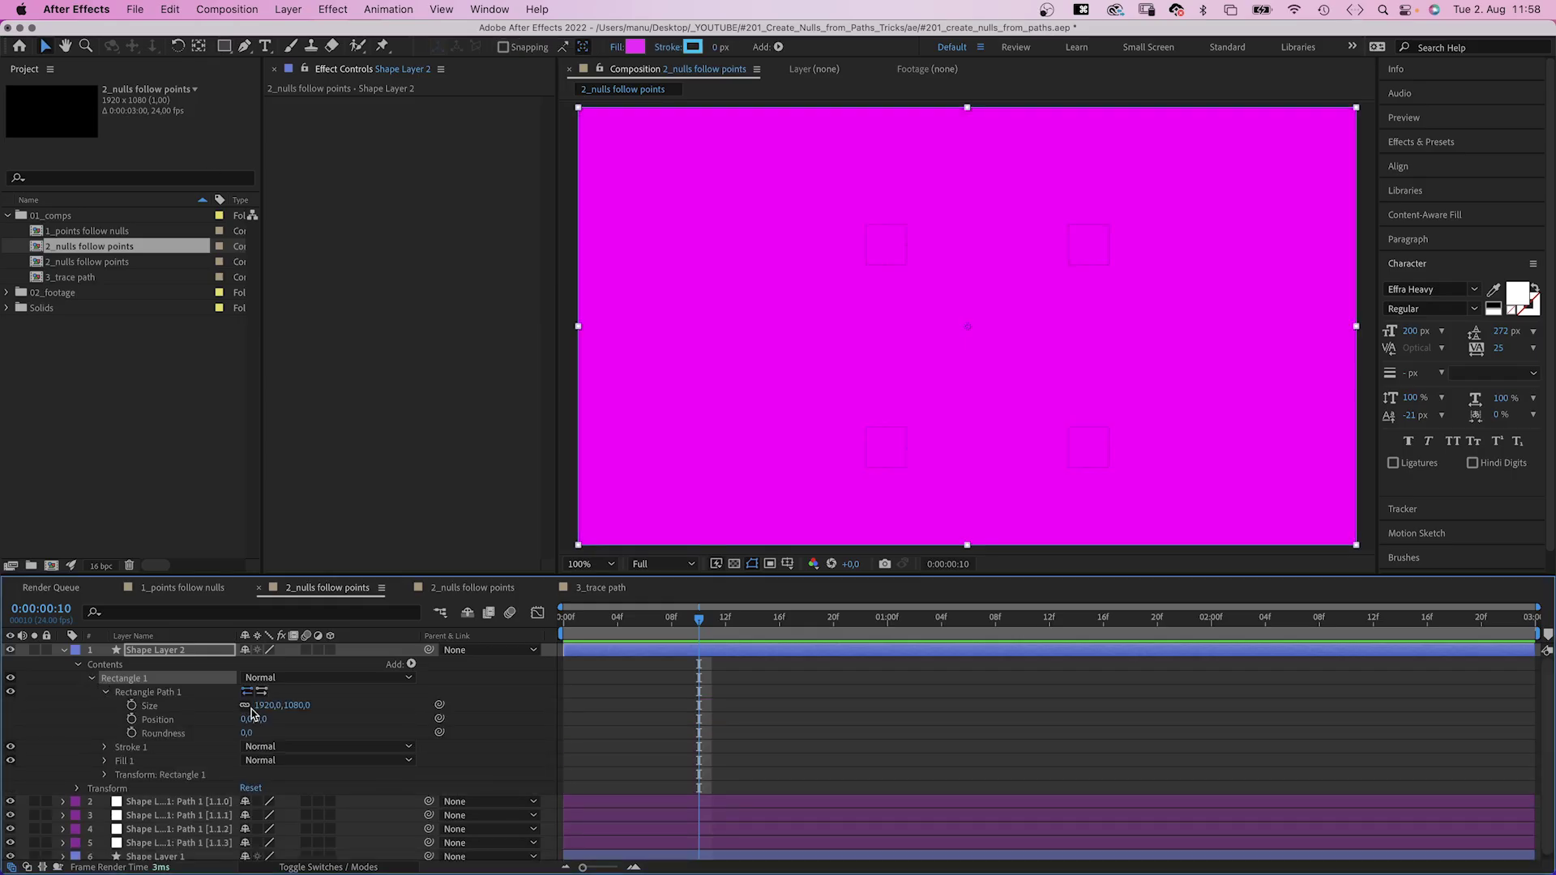
{"action": "type", "text": "500"}
{"action": "key", "text": "Tab"}
{"action": "type", "text": "500"}
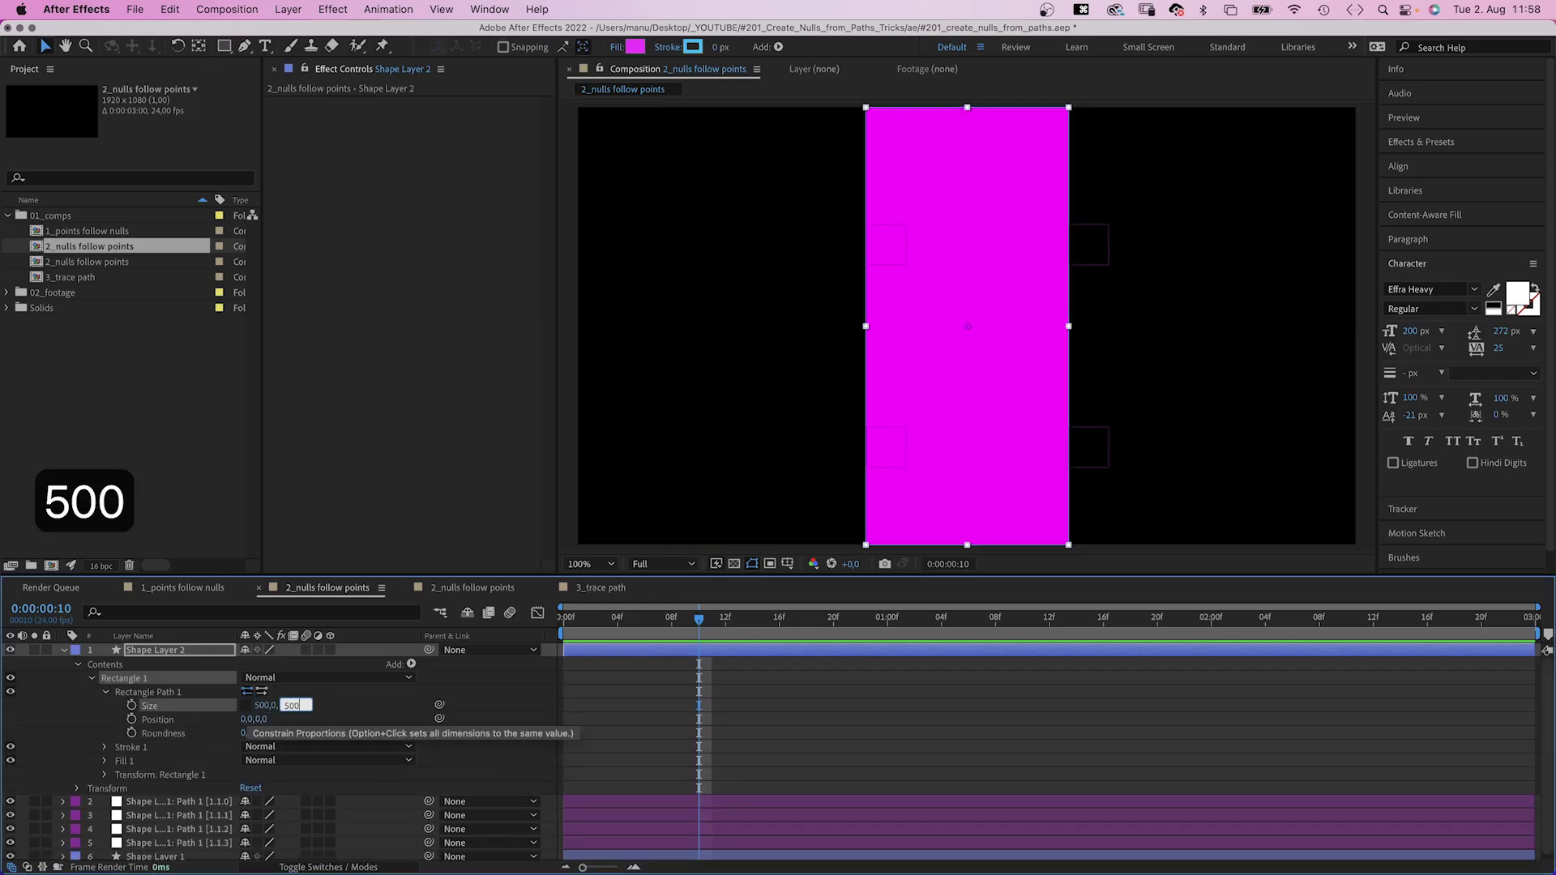
{"action": "key", "text": "Return"}
Fill Shape Layer 2's square with yellow FFFF00
{"action": "left_click", "coordinate": [151, 652]}
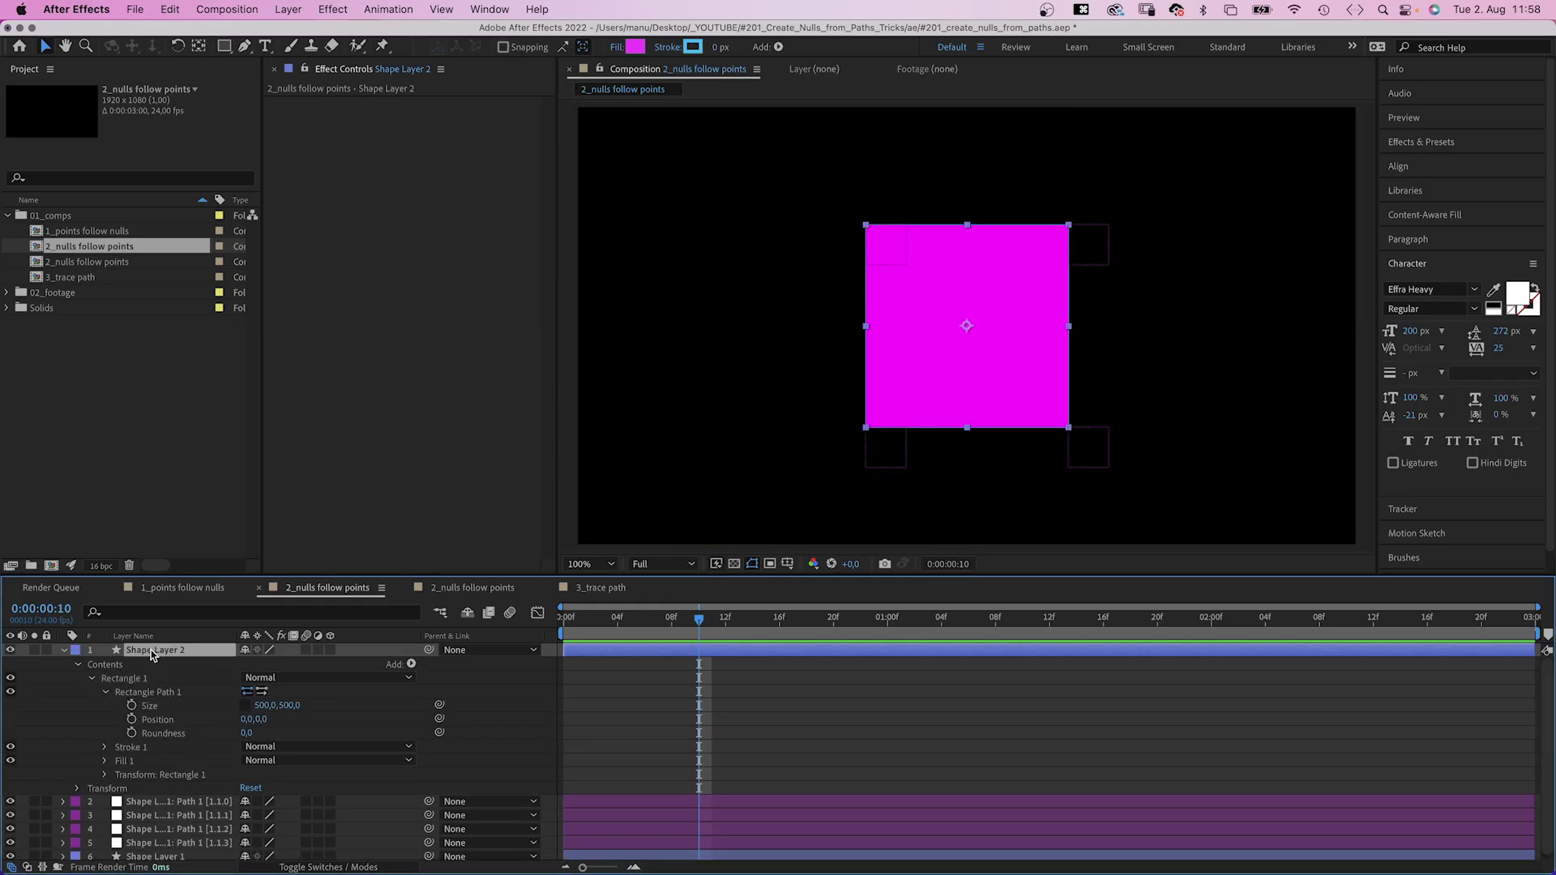
{"action": "left_click", "coordinate": [635, 47]}
{"action": "left_click_drag", "start_coordinate": [697, 451], "coordinate": [569, 214]}
{"action": "left_click", "coordinate": [951, 270]}
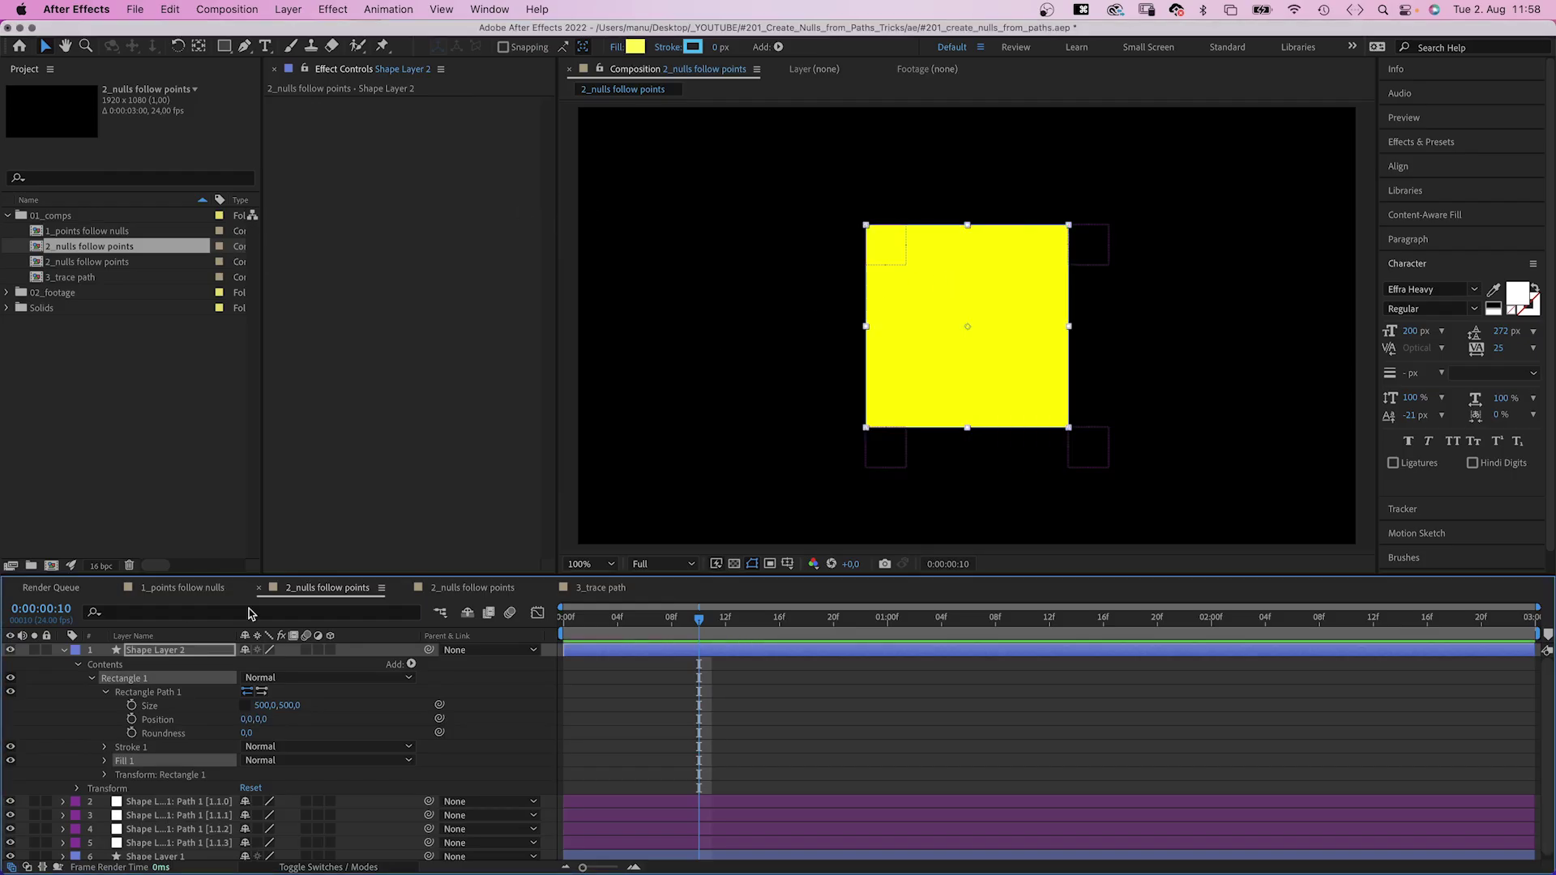
{"action": "key", "text": "v"}
Duplicate the yellow square layer, creating Shape Layer 3
{"action": "left_click", "coordinate": [89, 698]}
{"action": "left_click", "coordinate": [63, 651]}
{"action": "left_click", "coordinate": [147, 651]}
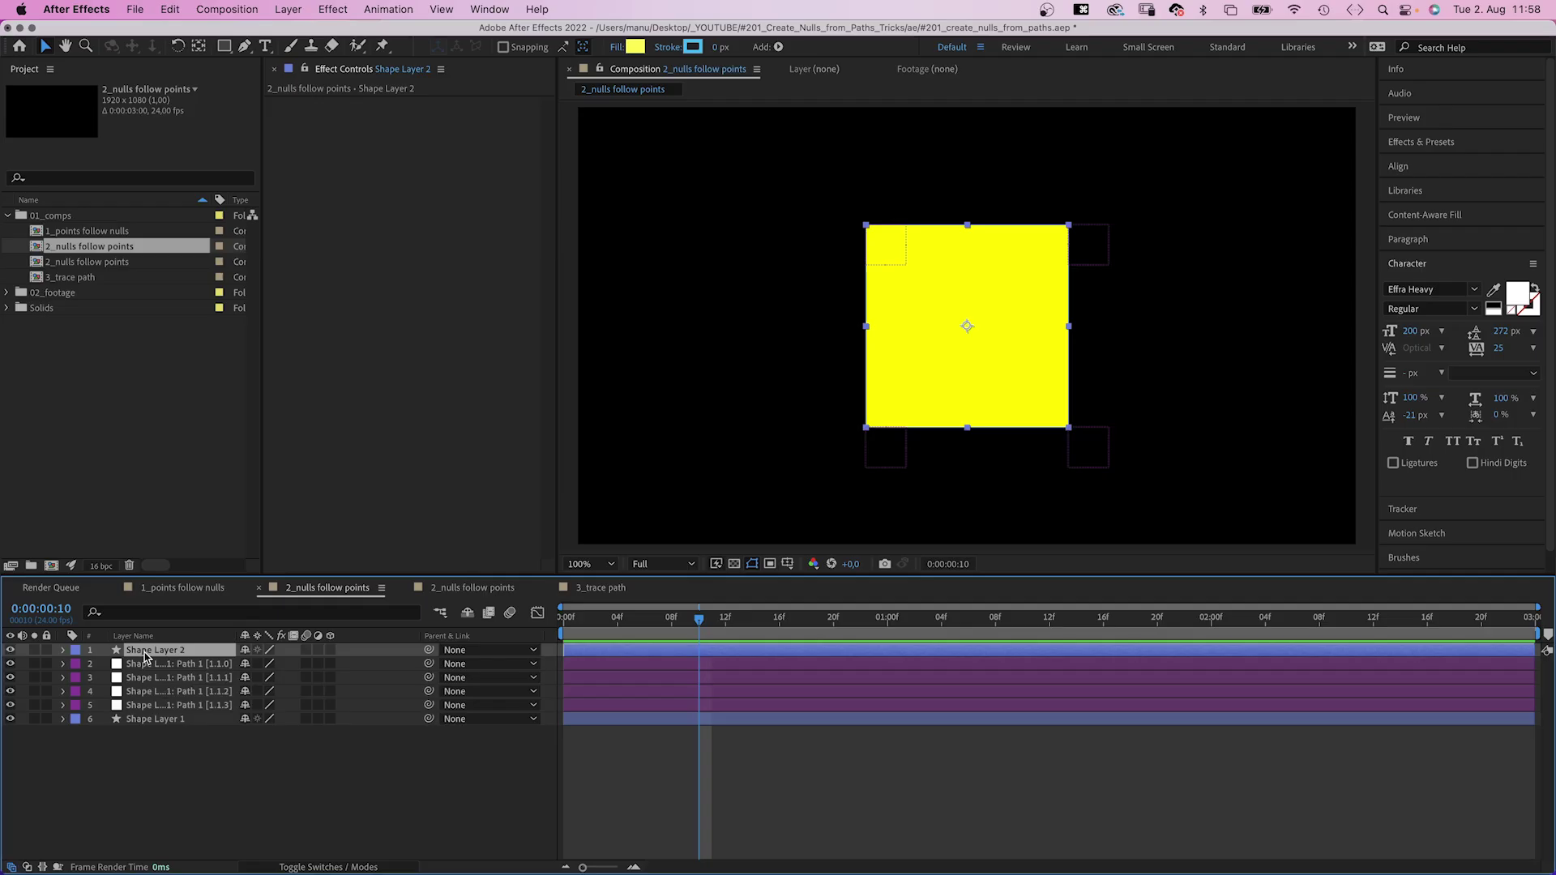
{"action": "key", "text": "super+d"}
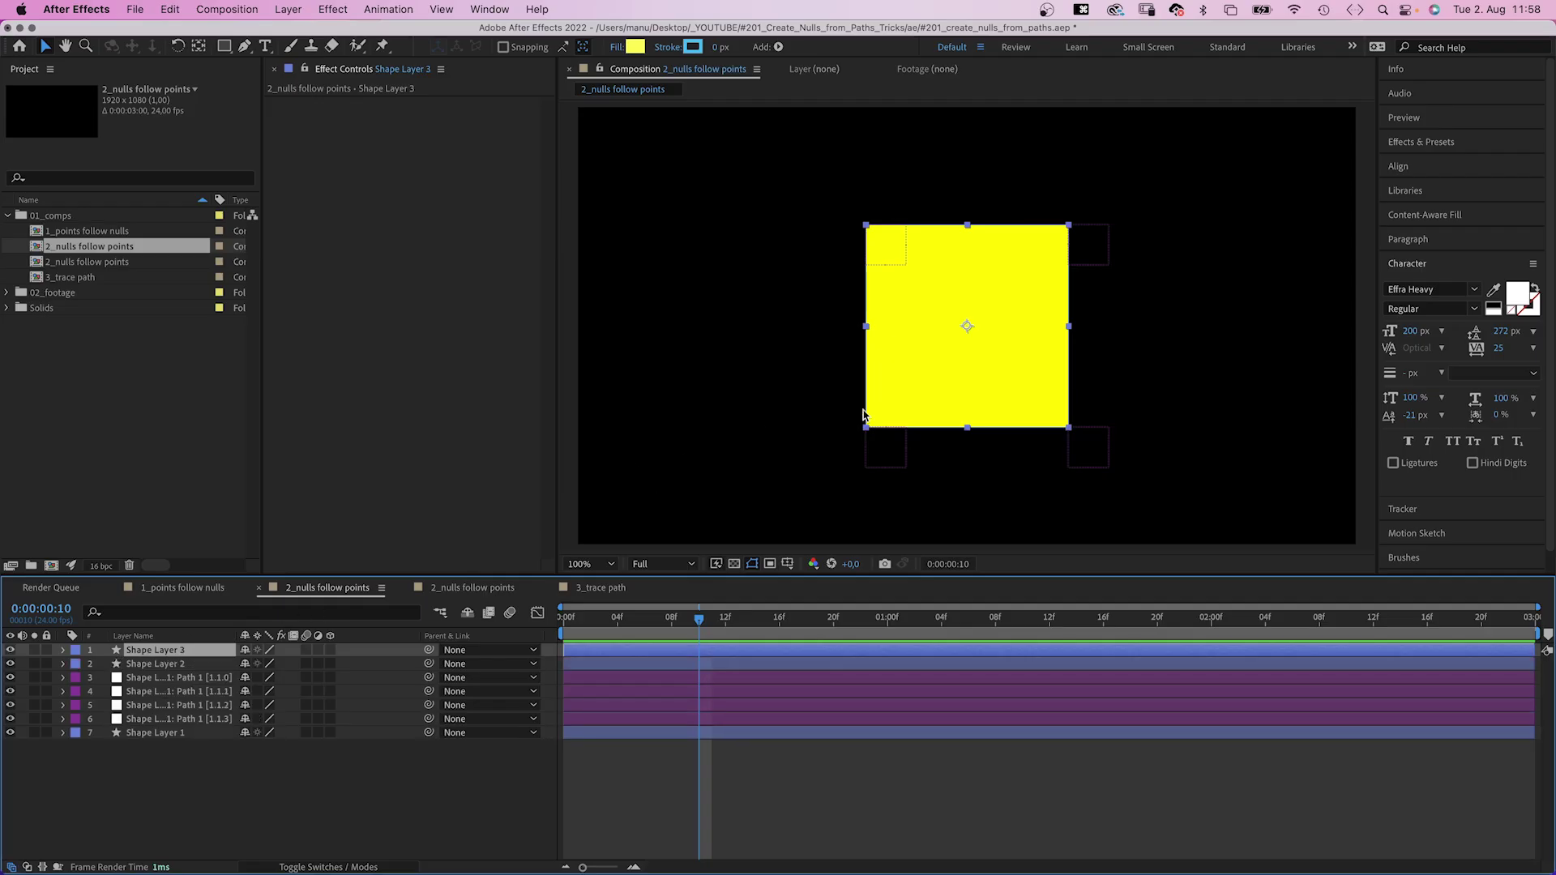
Drag the copied square to the top-left and Shape Layer 2 to the bottom-right
{"action": "left_click_drag", "start_coordinate": [1008, 312], "coordinate": [803, 107]}
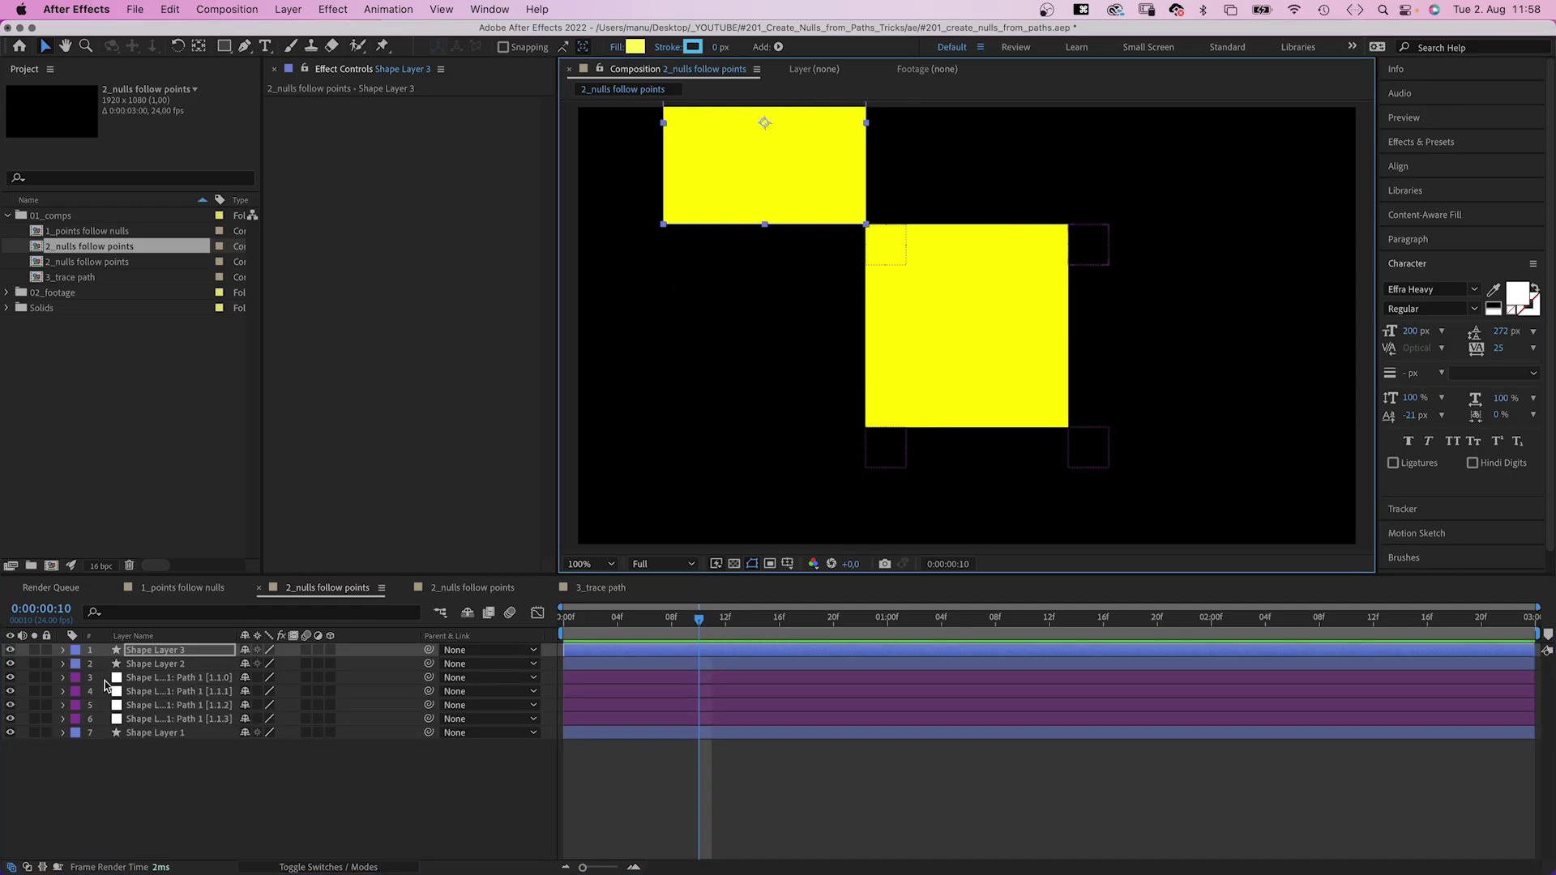
{"action": "left_click", "coordinate": [144, 665]}
{"action": "left_click_drag", "start_coordinate": [925, 279], "coordinate": [1129, 481]}
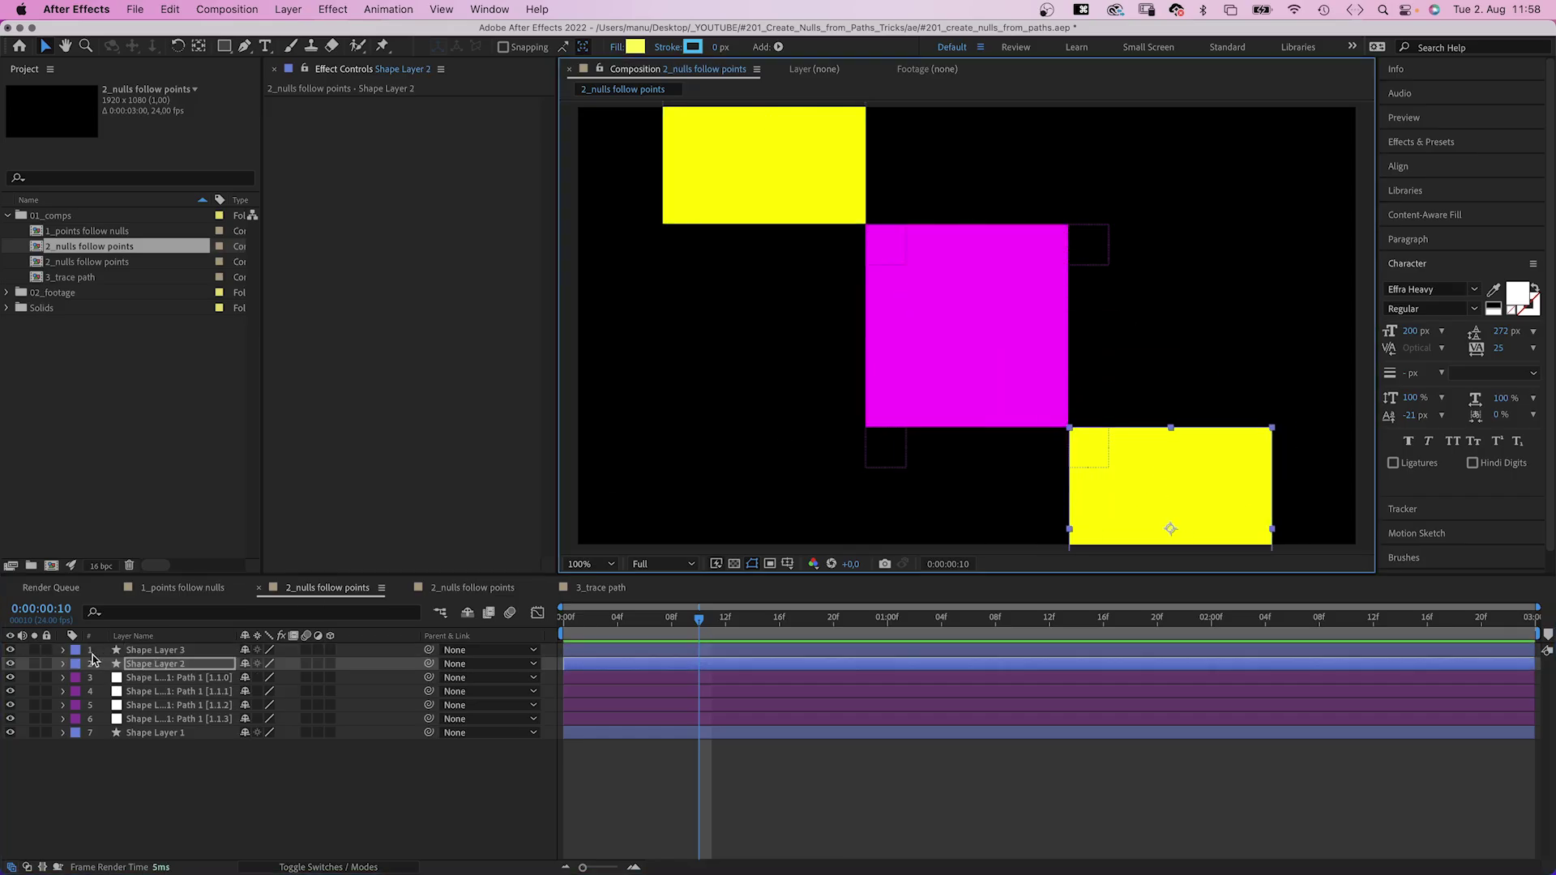
Type exact positions: Shape Layer 2 at 1460,1040 and Shape Layer 3 at 460,40
{"action": "left_click", "coordinate": [136, 651], "text": "shift"}
{"action": "key", "text": "p"}
{"action": "left_click", "coordinate": [294, 822]}
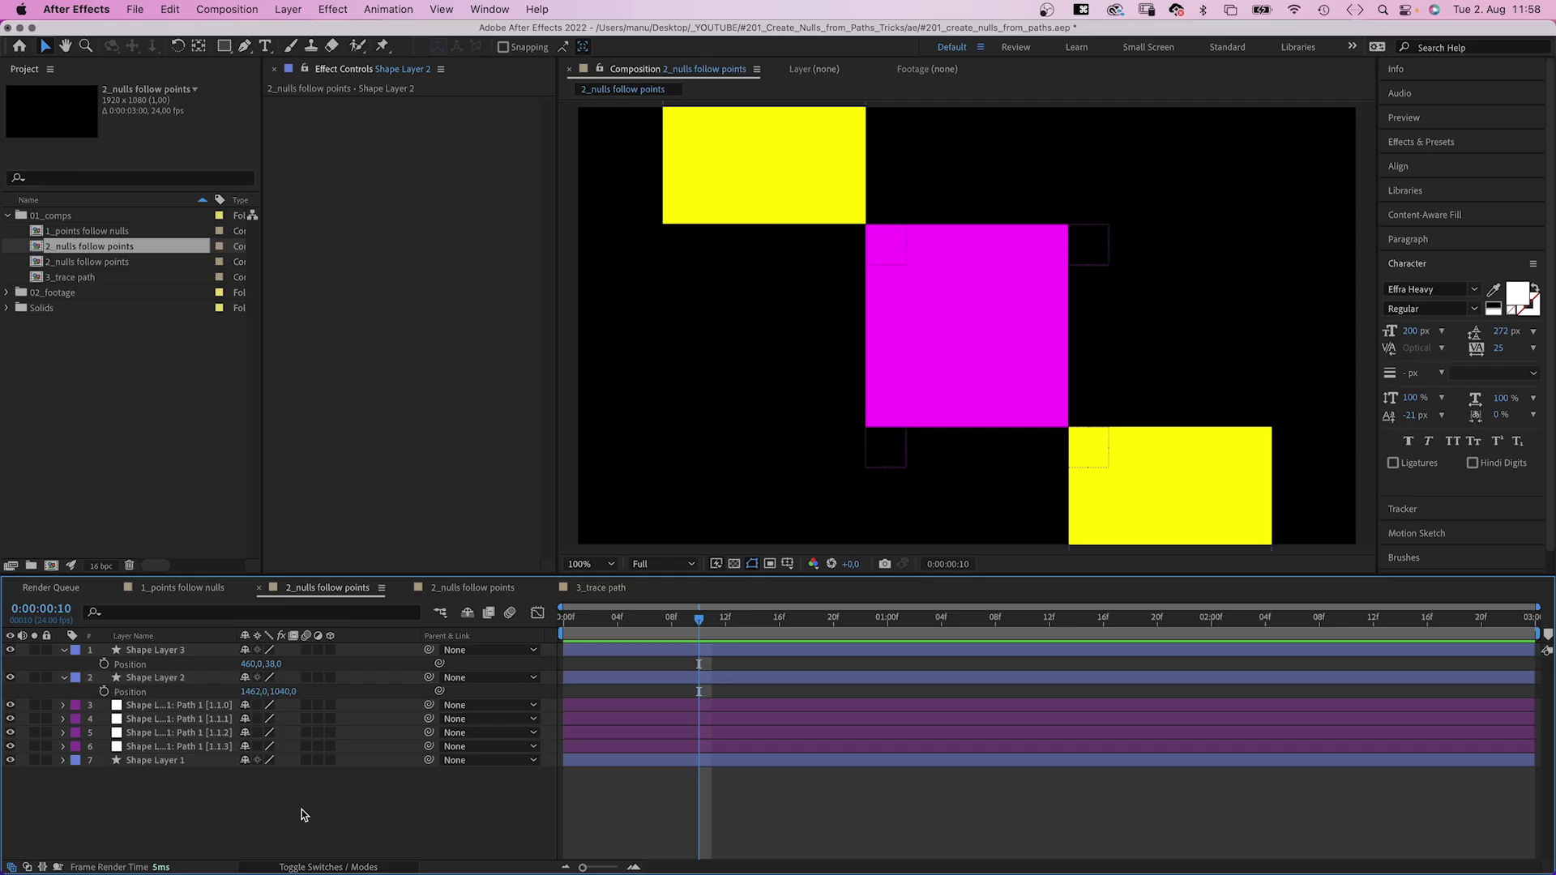
{"action": "left_click", "coordinate": [249, 693]}
{"action": "left_click", "coordinate": [249, 693]}
{"action": "type", "text": "14"}
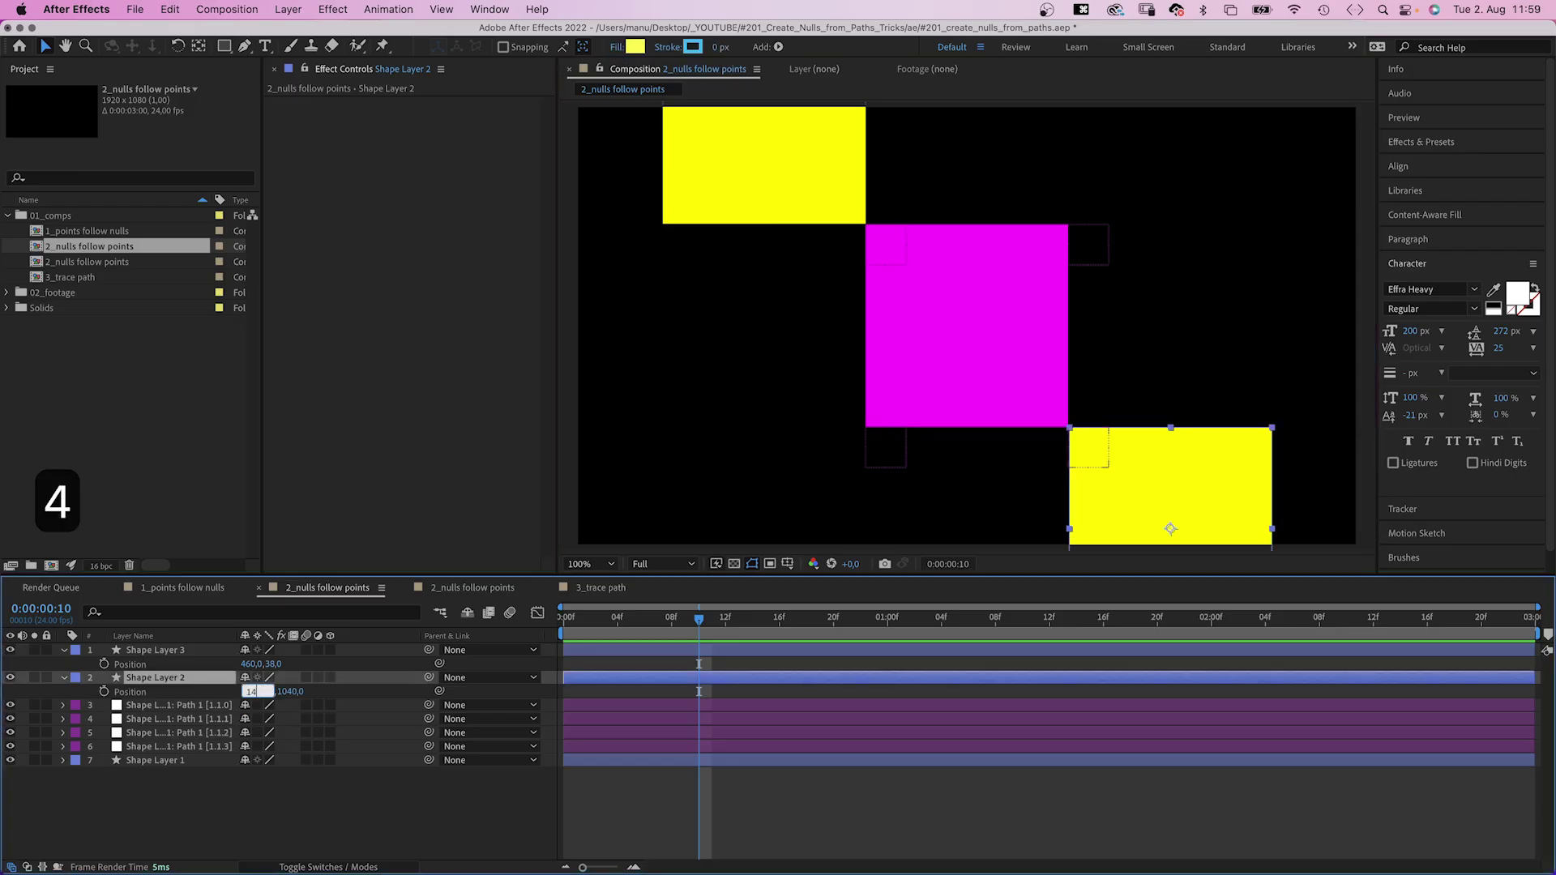
{"action": "type", "text": "60"}
{"action": "key", "text": "Return"}
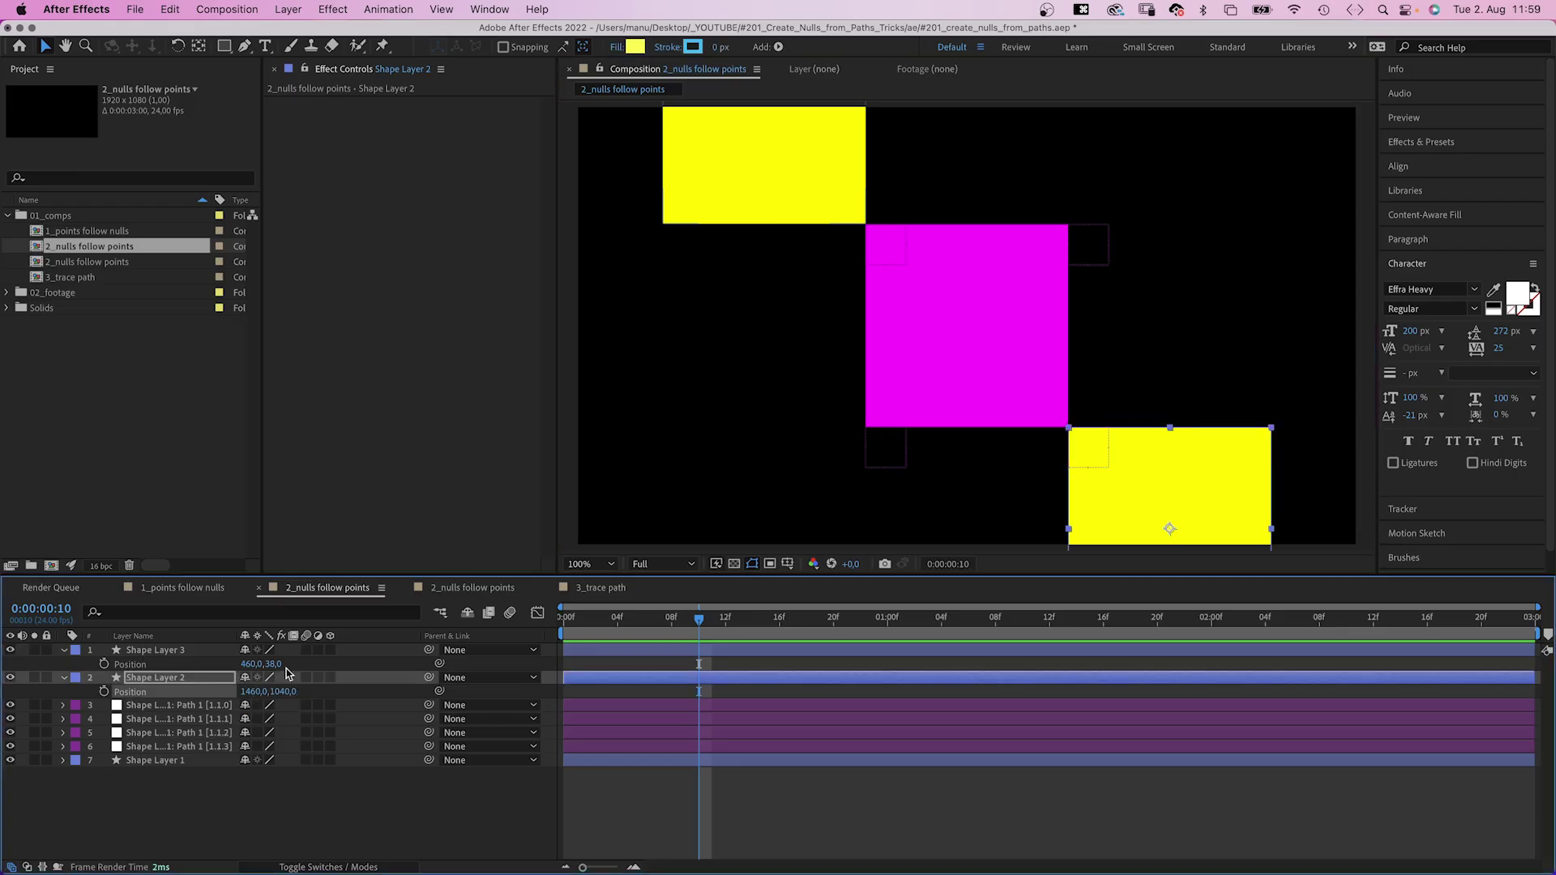
{"action": "type", "text": "40"}
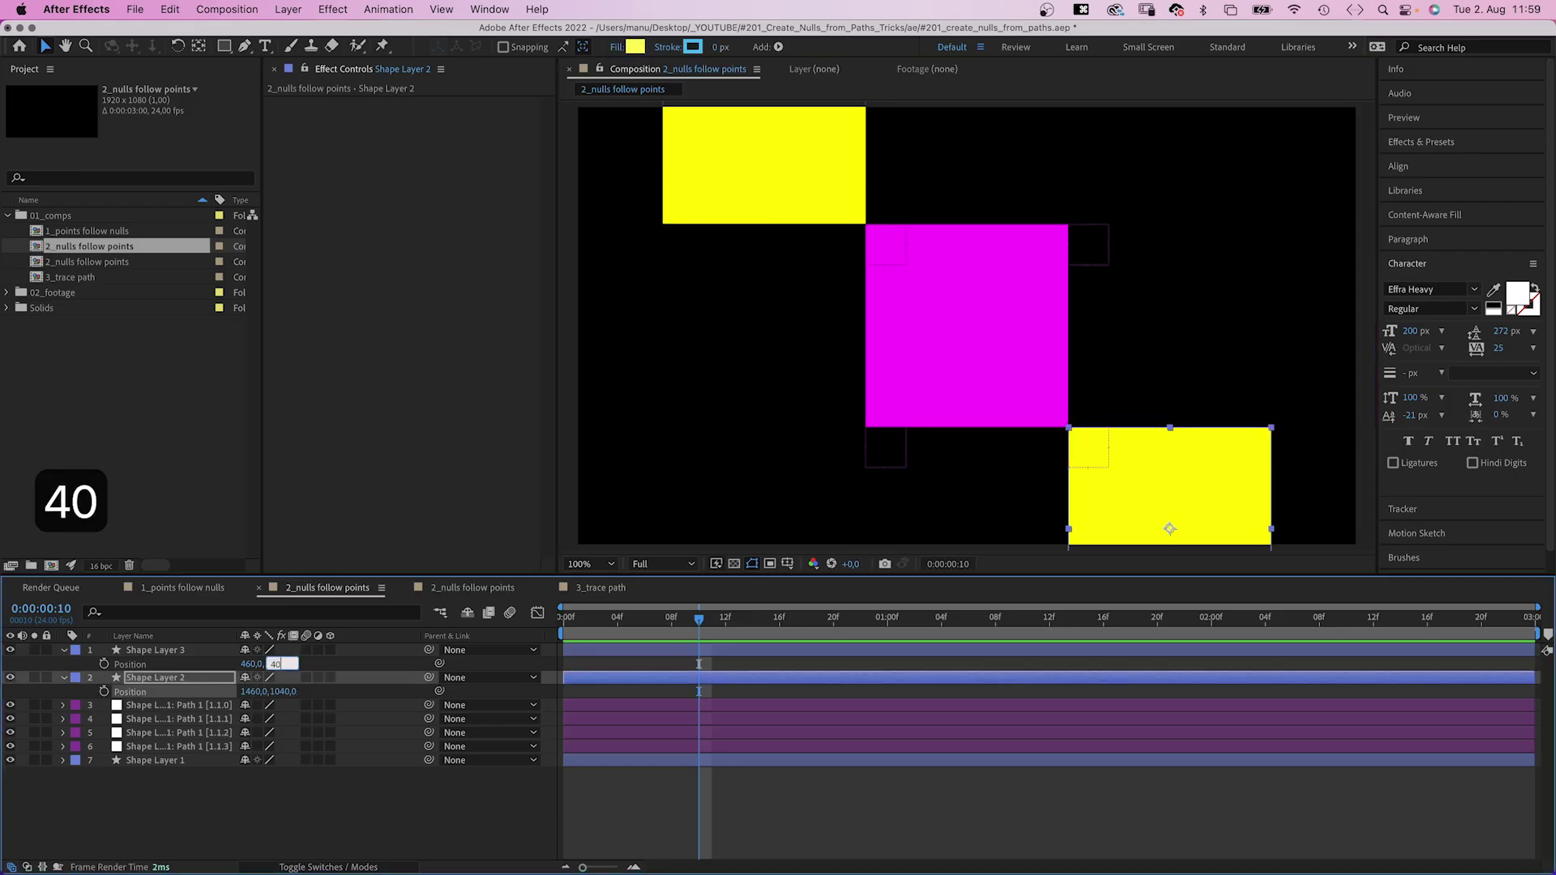
{"action": "key", "text": "Return"}
Parent Shape Layer 2 to the Path 1 [1.1.1] null
{"action": "left_click", "coordinate": [208, 813]}
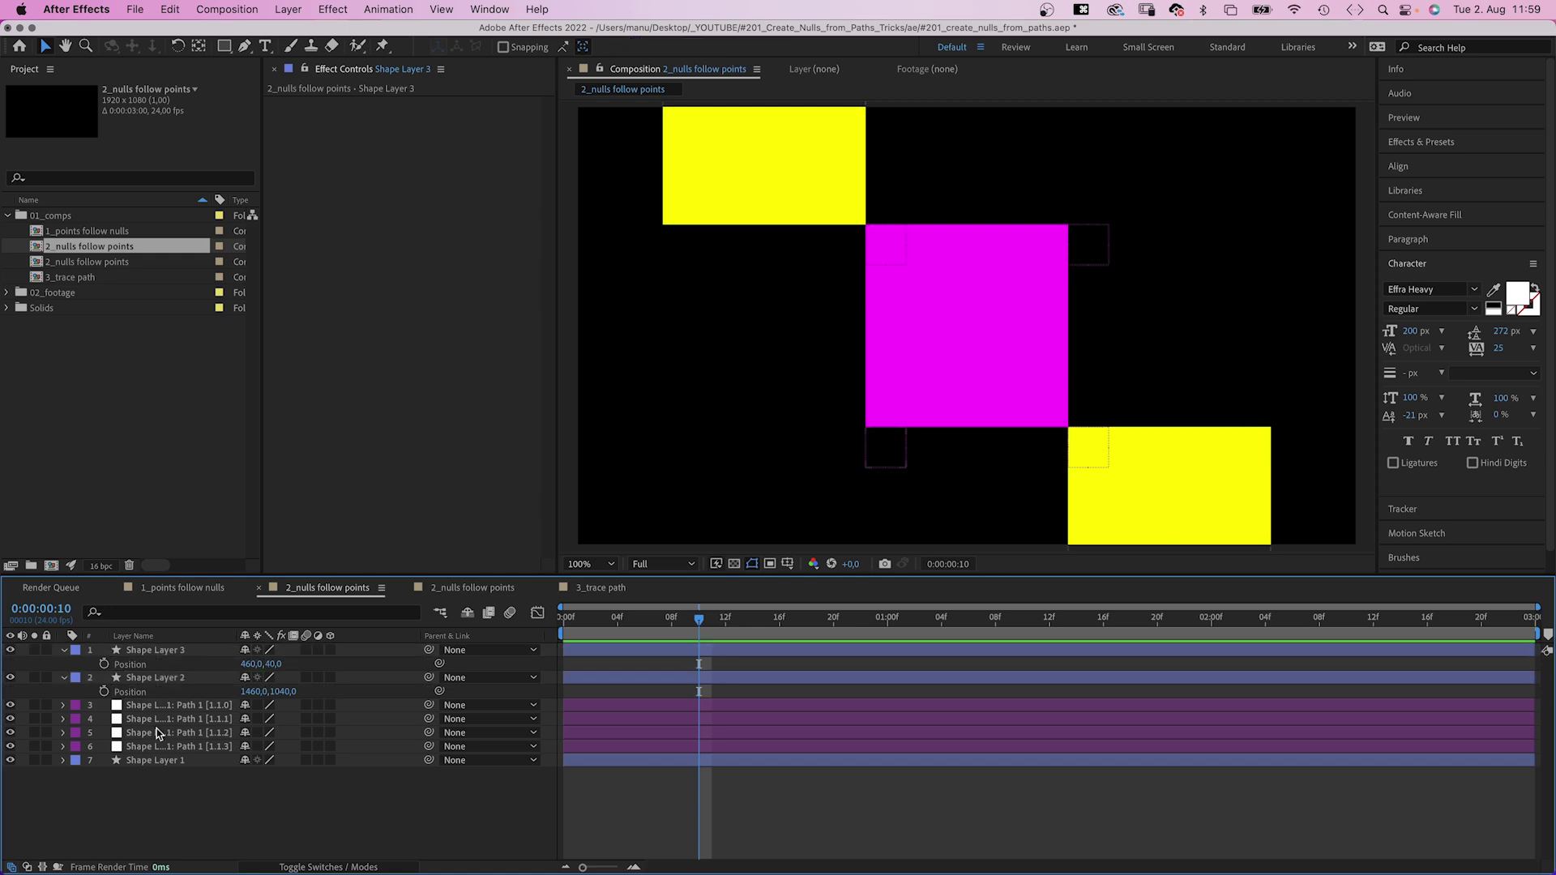
{"action": "left_click", "coordinate": [150, 707]}
{"action": "left_click", "coordinate": [153, 720]}
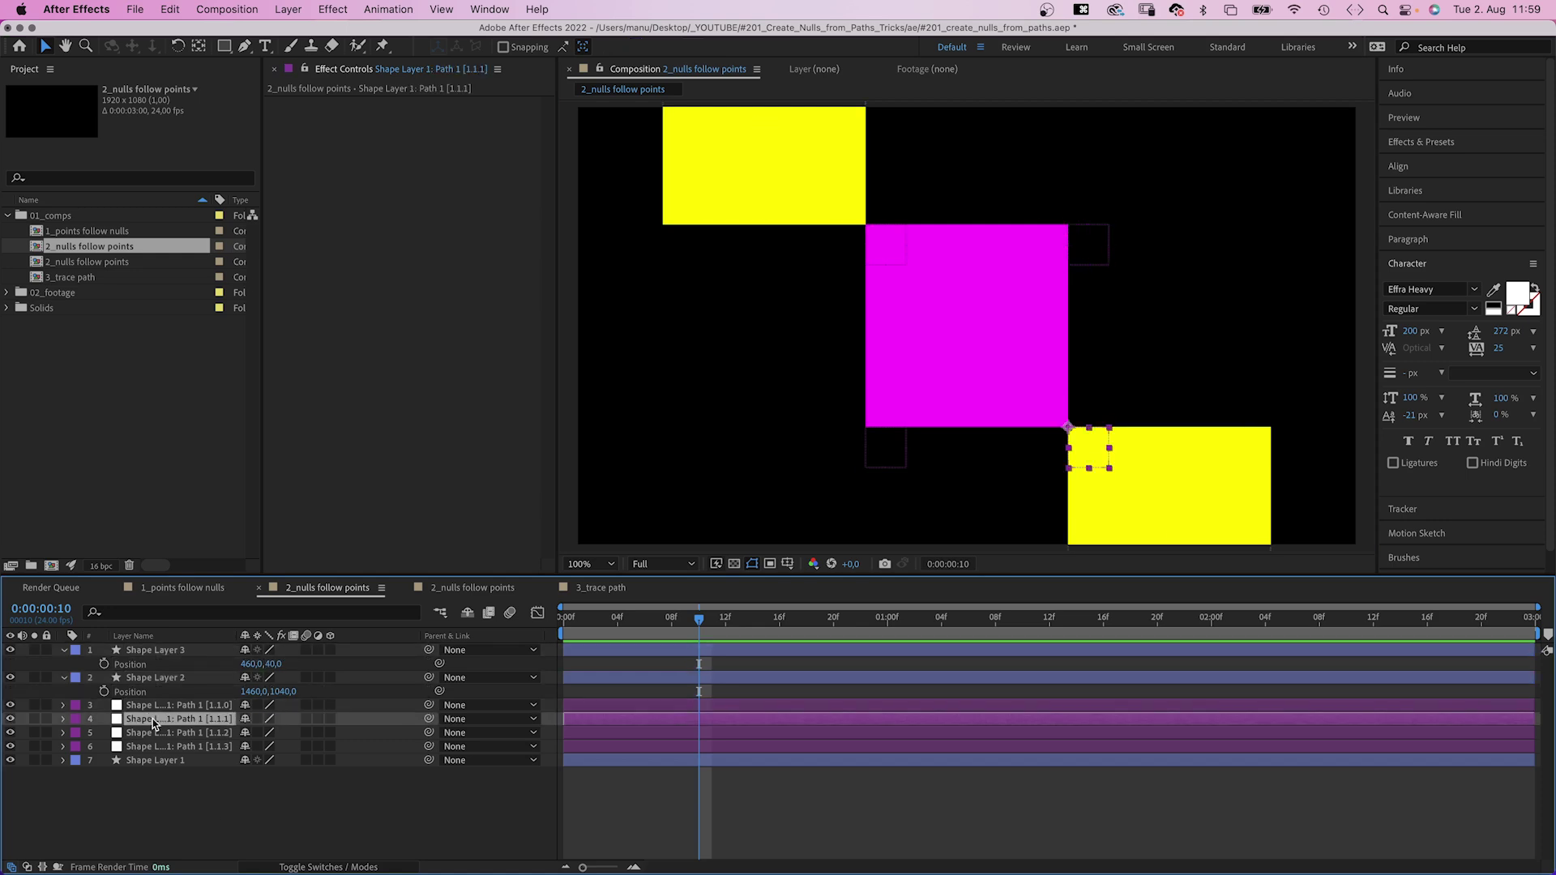
{"action": "left_click_drag", "start_coordinate": [431, 678], "coordinate": [182, 716]}
Parent Shape Layer 3 to the Path 1 [1.1.3] point layer, then select Shape Layer 1
{"action": "left_click", "coordinate": [161, 732]}
{"action": "left_click", "coordinate": [154, 744]}
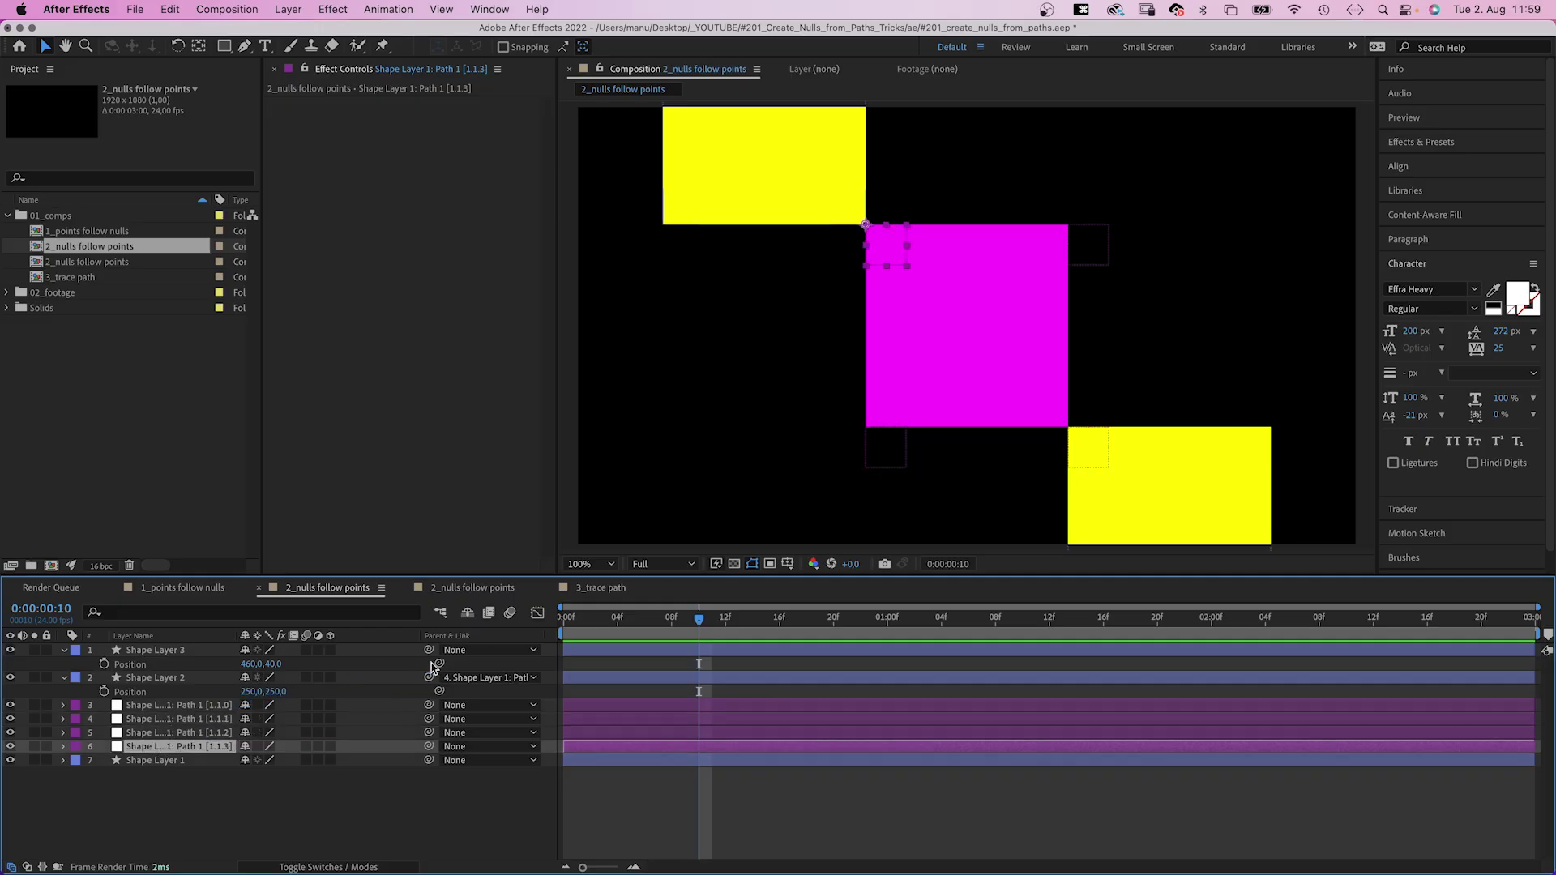
{"action": "left_click_drag", "start_coordinate": [430, 652], "coordinate": [170, 745]}
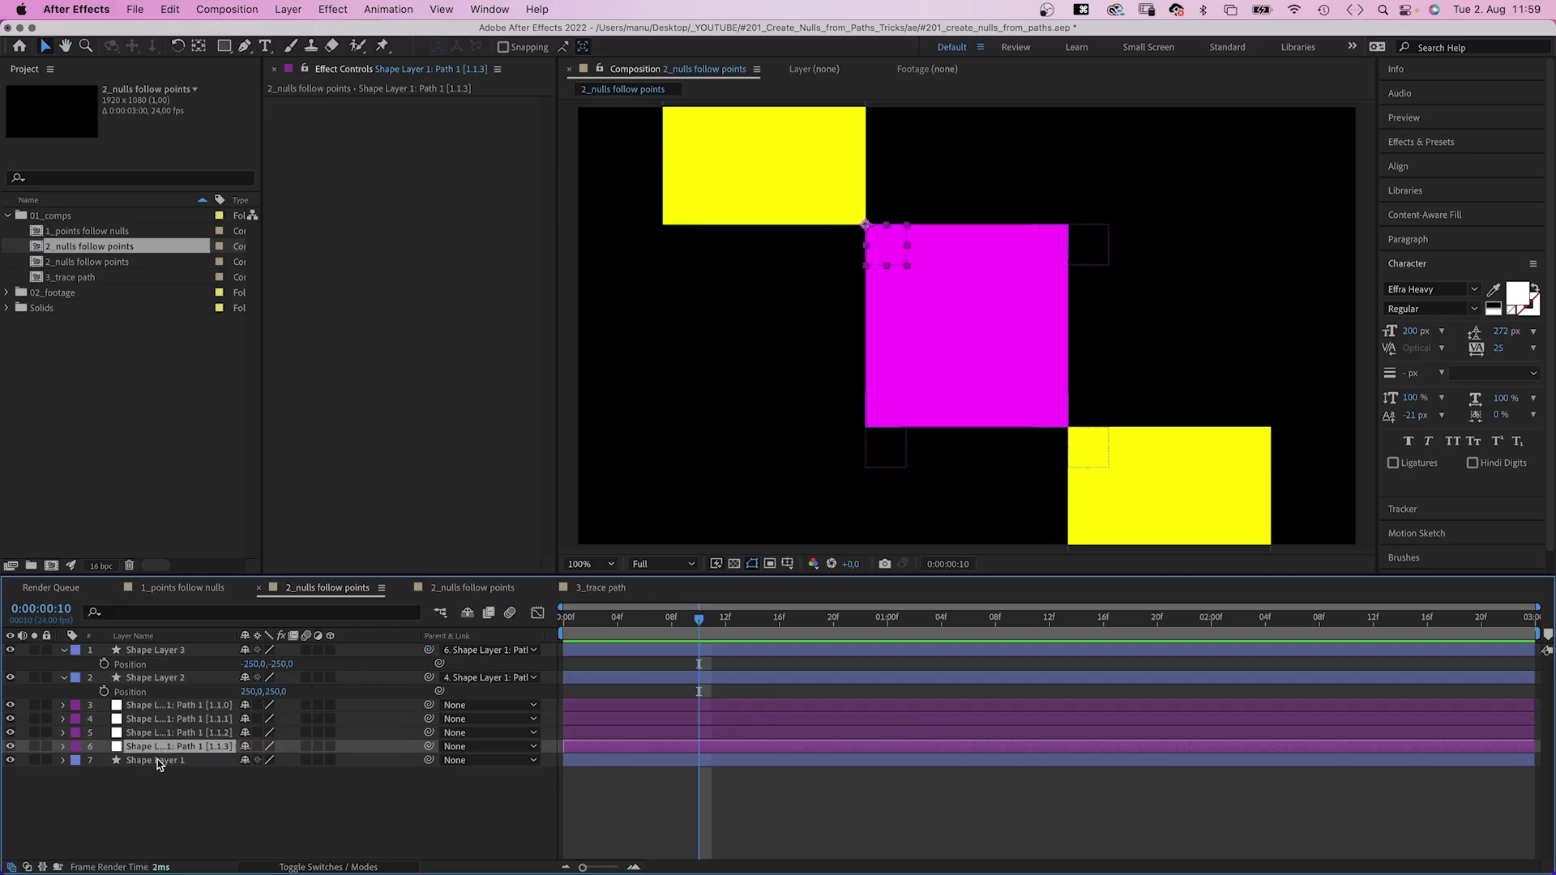
{"action": "left_click", "coordinate": [157, 760]}
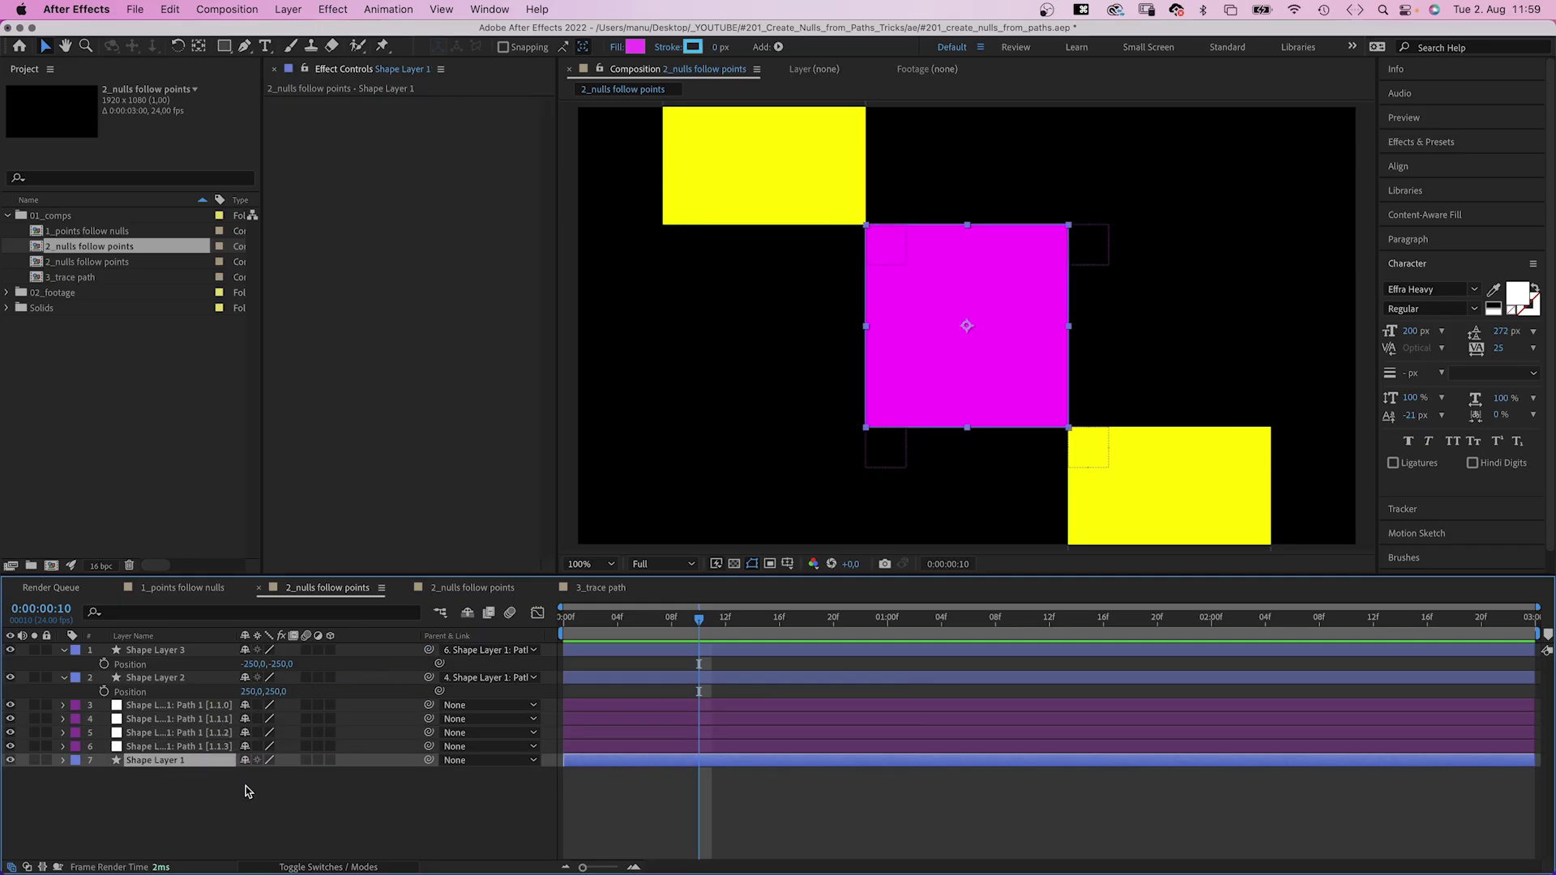
Keyframe Shape Layer 1's Rotation at -90° at 0:00 and +90° at one second
{"action": "key", "text": "r"}
{"action": "left_click_drag", "start_coordinate": [258, 774], "coordinate": [208, 792]}
{"action": "left_click_drag", "start_coordinate": [609, 620], "coordinate": [563, 620]}
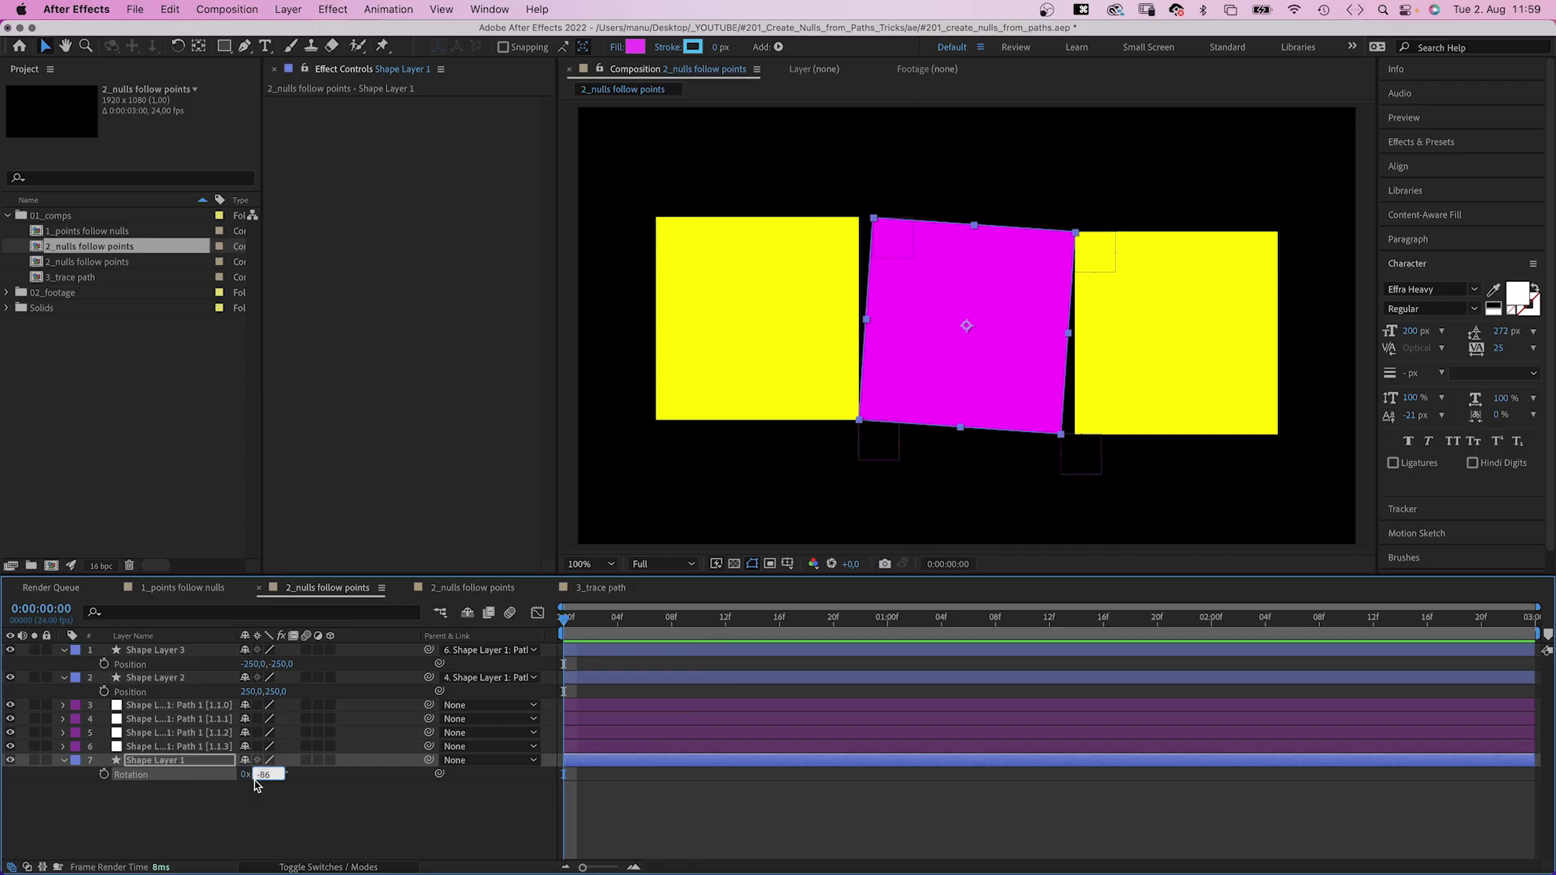
{"action": "type", "text": "-90"}
{"action": "key", "text": "Return"}
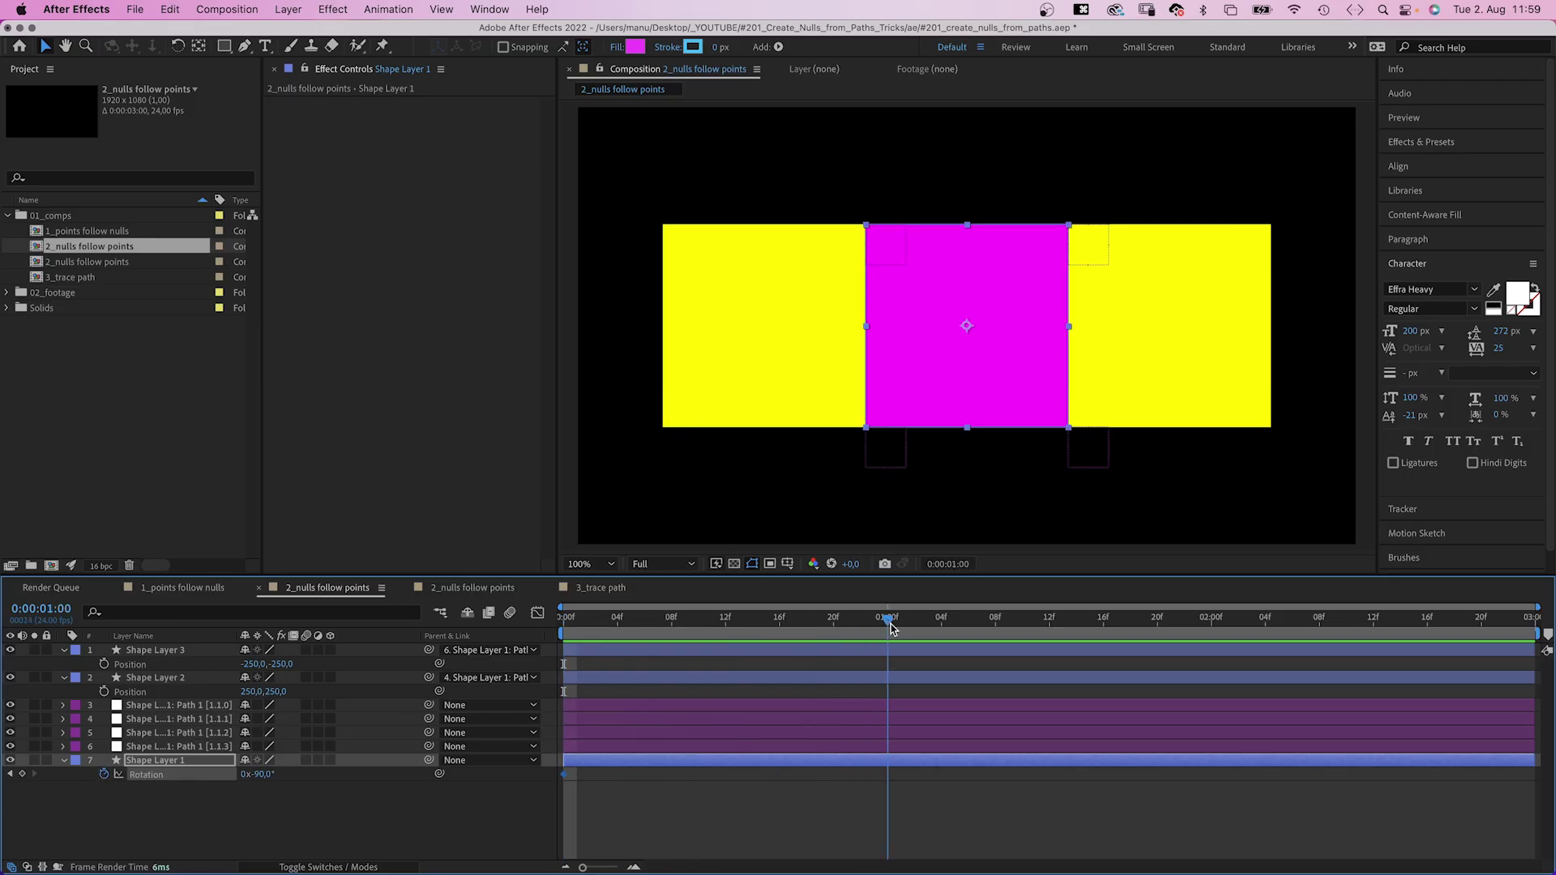
{"action": "left_click_drag", "start_coordinate": [262, 780], "coordinate": [398, 763]}
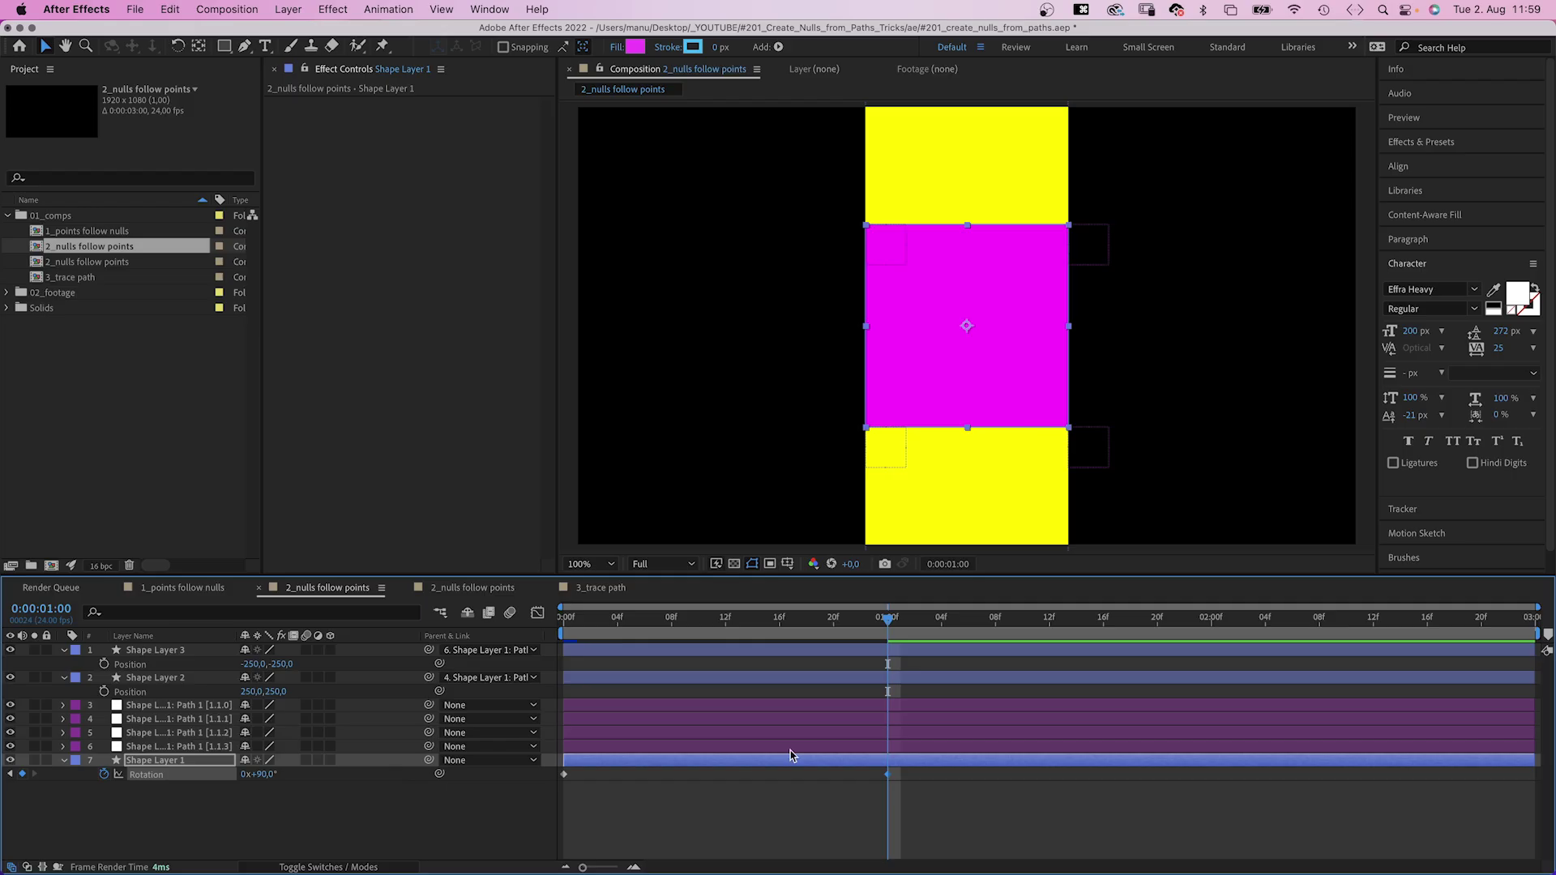
Ease both rotation keyframes in the speed graph and preview the turn
{"action": "left_click", "coordinate": [537, 613]}
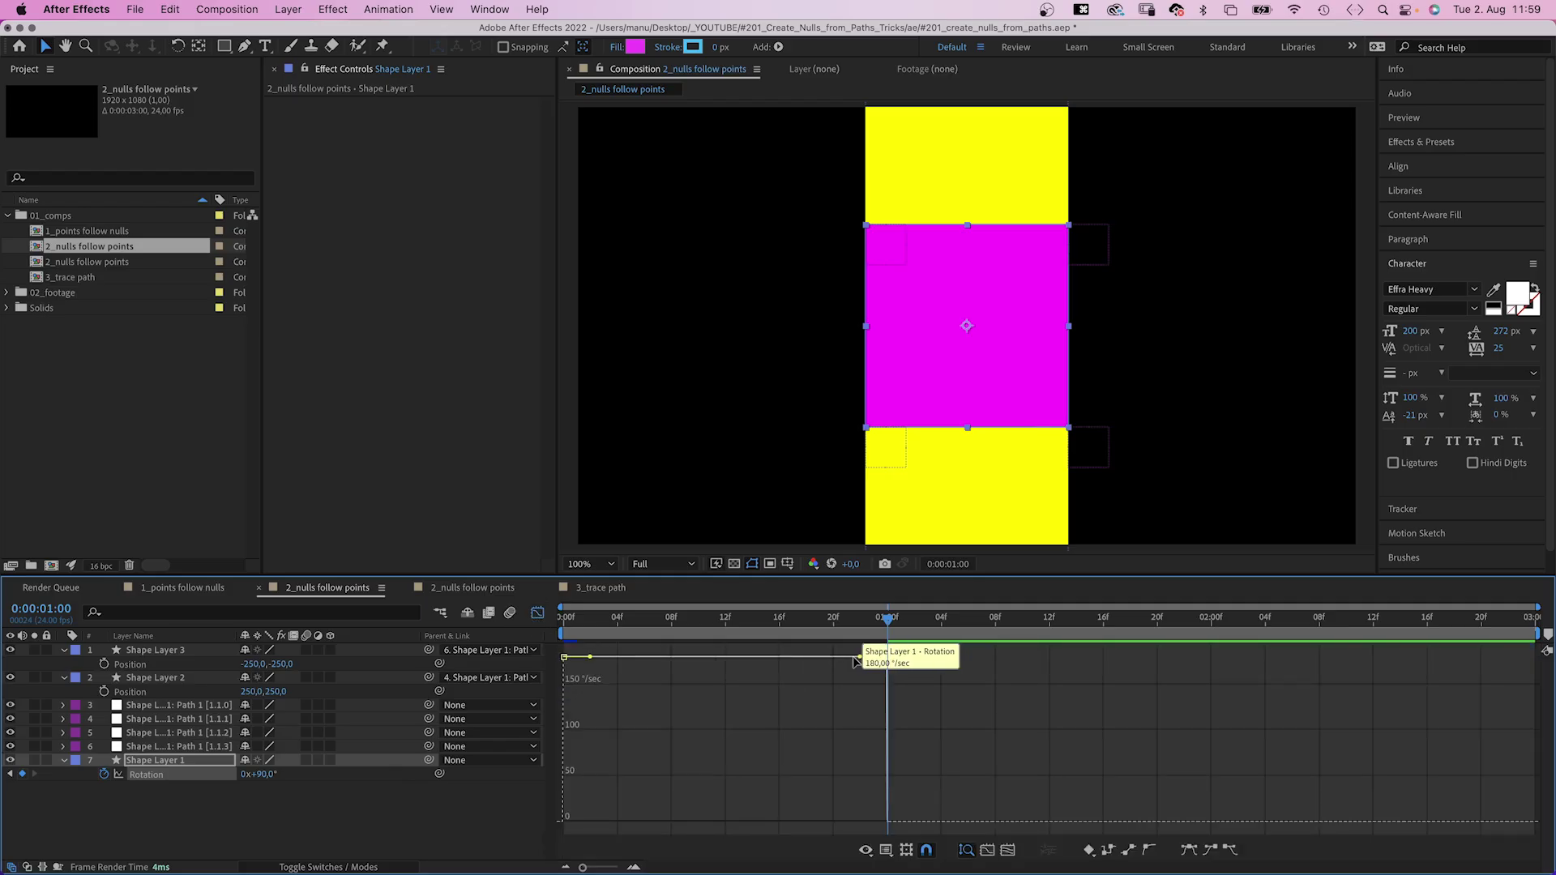
{"action": "left_click_drag", "start_coordinate": [859, 656], "coordinate": [754, 822]}
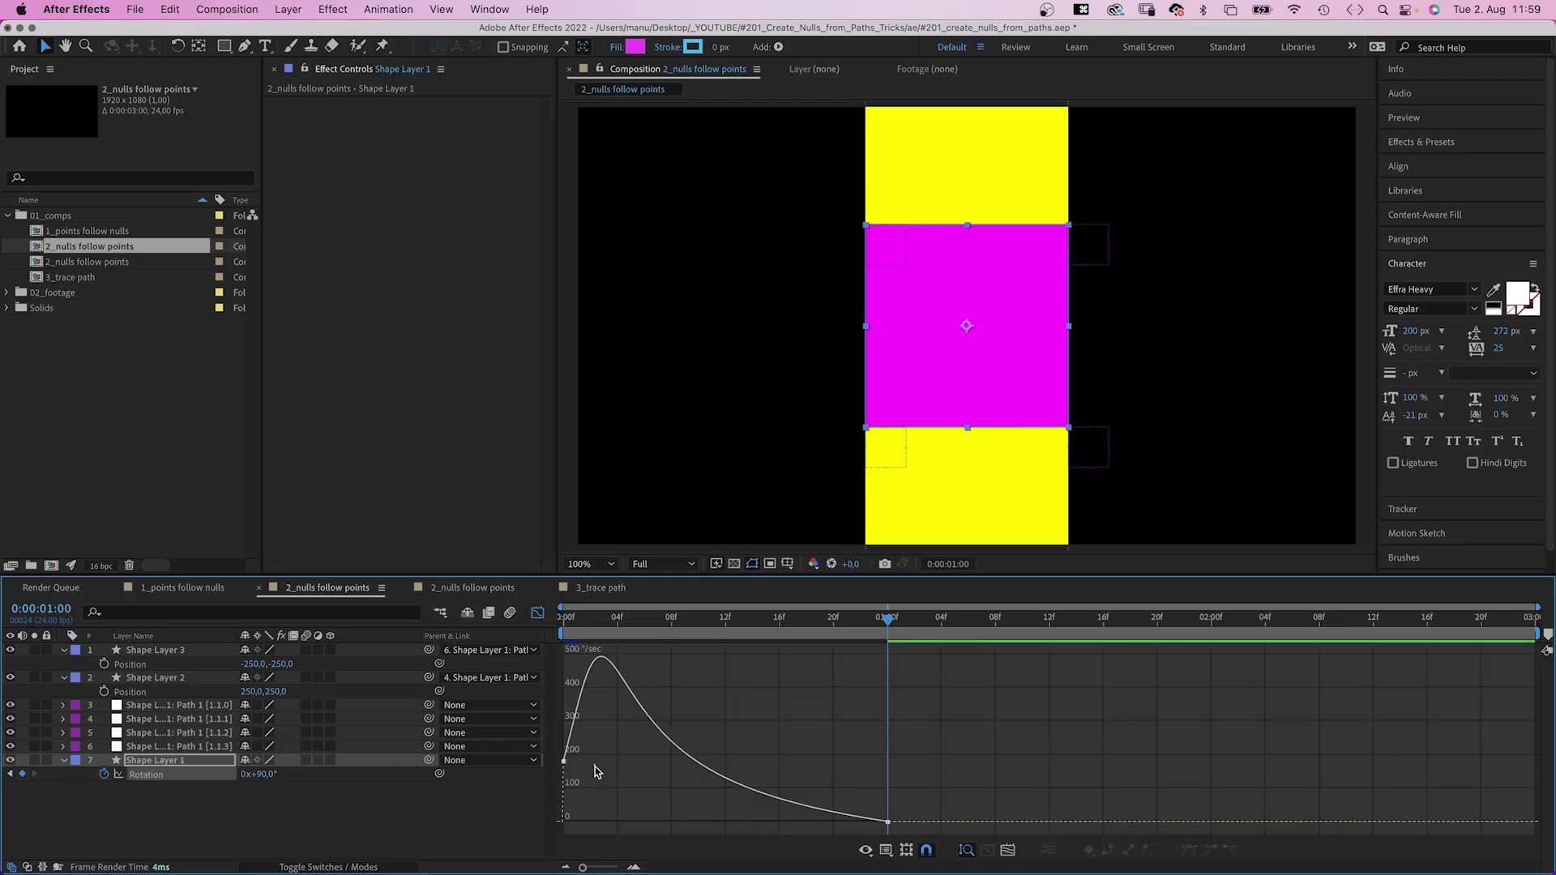
{"action": "left_click_drag", "start_coordinate": [594, 765], "coordinate": [636, 821]}
{"action": "key", "text": "space"}
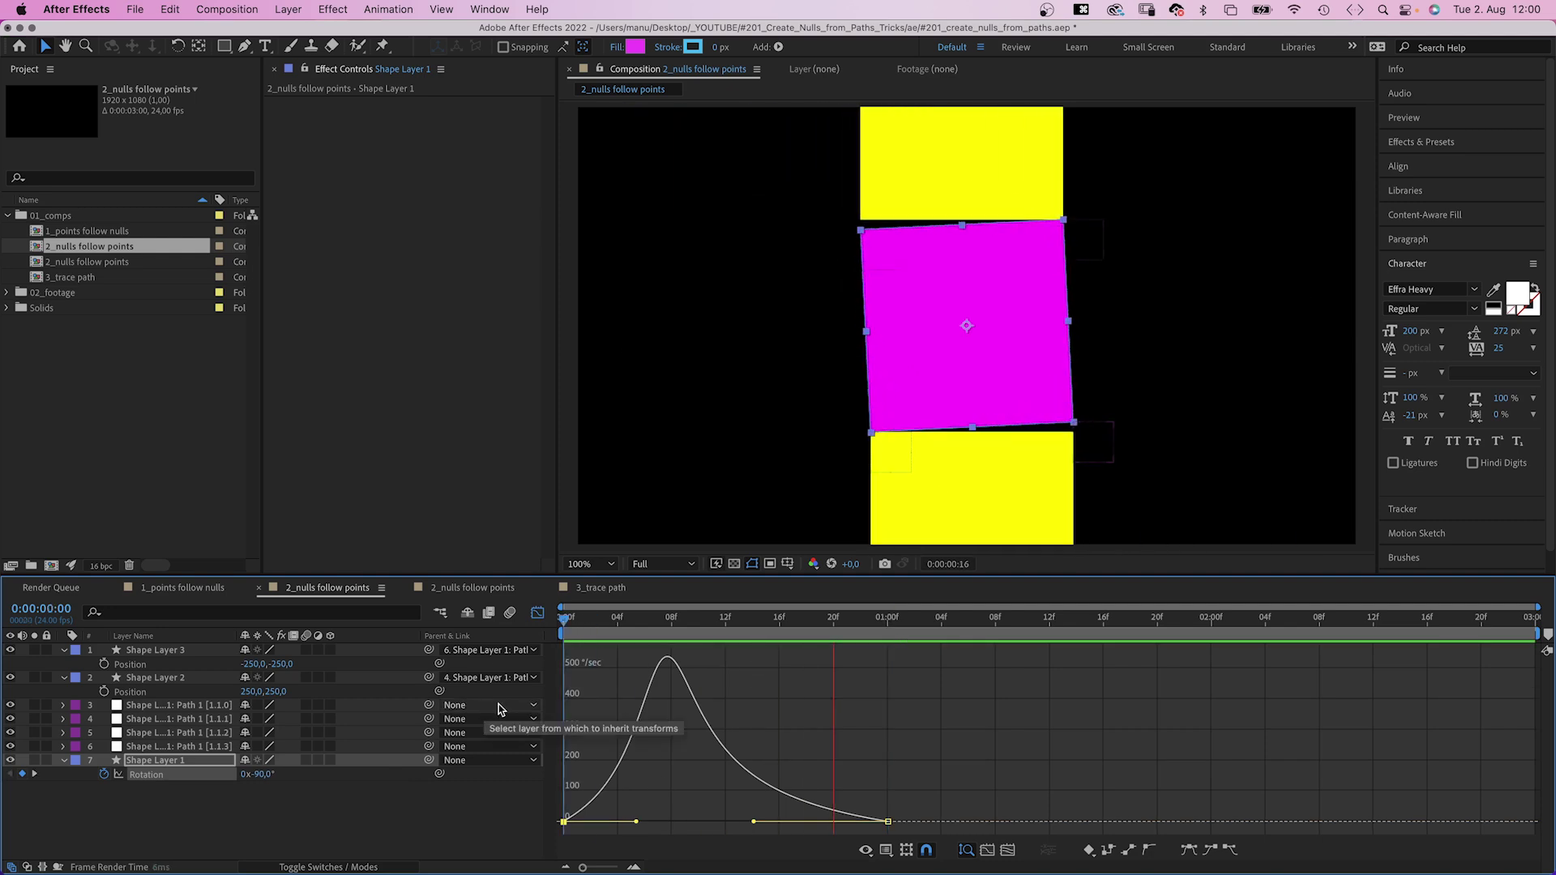
{"action": "key", "text": "space"}
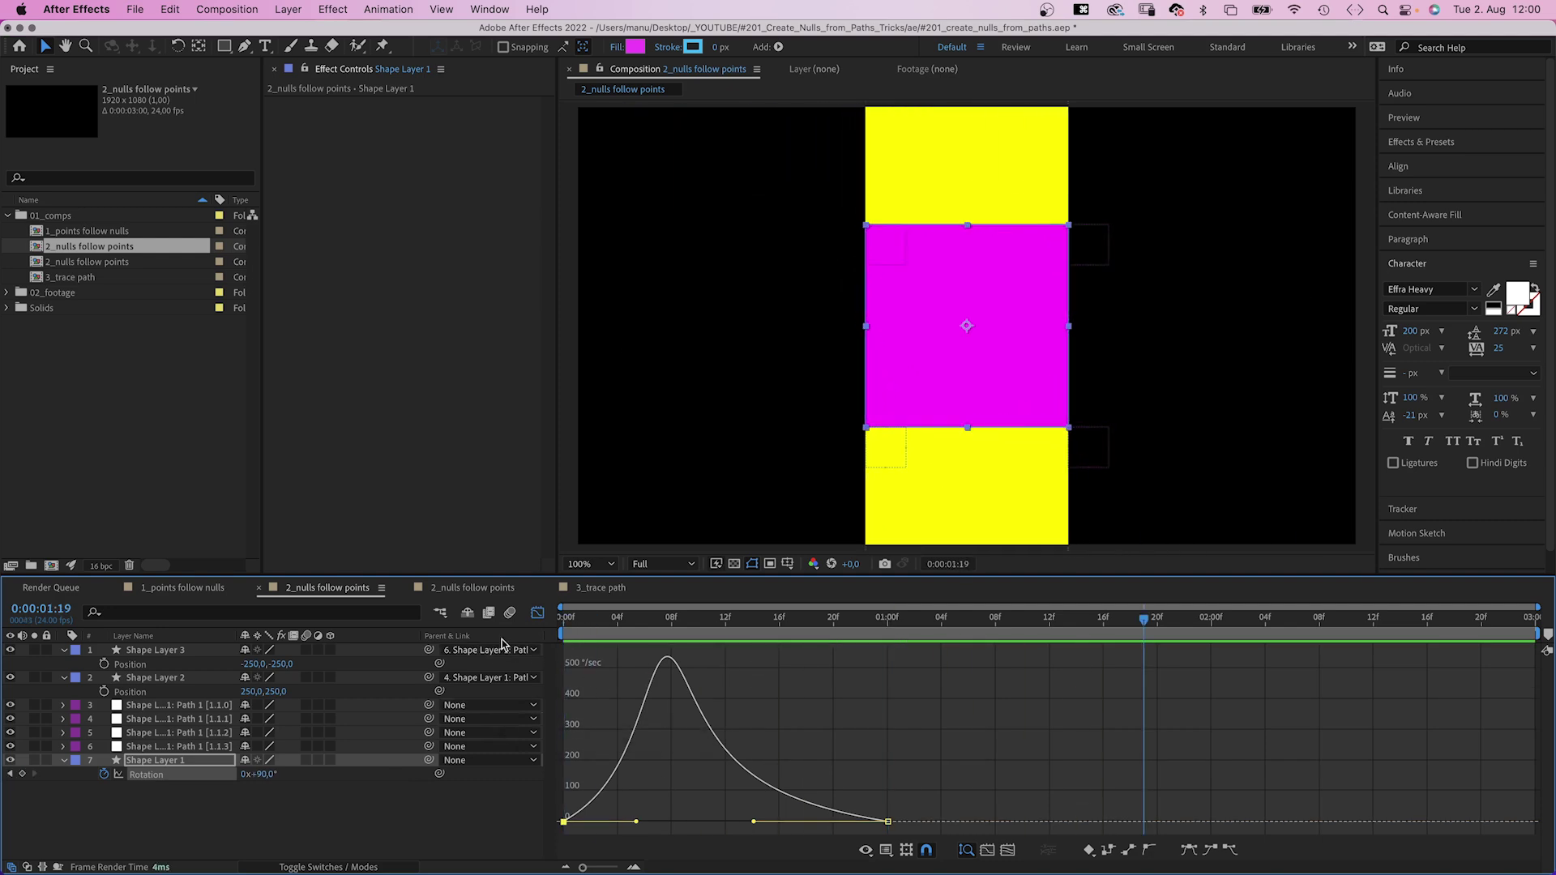
At 0:00:01:12, start Scale keyframing and squash the magenta square's width to 0%
{"action": "left_click", "coordinate": [537, 614]}
{"action": "left_click", "coordinate": [889, 620]}
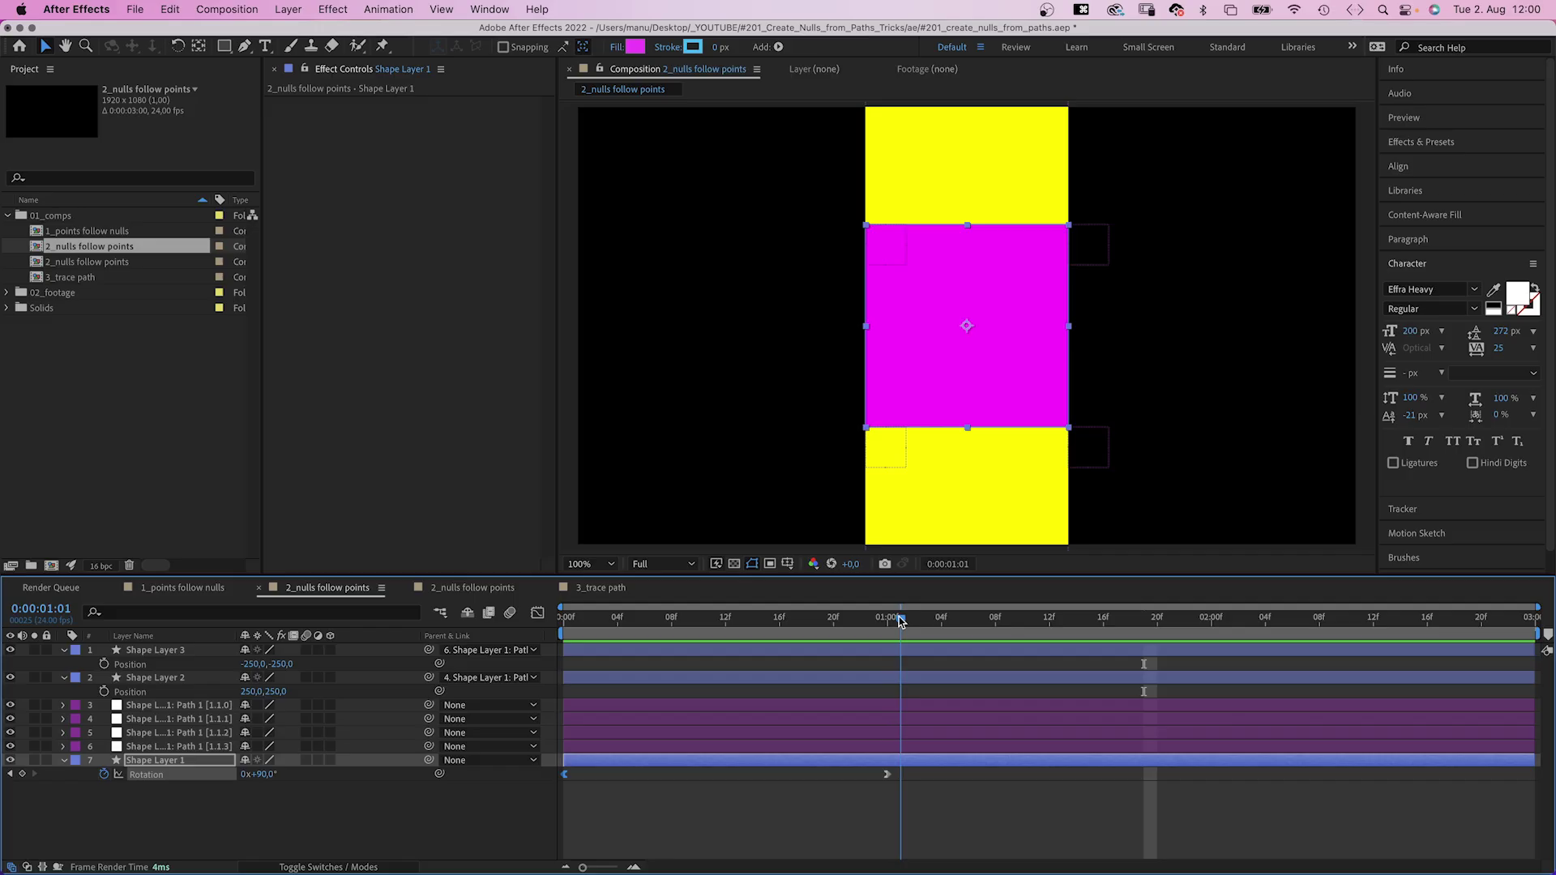
{"action": "left_click_drag", "start_coordinate": [1043, 636], "coordinate": [1049, 636]}
{"action": "key", "text": "shift+s"}
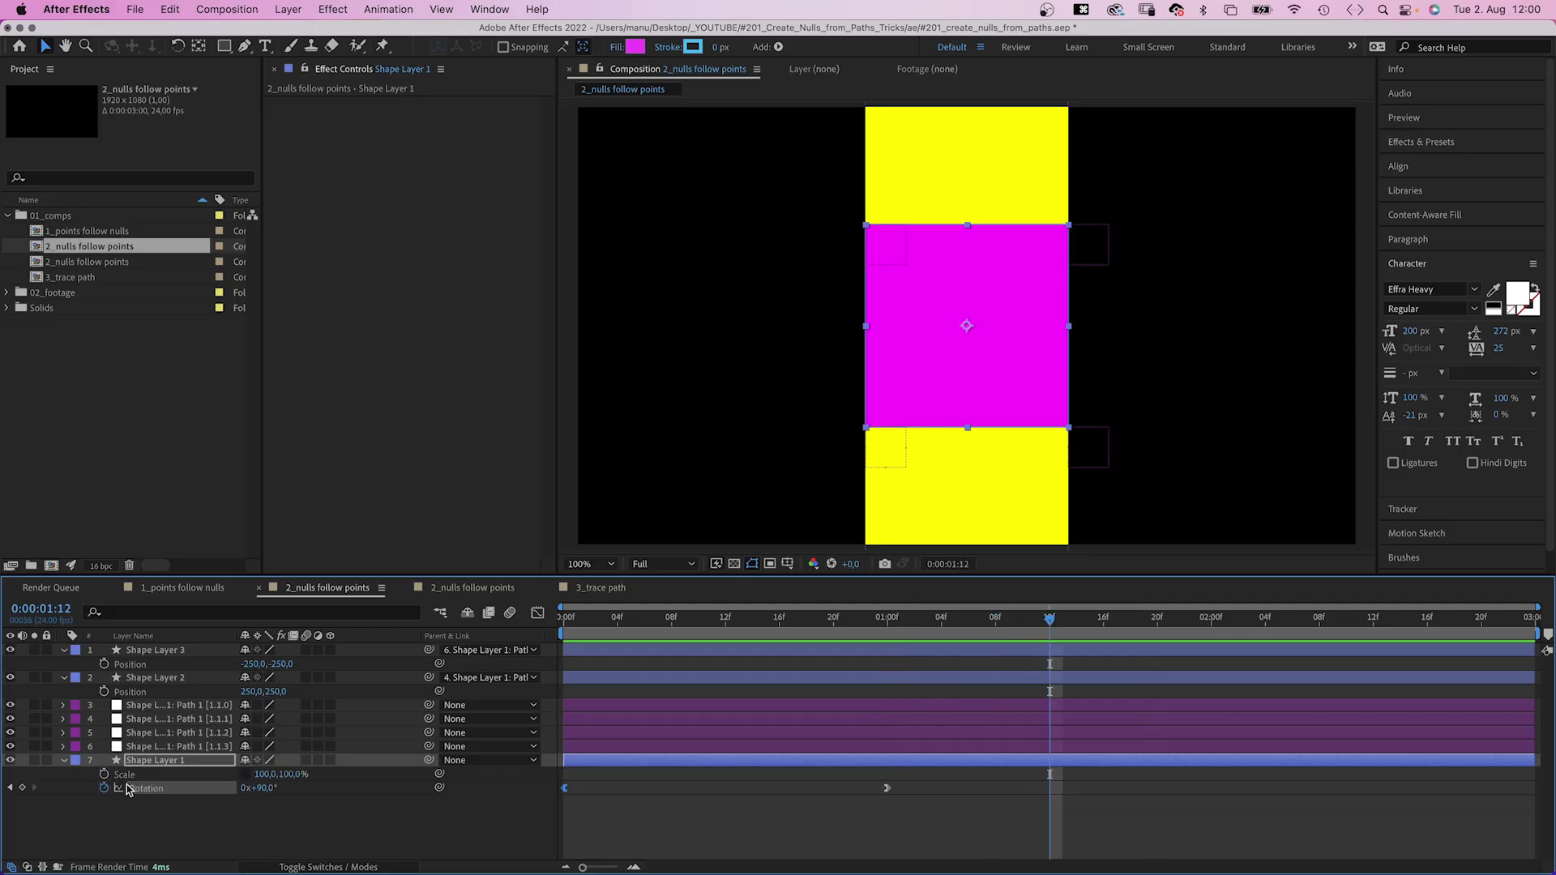
{"action": "left_click", "coordinate": [103, 775]}
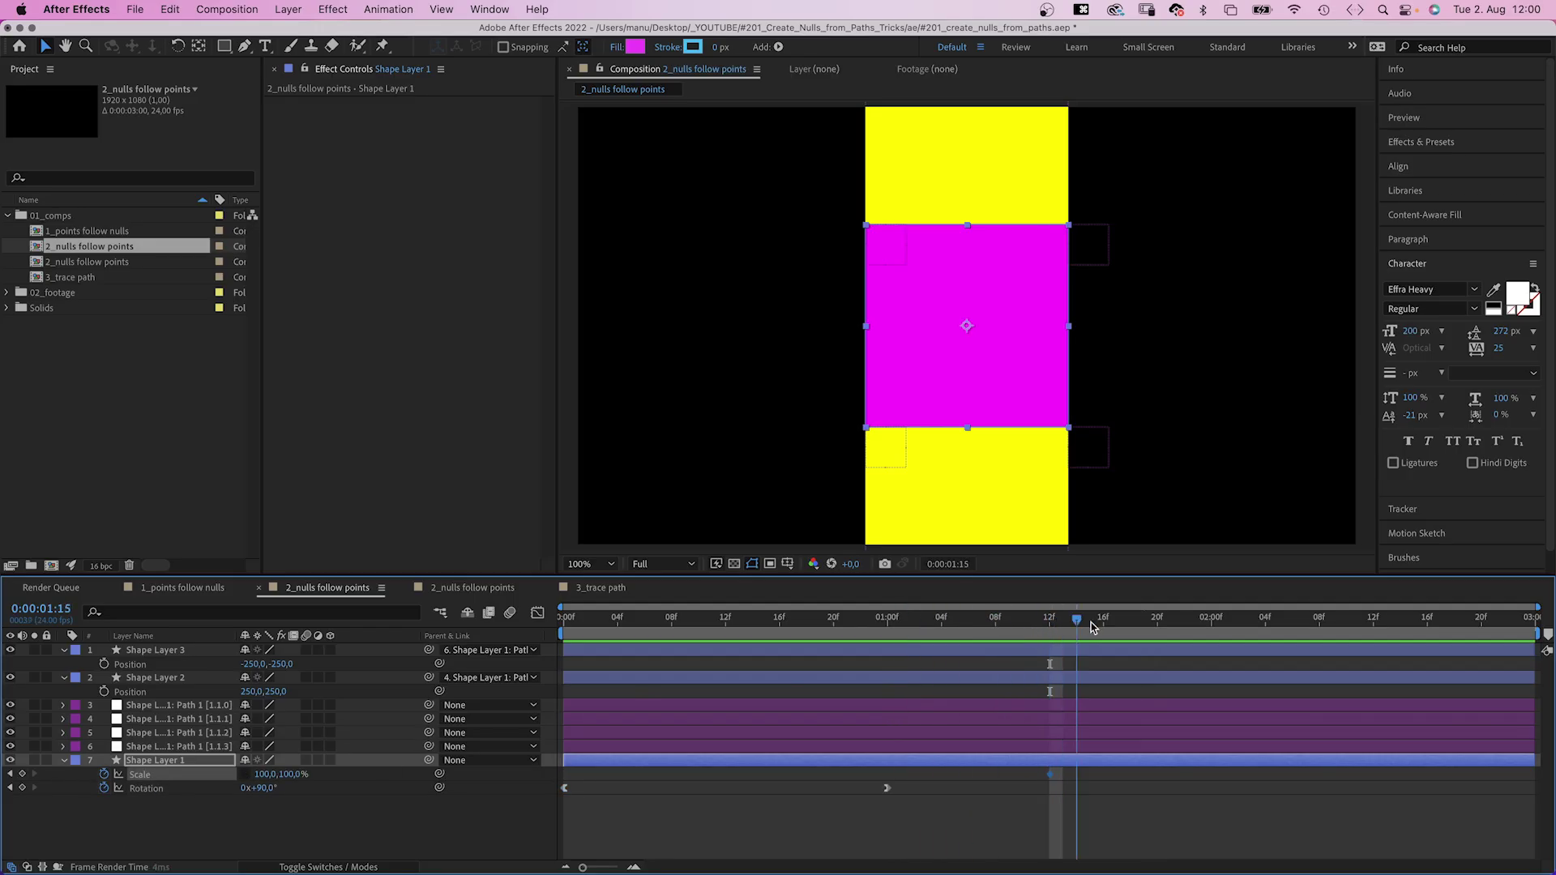
{"action": "left_click_drag", "start_coordinate": [272, 778], "coordinate": [271, 785]}
{"action": "type", "text": "0"}
{"action": "key", "text": "Return"}
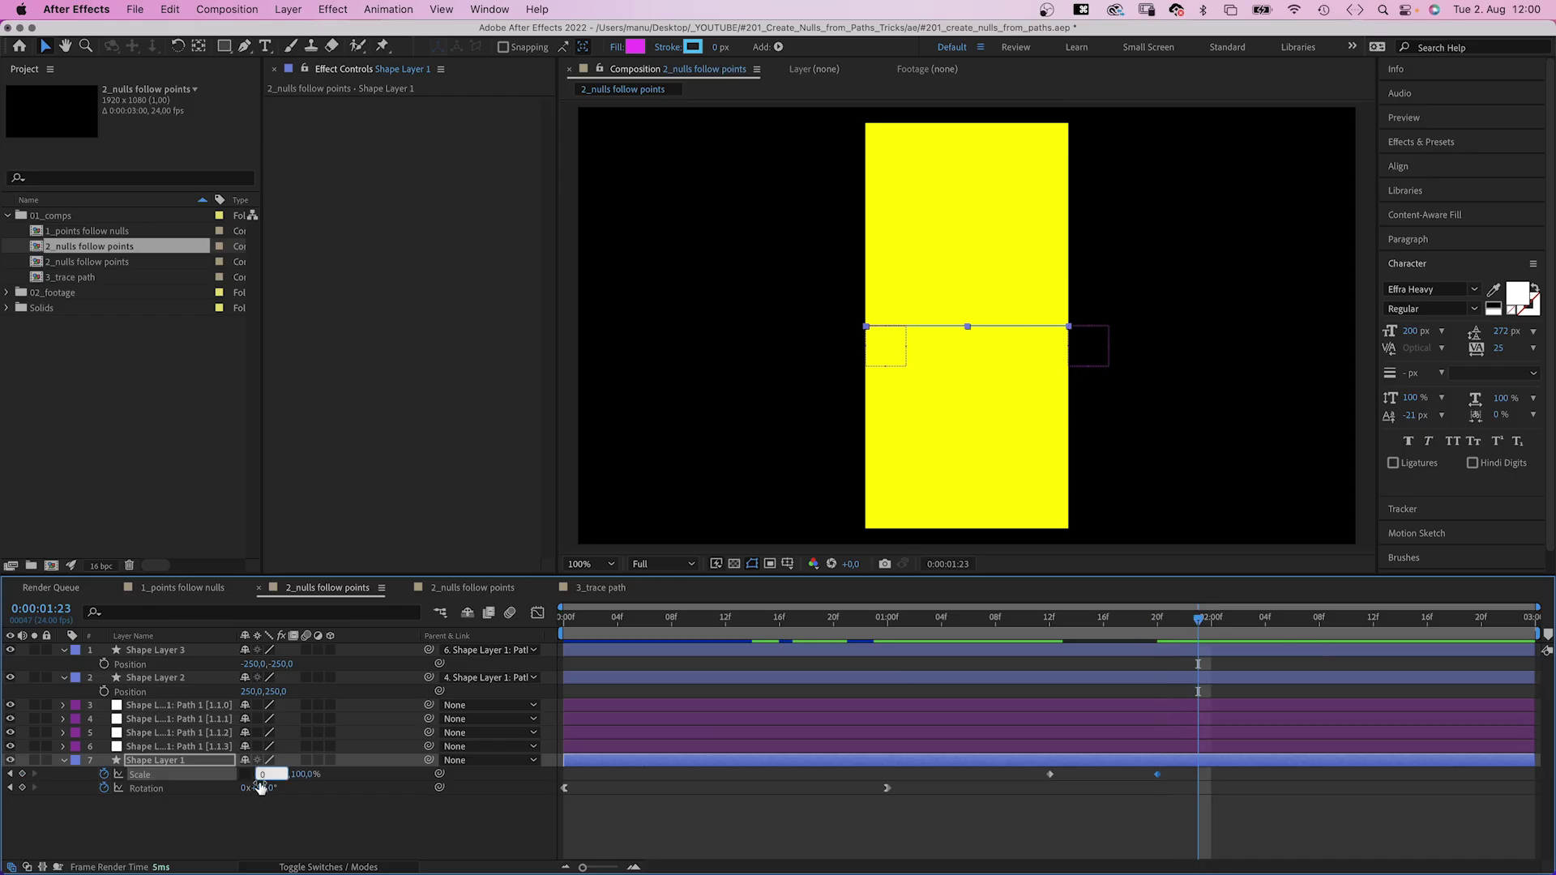
Add later Scale keyframes with width 8% and then back to 0%
{"action": "type", "text": "8"}
{"action": "key", "text": "Return"}
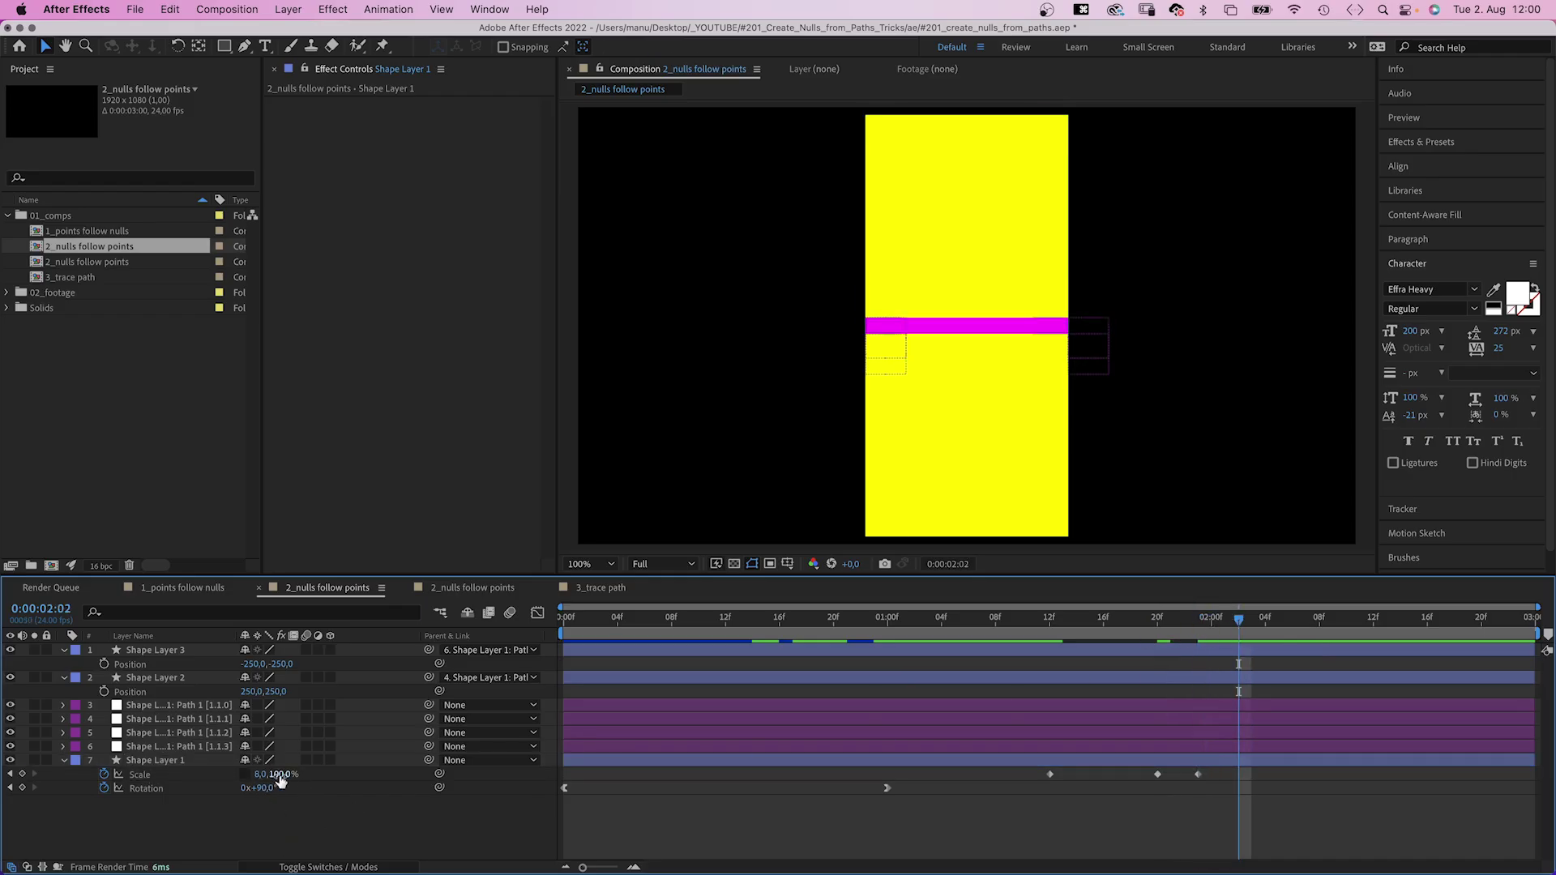
{"action": "type", "text": "0"}
{"action": "key", "text": "Return"}
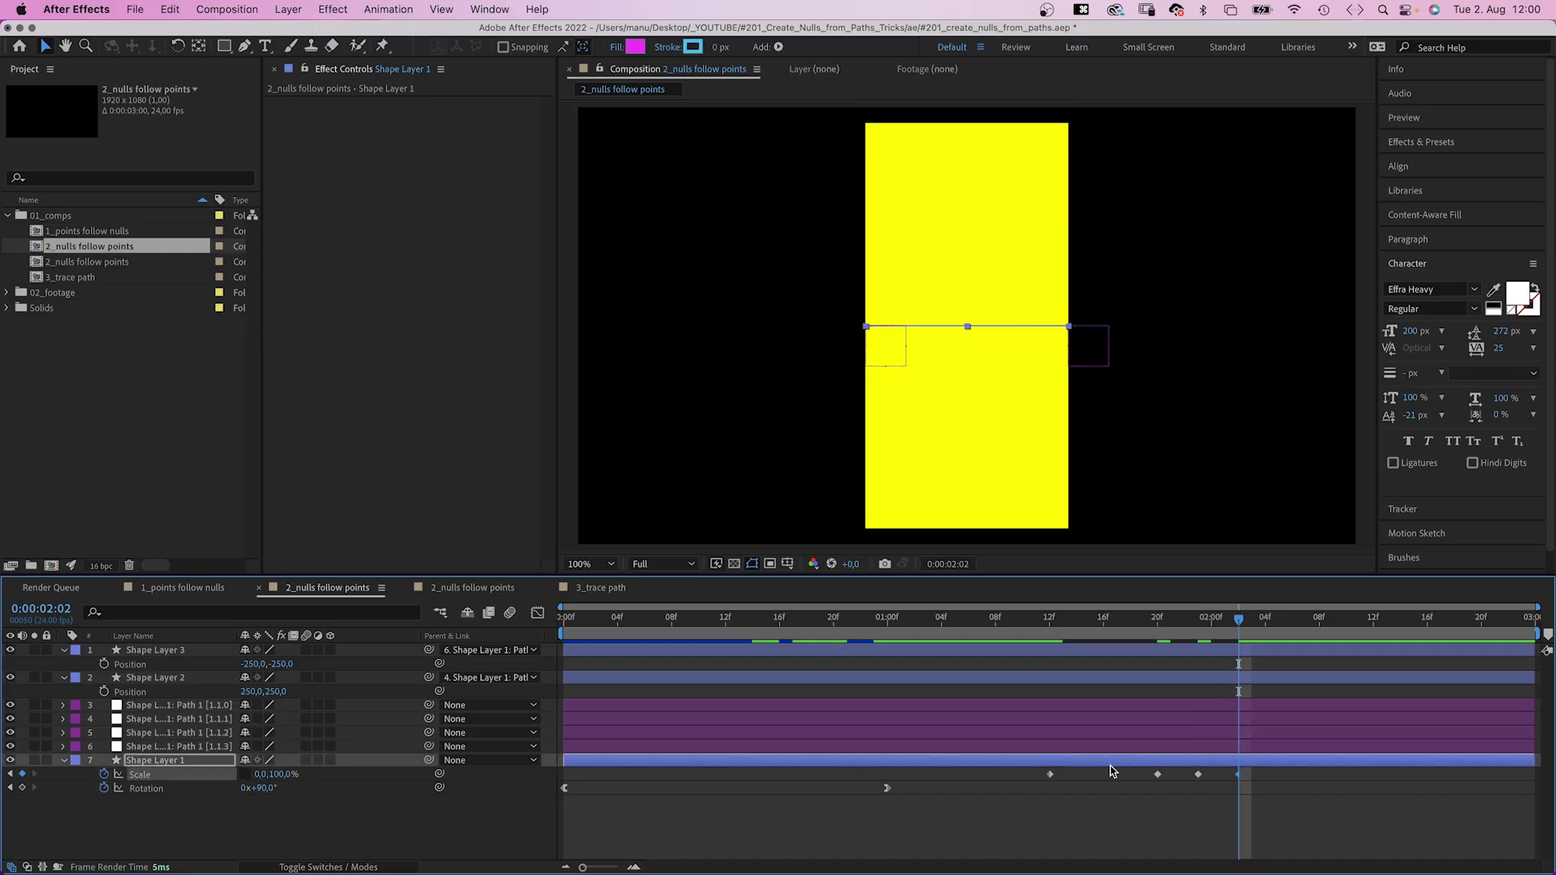
Ease the scale keyframes in the speed graph and return to the start
{"action": "left_click_drag", "start_coordinate": [1170, 818], "coordinate": [1033, 780]}
{"action": "left_click", "coordinate": [537, 613]}
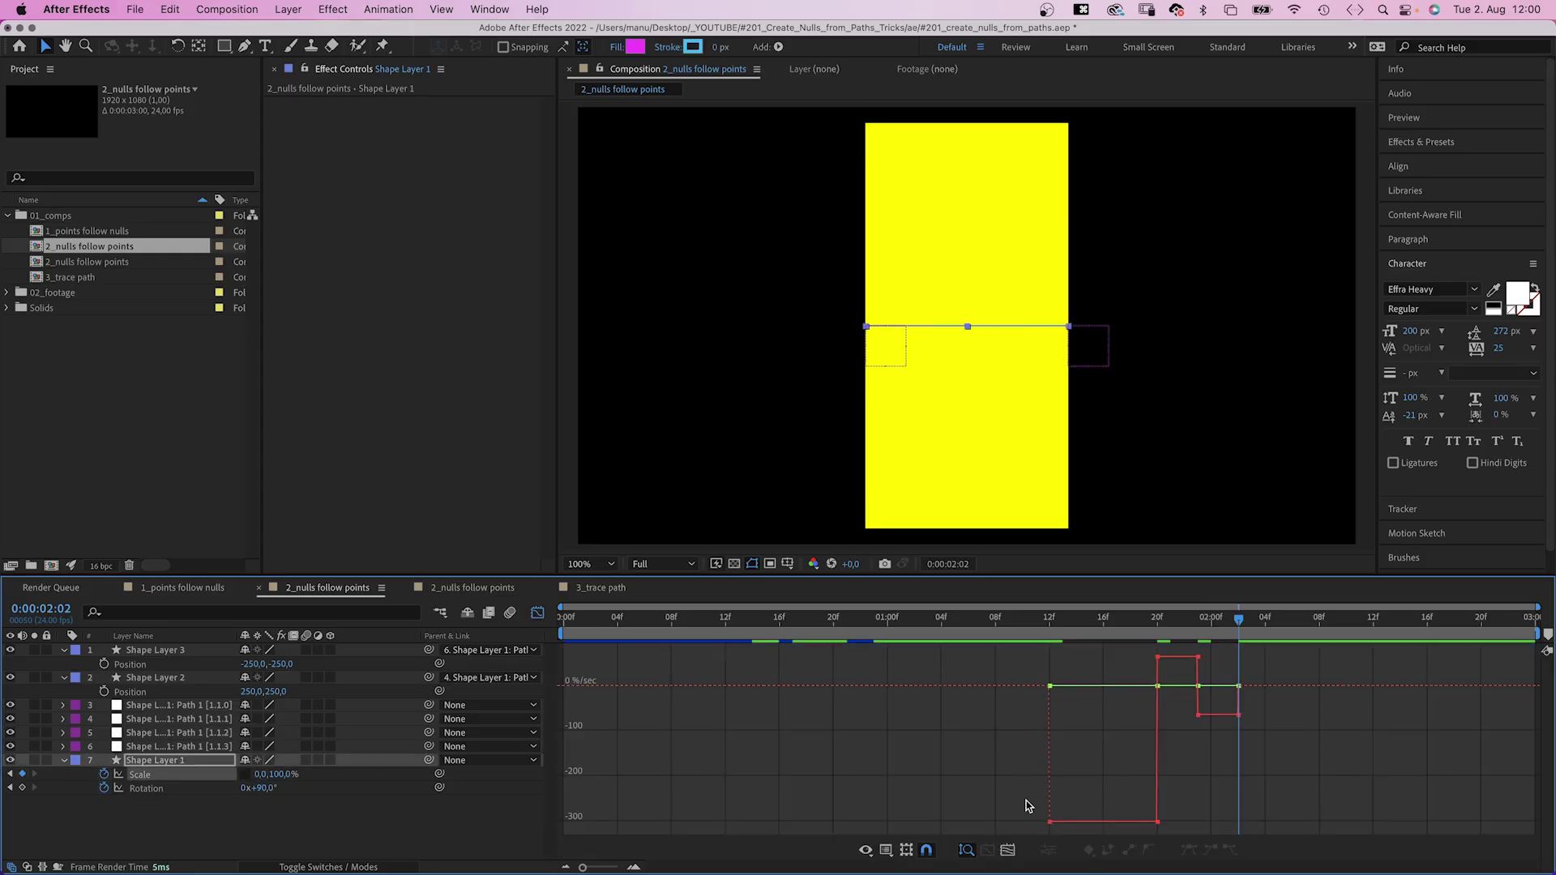
{"action": "left_click_drag", "start_coordinate": [1057, 821], "coordinate": [1151, 669]}
{"action": "left_click", "coordinate": [536, 613]}
{"action": "left_click", "coordinate": [573, 625]}
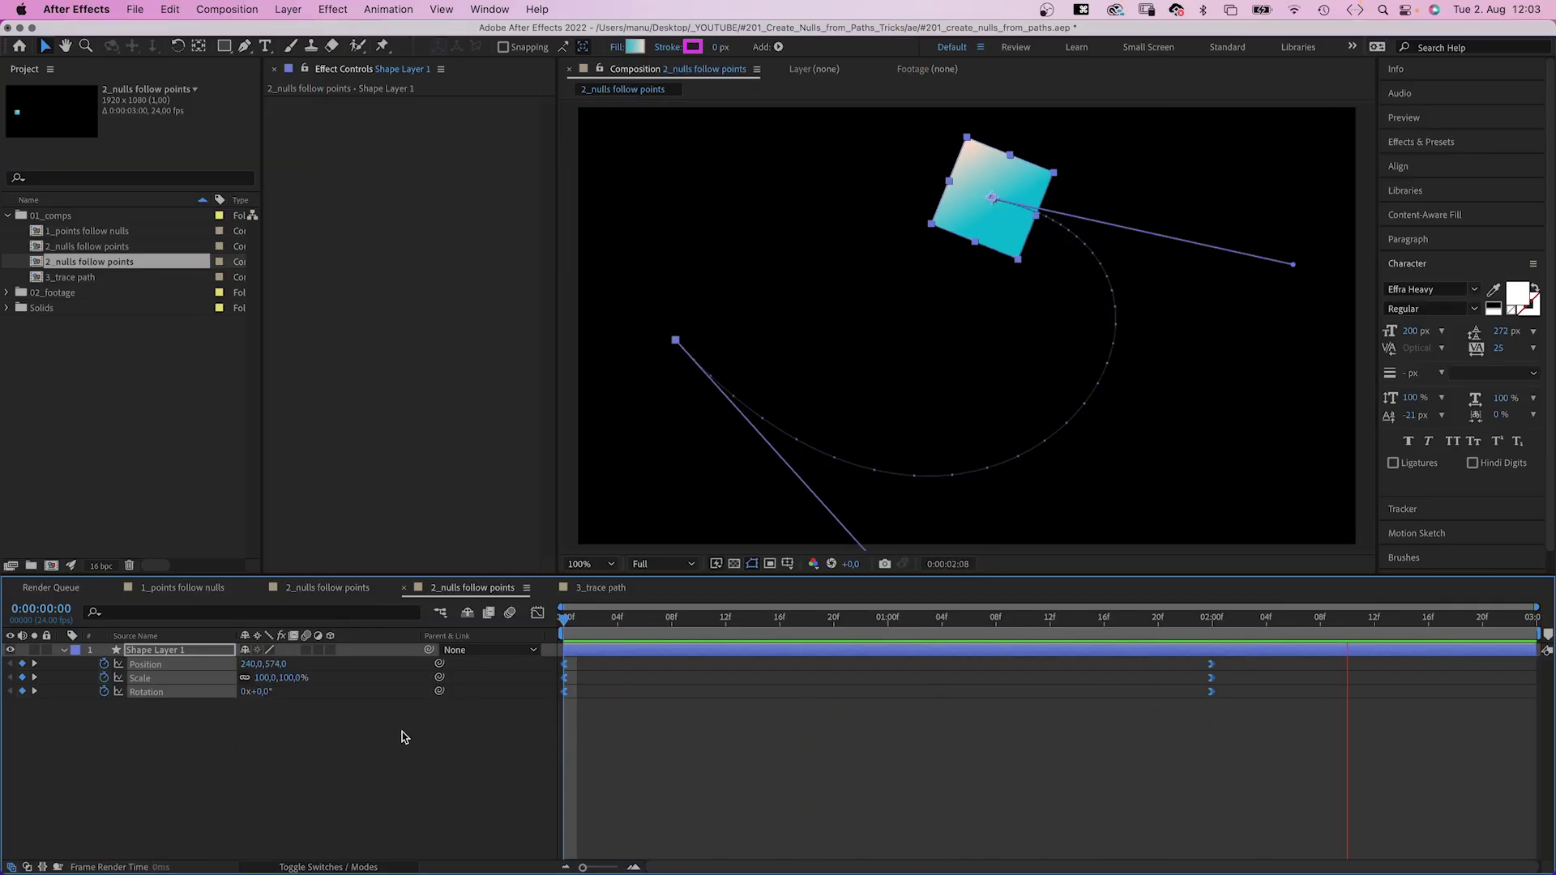
Convert the gradient square's Rectangle Path 1 into a Bezier path
{"action": "key", "text": "space"}
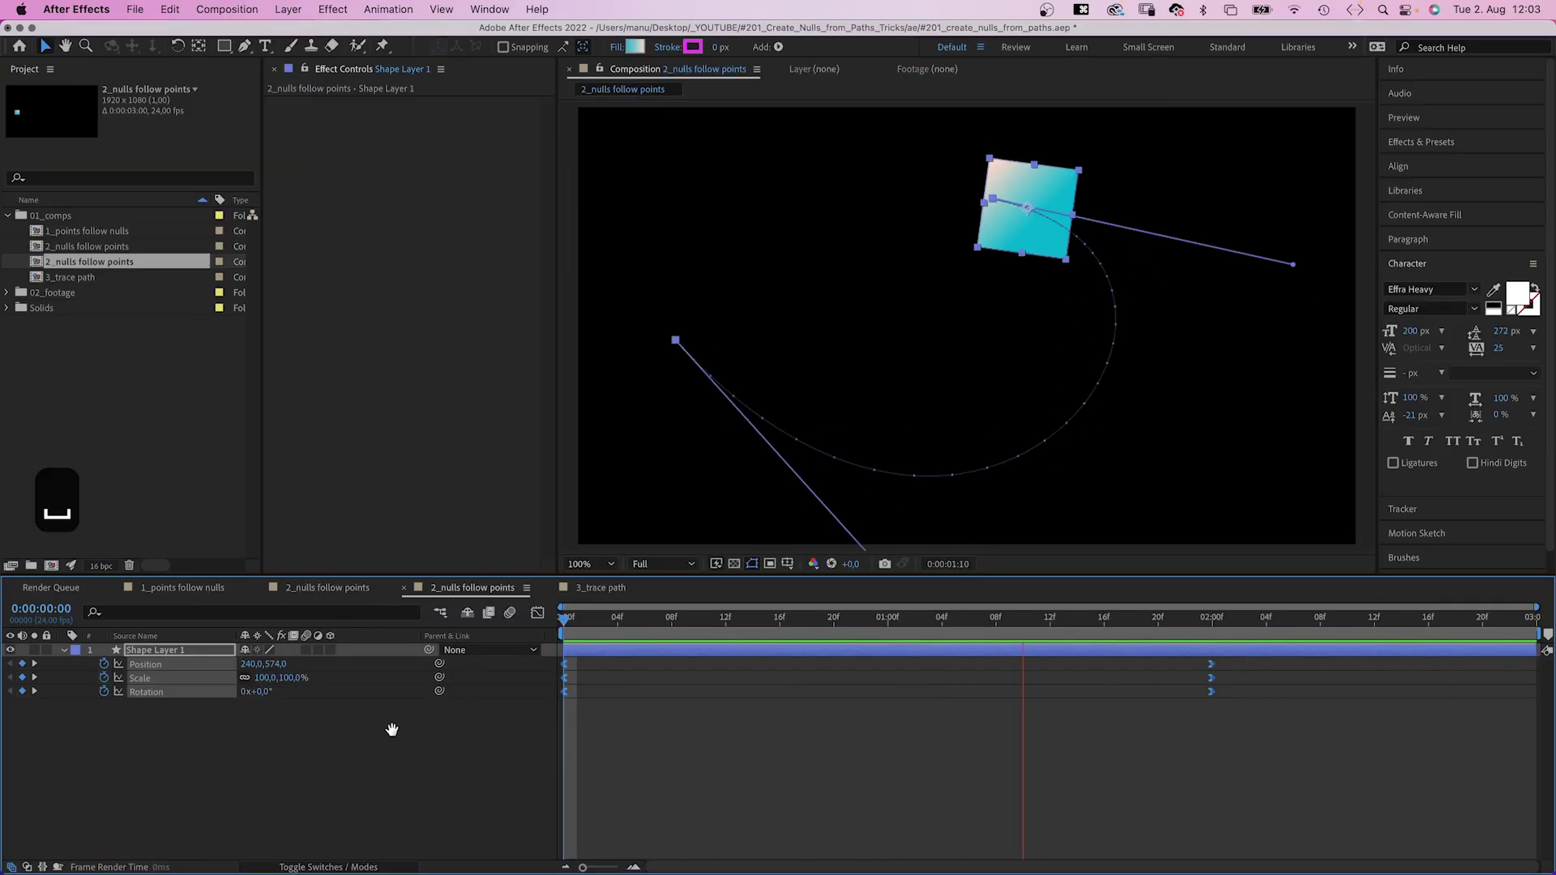
{"action": "left_click", "coordinate": [62, 650]}
{"action": "left_click", "coordinate": [62, 650]}
{"action": "left_click", "coordinate": [77, 665]}
{"action": "left_click", "coordinate": [92, 678]}
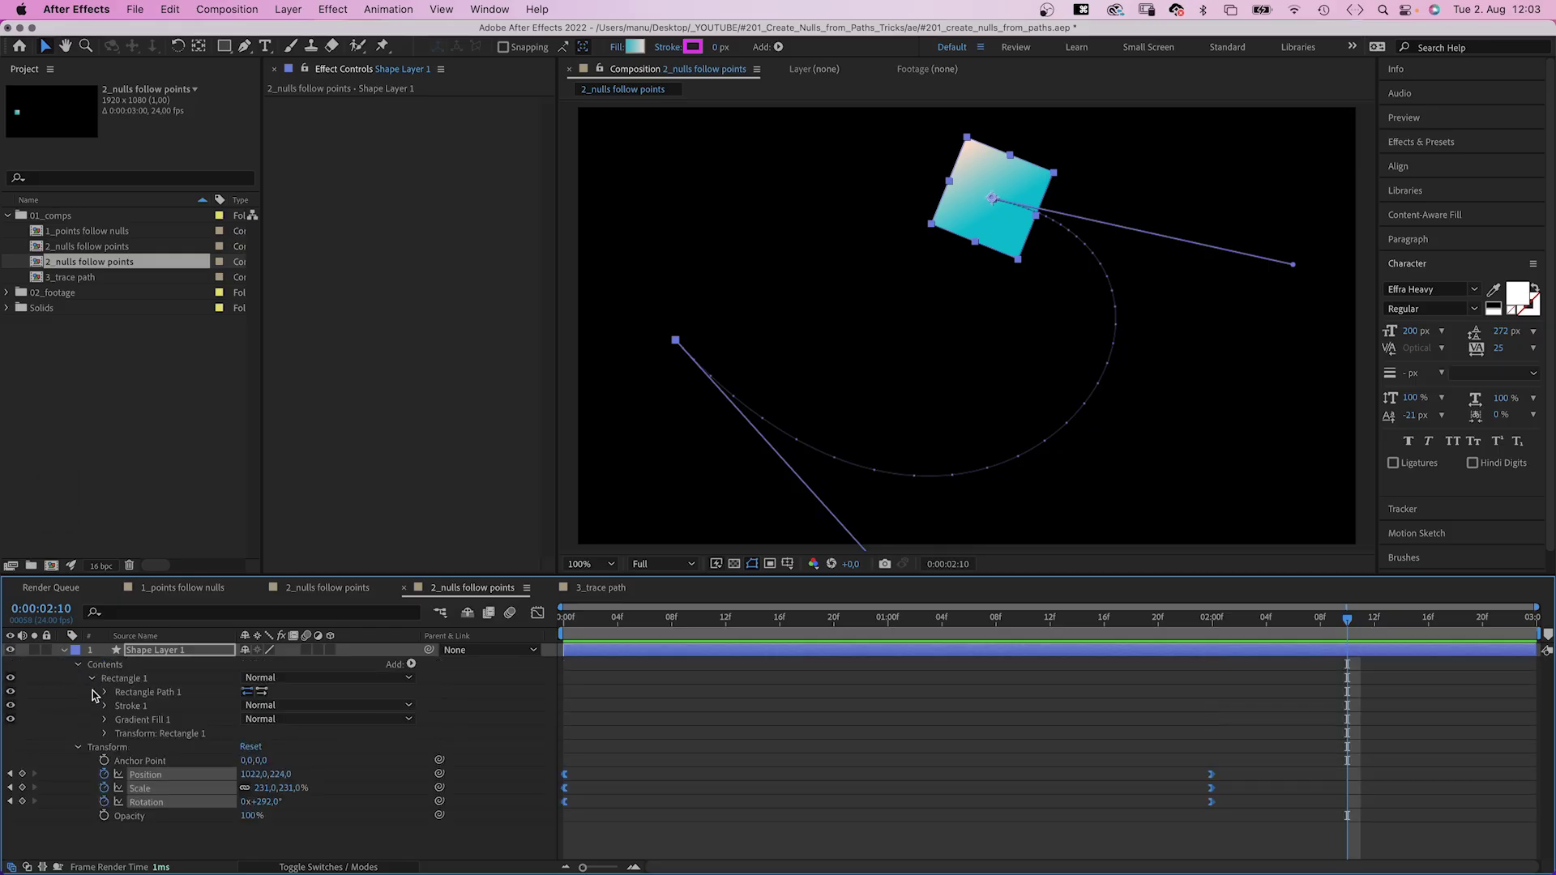
{"action": "left_click", "coordinate": [109, 697]}
{"action": "left_click", "coordinate": [106, 693]}
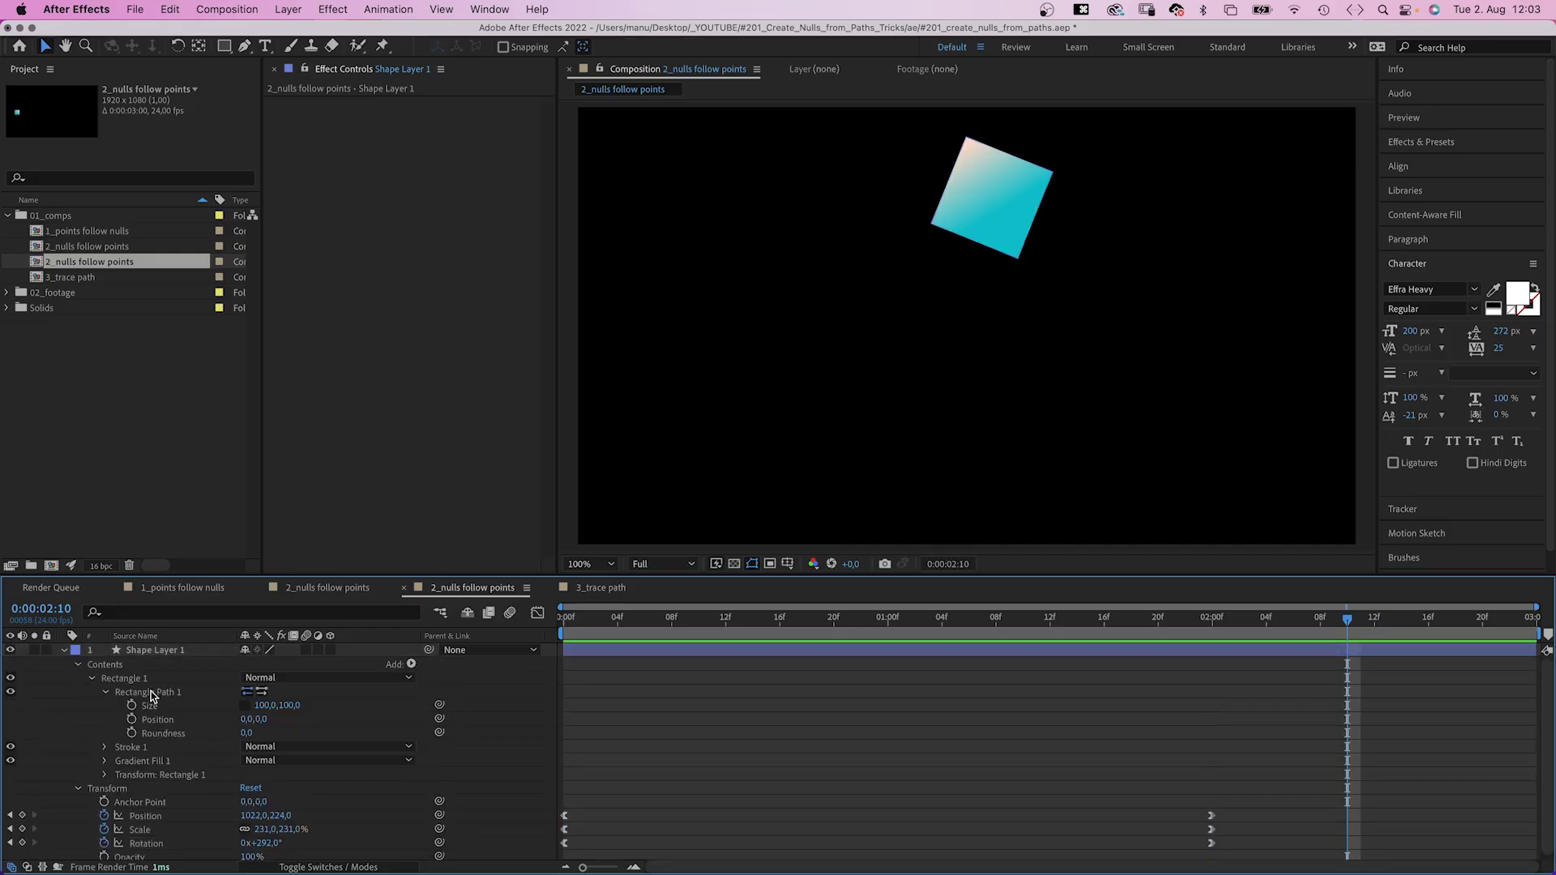
{"action": "right_click", "coordinate": [151, 695]}
{"action": "left_click", "coordinate": [186, 750]}
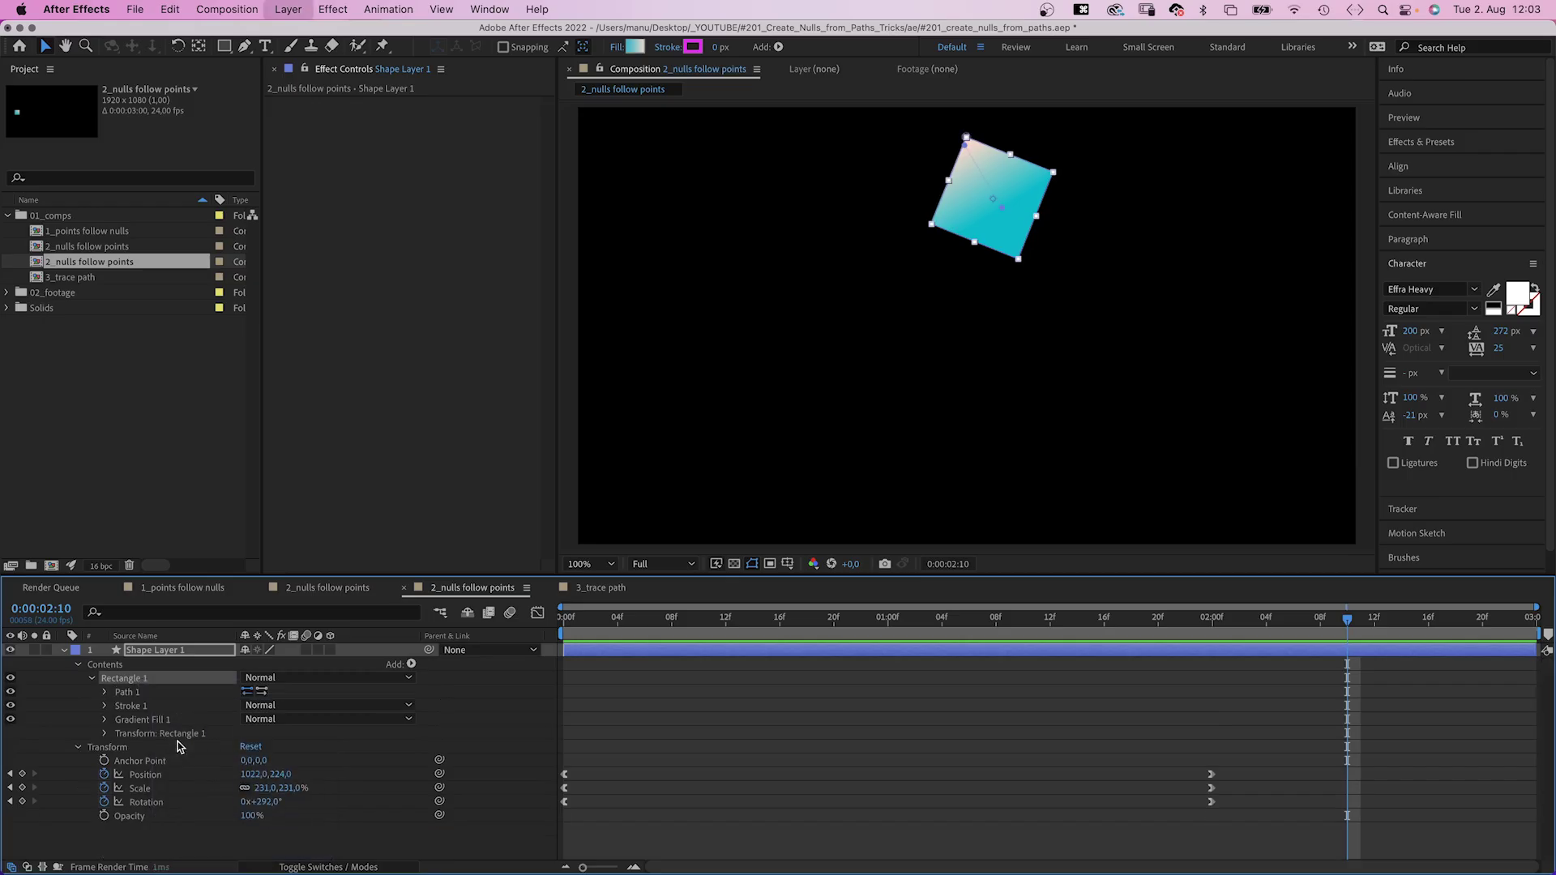
Run Create Nulls From Paths.jsx with Nulls Follow Points on the Path property
{"action": "left_click", "coordinate": [117, 694]}
{"action": "left_click", "coordinate": [105, 693]}
{"action": "left_click", "coordinate": [150, 706]}
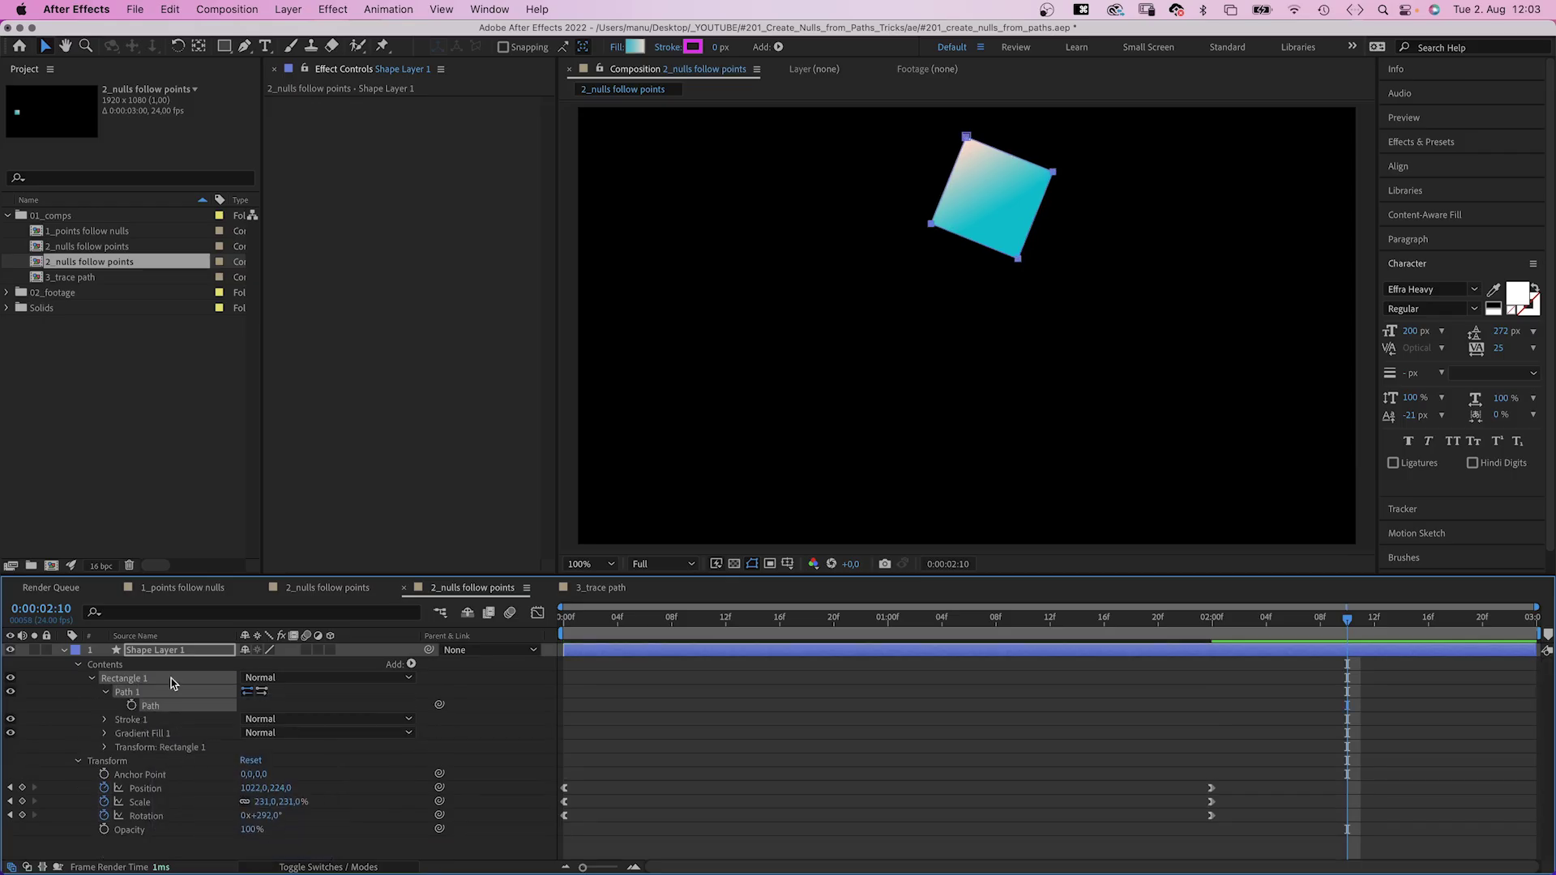
{"action": "left_click", "coordinate": [490, 9]}
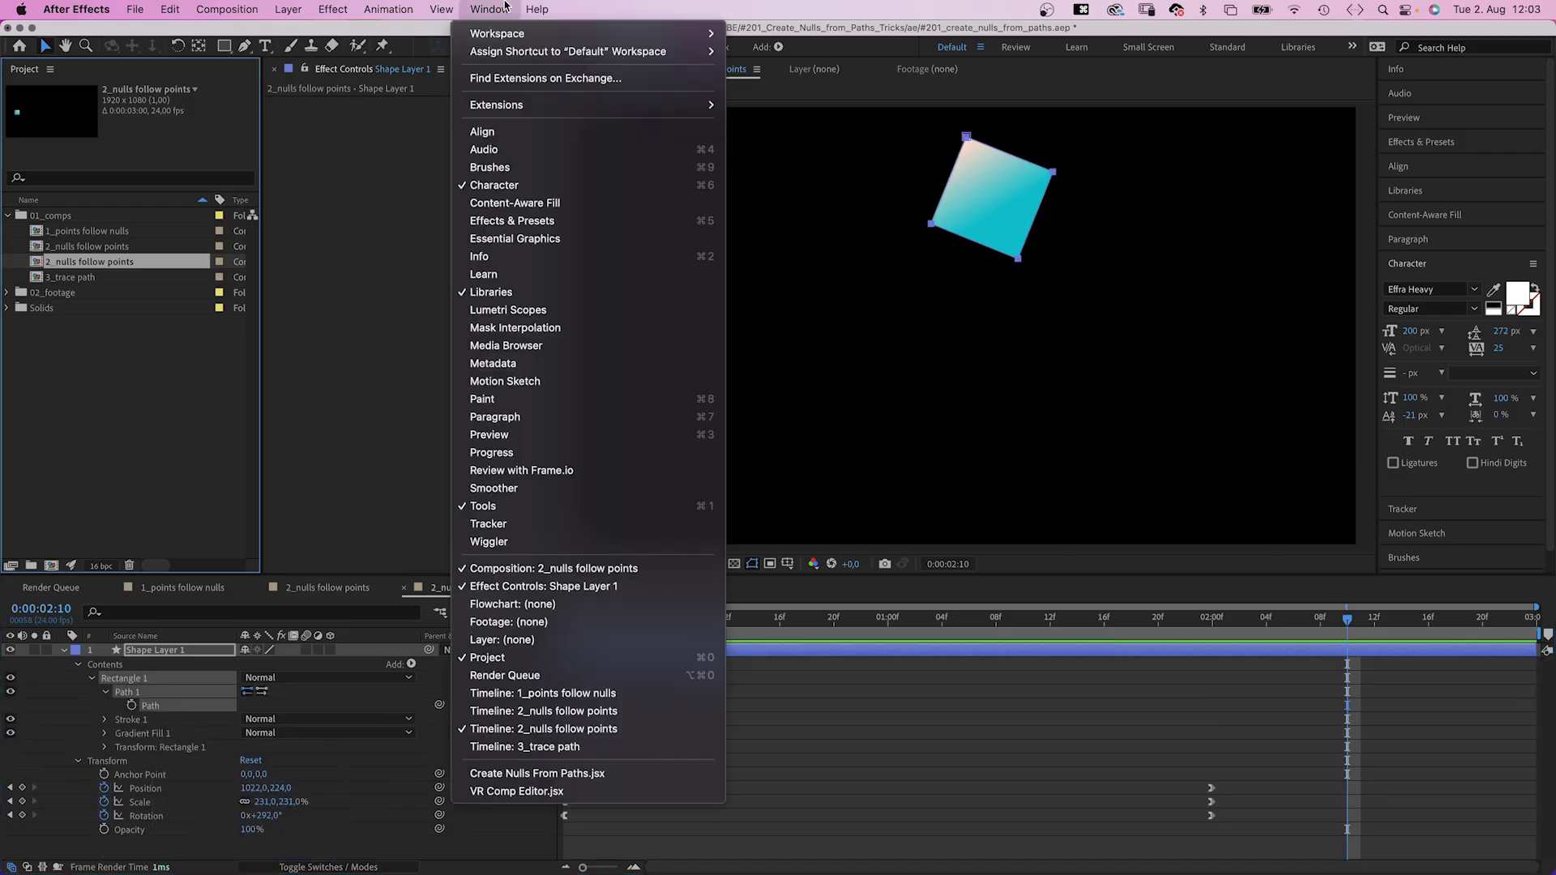
{"action": "left_click", "coordinate": [608, 772]}
{"action": "left_click", "coordinate": [708, 332]}
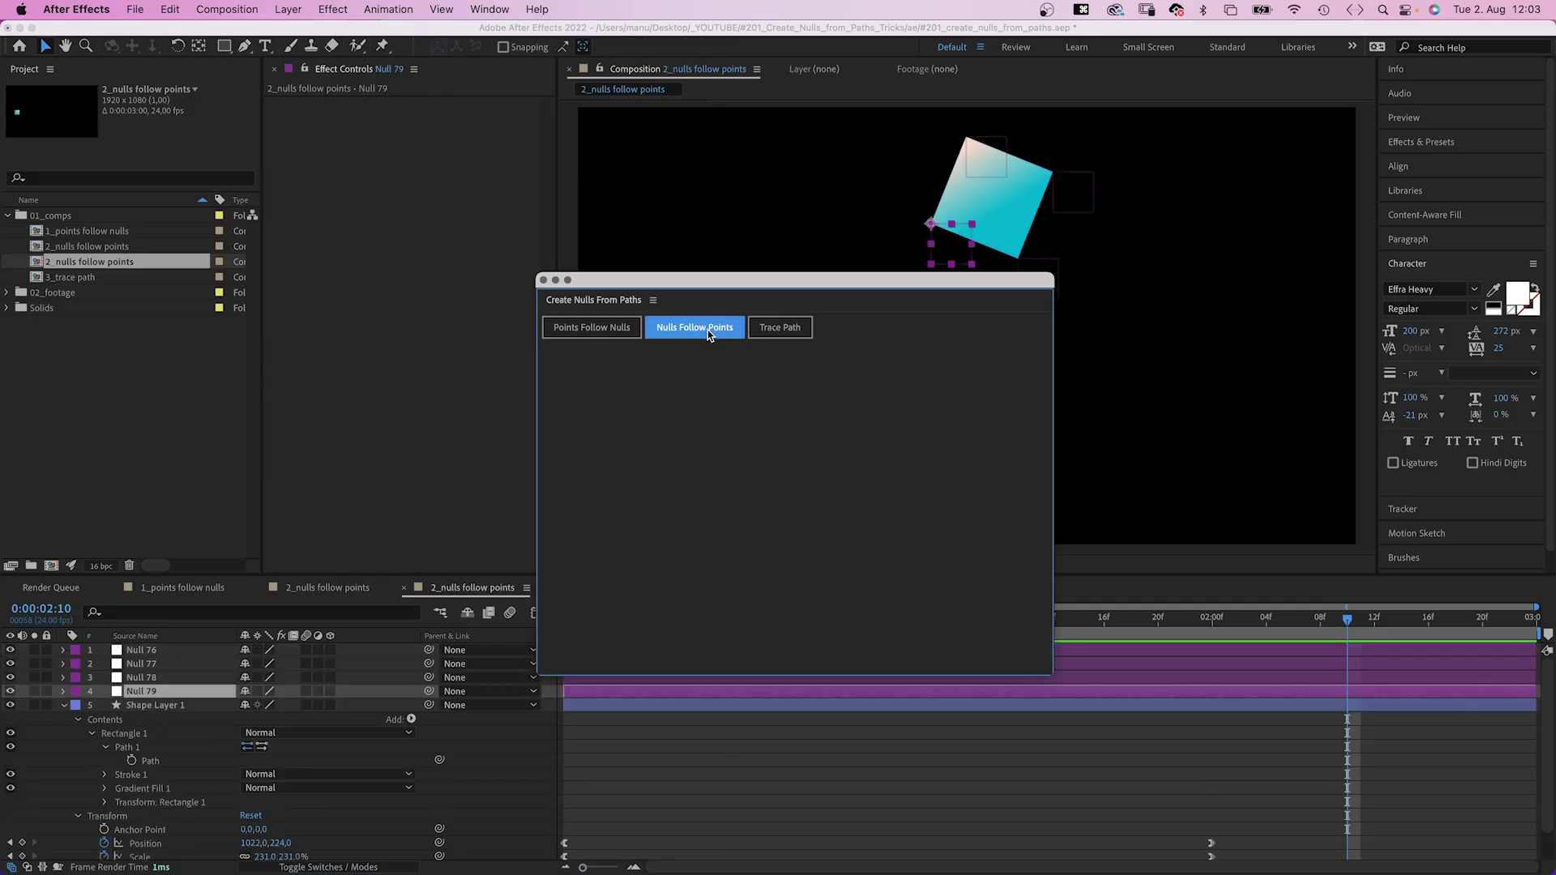
{"action": "left_click", "coordinate": [543, 280]}
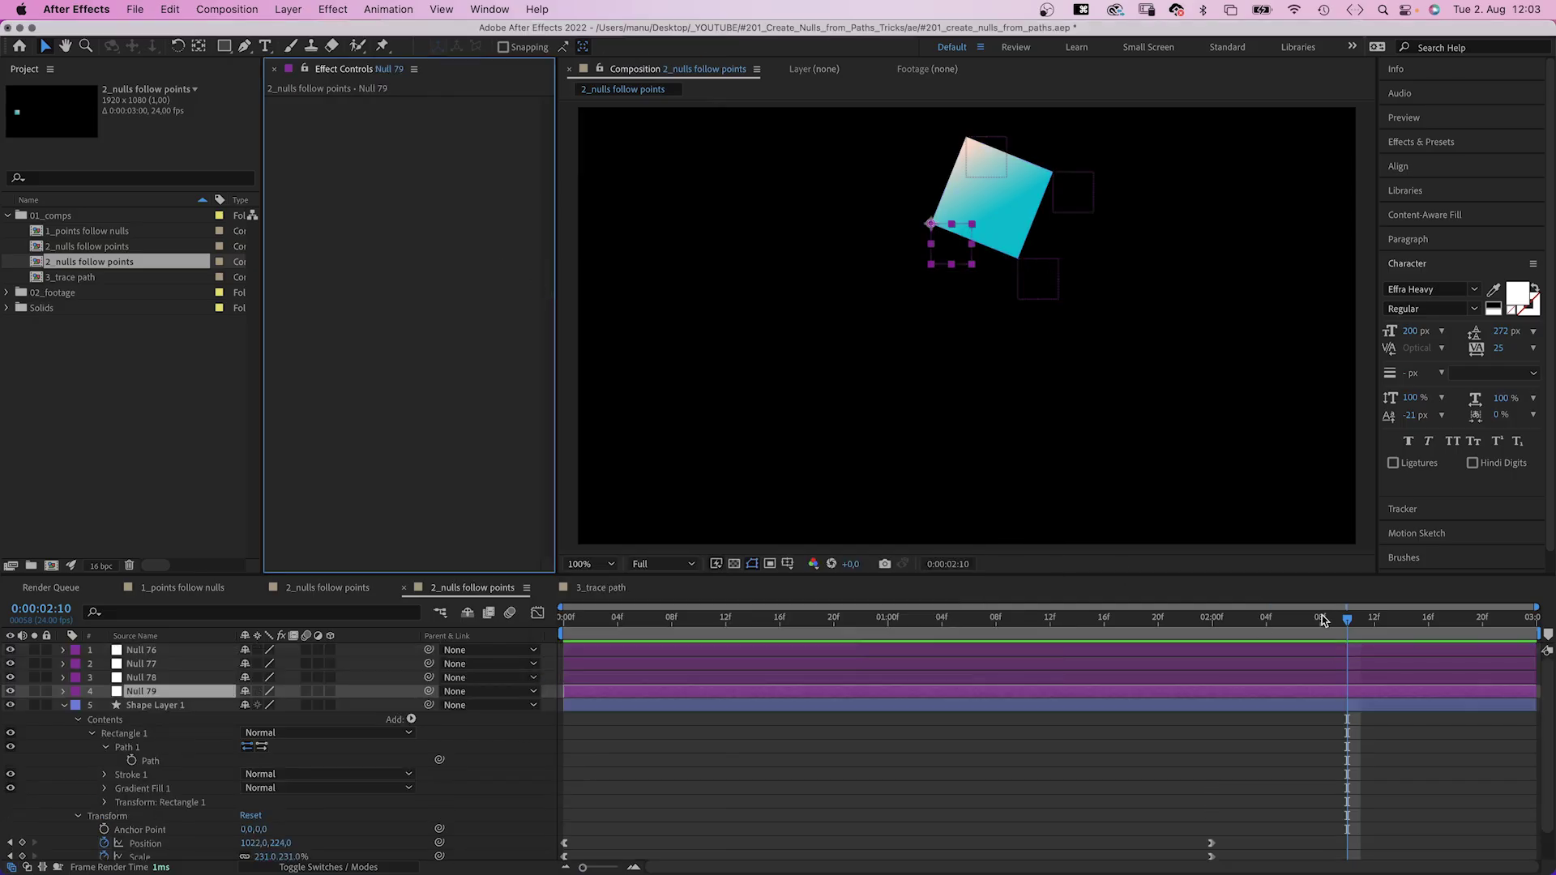
{"action": "left_click_drag", "start_coordinate": [1326, 621], "coordinate": [854, 691]}
Create a new comp-sized ellipse shape layer
{"action": "left_click", "coordinate": [64, 705]}
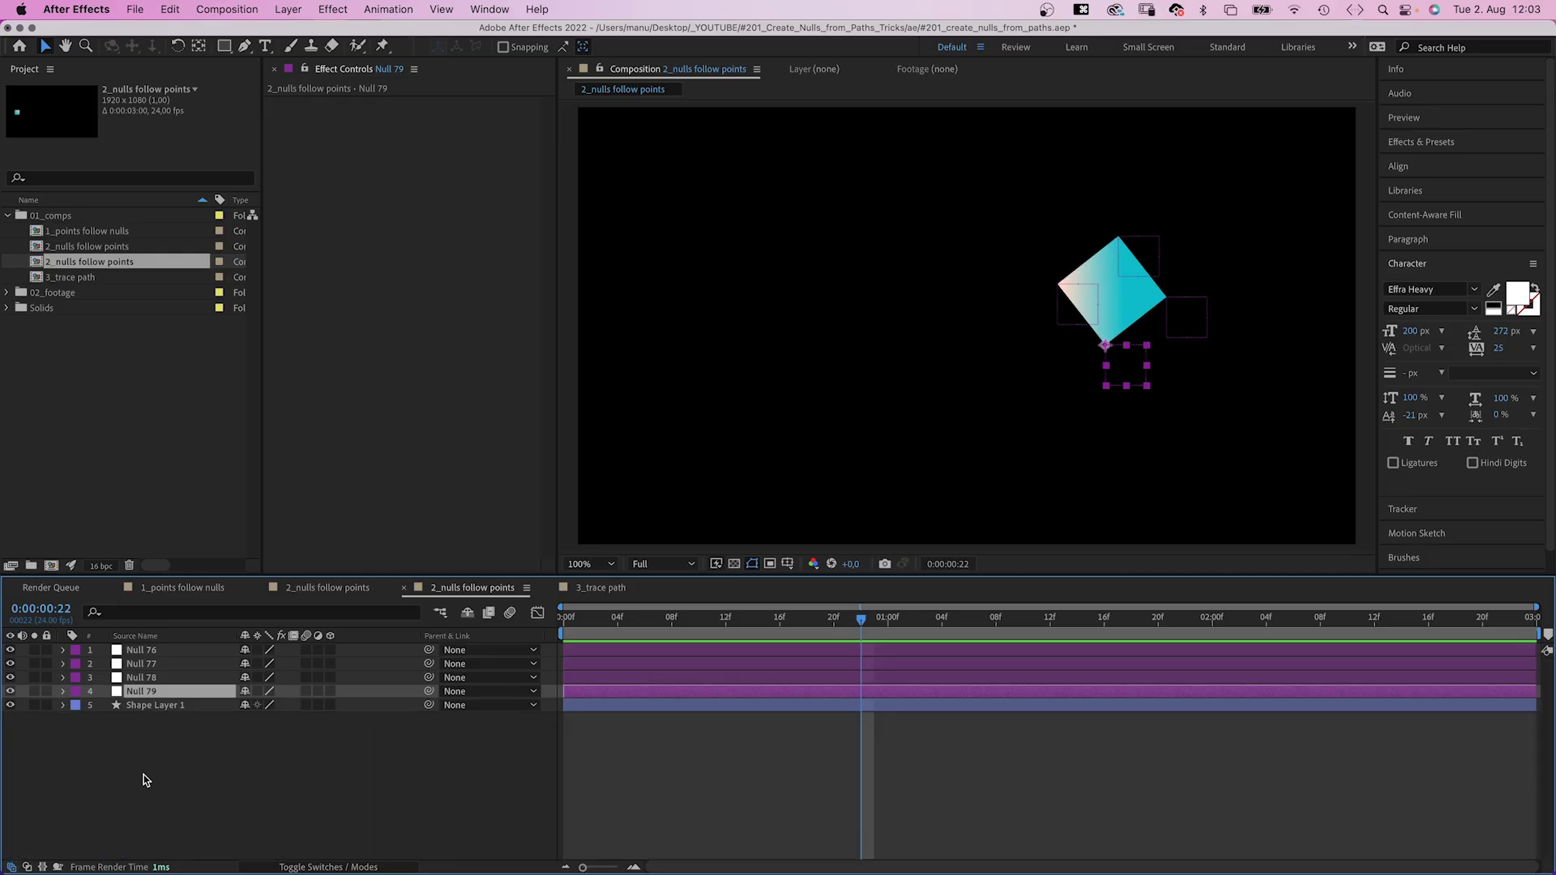
{"action": "left_click", "coordinate": [146, 811]}
{"action": "left_click", "coordinate": [224, 46]}
{"action": "left_click_drag", "start_coordinate": [224, 46], "coordinate": [284, 85]}
{"action": "double_click", "coordinate": [224, 48]}
{"action": "key", "text": "v"}
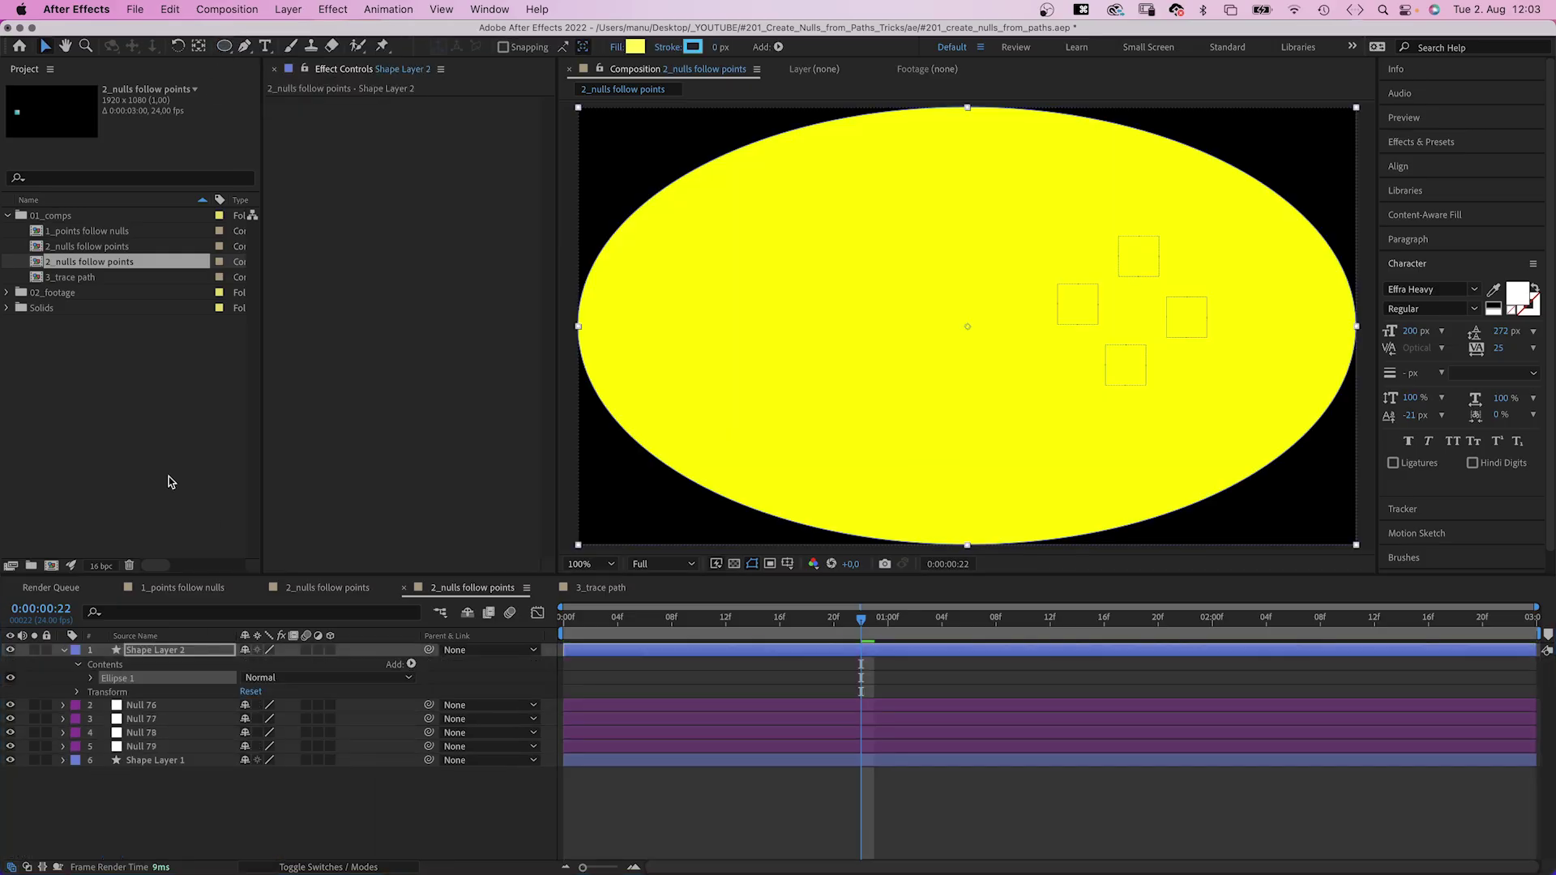
Size the ellipse to 2×2 and fill it white
{"action": "left_click", "coordinate": [92, 679]}
{"action": "left_click", "coordinate": [105, 692]}
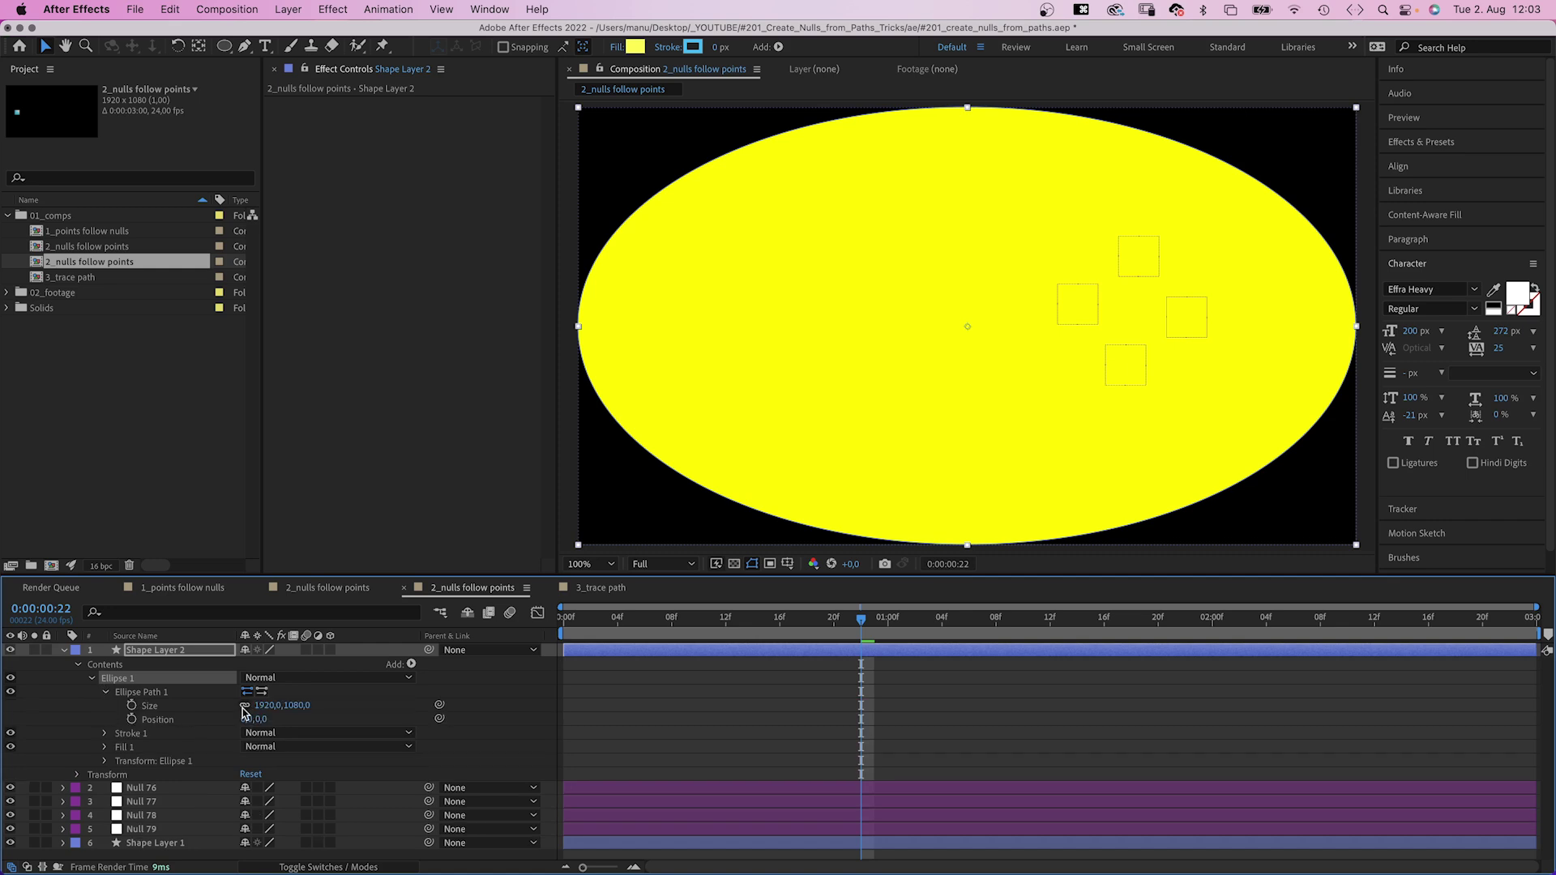
{"action": "type", "text": "2"}
{"action": "key", "text": "Tab"}
{"action": "type", "text": "2"}
{"action": "key", "text": "Return"}
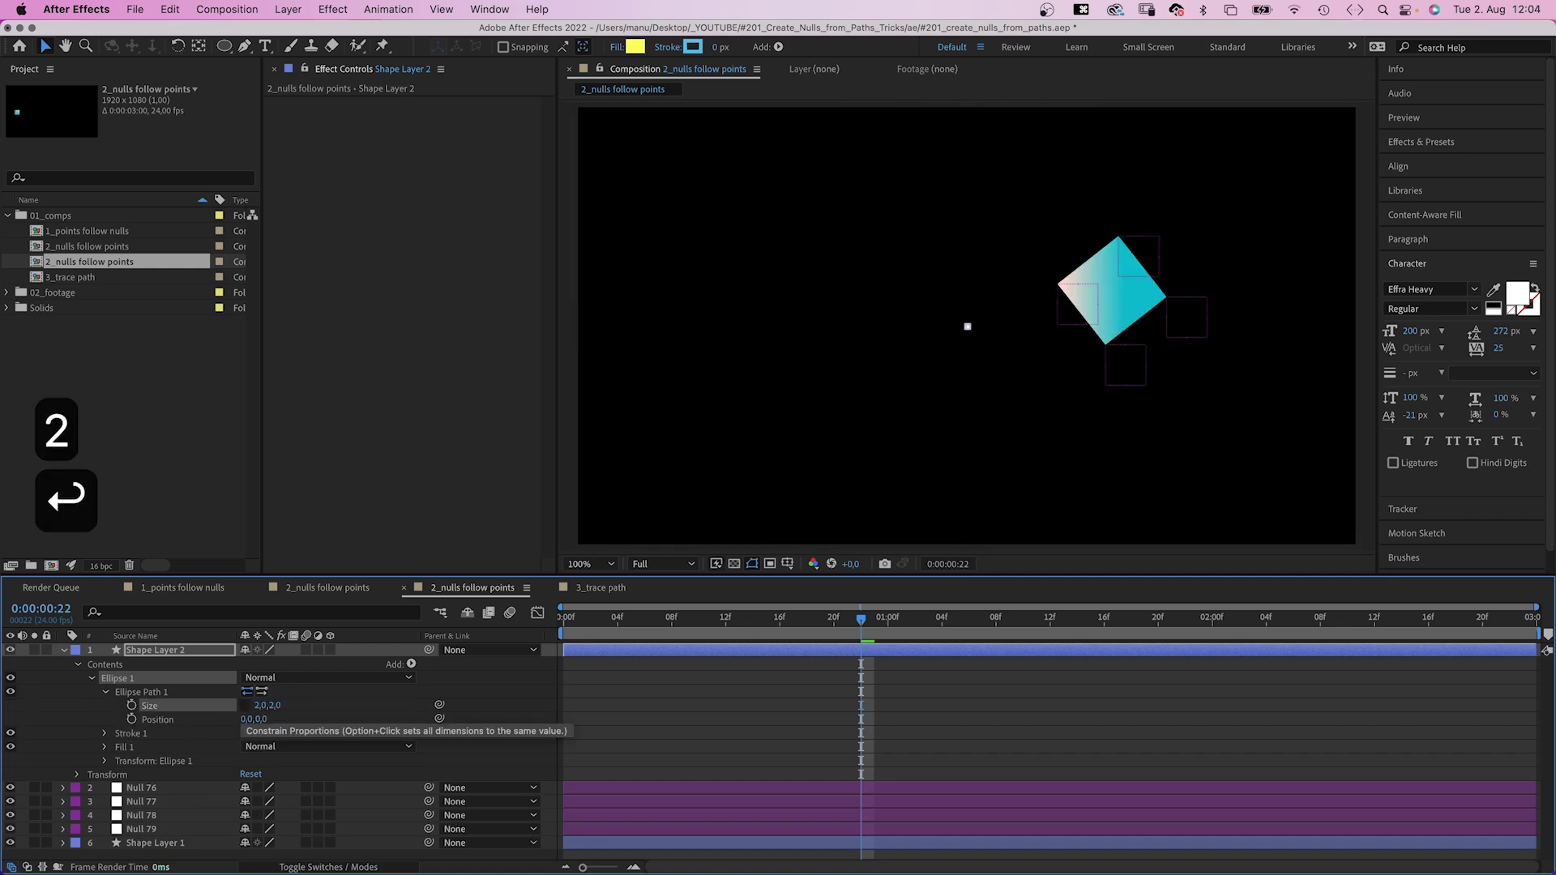
{"action": "left_click", "coordinate": [636, 47]}
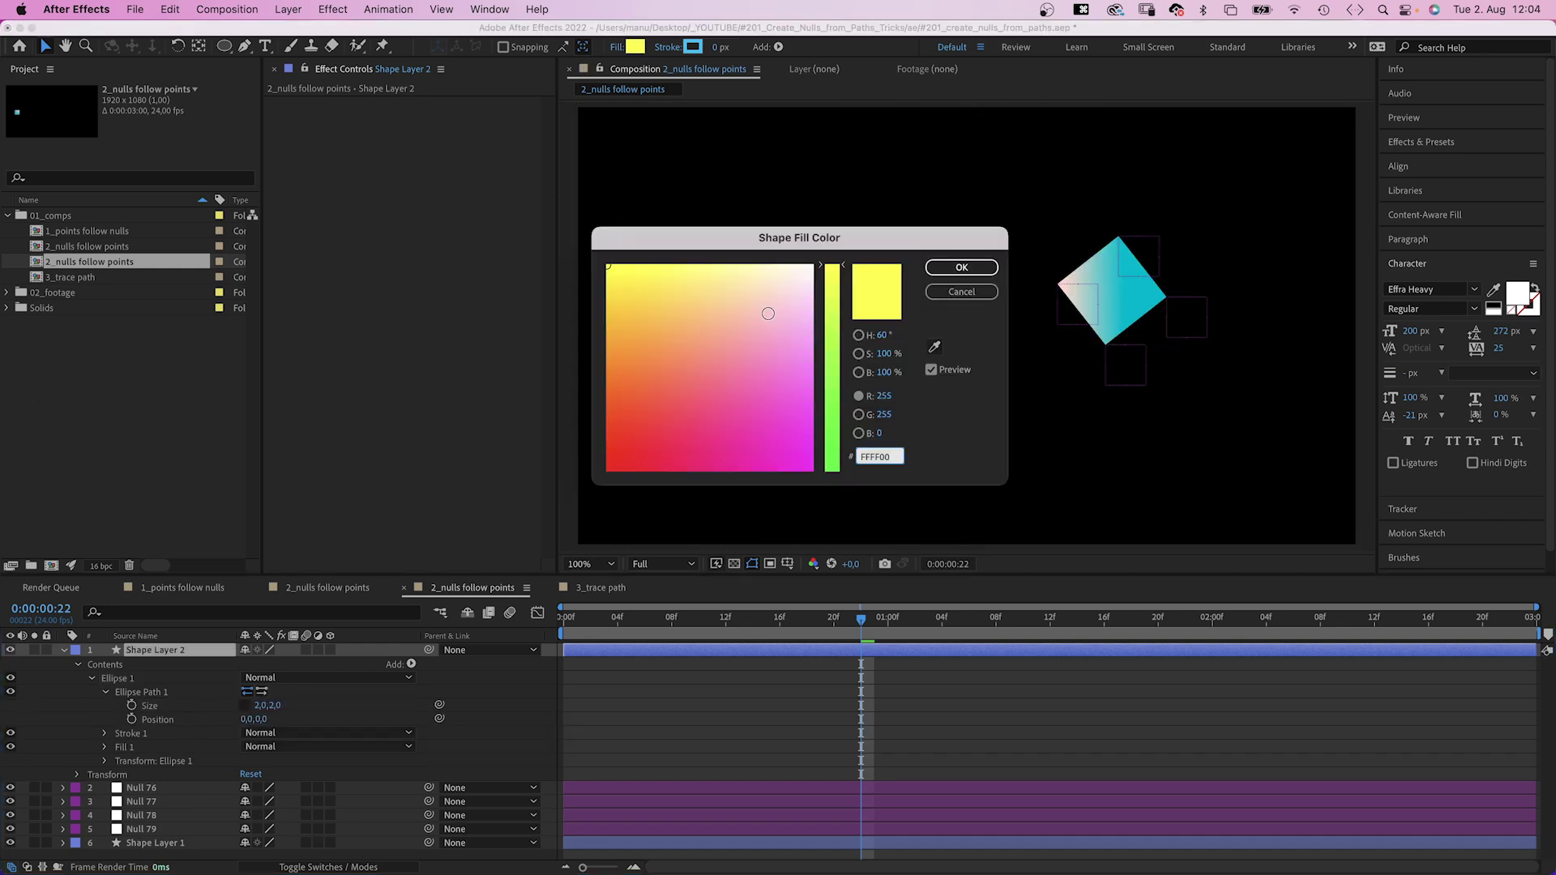
{"action": "left_click", "coordinate": [613, 266]}
{"action": "left_click", "coordinate": [960, 266]}
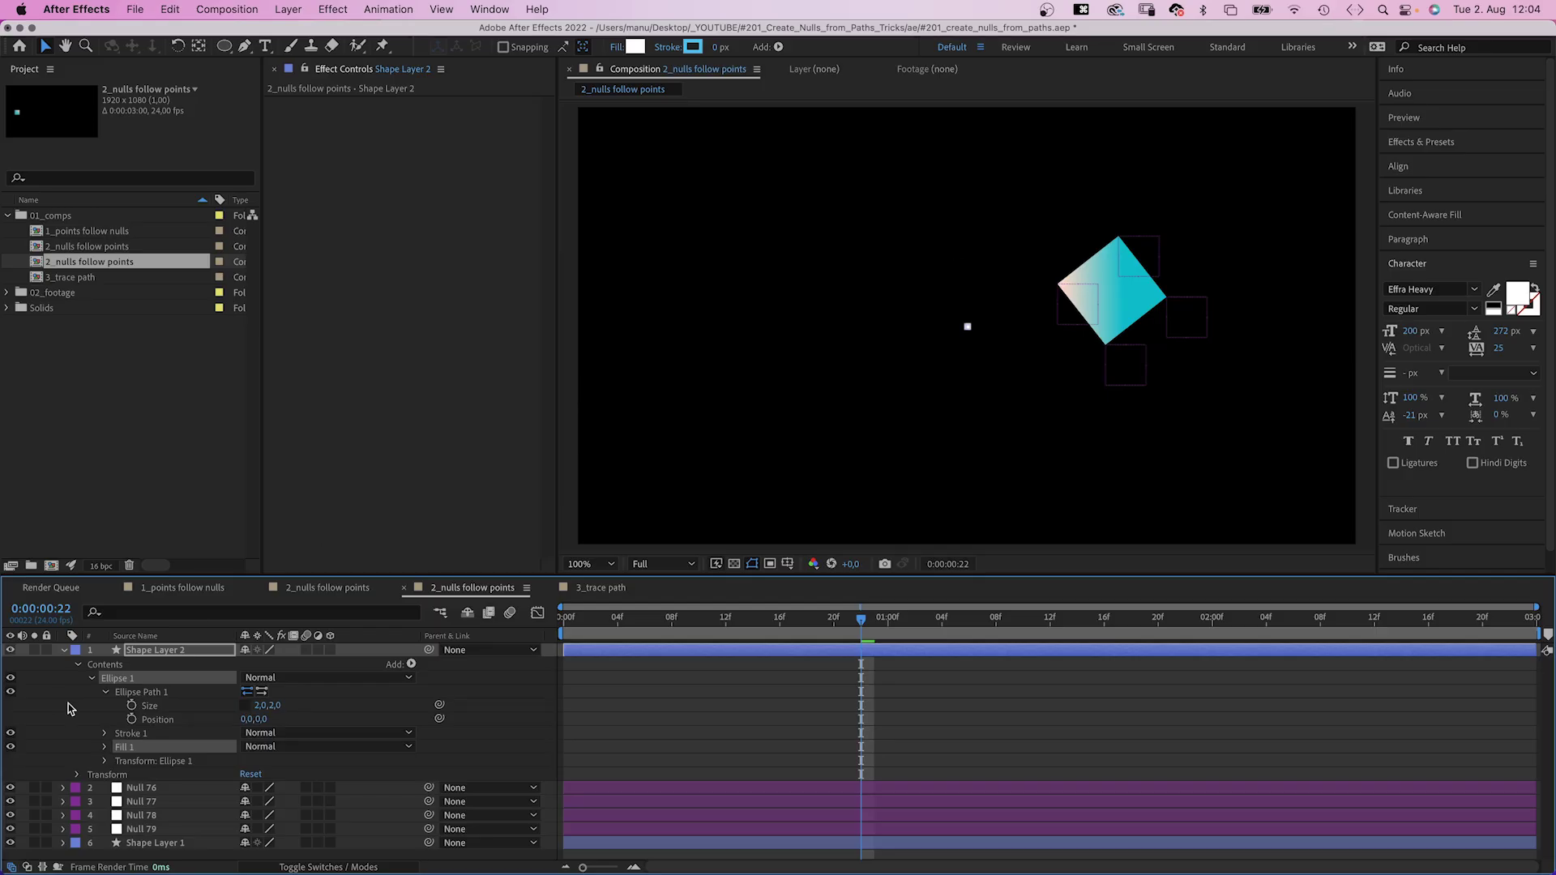
Pick-whip Shape Layer 2's Position to Null 76's Position
{"action": "left_click", "coordinate": [131, 789]}
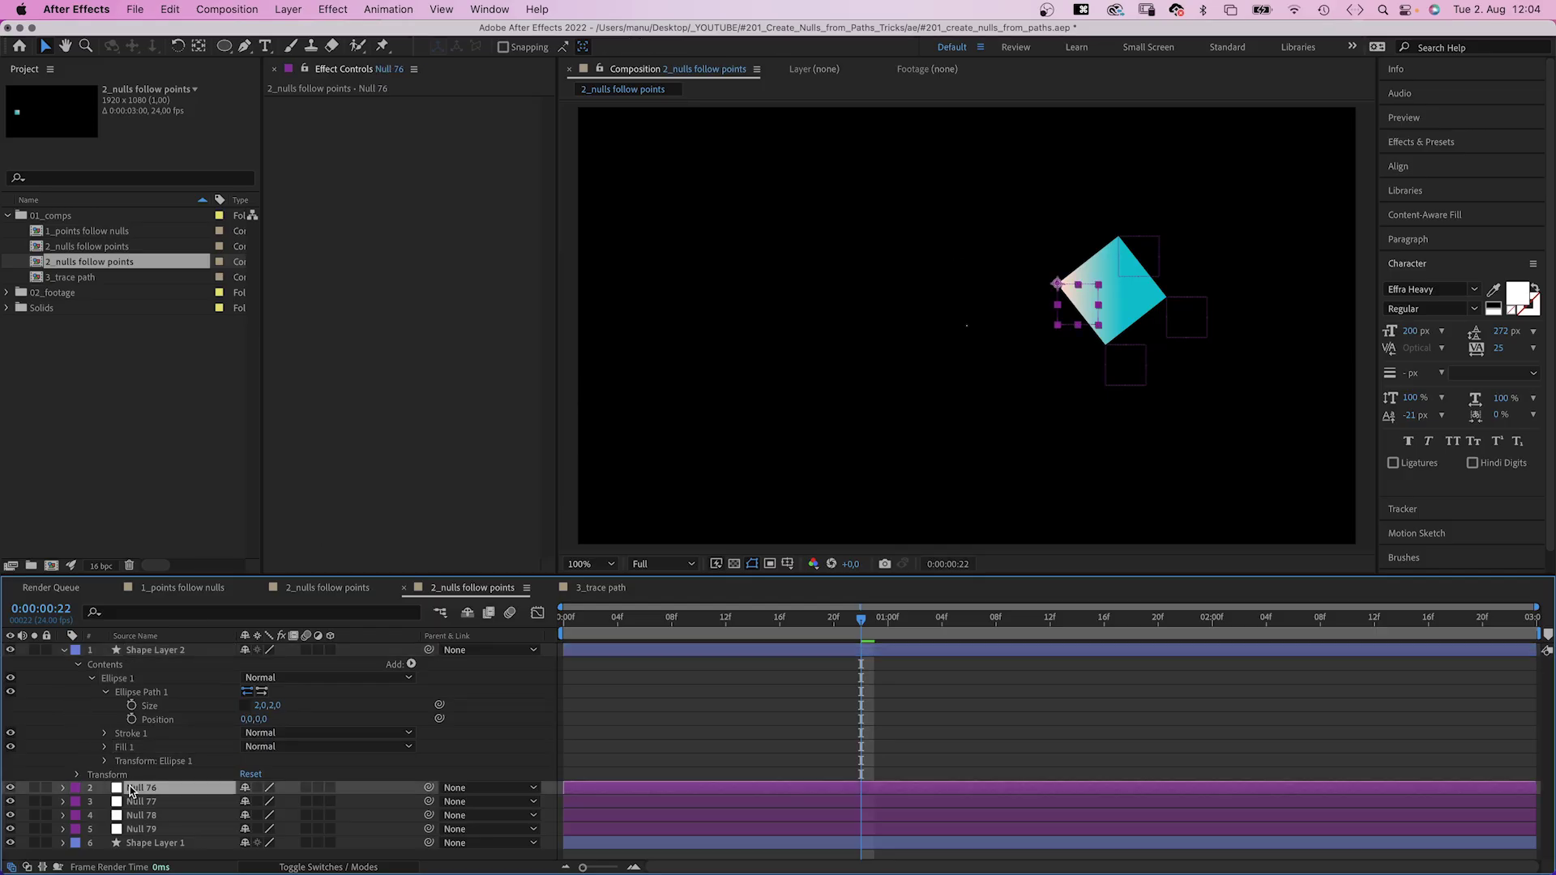
{"action": "key", "text": "p"}
{"action": "left_click", "coordinate": [146, 650], "text": "shift"}
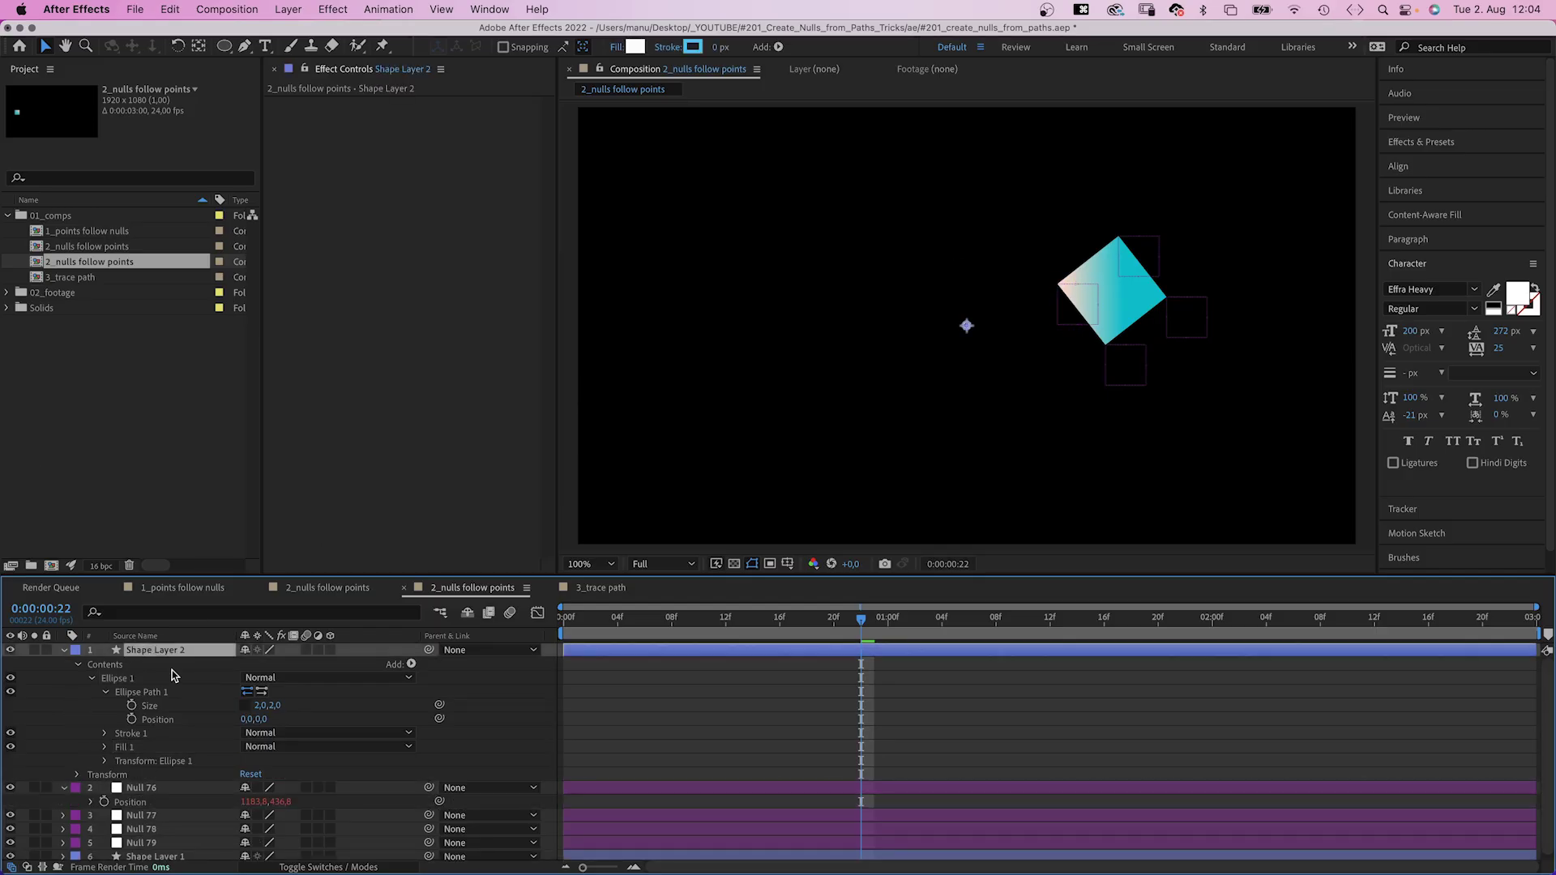
{"action": "key", "text": "p"}
{"action": "left_click", "coordinate": [440, 666]}
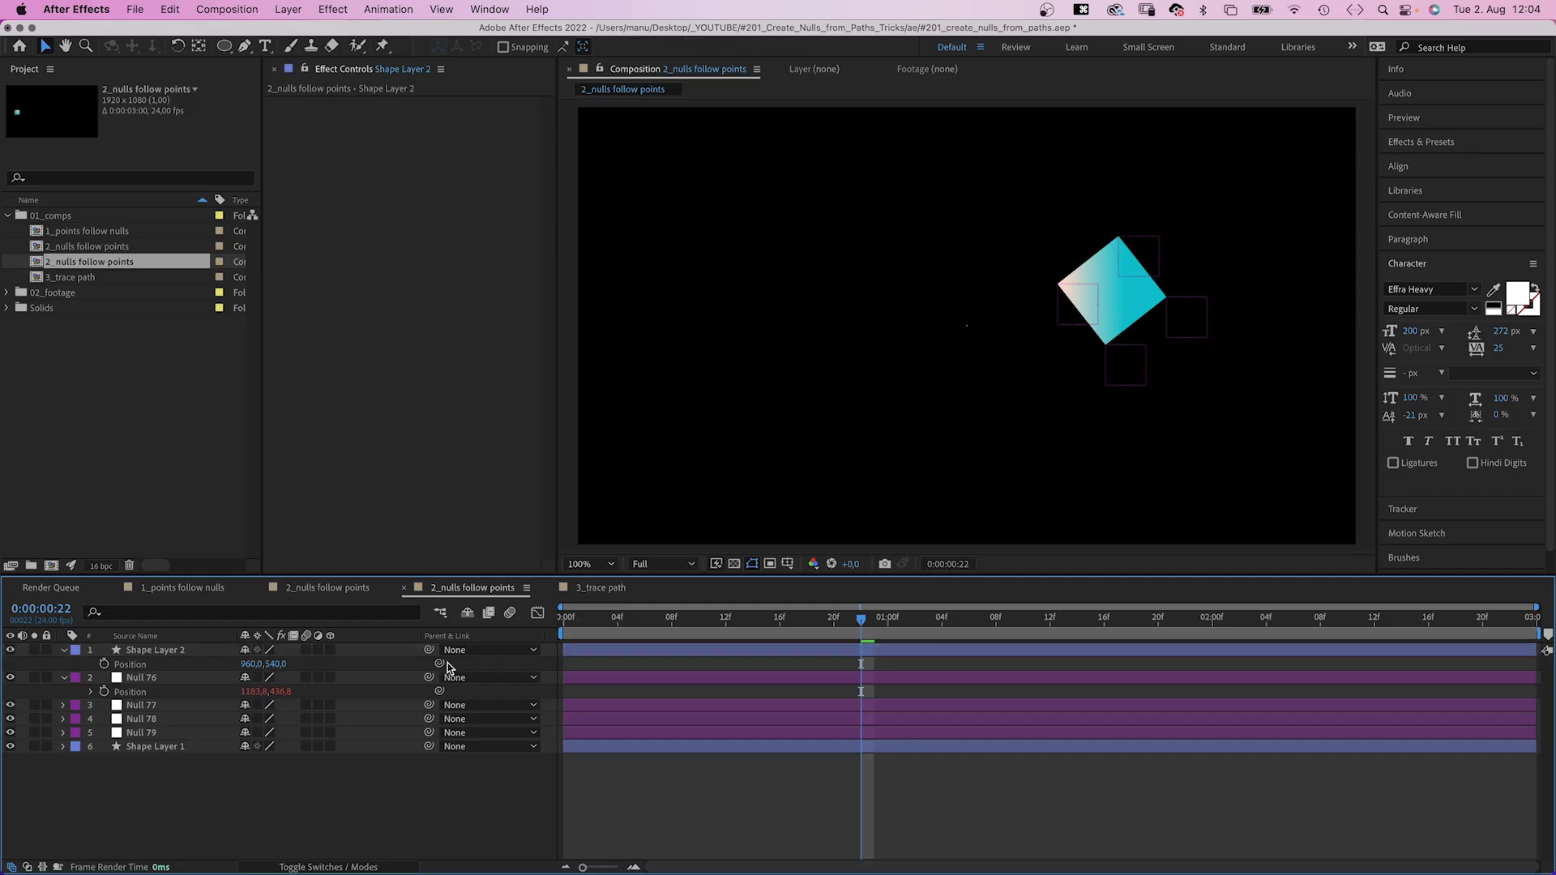
{"action": "left_click_drag", "start_coordinate": [278, 671], "coordinate": [162, 691]}
{"action": "left_click_drag", "start_coordinate": [733, 620], "coordinate": [847, 621]}
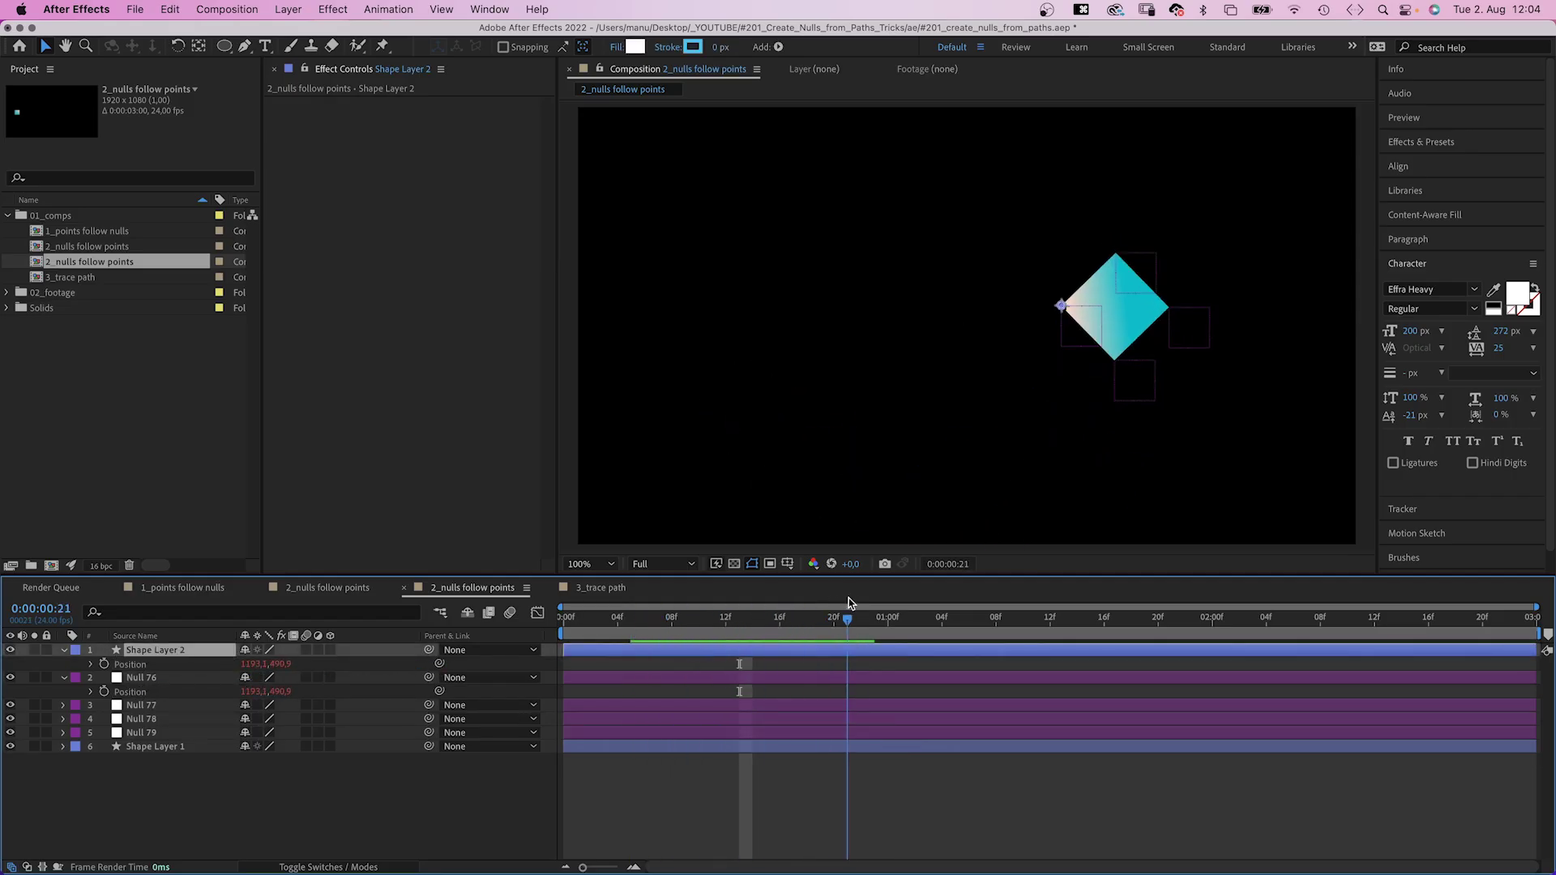
Find the Echo effect by searching 'echo' and apply it to Shape Layer 2
{"action": "left_click", "coordinate": [1433, 146]}
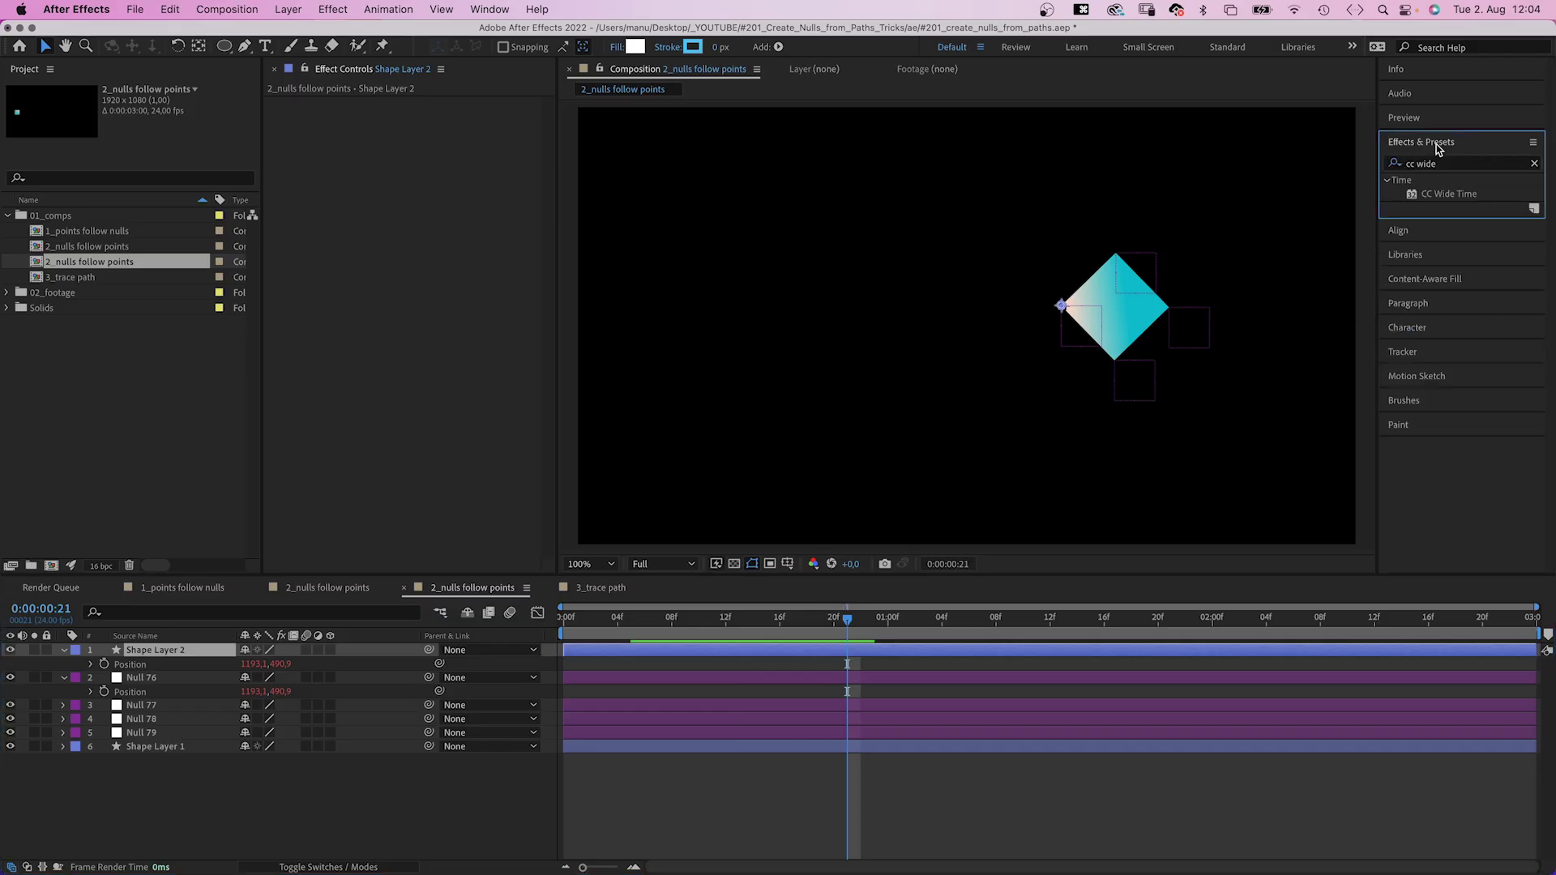
{"action": "left_click", "coordinate": [1402, 163]}
{"action": "type", "text": "echo"}
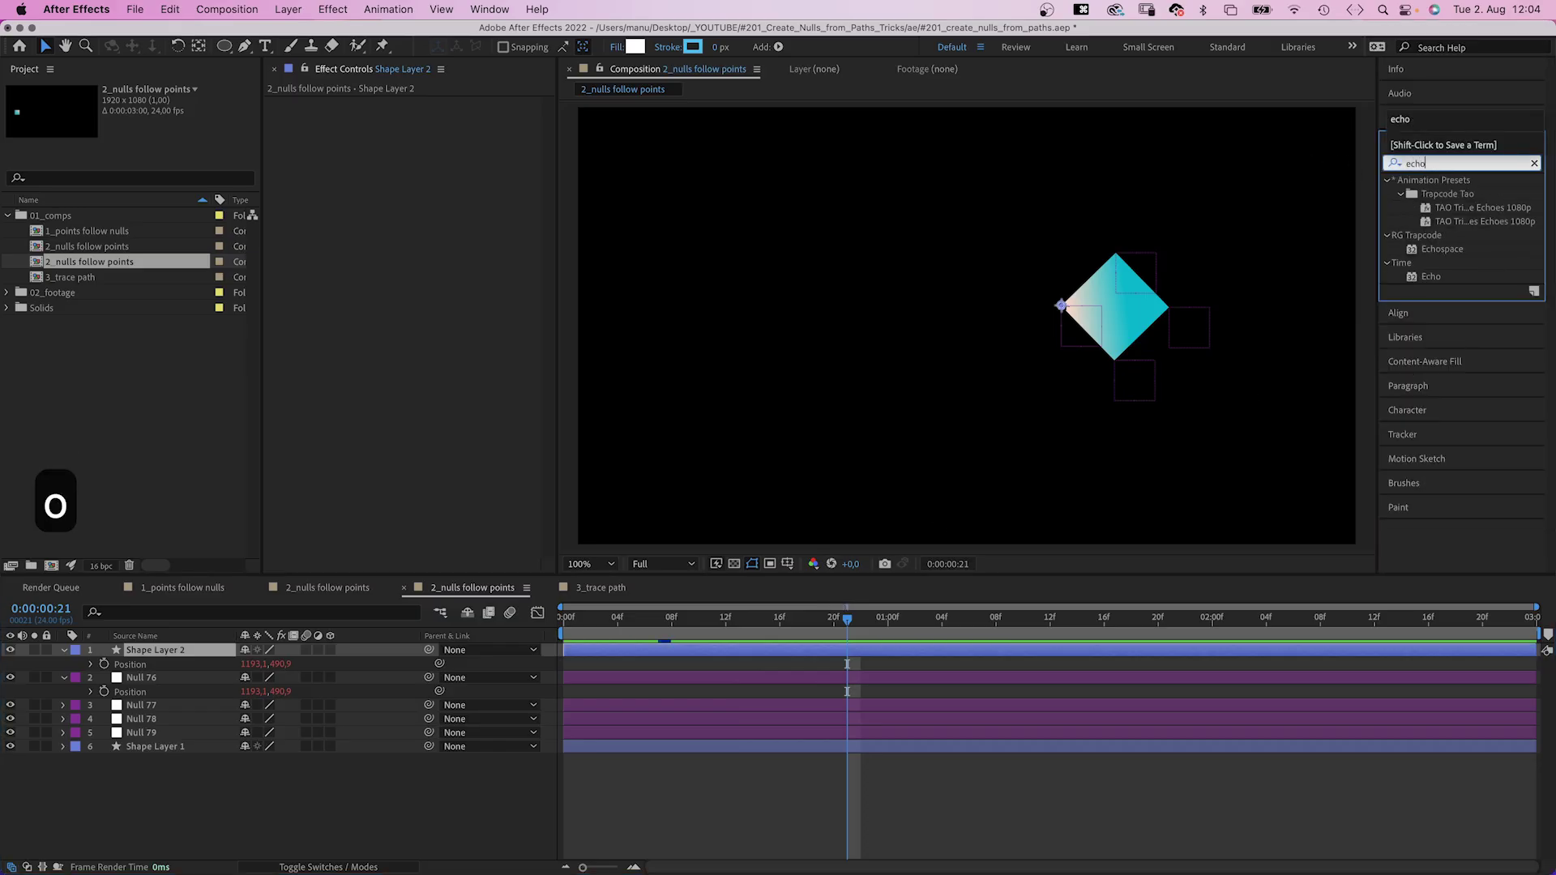
{"action": "left_click", "coordinate": [1418, 277]}
{"action": "left_click_drag", "start_coordinate": [335, 217], "coordinate": [338, 221]}
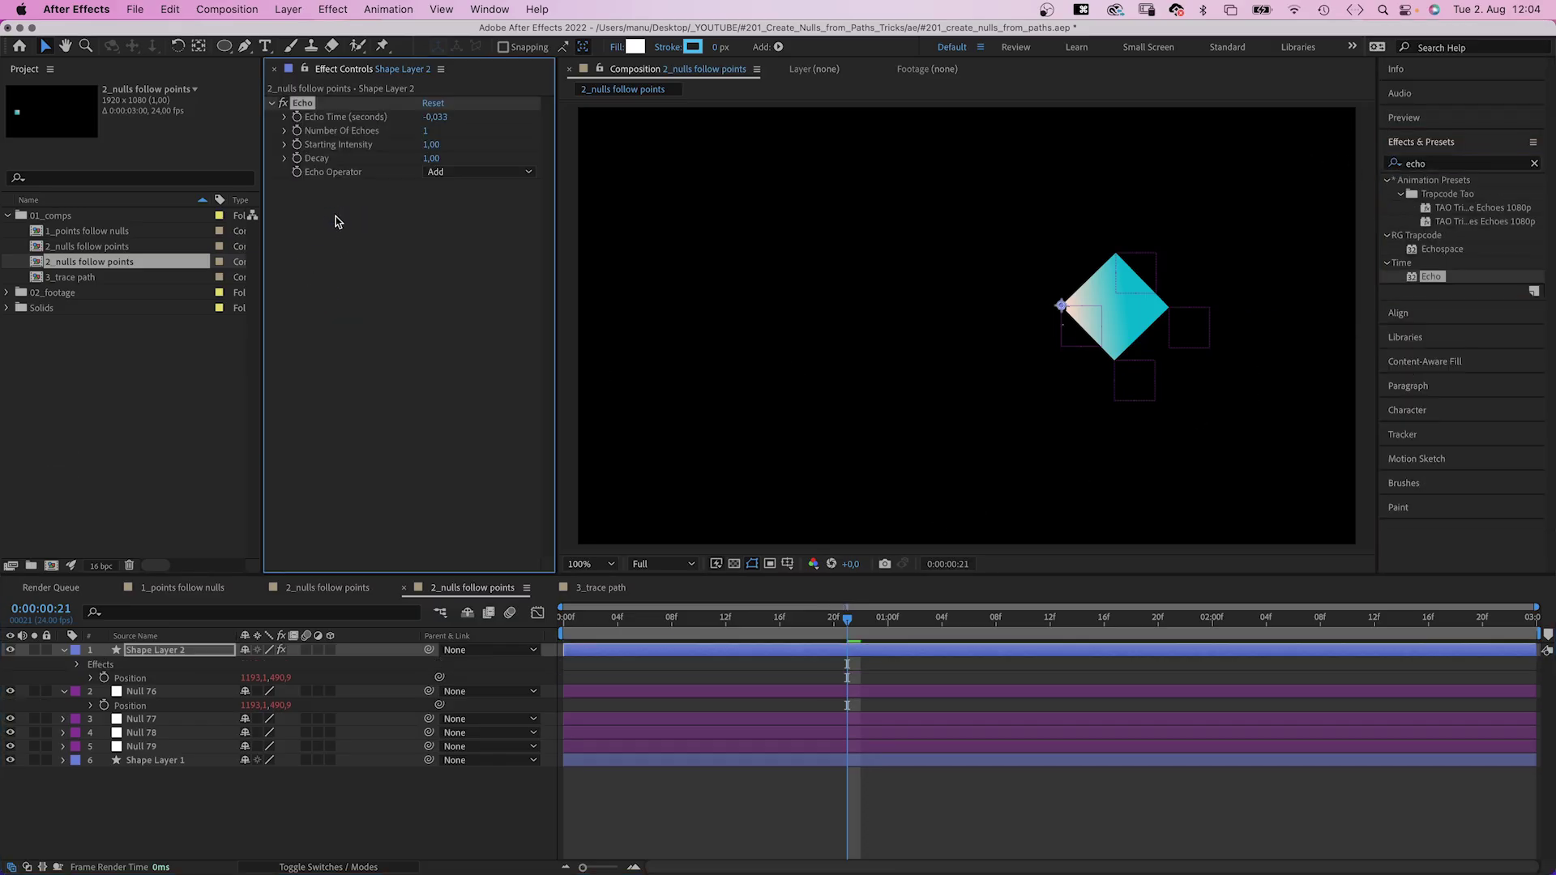
Set Echo Time to -0,002, Number Of Echoes to 200 and Decay to 0,99
{"action": "left_click", "coordinate": [430, 119]}
{"action": "key", "text": "BackSpace"}
{"action": "type", "text": "02"}
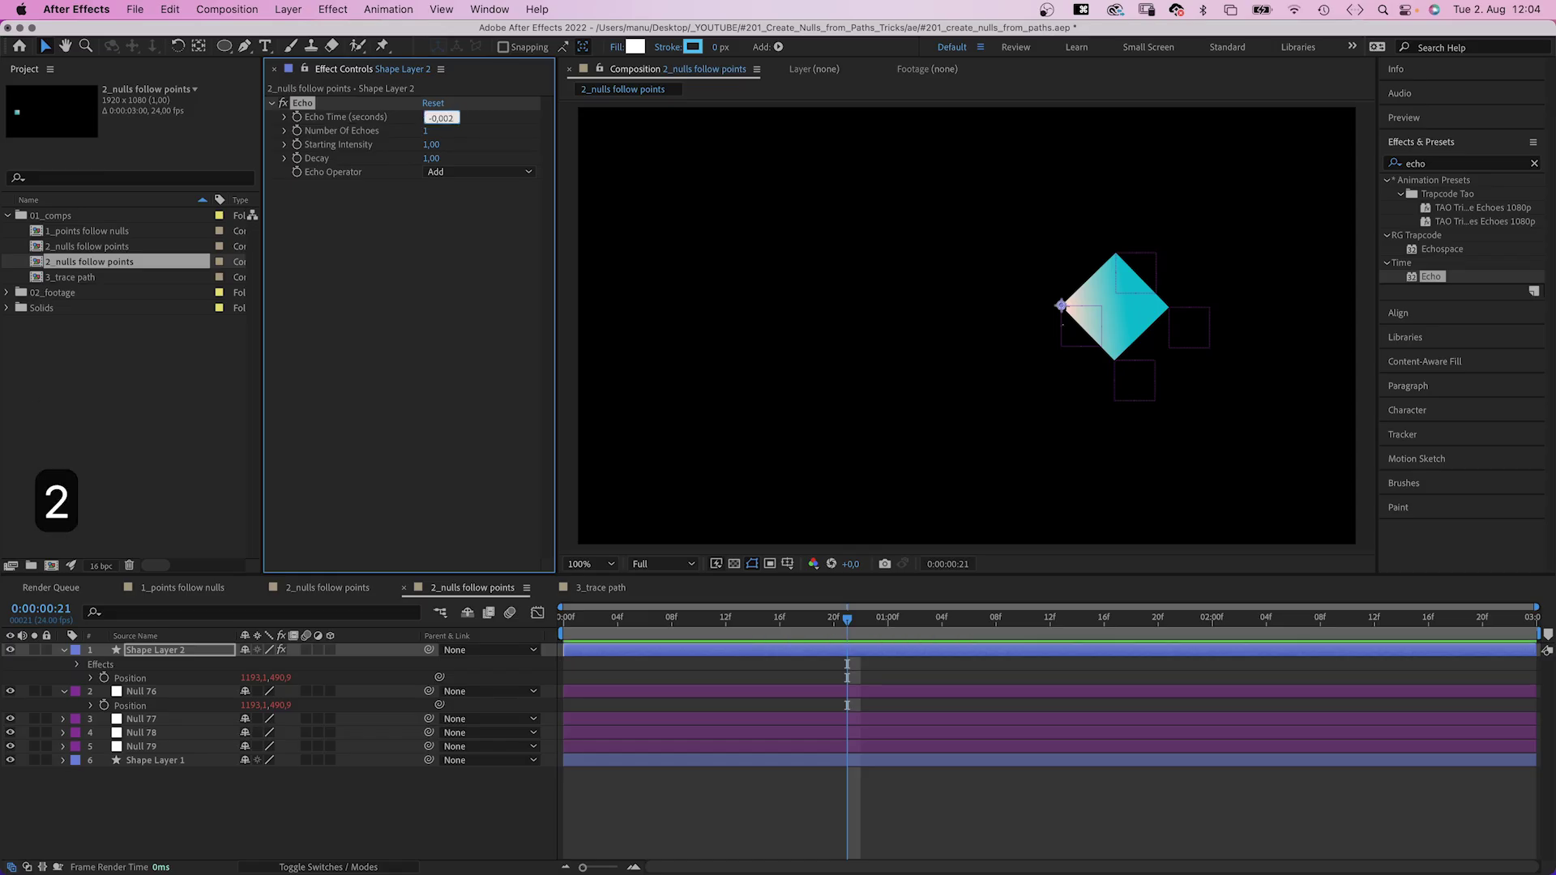
{"action": "key", "text": "Return"}
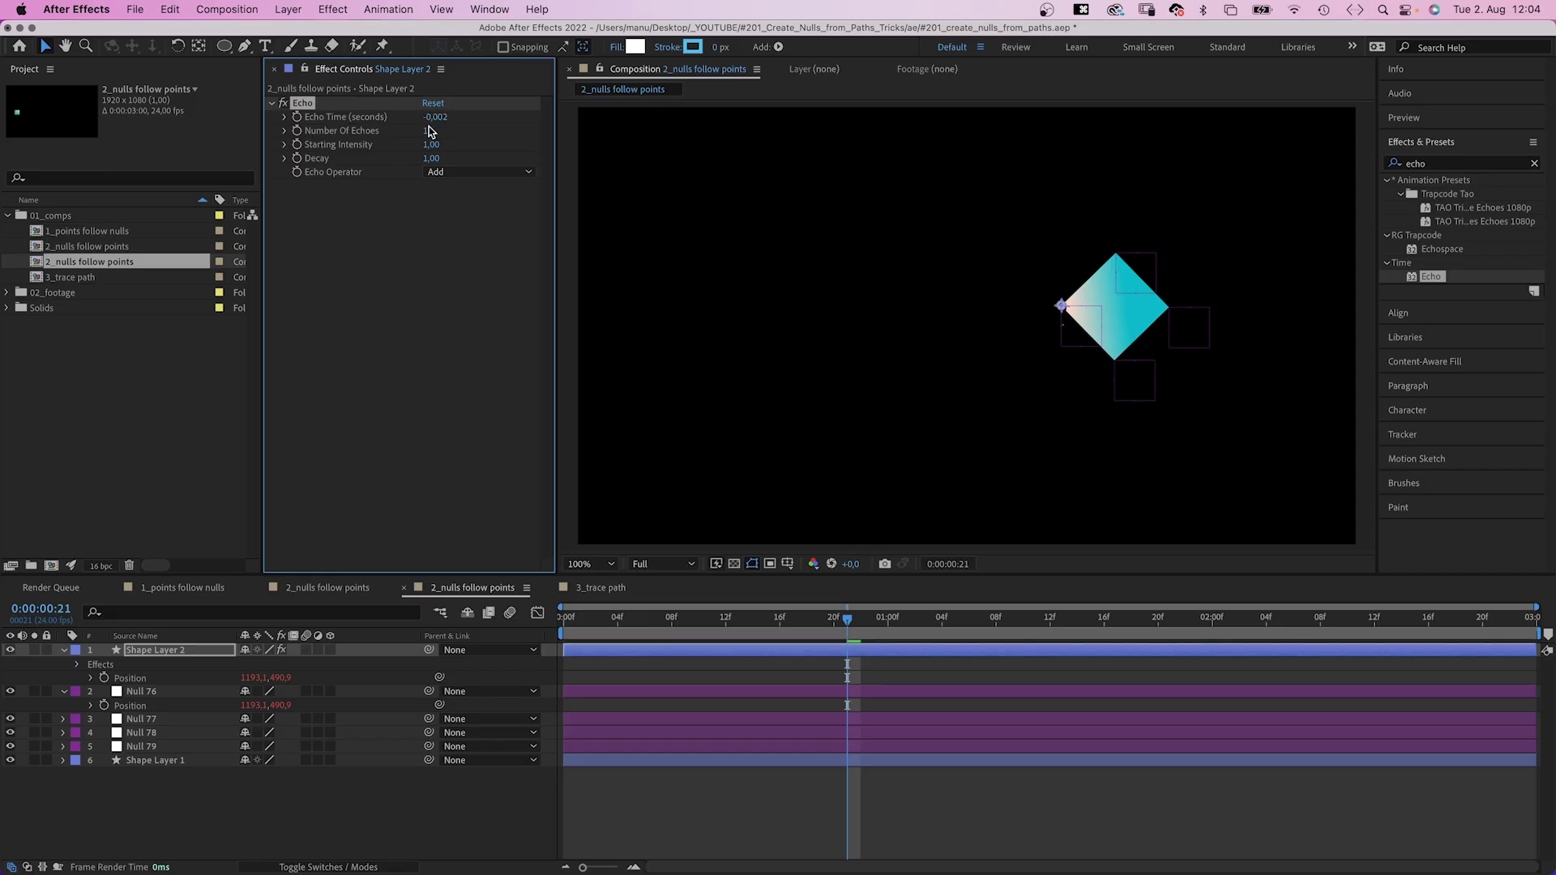
{"action": "type", "text": "200"}
{"action": "key", "text": "Return"}
{"action": "left_click", "coordinate": [431, 158]}
{"action": "type", "text": "0,99"}
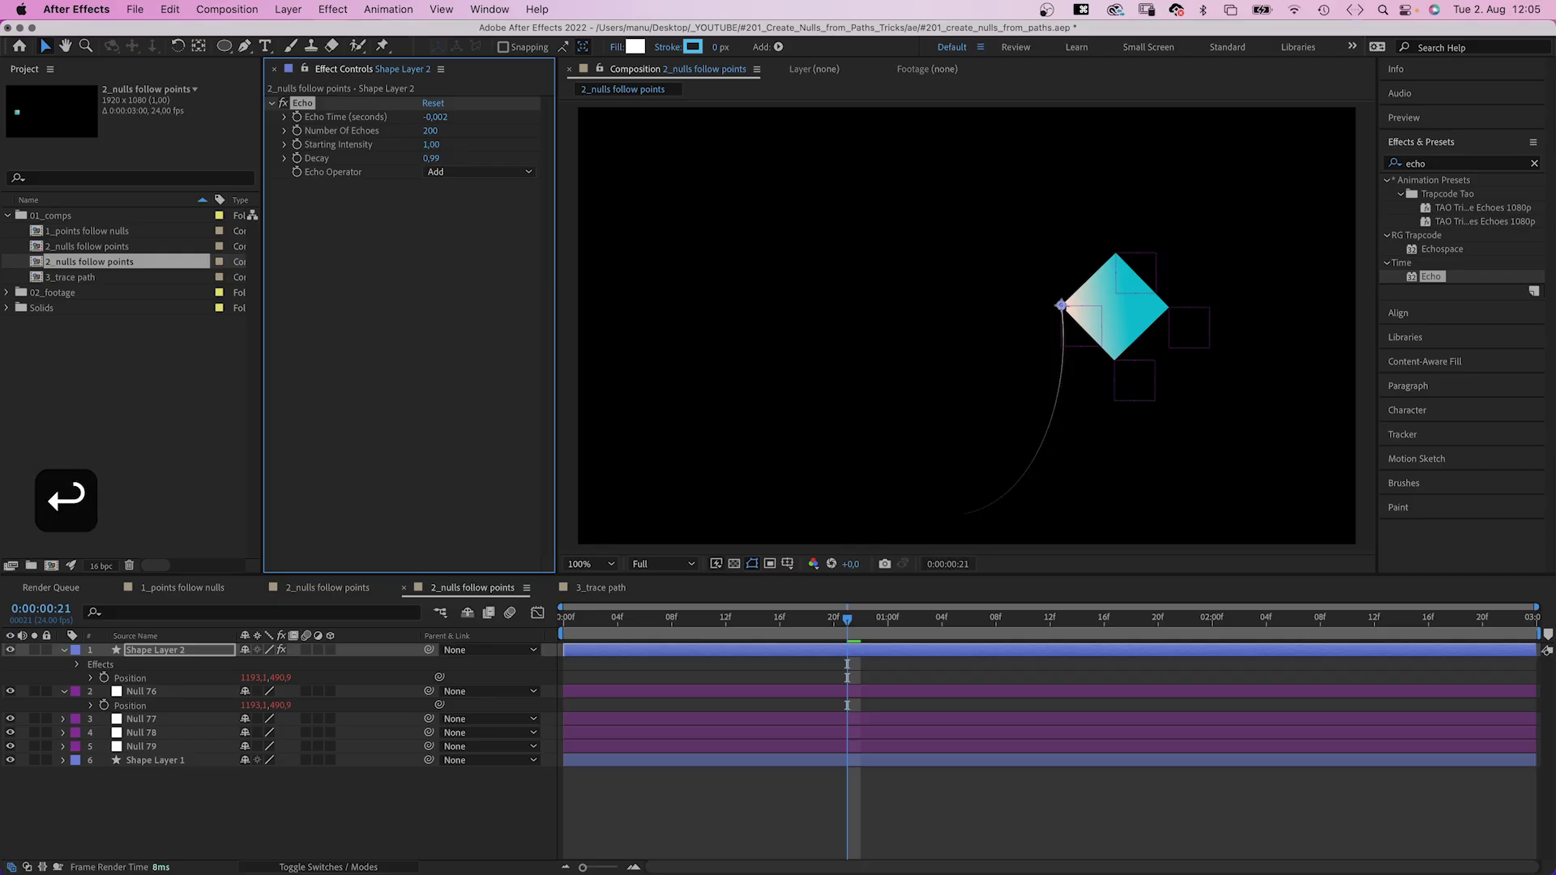
Rewind and preview the white echo trail
{"action": "left_click_drag", "start_coordinate": [843, 620], "coordinate": [577, 653]}
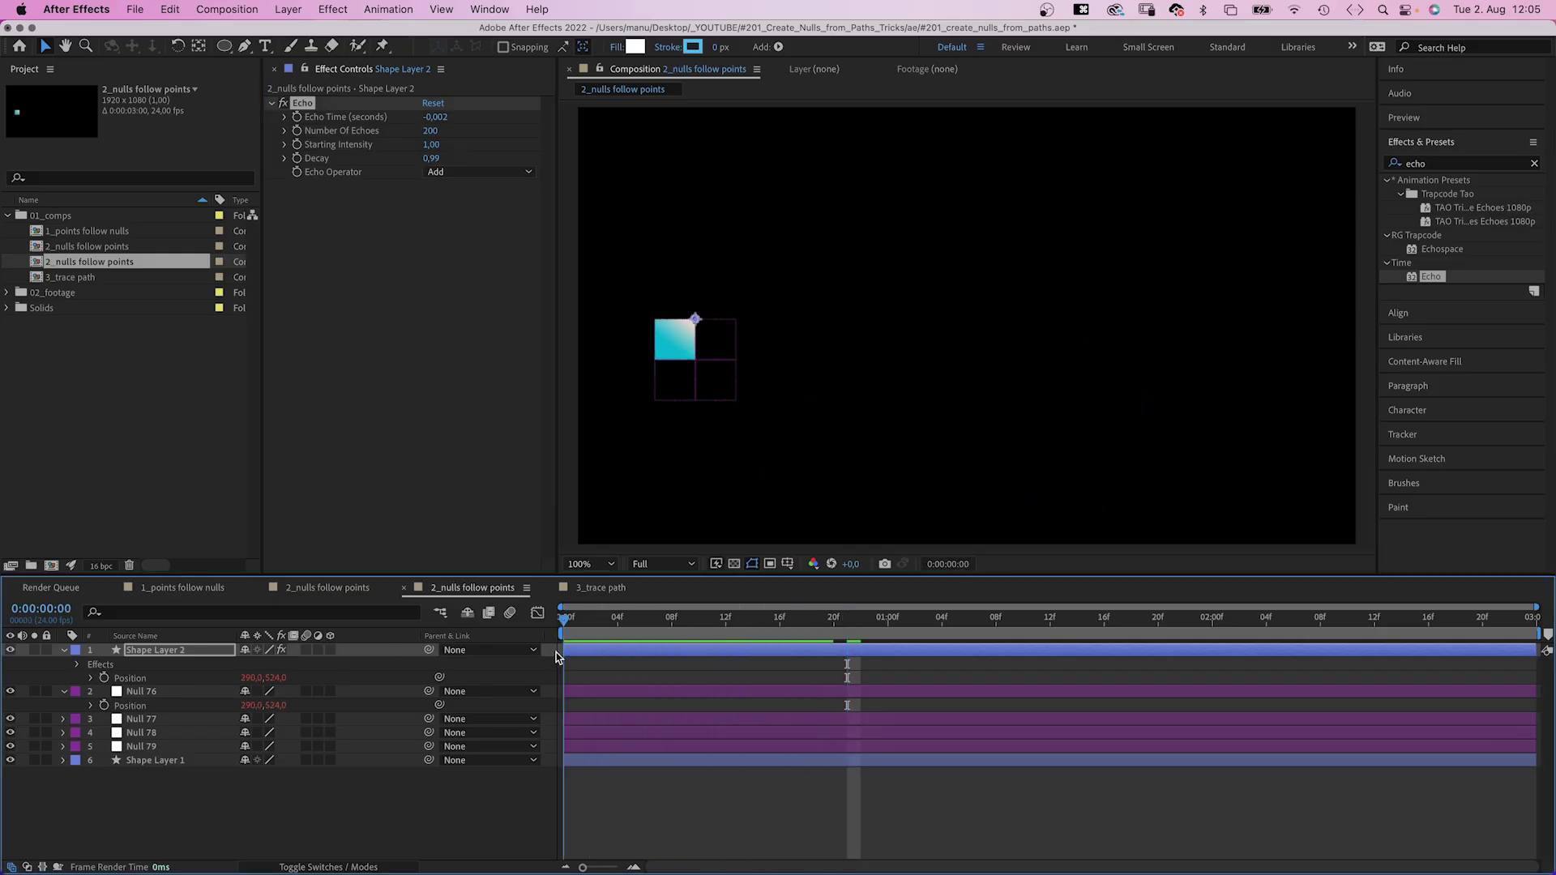
{"action": "key", "text": "space"}
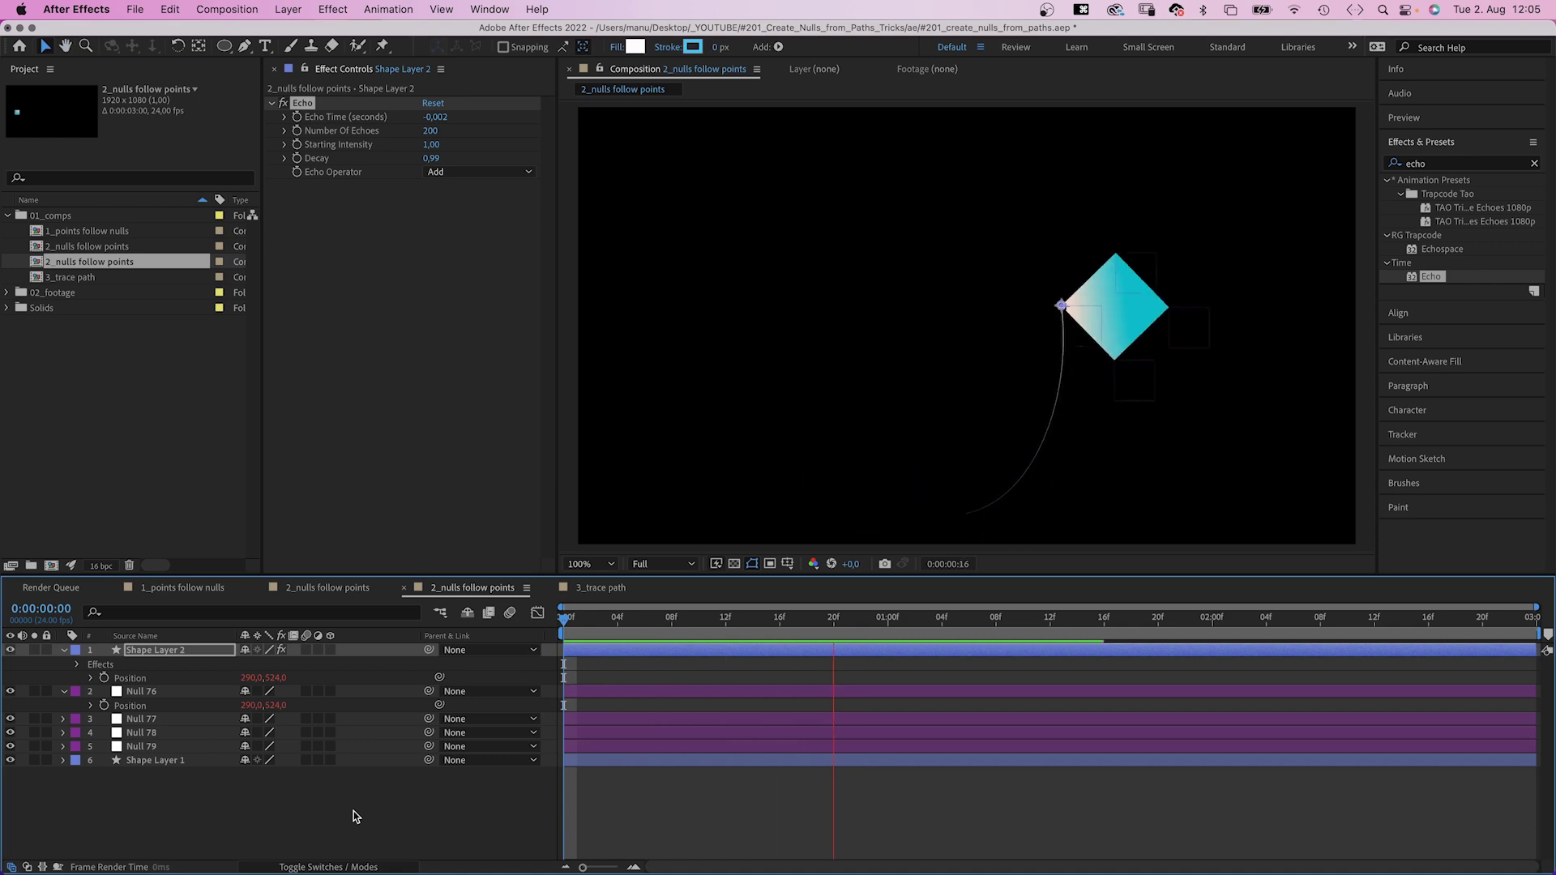
{"action": "key", "text": "space"}
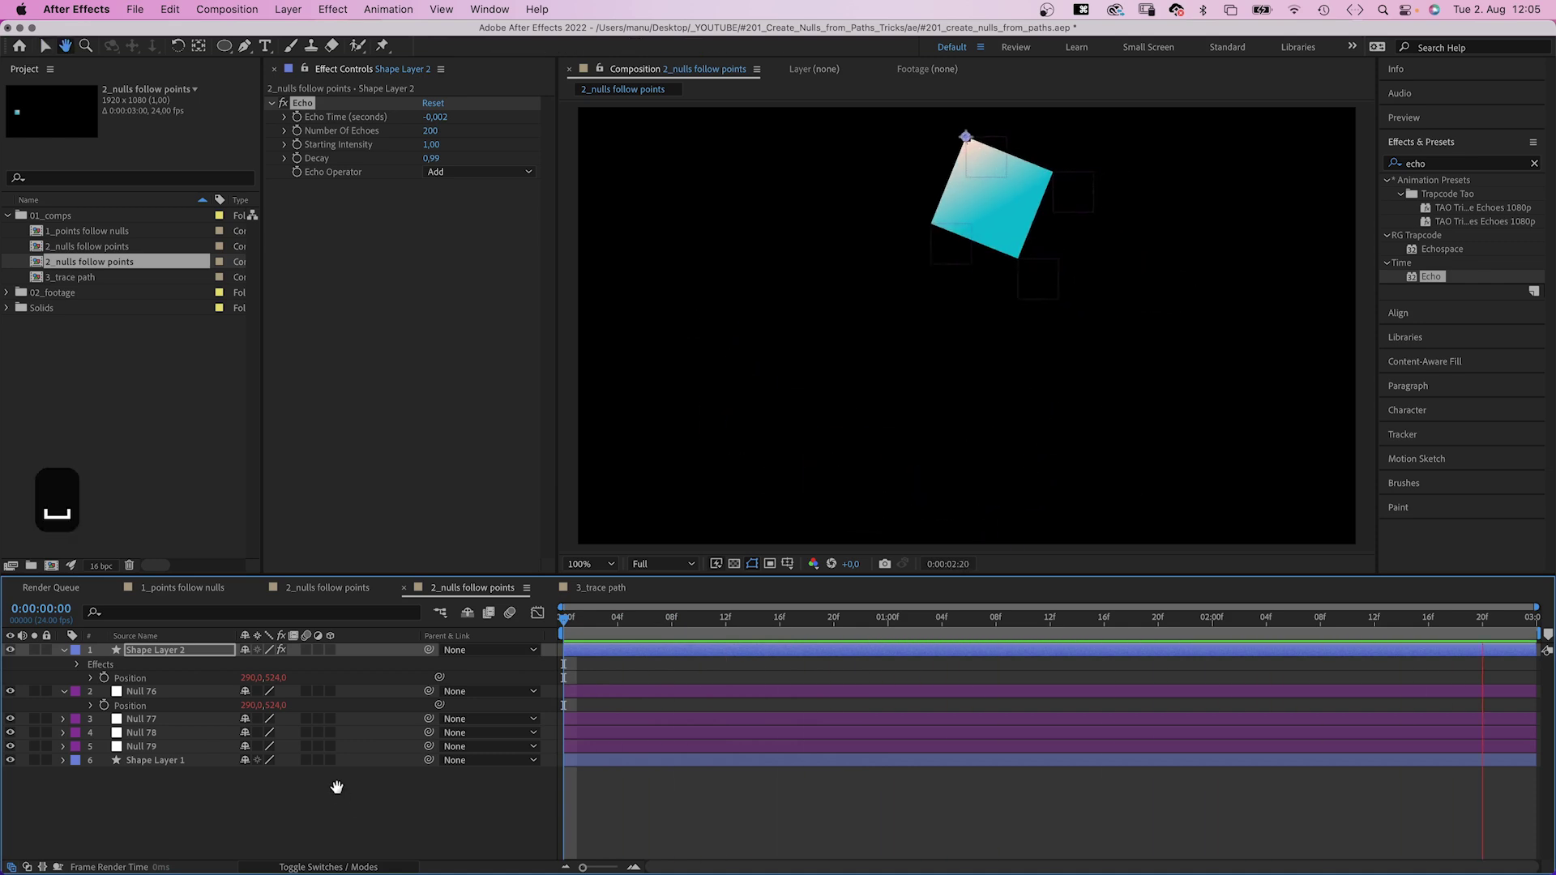
Move Shape Layer 2 below Shape Layer 1 and trim it to end at 2:00
{"action": "left_click_drag", "start_coordinate": [154, 653], "coordinate": [157, 787]}
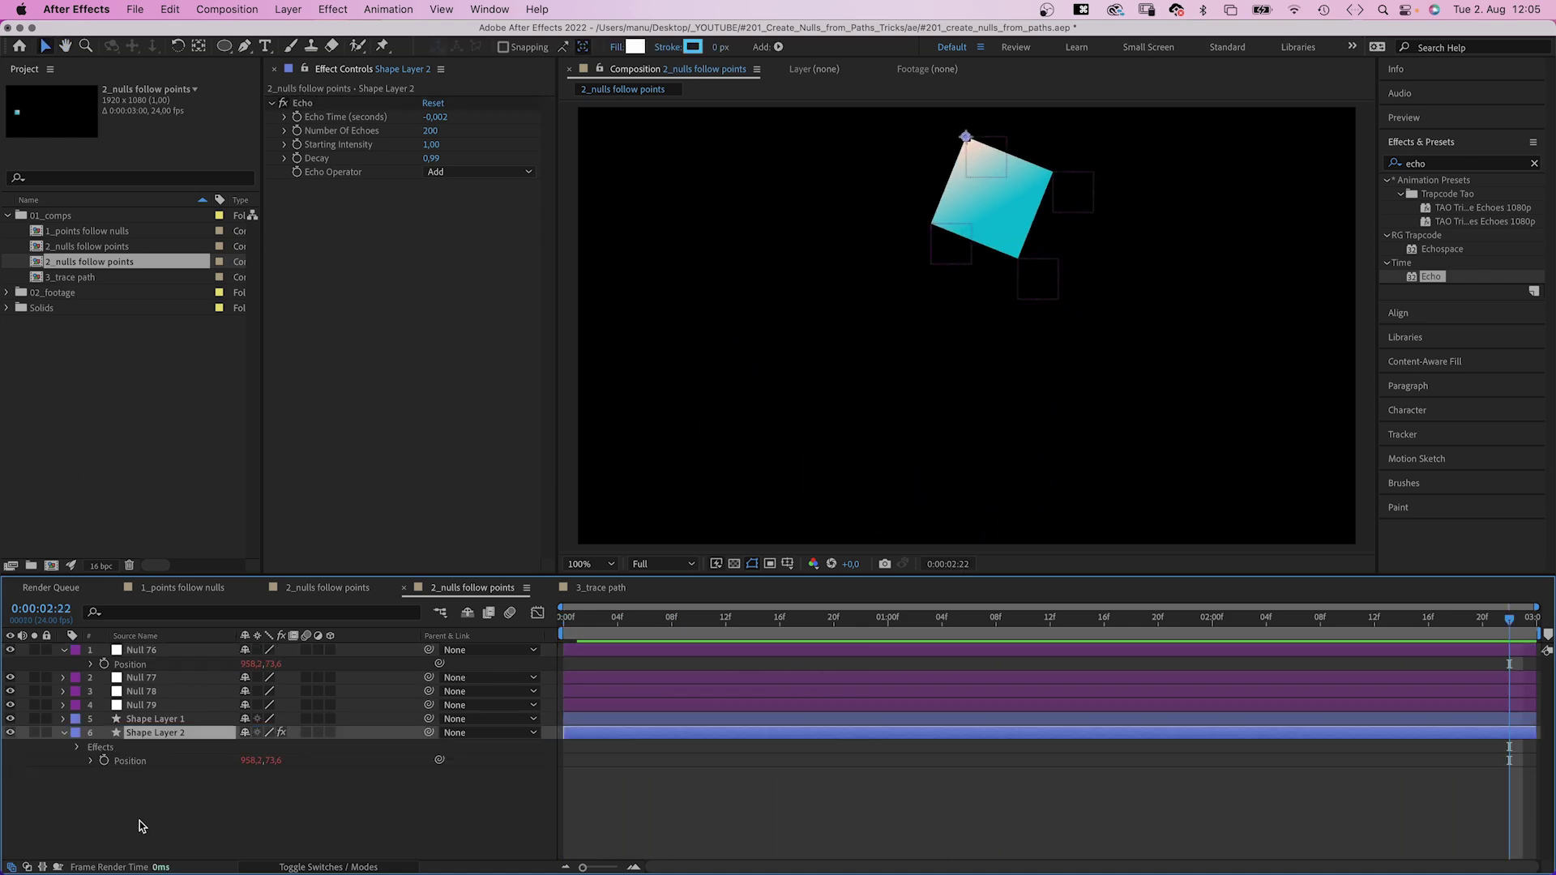
{"action": "key", "text": "Home"}
{"action": "left_click", "coordinate": [185, 718]}
{"action": "key", "text": "u"}
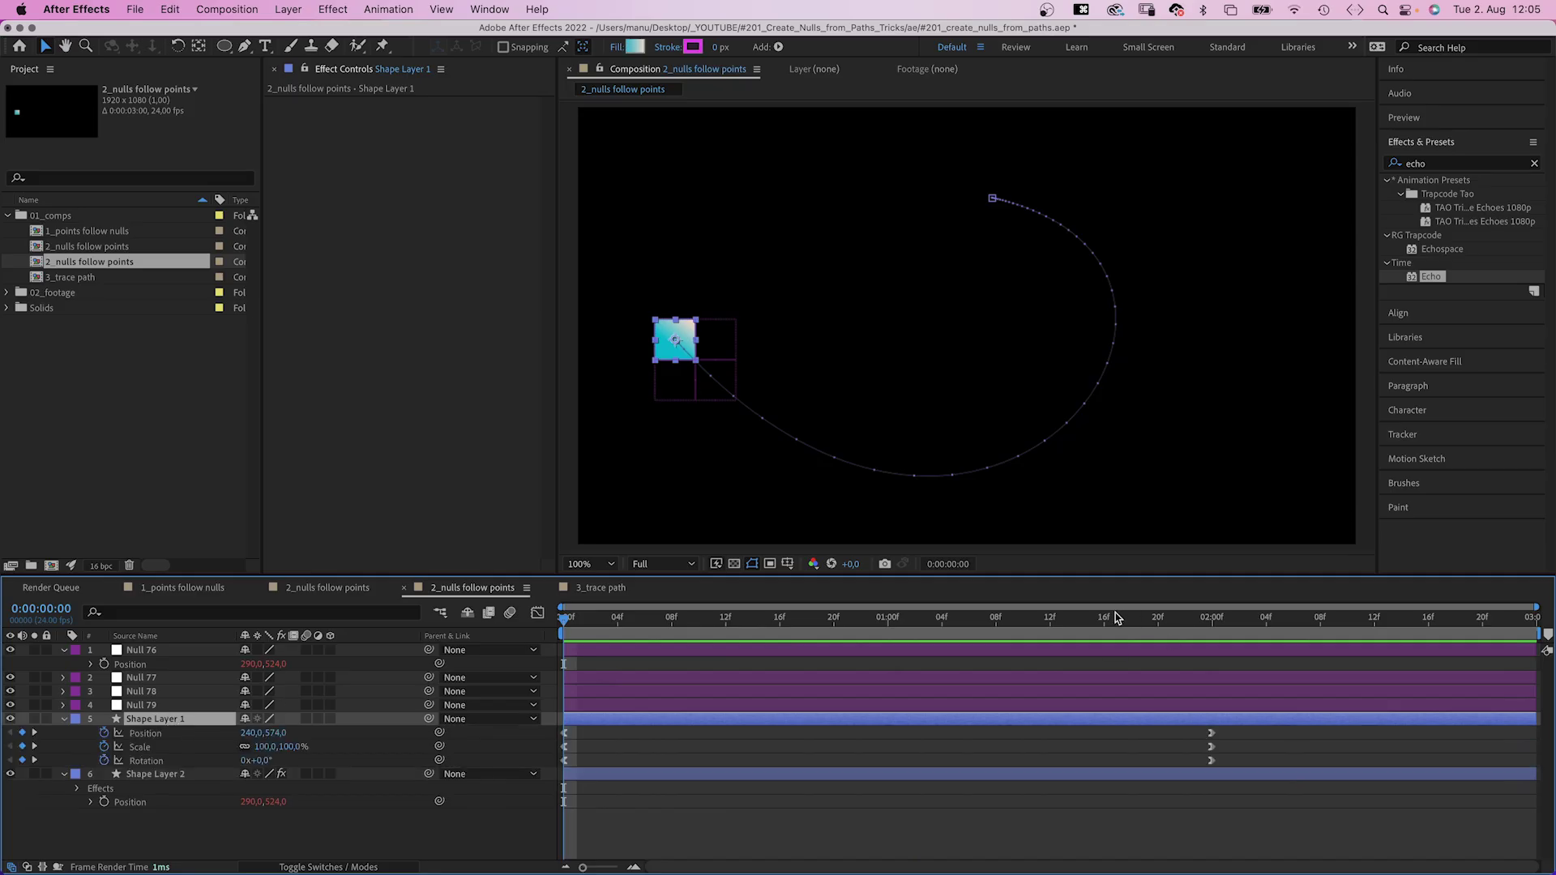
{"action": "left_click", "coordinate": [1212, 619]}
{"action": "left_click", "coordinate": [1234, 774]}
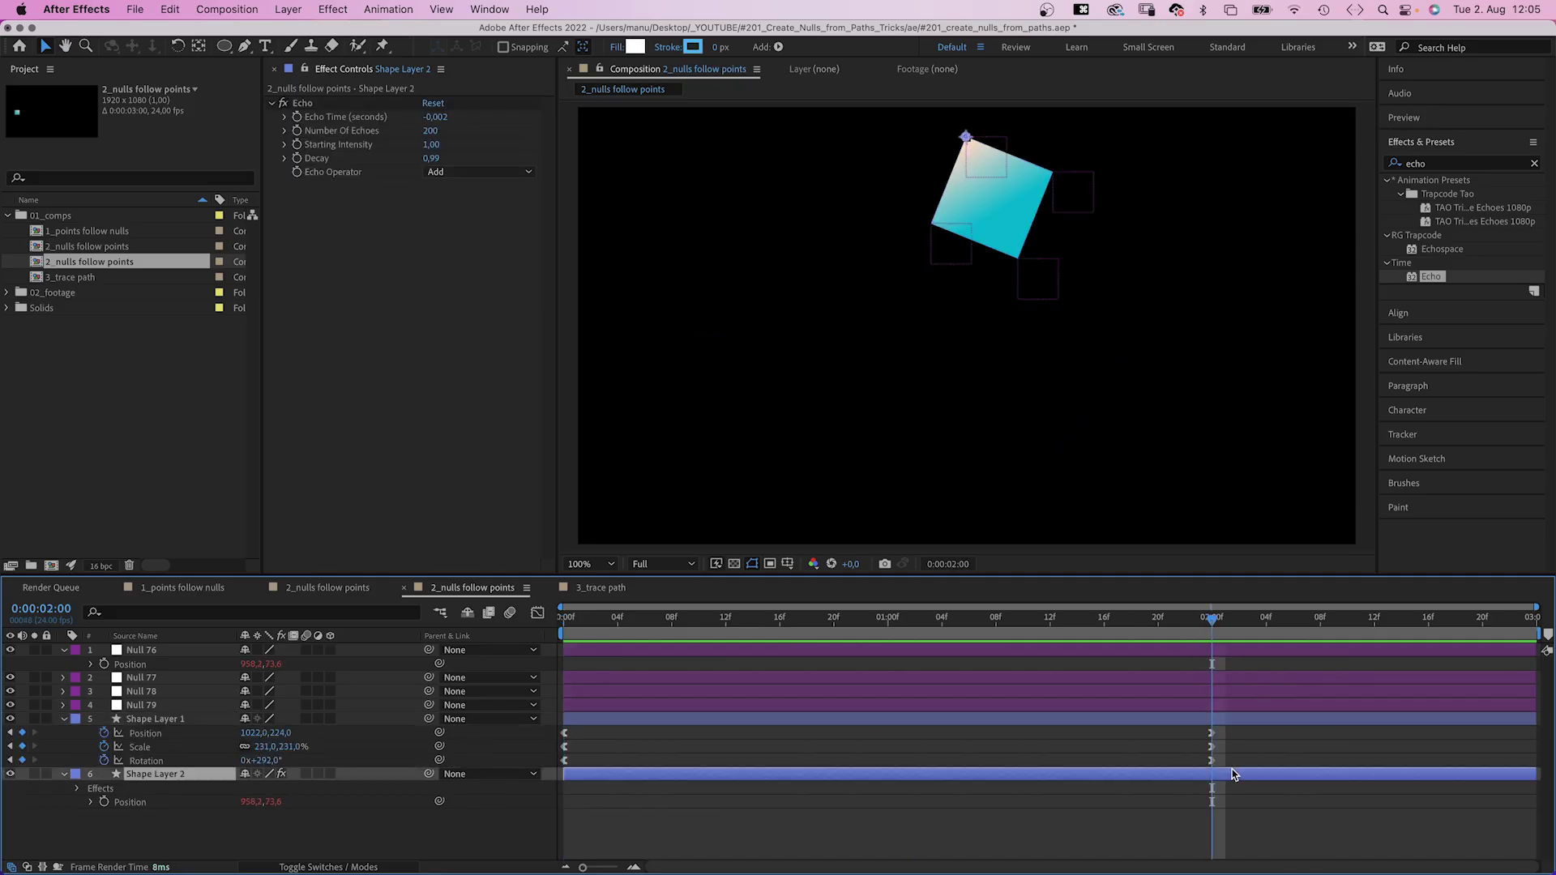
{"action": "key", "text": "super+shift+d"}
{"action": "key", "text": "BackSpace"}
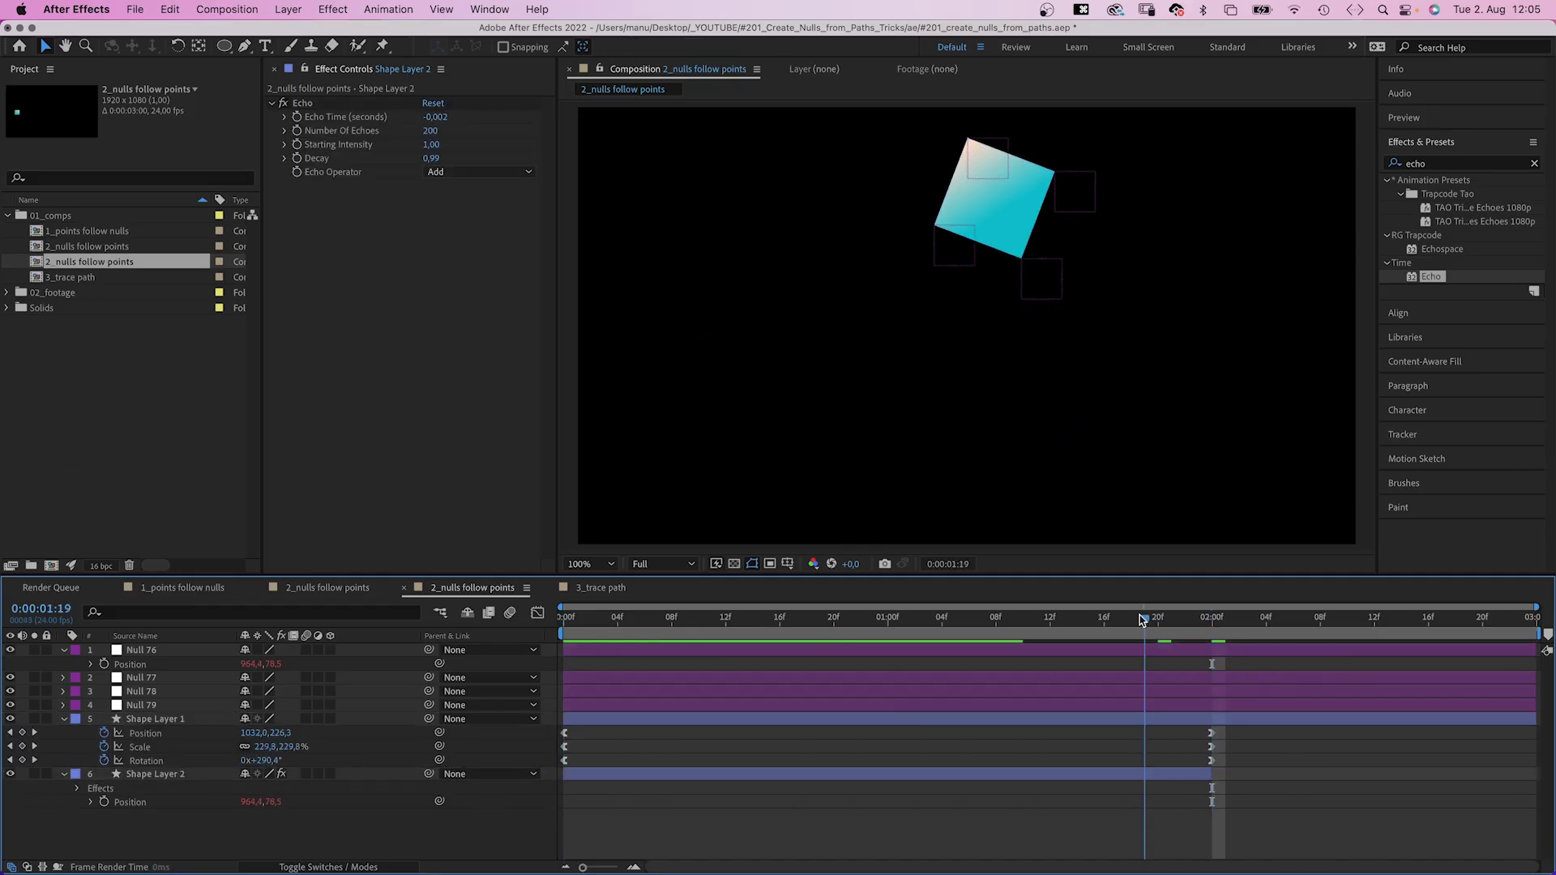
Keyframe Number Of Echoes at 0 at 0:00 and 200 at frame 6
{"action": "key", "text": "Home"}
{"action": "left_click", "coordinate": [86, 802]}
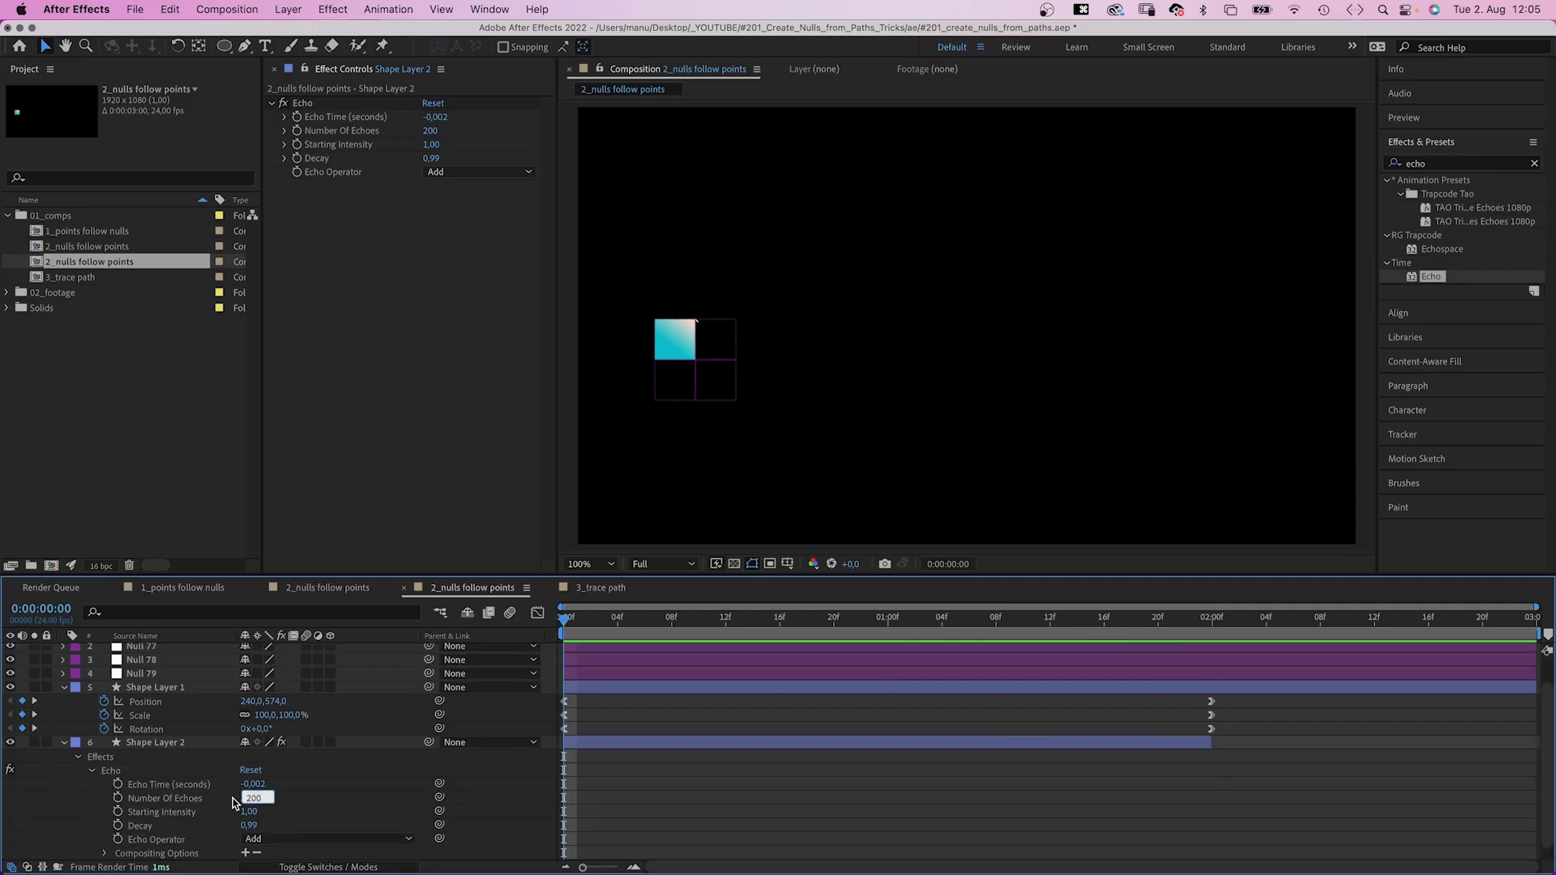
{"action": "type", "text": "0"}
{"action": "left_click", "coordinate": [117, 798]}
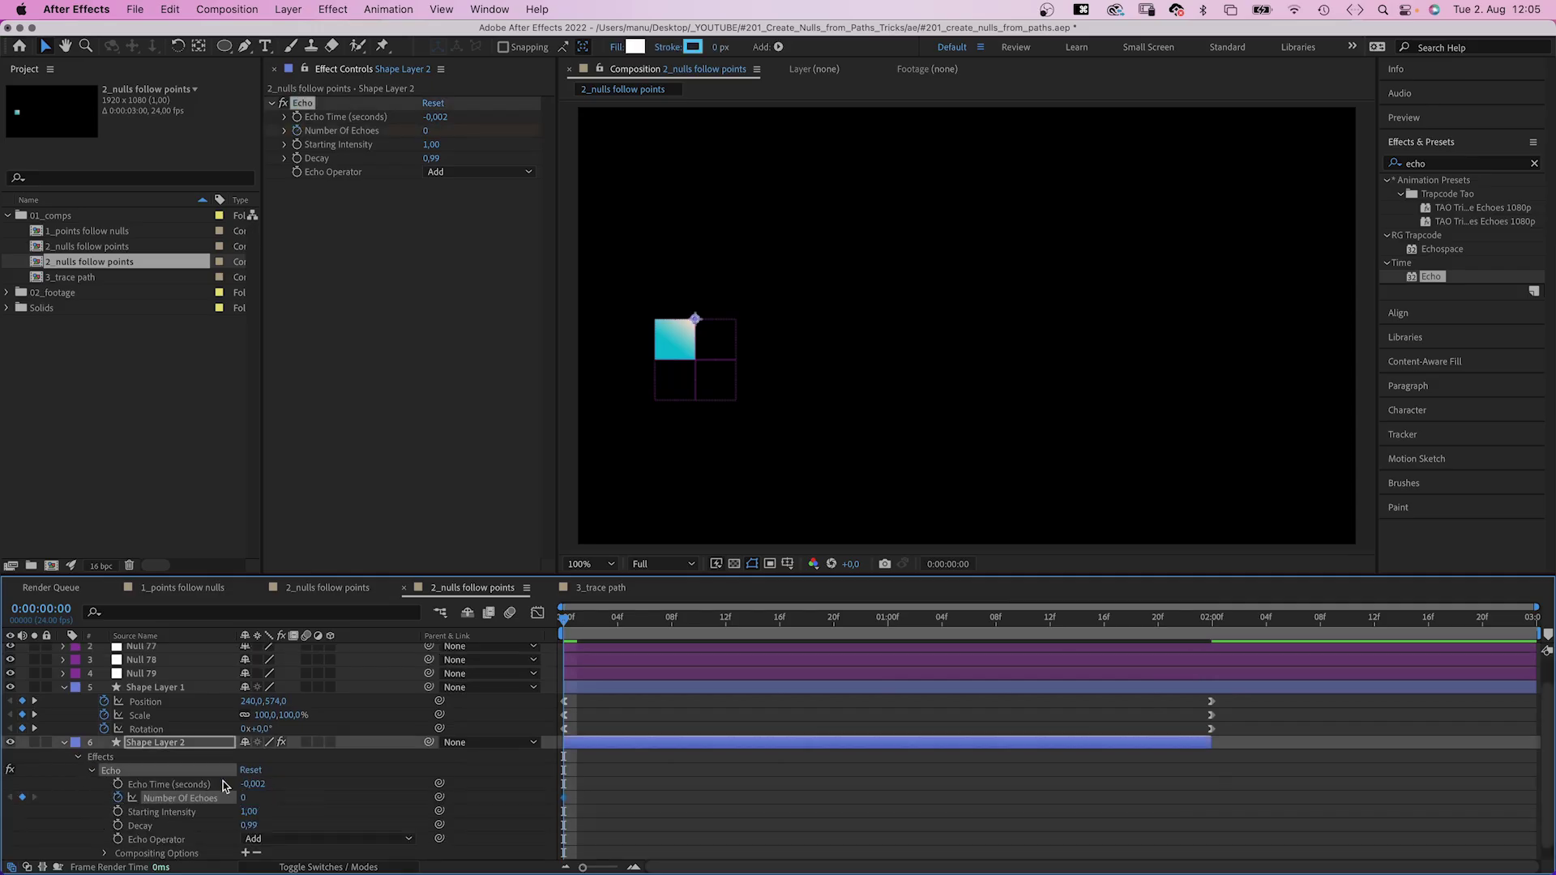
{"action": "key", "text": "space"}
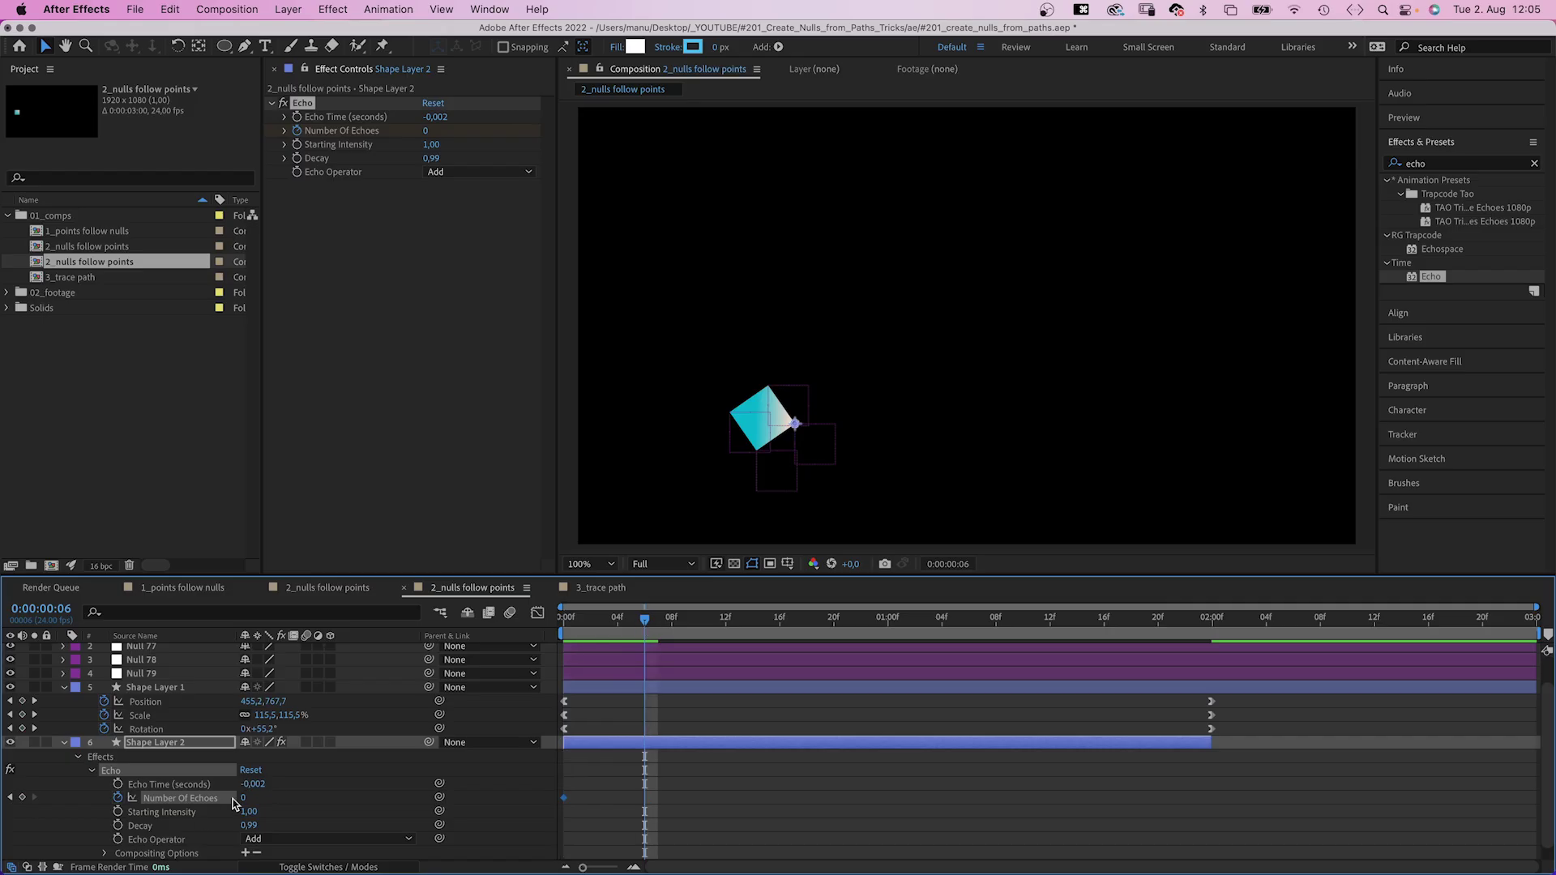
{"action": "type", "text": "200"}
{"action": "key", "text": "Return"}
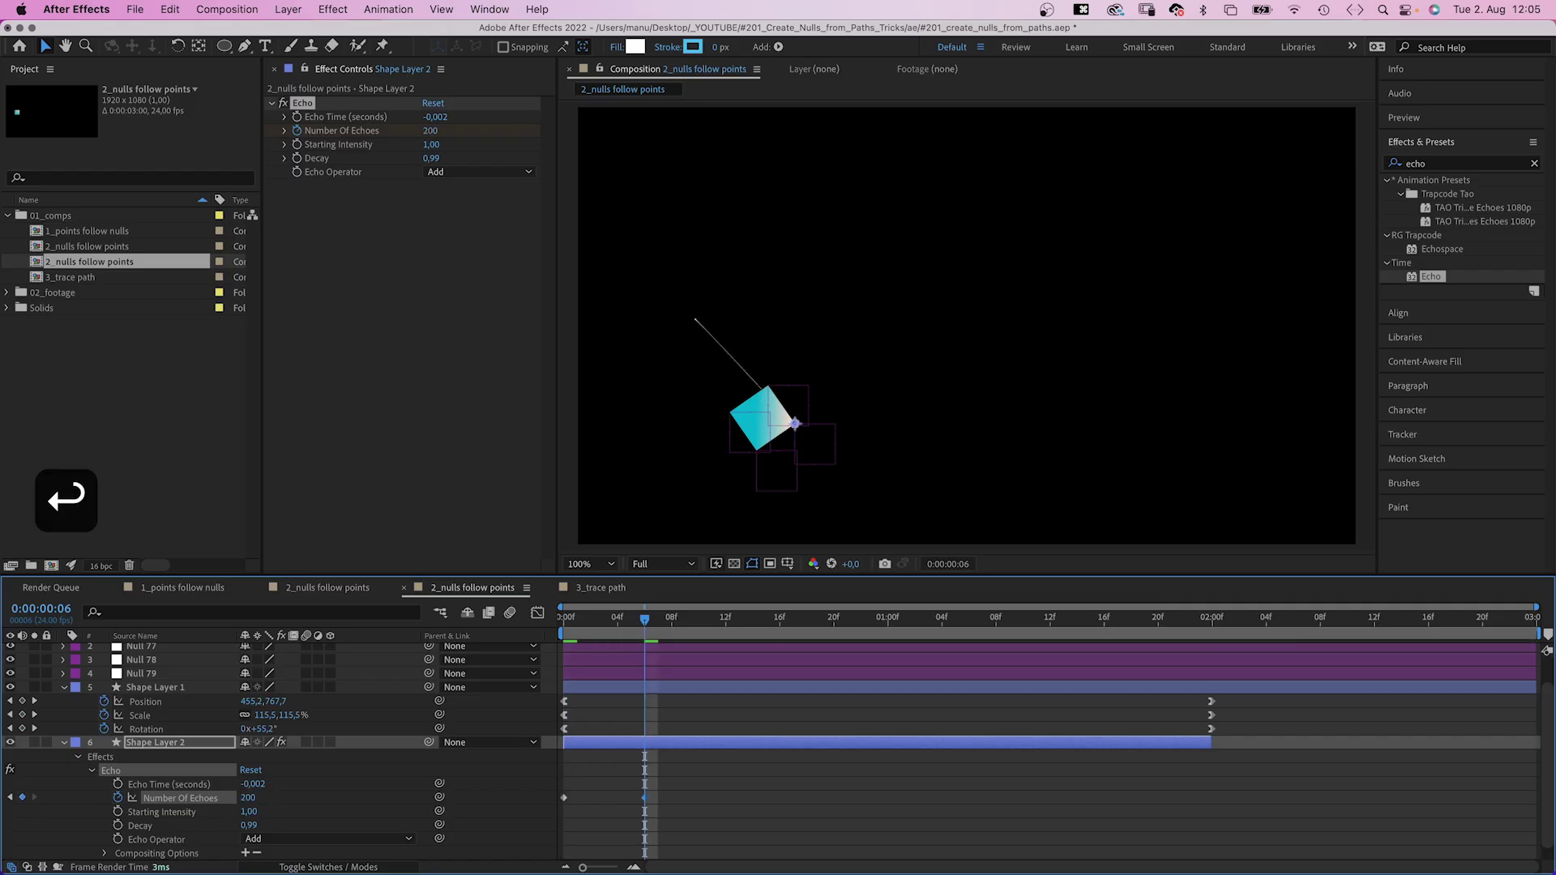
Rewind near the start and preview the animation
{"action": "left_click_drag", "start_coordinate": [624, 635], "coordinate": [570, 633]}
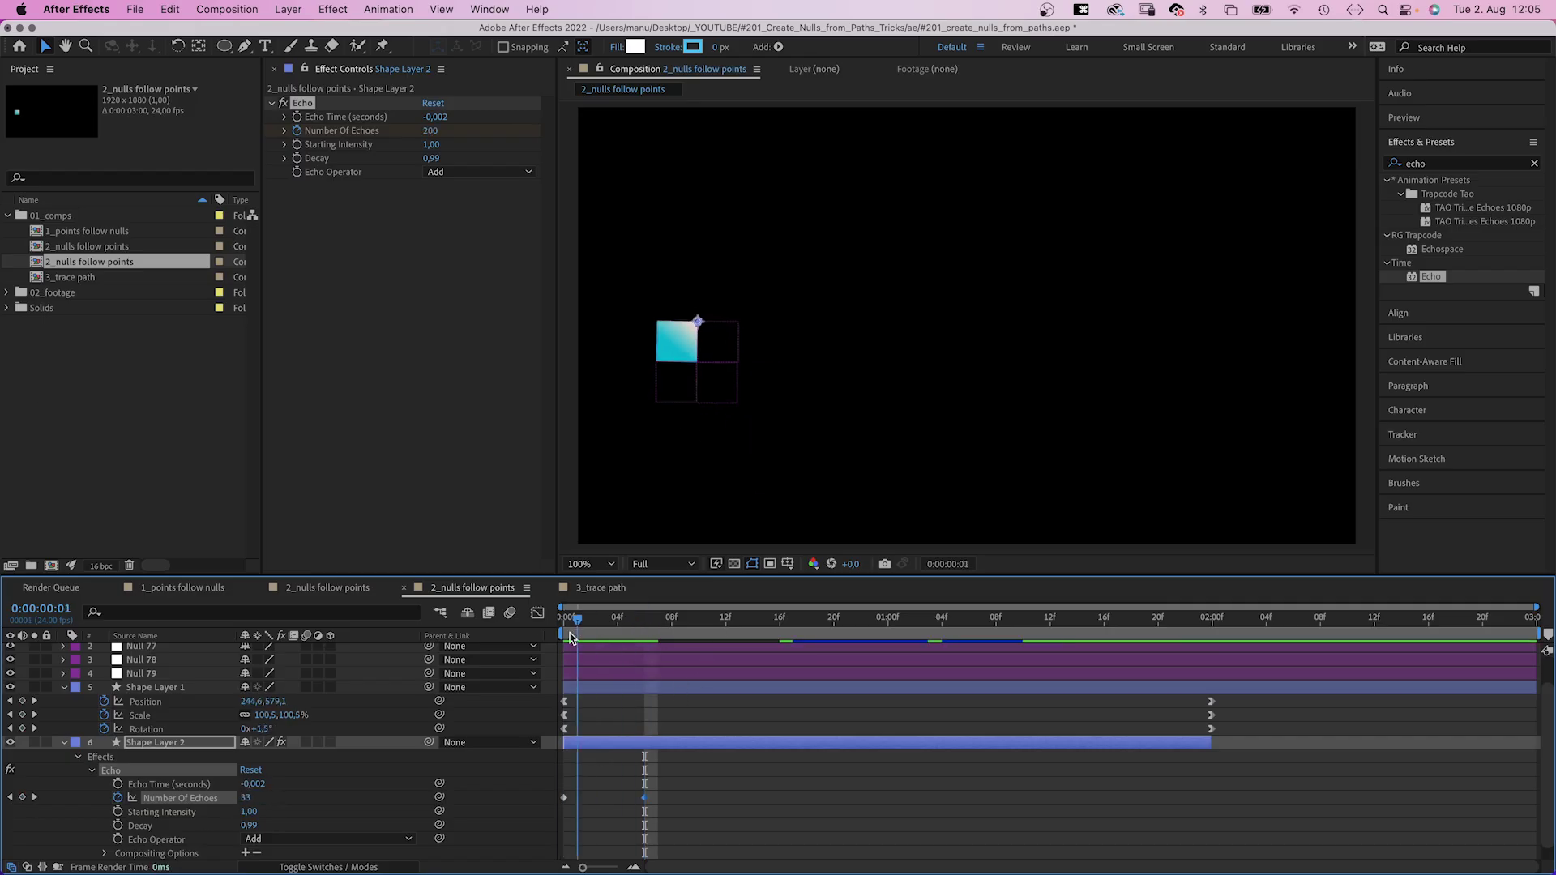
{"action": "left_click", "coordinate": [679, 758]}
{"action": "key", "text": "space"}
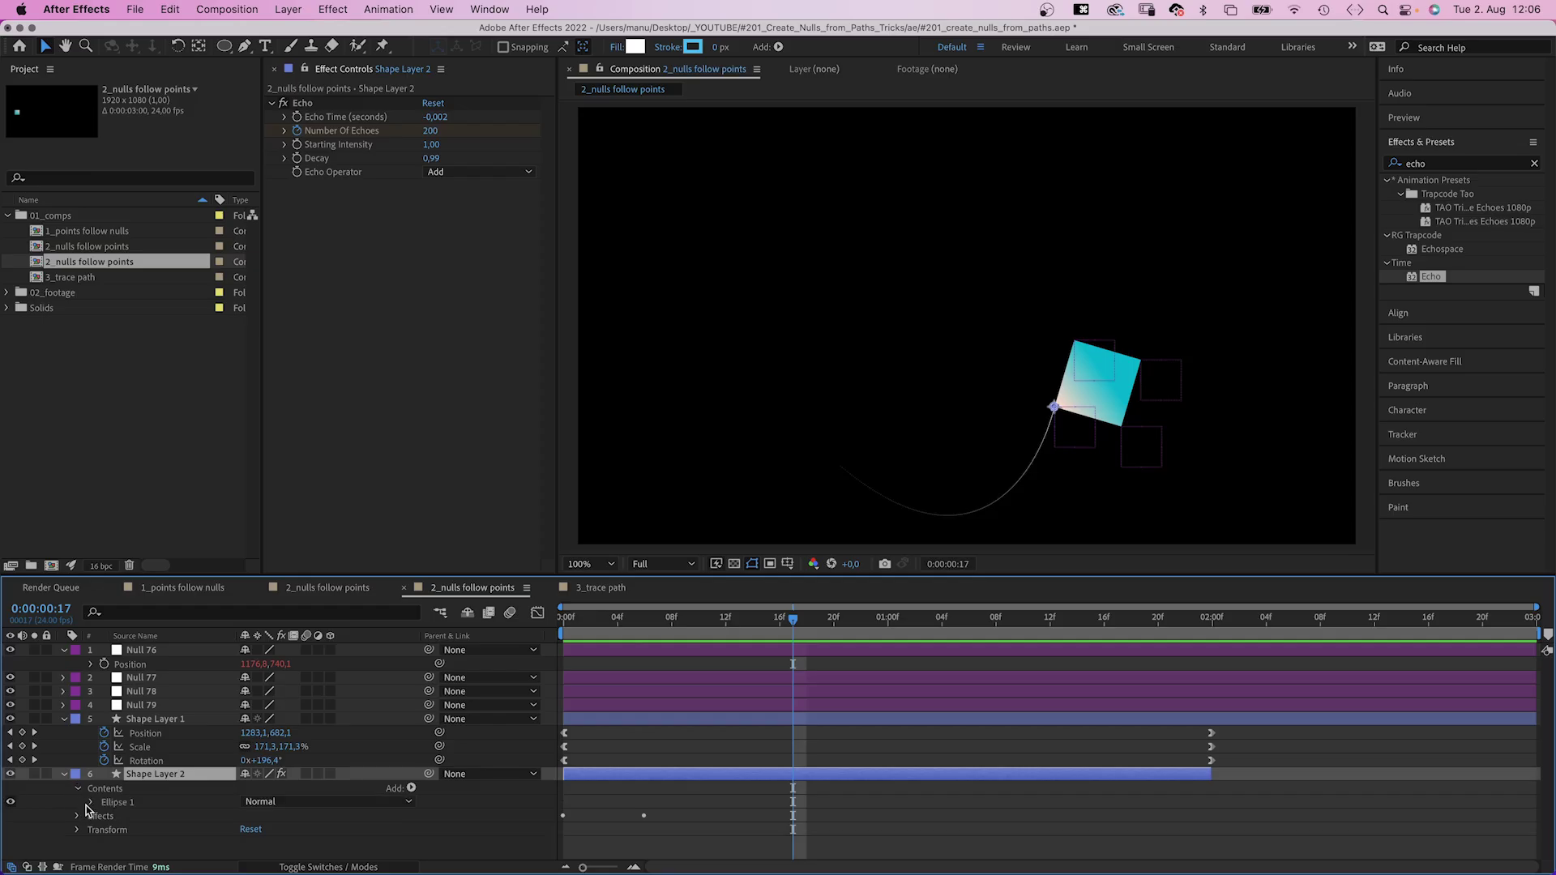
Append .valueAtTime(time-0.02) to Shape Layer 2's Position expression and preview the lagging dot
{"action": "key", "text": "p"}
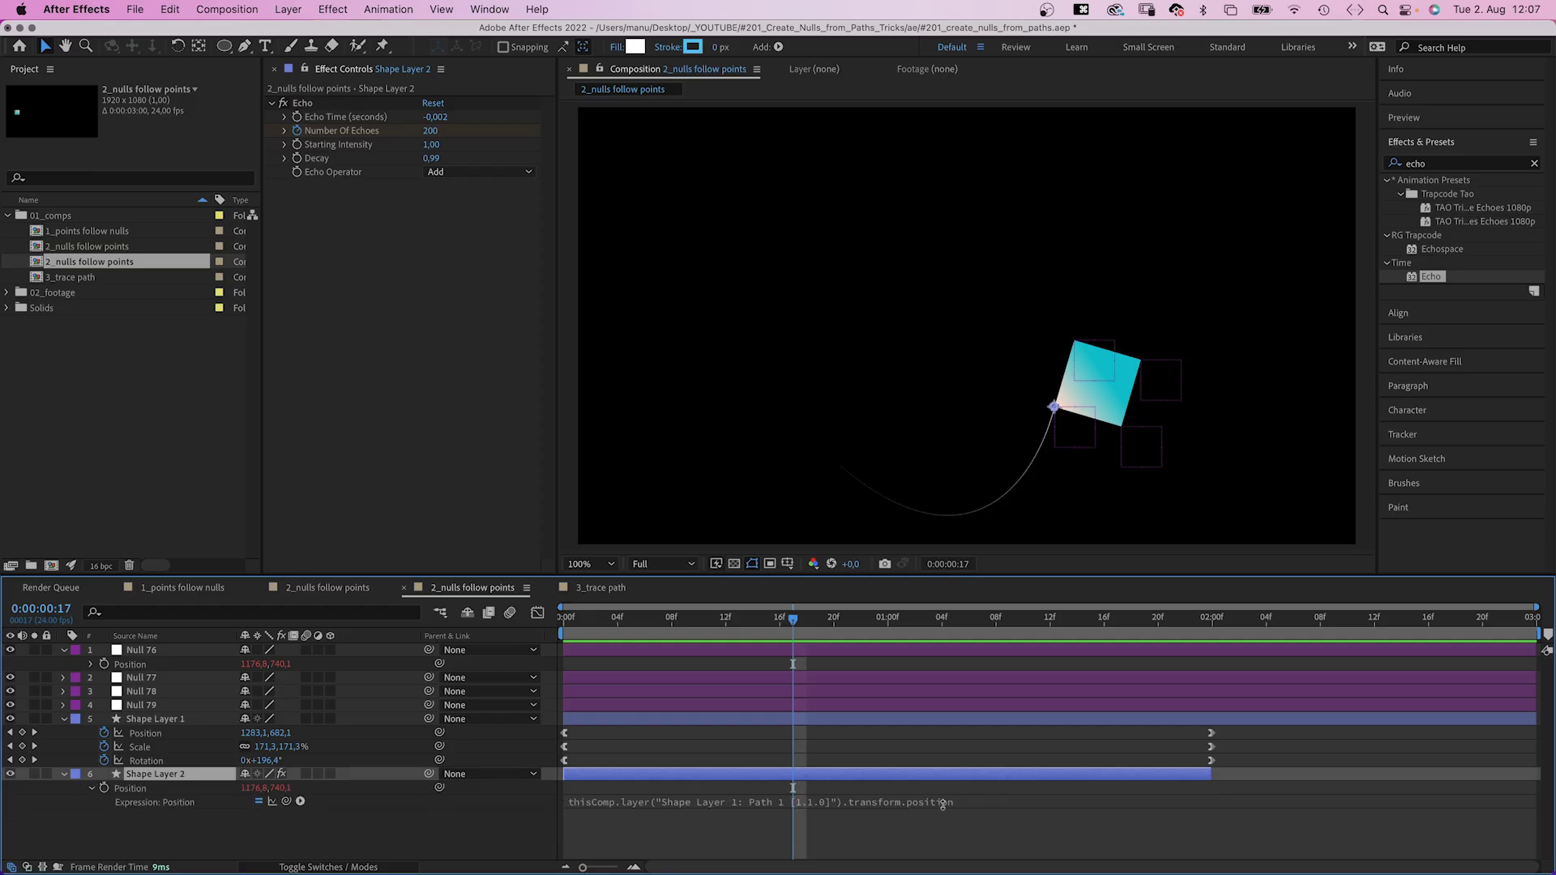
{"action": "left_click", "coordinate": [945, 807]}
{"action": "left_click", "coordinate": [1013, 804]}
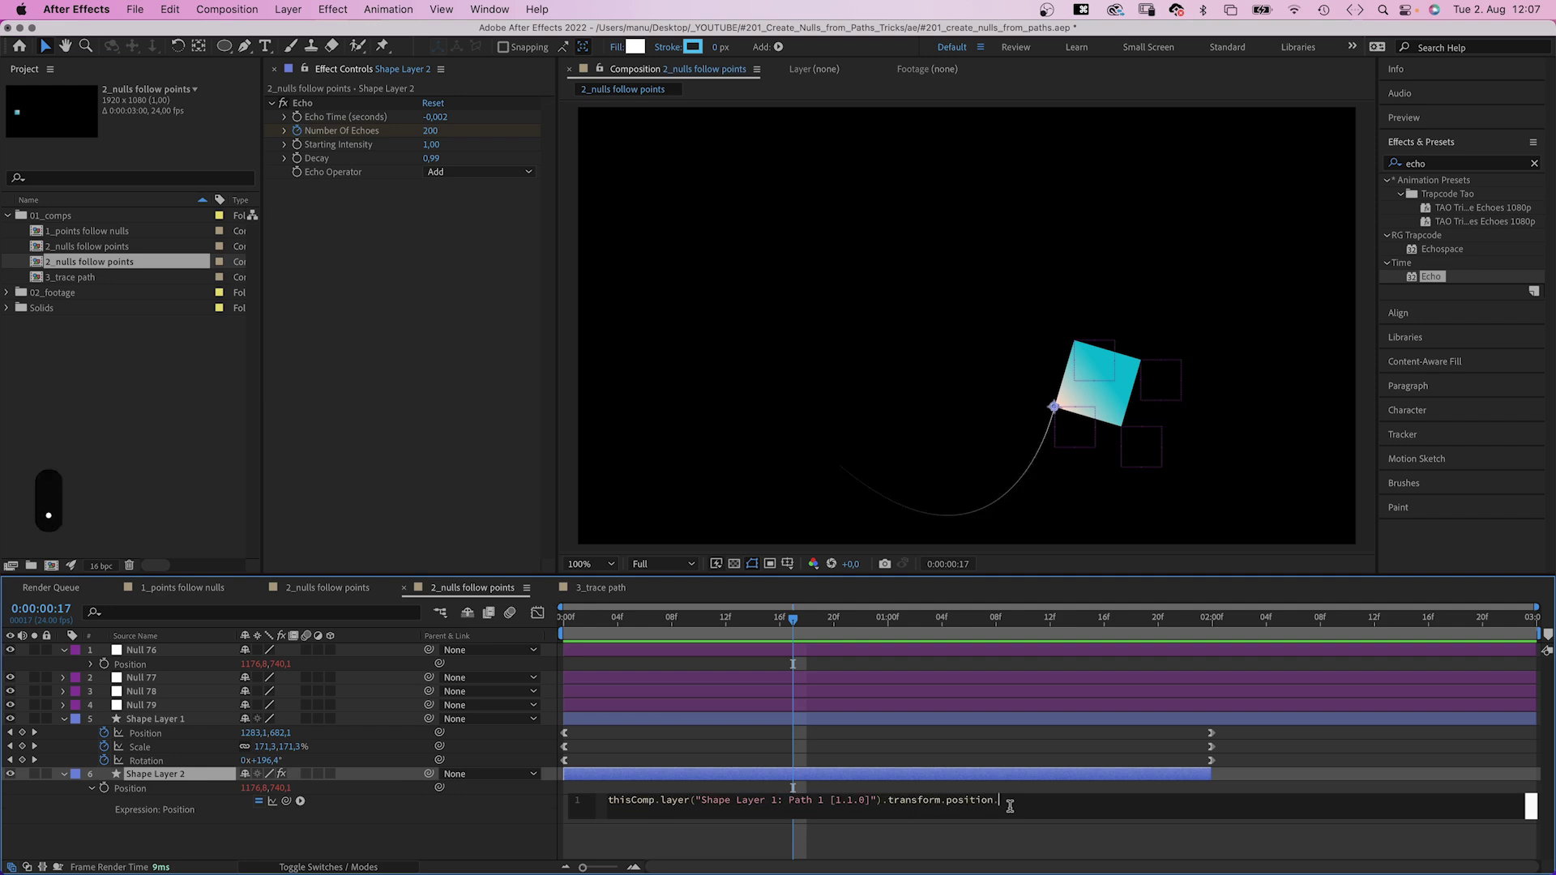
{"action": "type", "text": "valuea"}
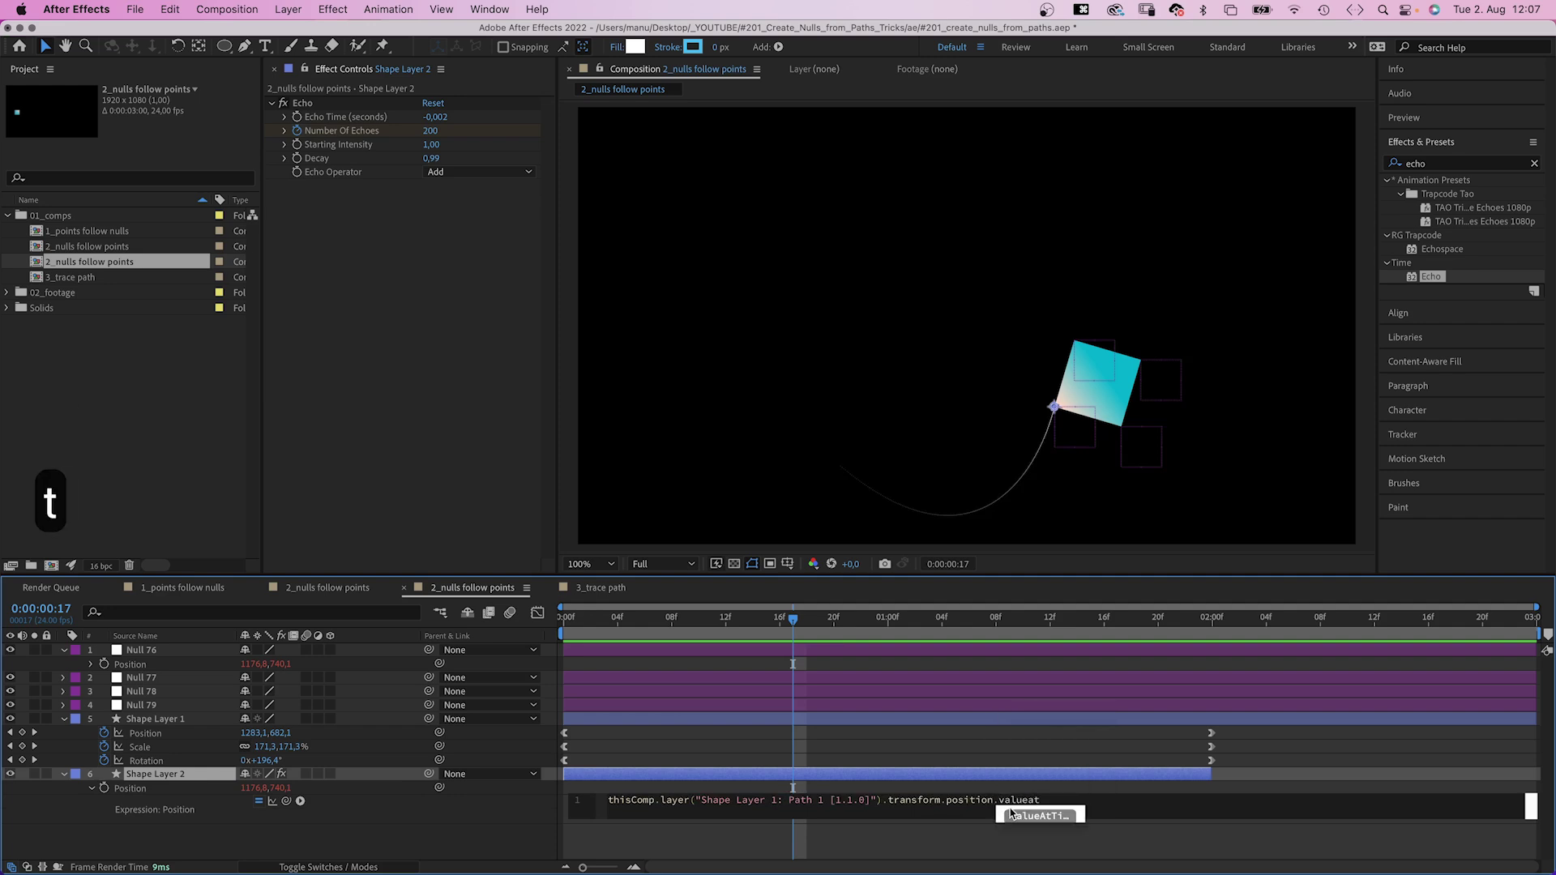
{"action": "type", "text": "t"}
{"action": "key", "text": "Return"}
{"action": "type", "text": "time-"}
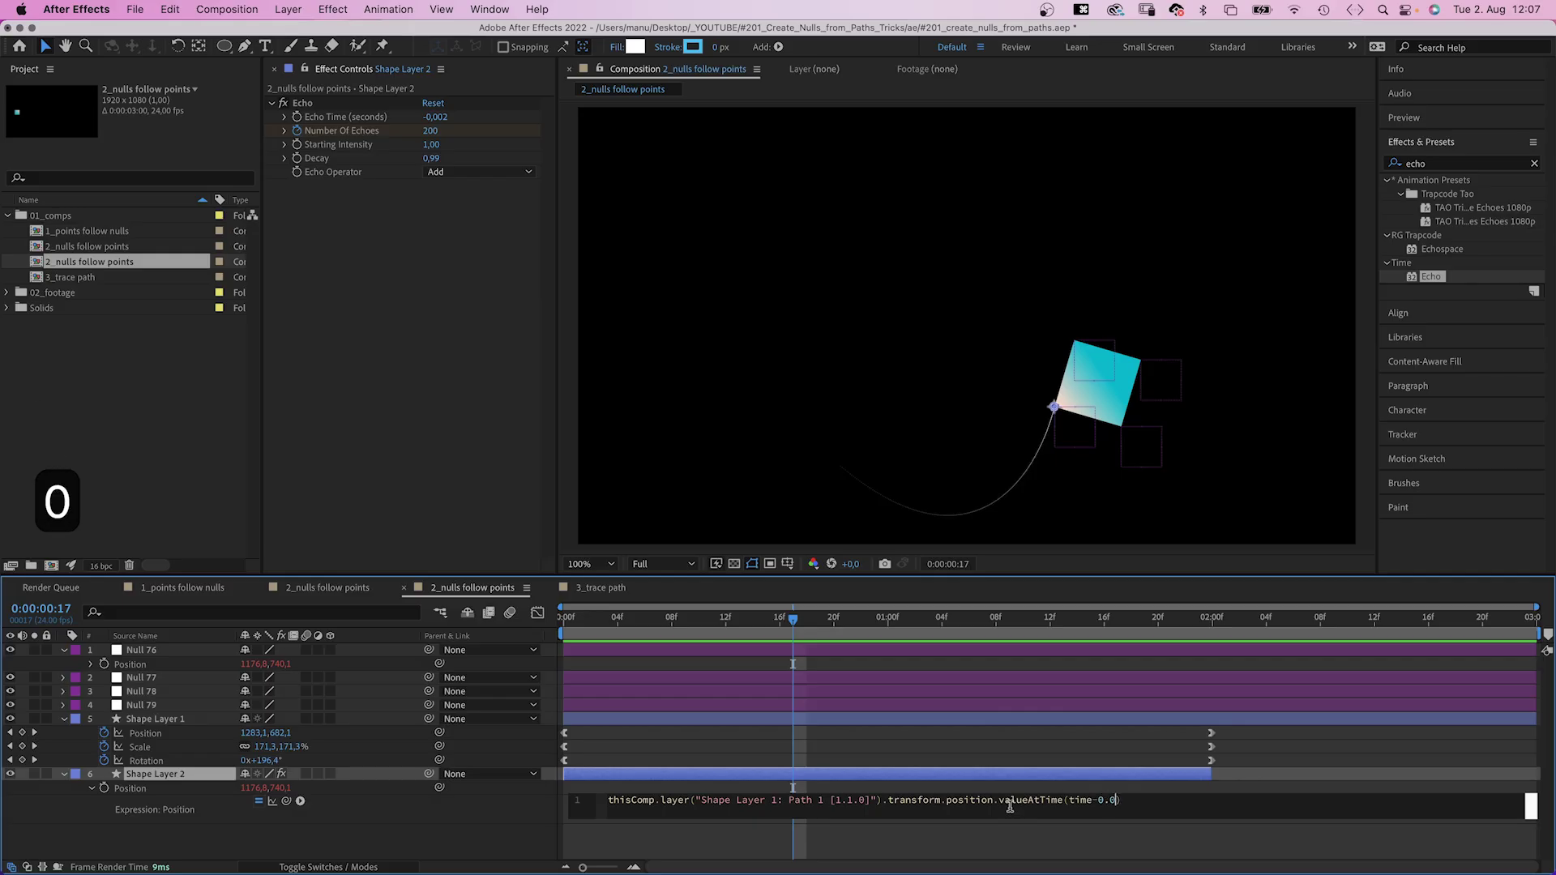
{"action": "type", "text": "0.02"}
{"action": "left_click", "coordinate": [507, 823]}
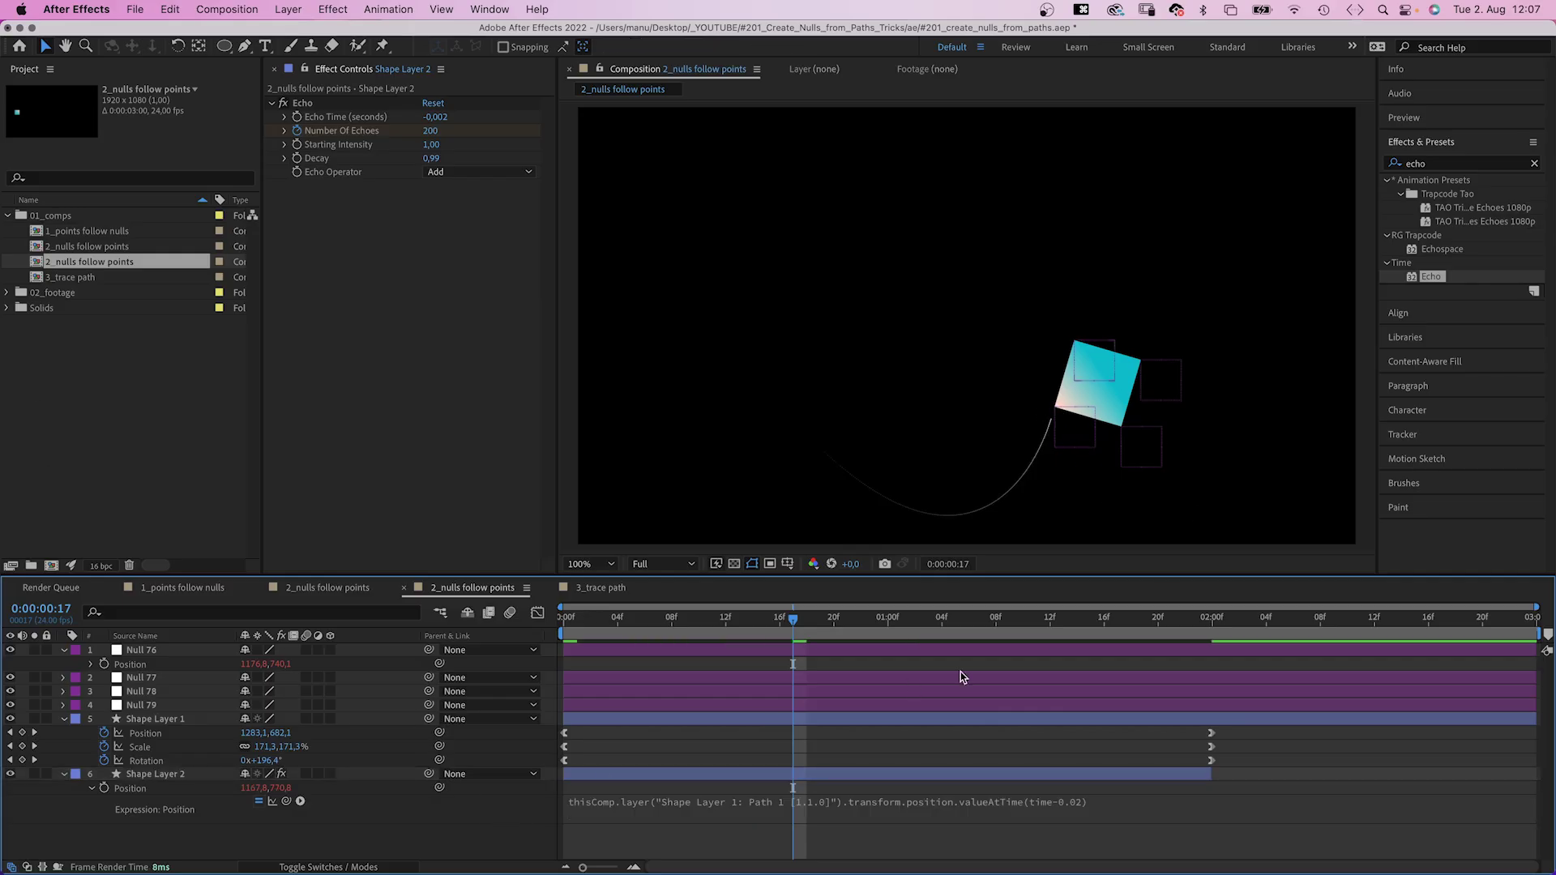
{"action": "key", "text": "space"}
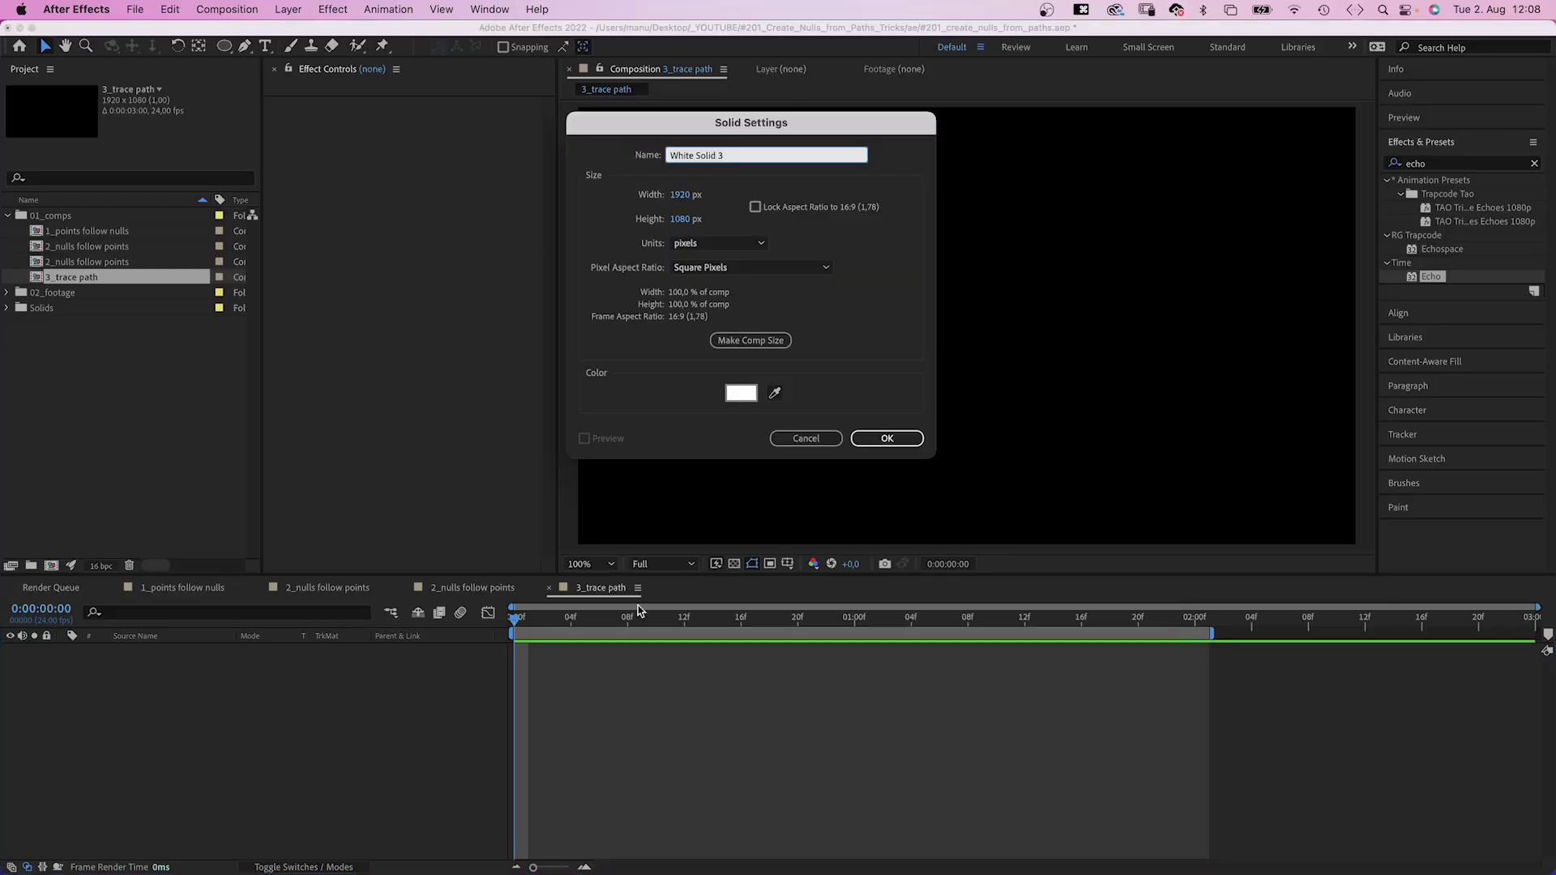
Create a full-frame white solid and cut it to a circle with an ellipse mask, nudged up-left
{"action": "left_click", "coordinate": [861, 439]}
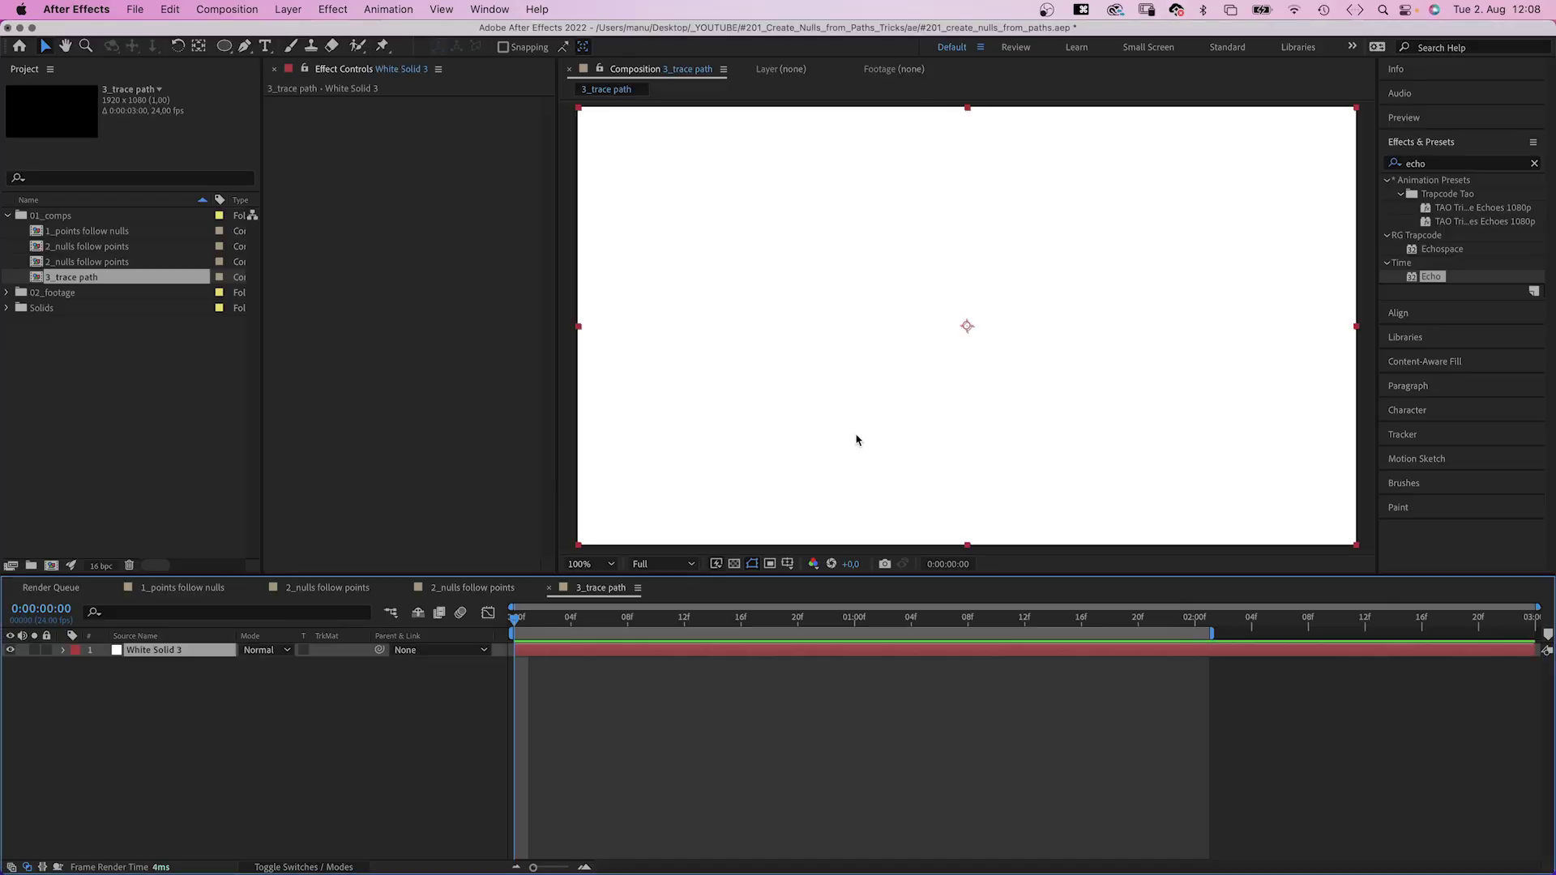
{"action": "left_click", "coordinate": [225, 47]}
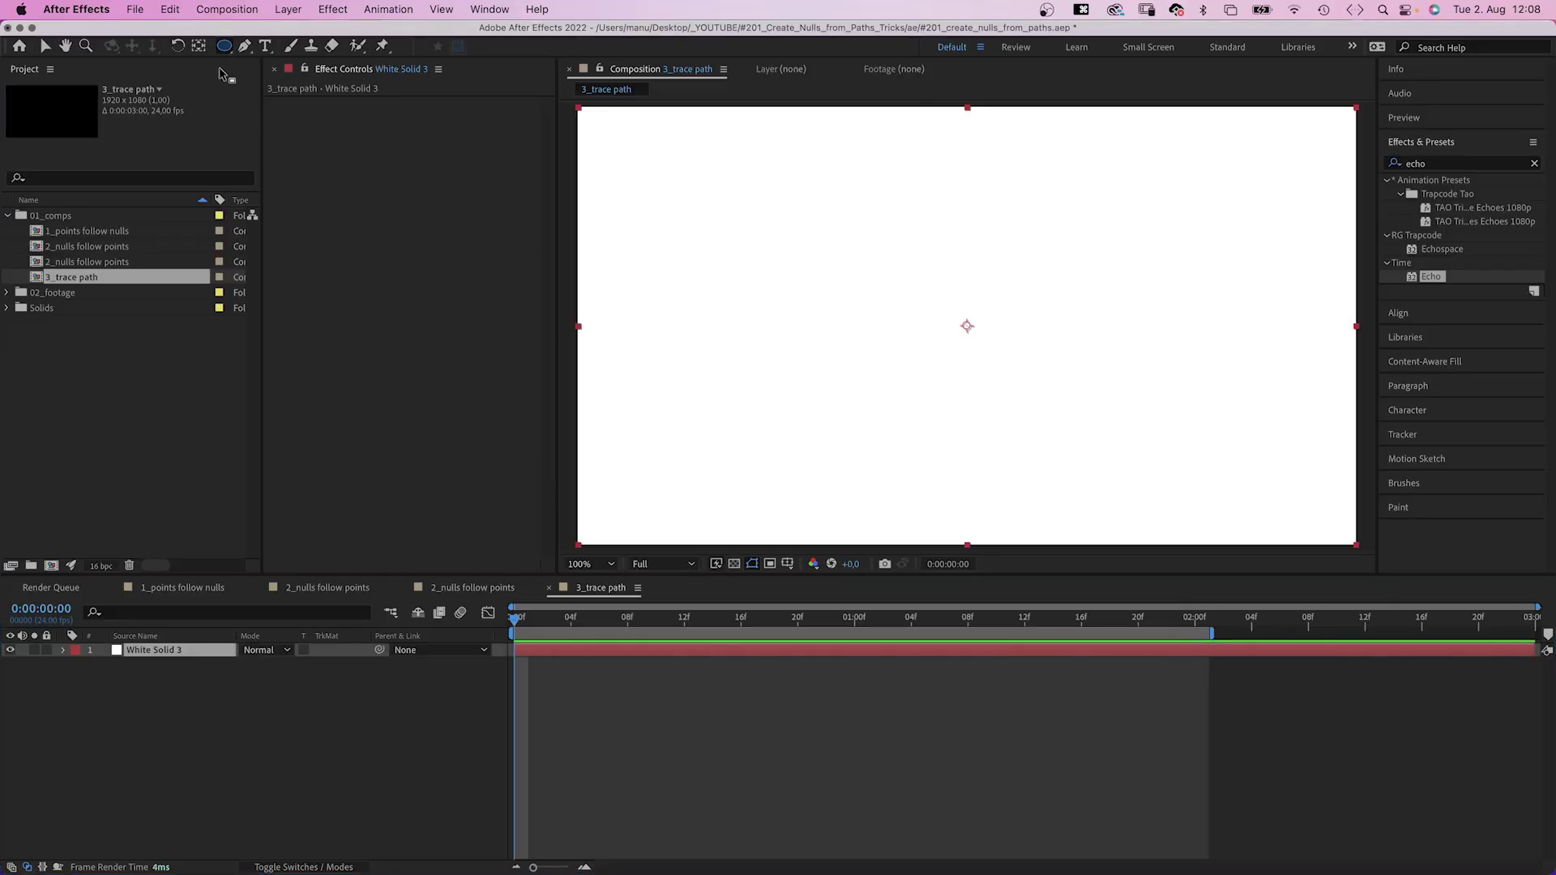
{"action": "left_click_drag", "start_coordinate": [879, 236], "coordinate": [1118, 456]}
{"action": "key", "text": "v"}
{"action": "left_click_drag", "start_coordinate": [1118, 360], "coordinate": [1107, 336]}
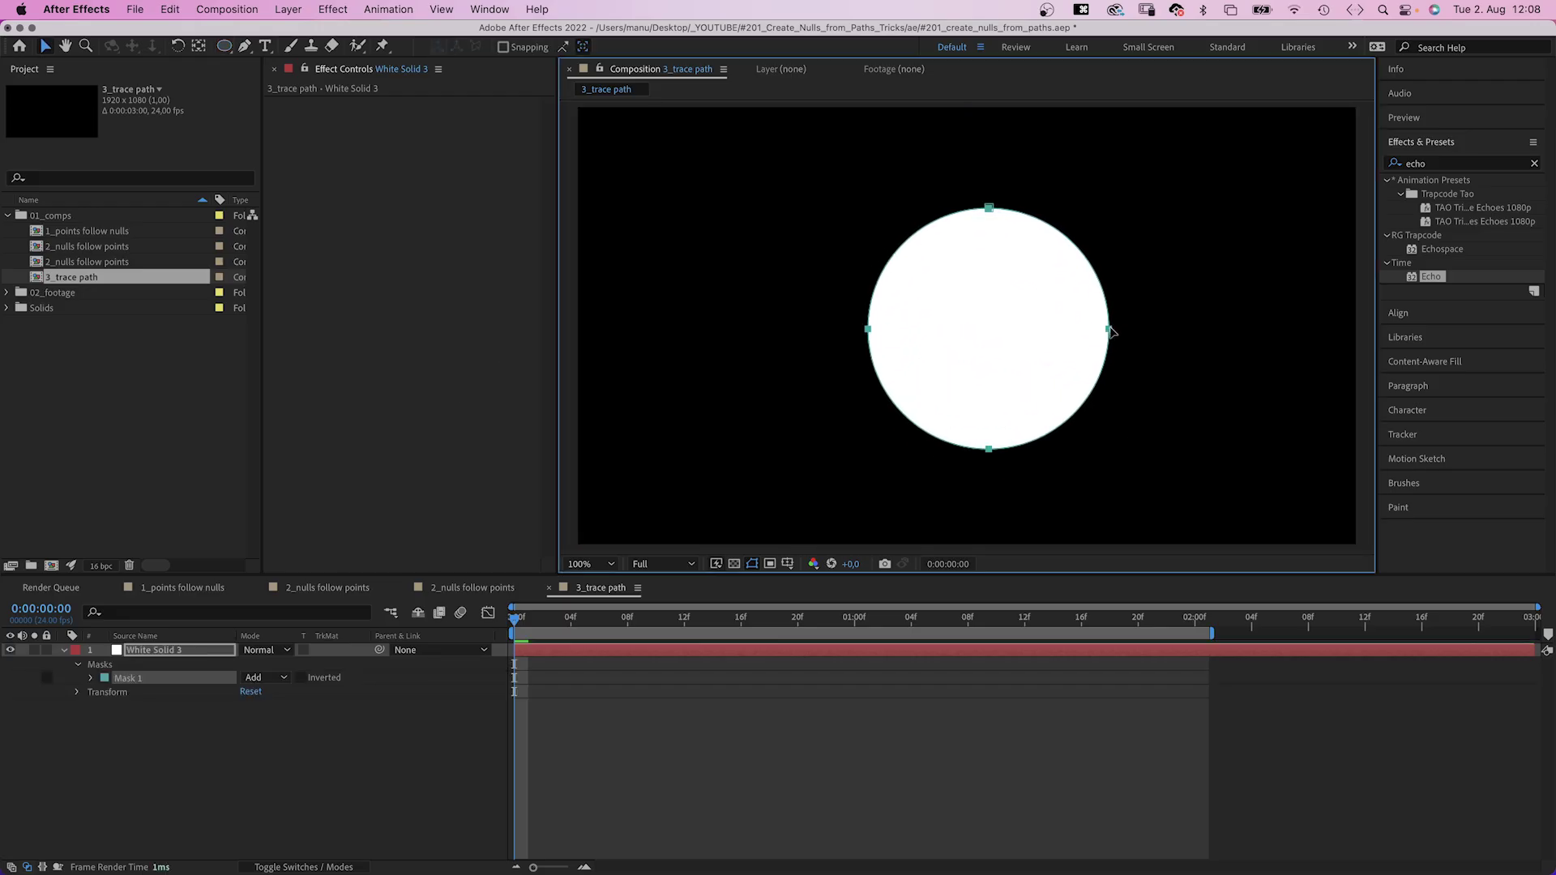
{"action": "left_click", "coordinate": [91, 678]}
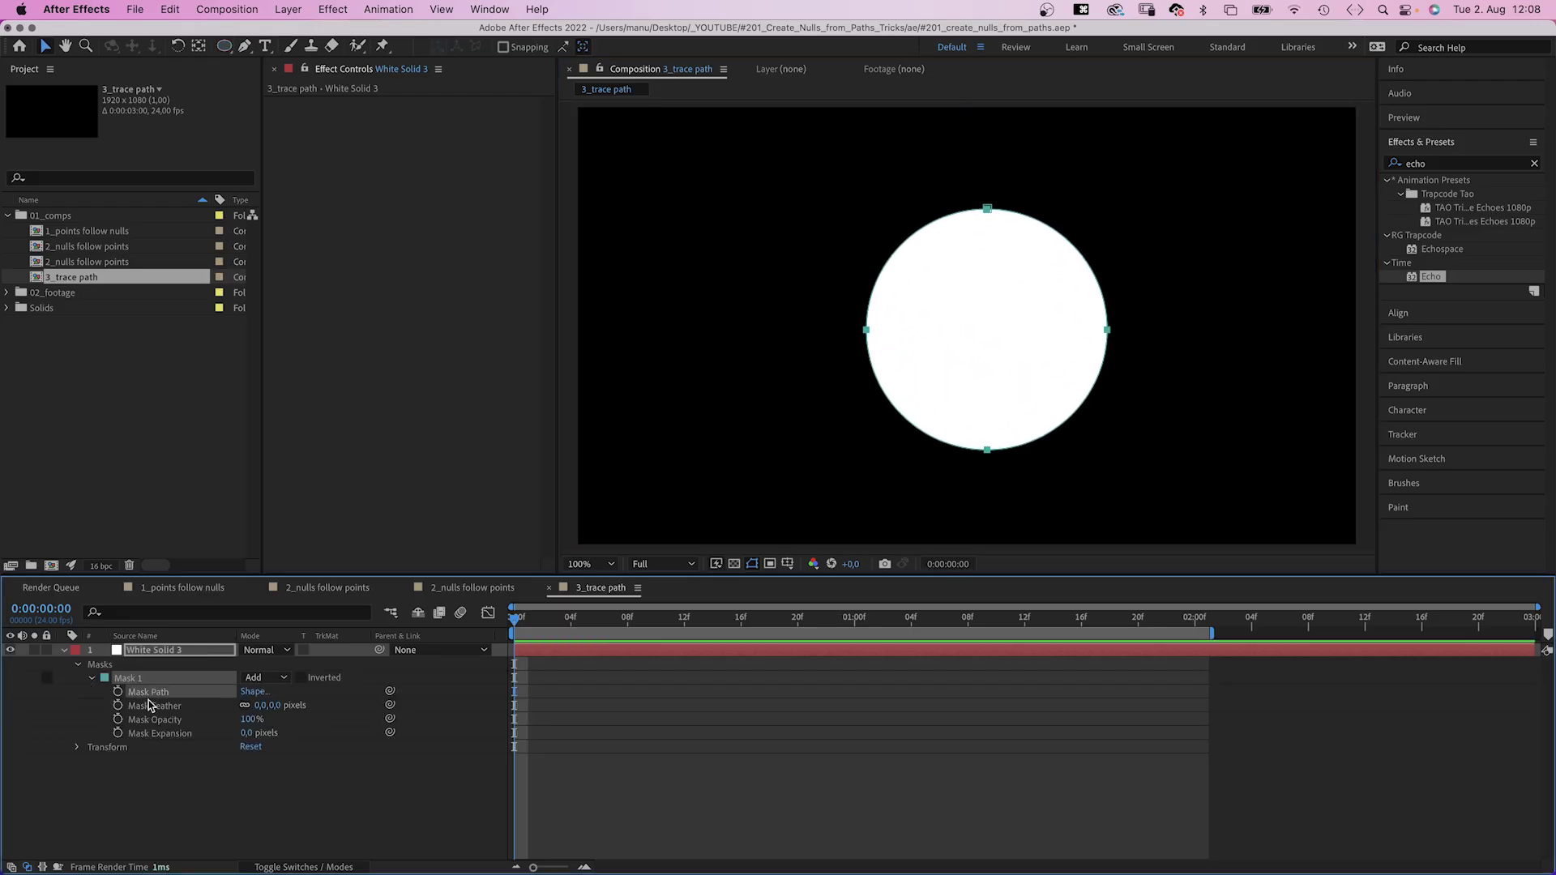
Run Create Nulls From Paths' Trace Path on the circle mask, making Null 80, and preview its motion
{"action": "left_click", "coordinate": [490, 9]}
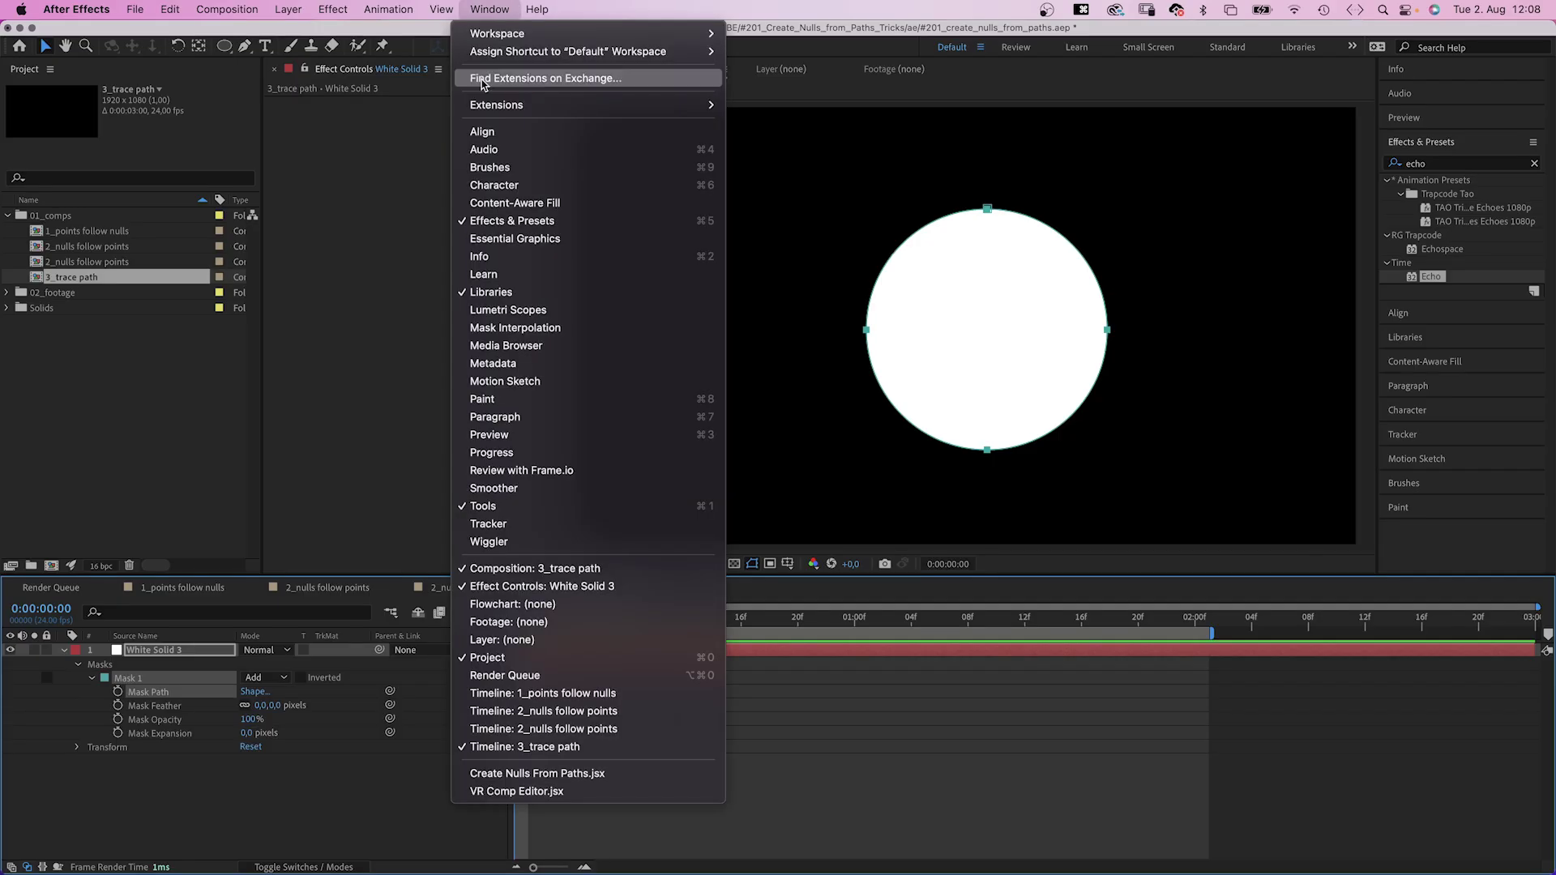
{"action": "left_click", "coordinate": [533, 774]}
{"action": "left_click", "coordinate": [788, 333]}
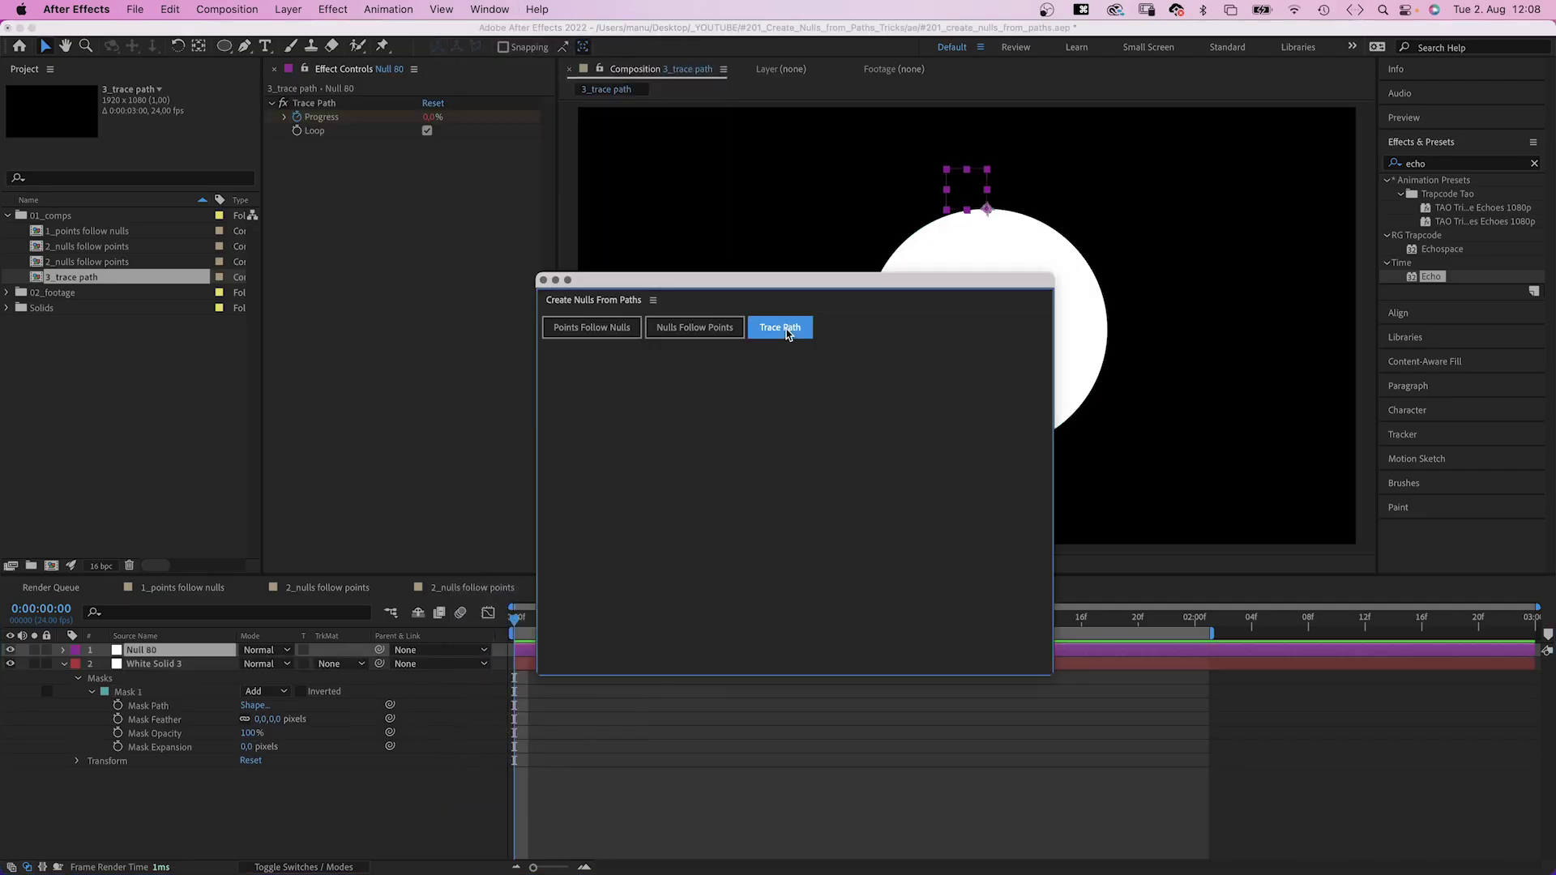
{"action": "left_click", "coordinate": [543, 280]}
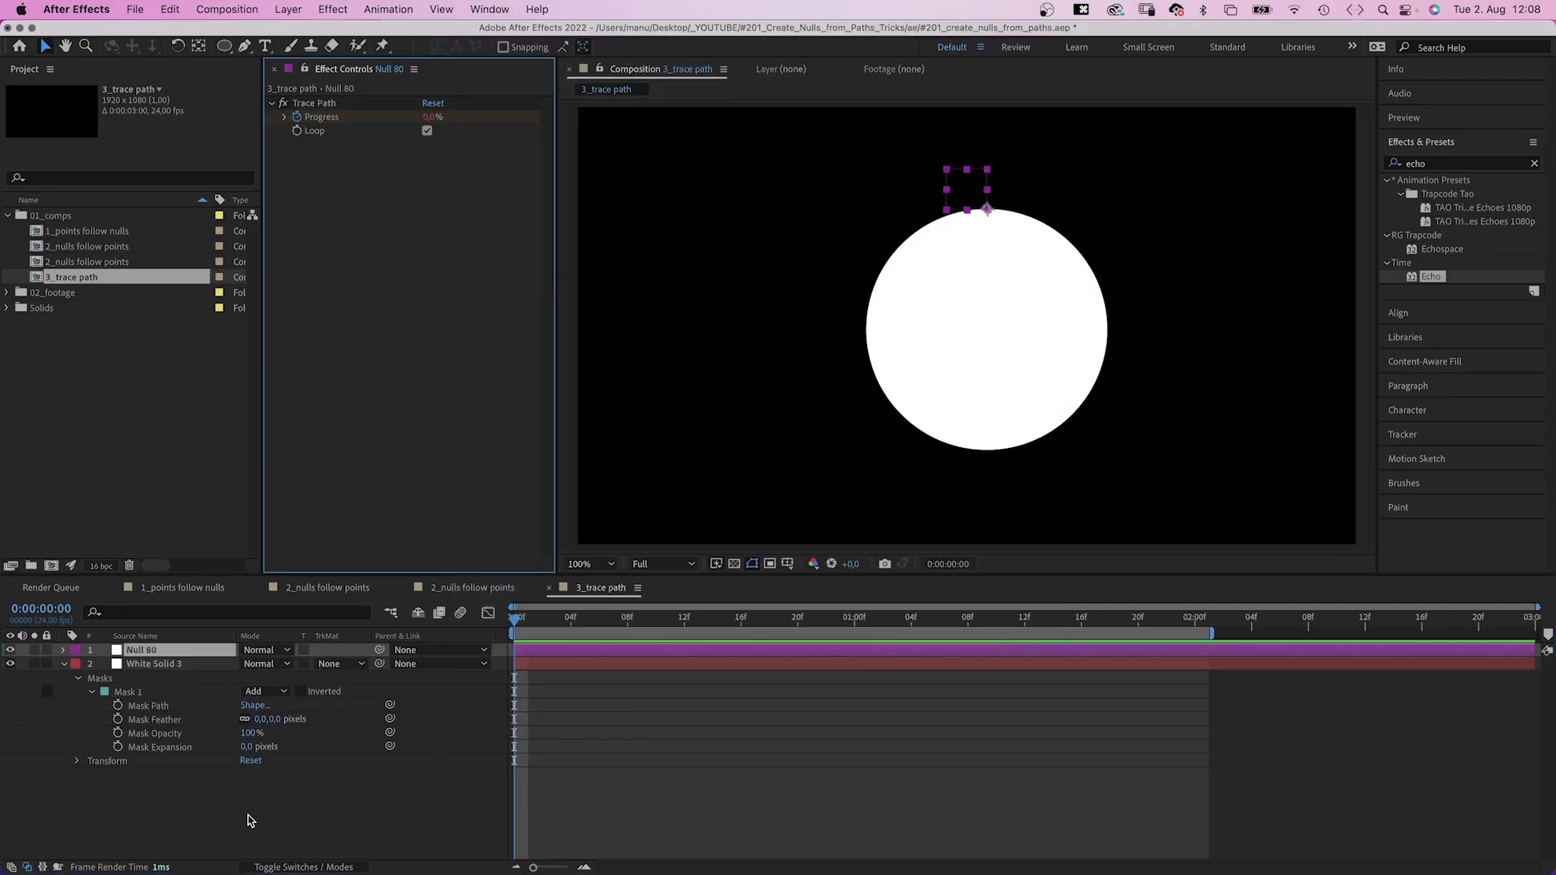
{"action": "key", "text": "u"}
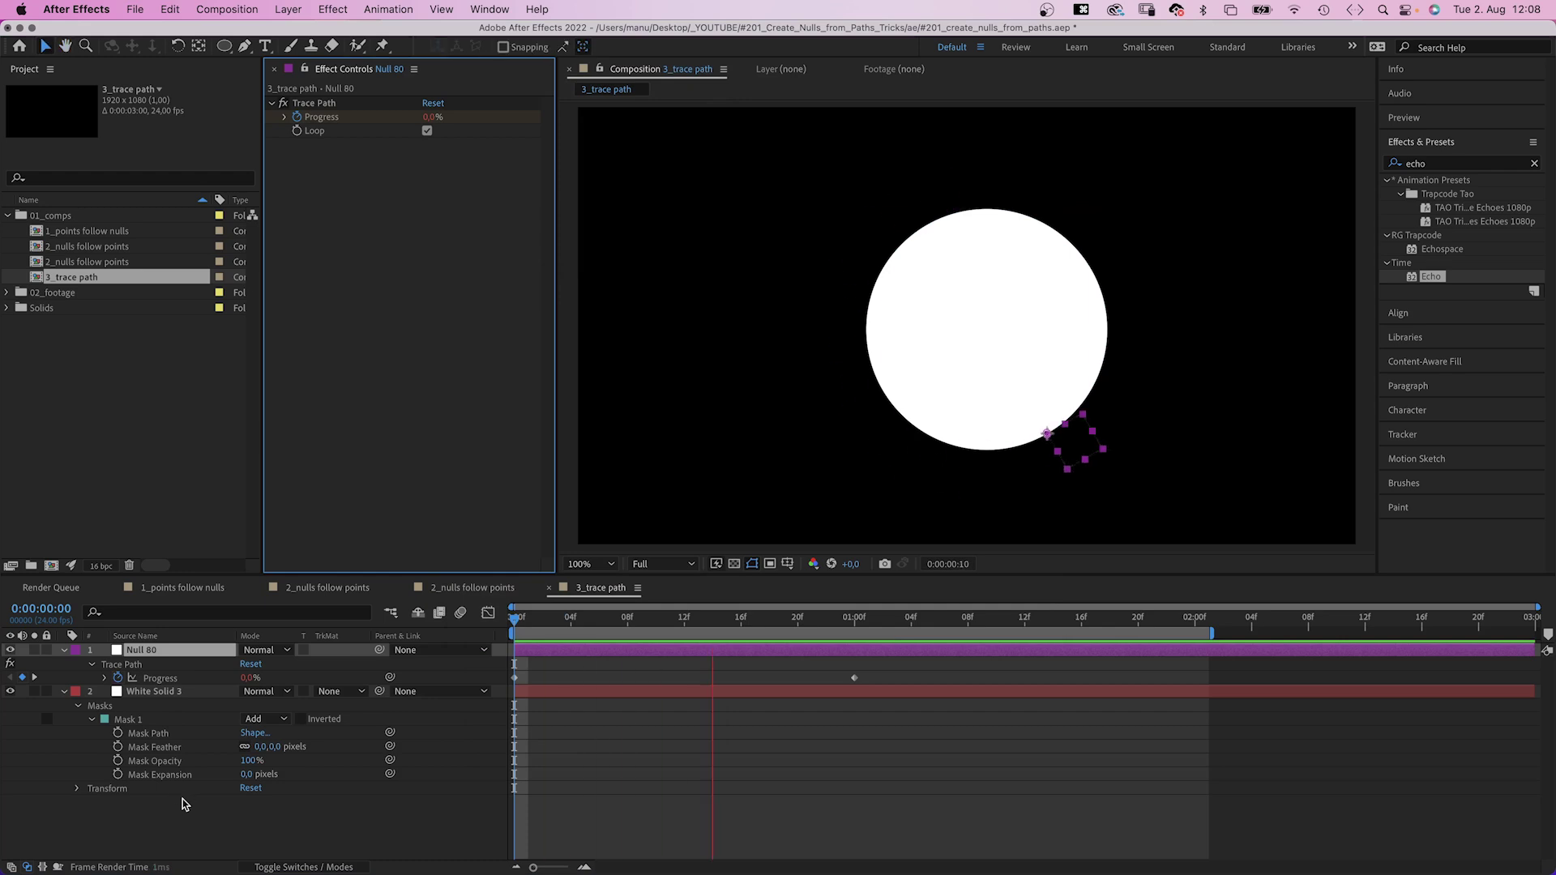
{"action": "key", "text": "space"}
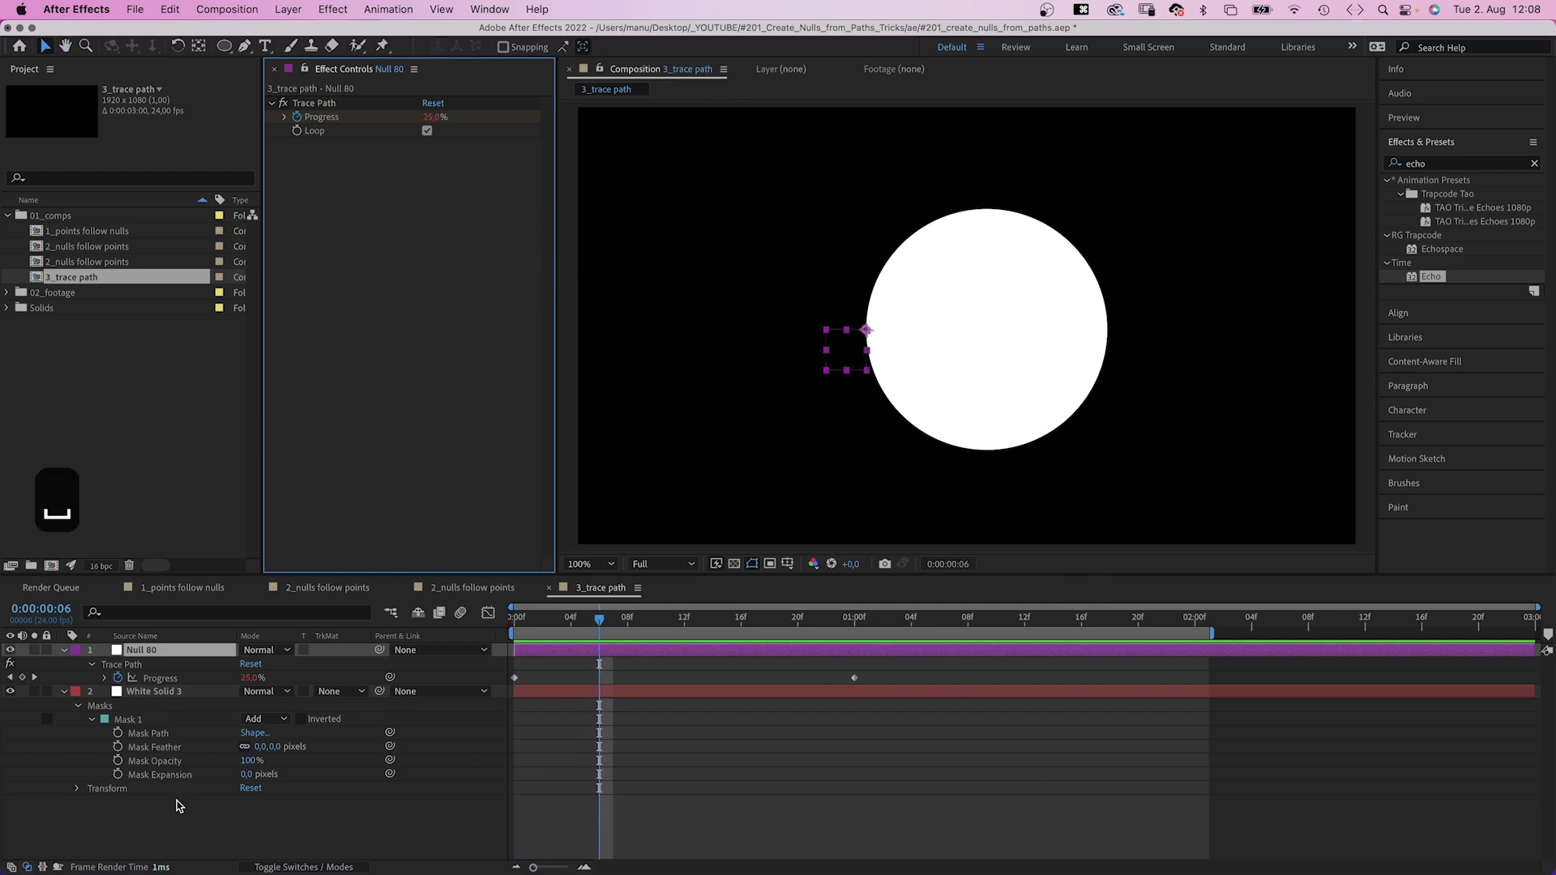
{"action": "left_click", "coordinate": [171, 834]}
Create a new solid coloured cyan (00FFFF)
{"action": "key", "text": "super+y"}
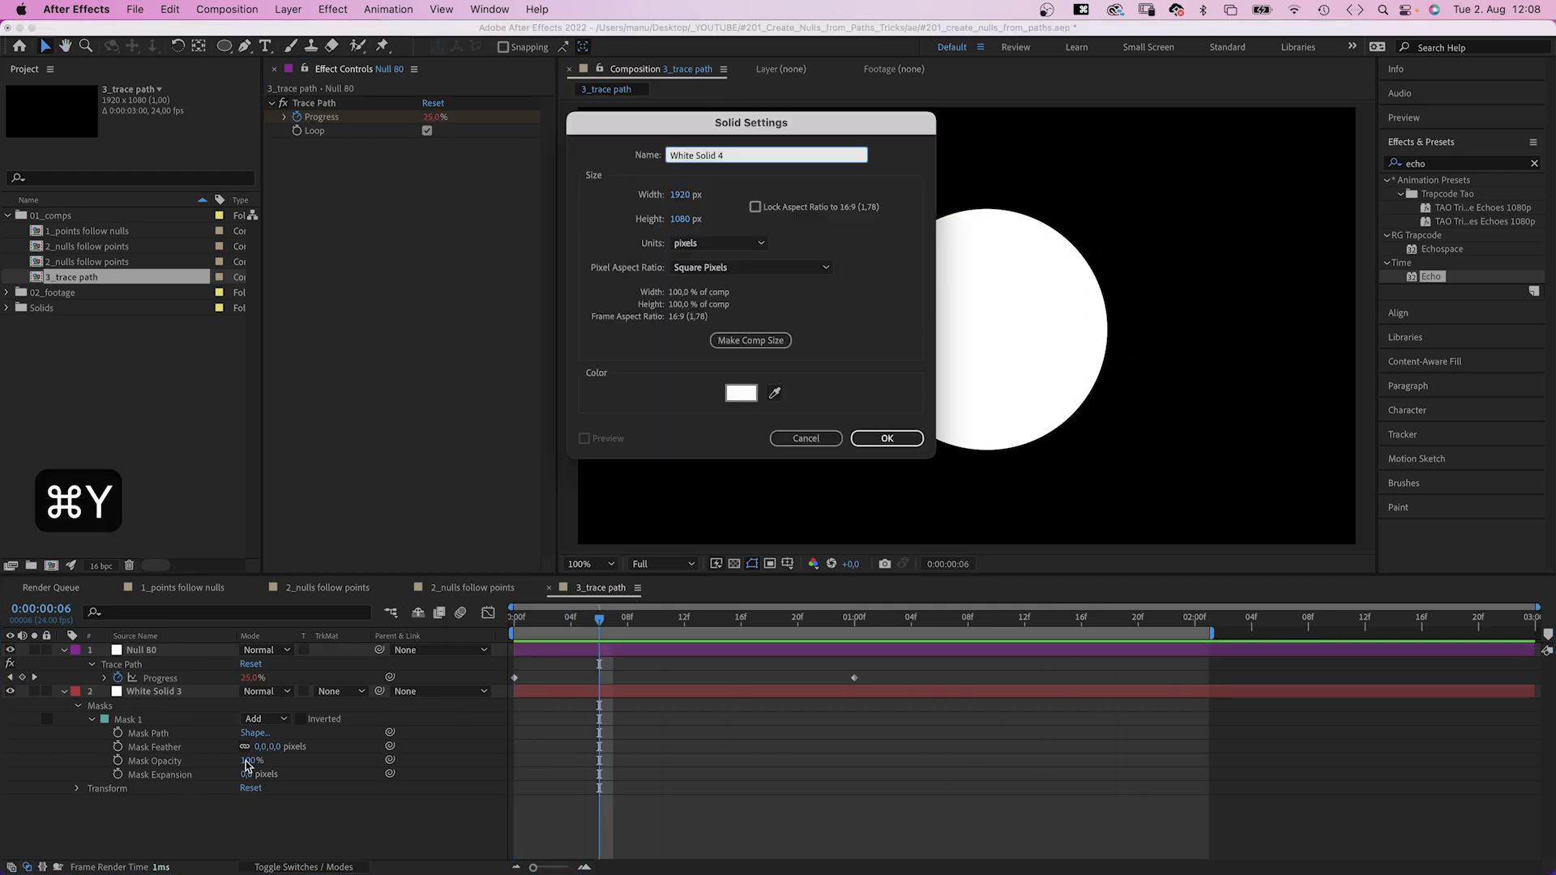
{"action": "left_click", "coordinate": [740, 397]}
{"action": "left_click_drag", "start_coordinate": [833, 446], "coordinate": [840, 477]}
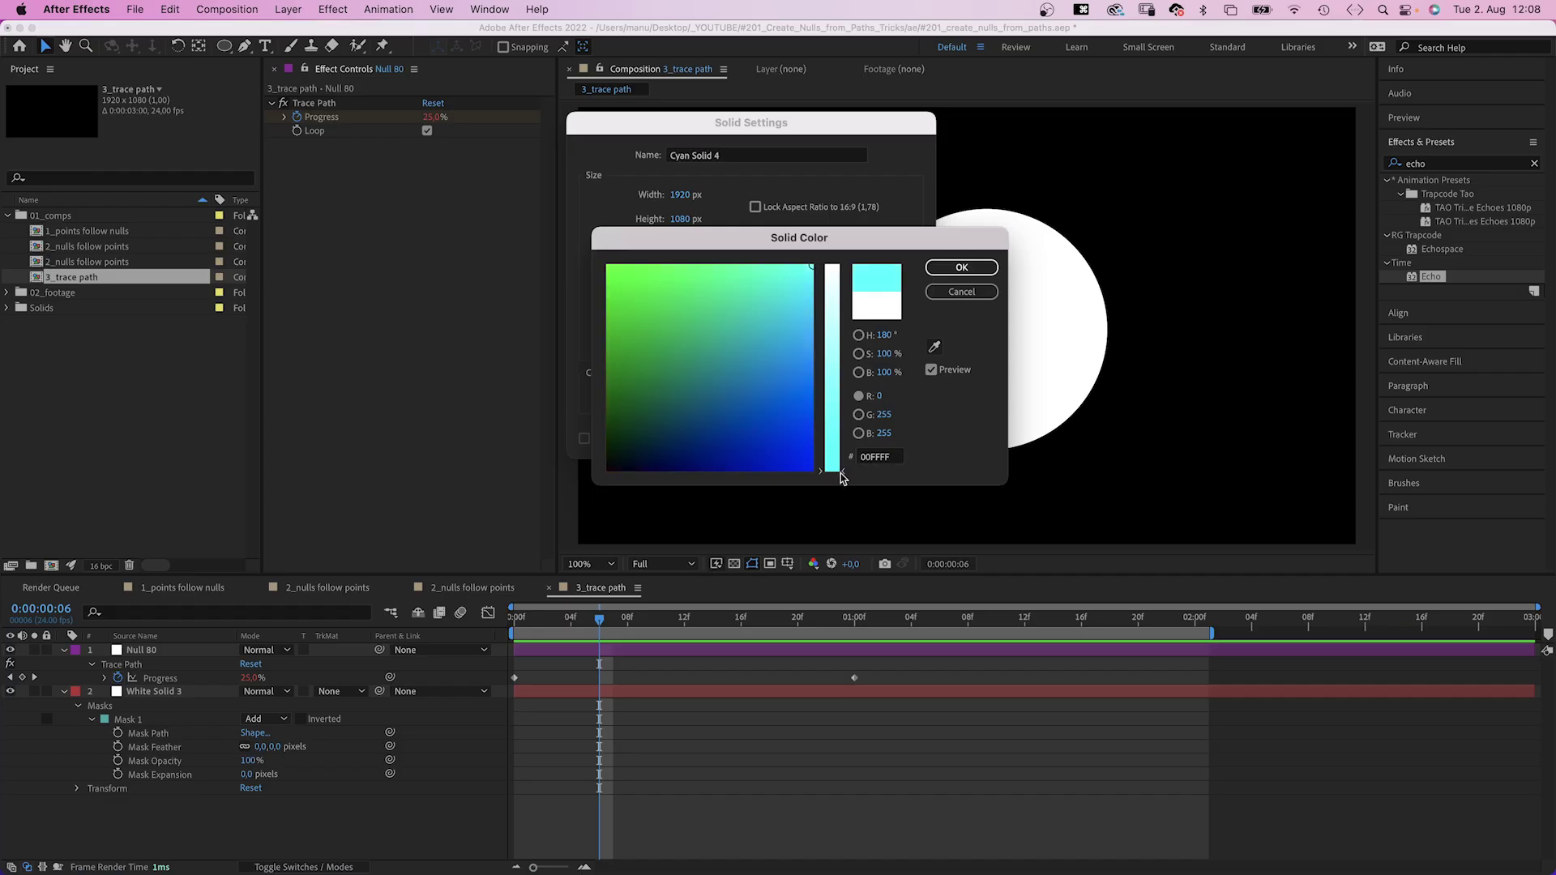
{"action": "left_click", "coordinate": [964, 268]}
{"action": "left_click", "coordinate": [891, 439]}
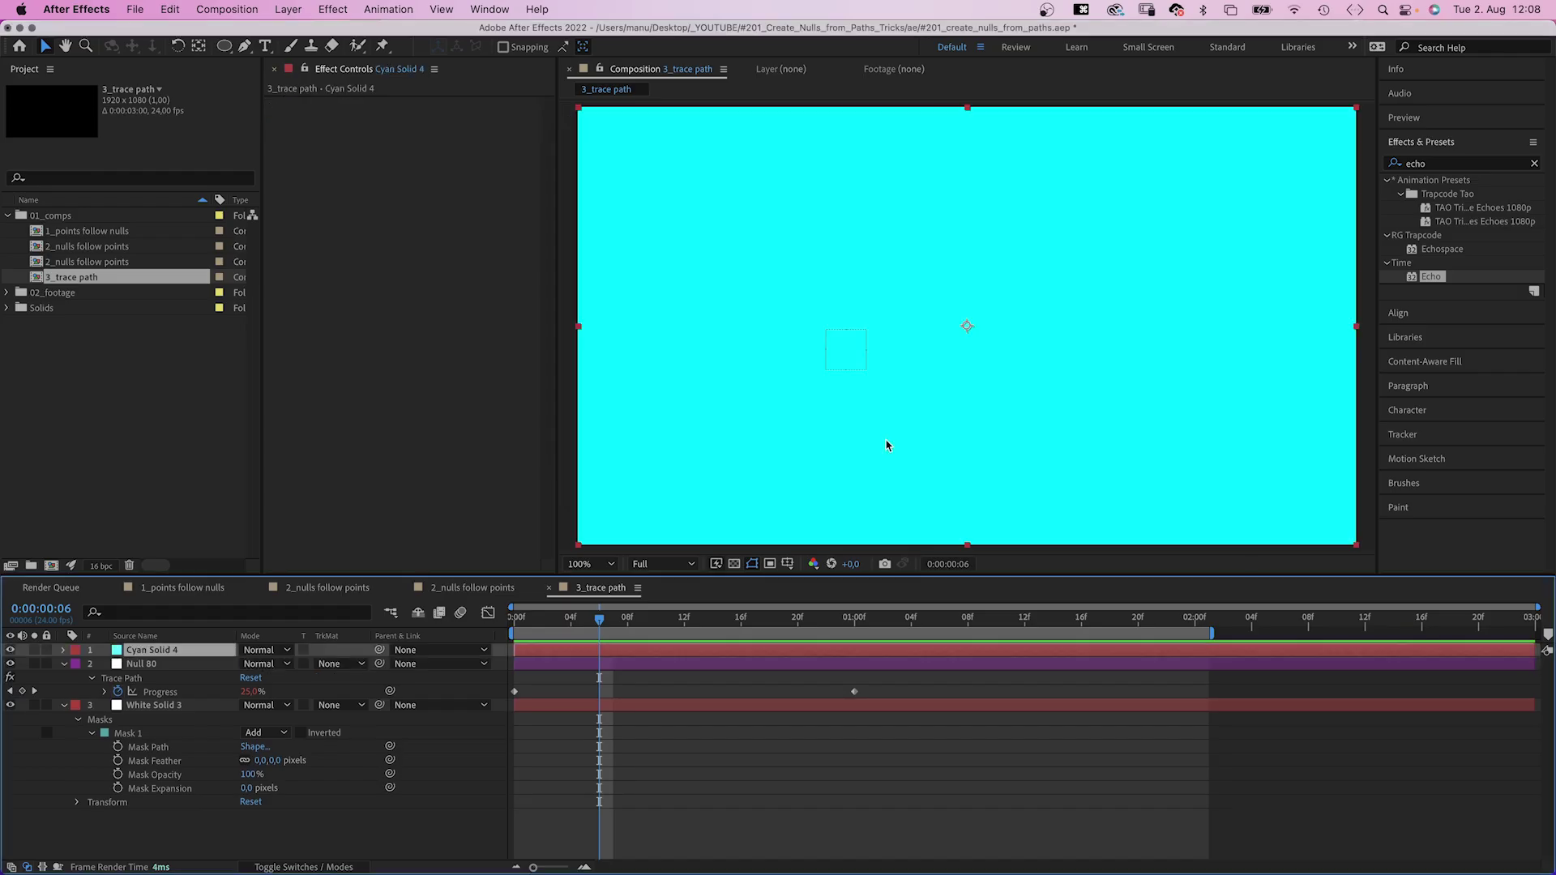
Mask Cyan Solid 4 to a small circle, parent it to Null 80, and preview from the start
{"action": "left_click", "coordinate": [226, 47]}
{"action": "mouse_move", "coordinate": [964, 311]}
{"action": "left_mouse_down"}
{"action": "mouse_move", "coordinate": [1013, 361]}
{"action": "mouse_move", "coordinate": [872, 336]}
{"action": "left_mouse_up"}
{"action": "key", "text": "v"}
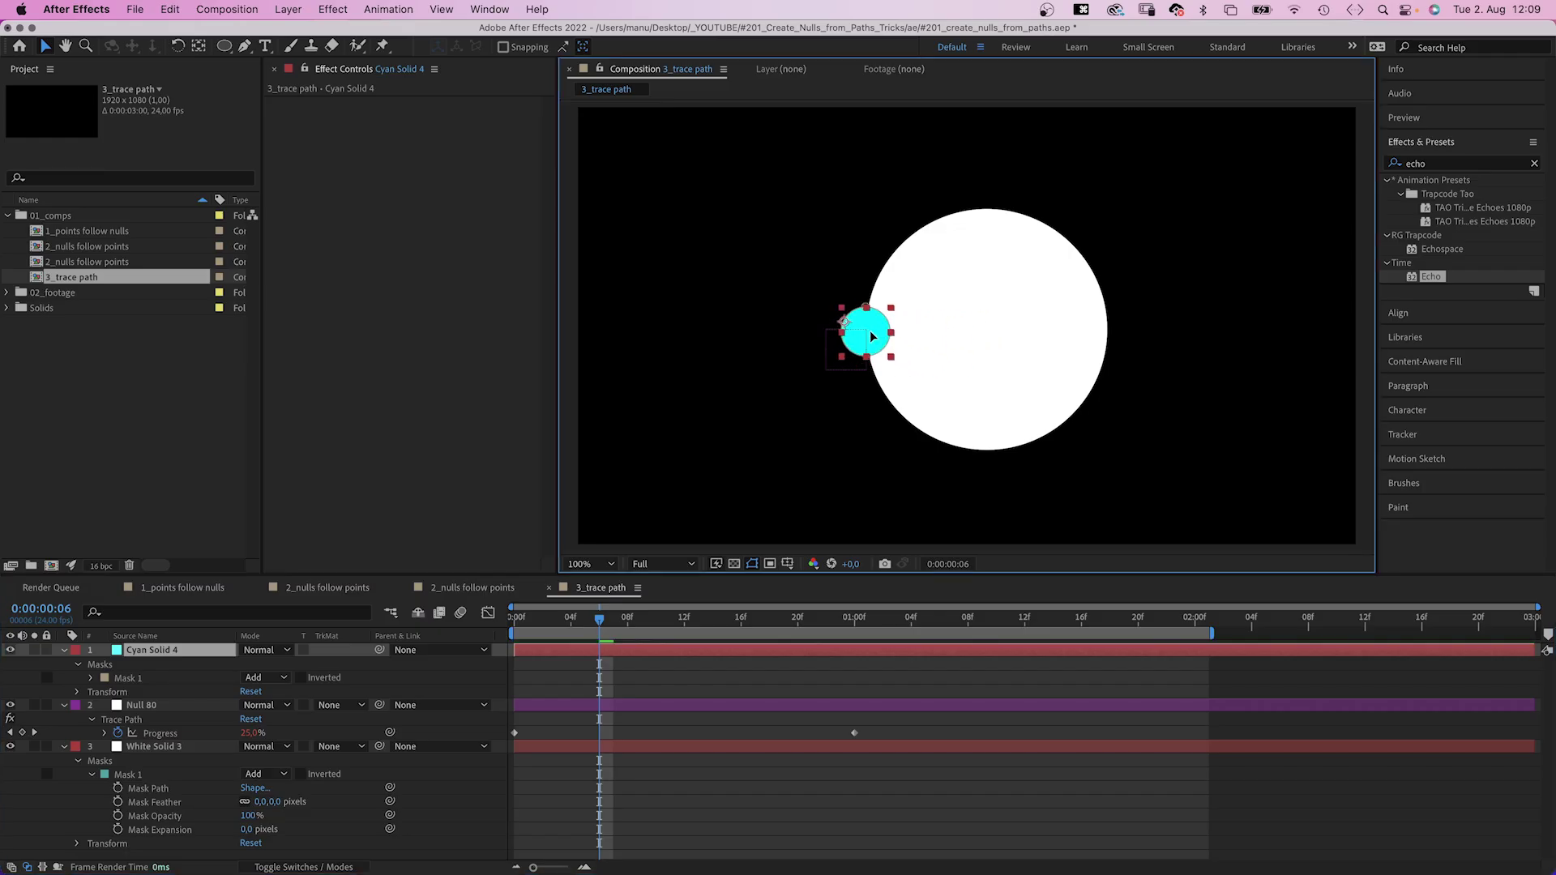
{"action": "left_click_drag", "start_coordinate": [381, 652], "coordinate": [164, 705]}
{"action": "left_click_drag", "start_coordinate": [582, 612], "coordinate": [490, 640]}
{"action": "key", "text": "space"}
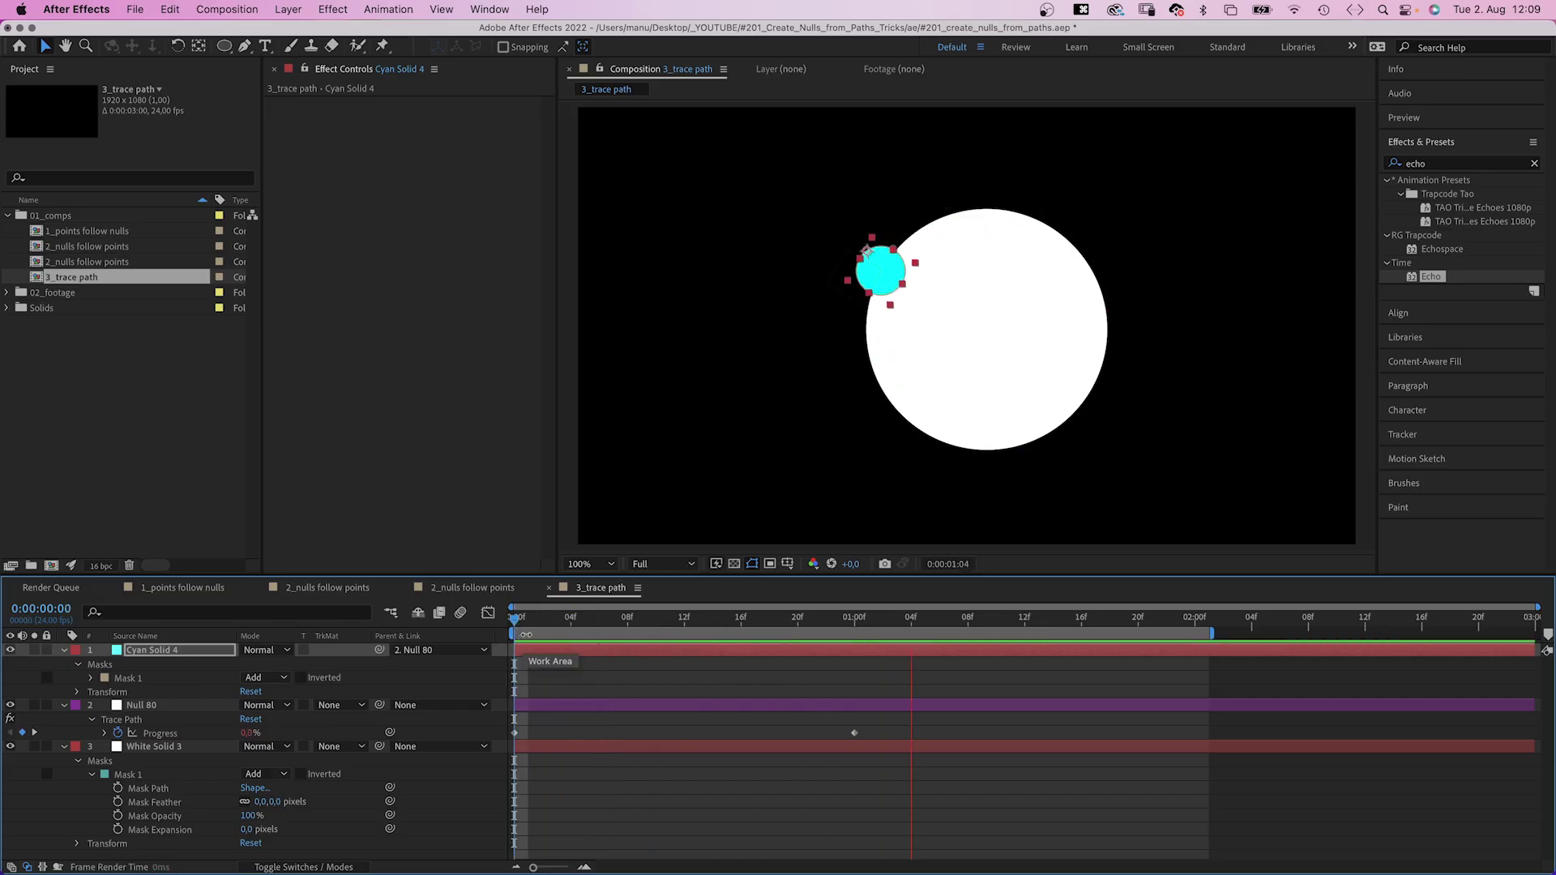
Delete the expression on Null 80's Trace Path Progress
{"action": "key", "text": "space"}
{"action": "left_click", "coordinate": [117, 732], "text": "alt"}
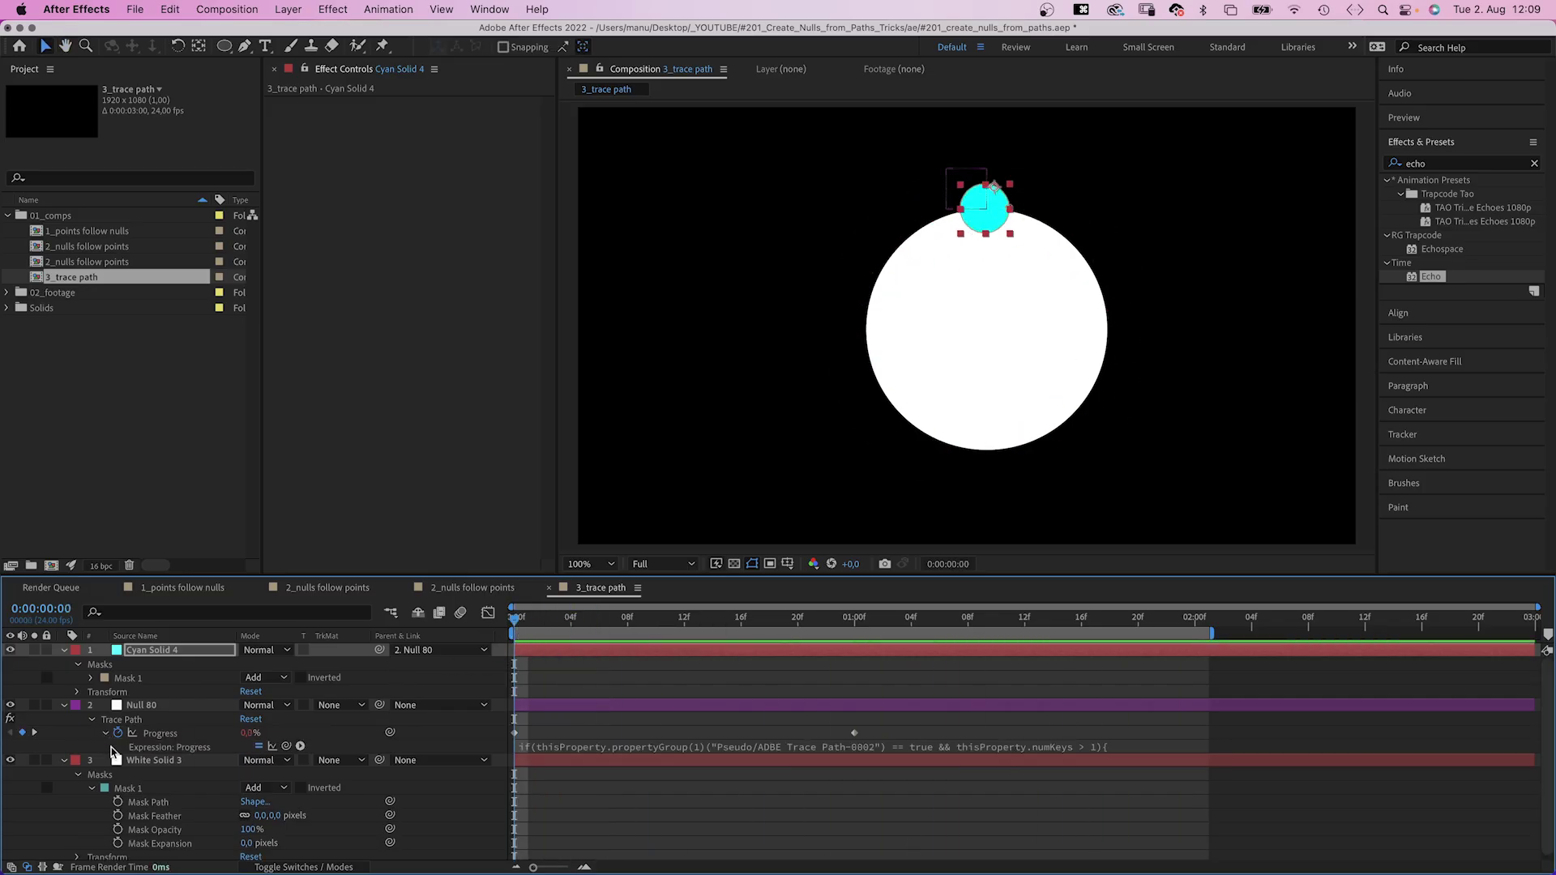
{"action": "left_click", "coordinate": [756, 744]}
{"action": "key", "text": "BackSpace"}
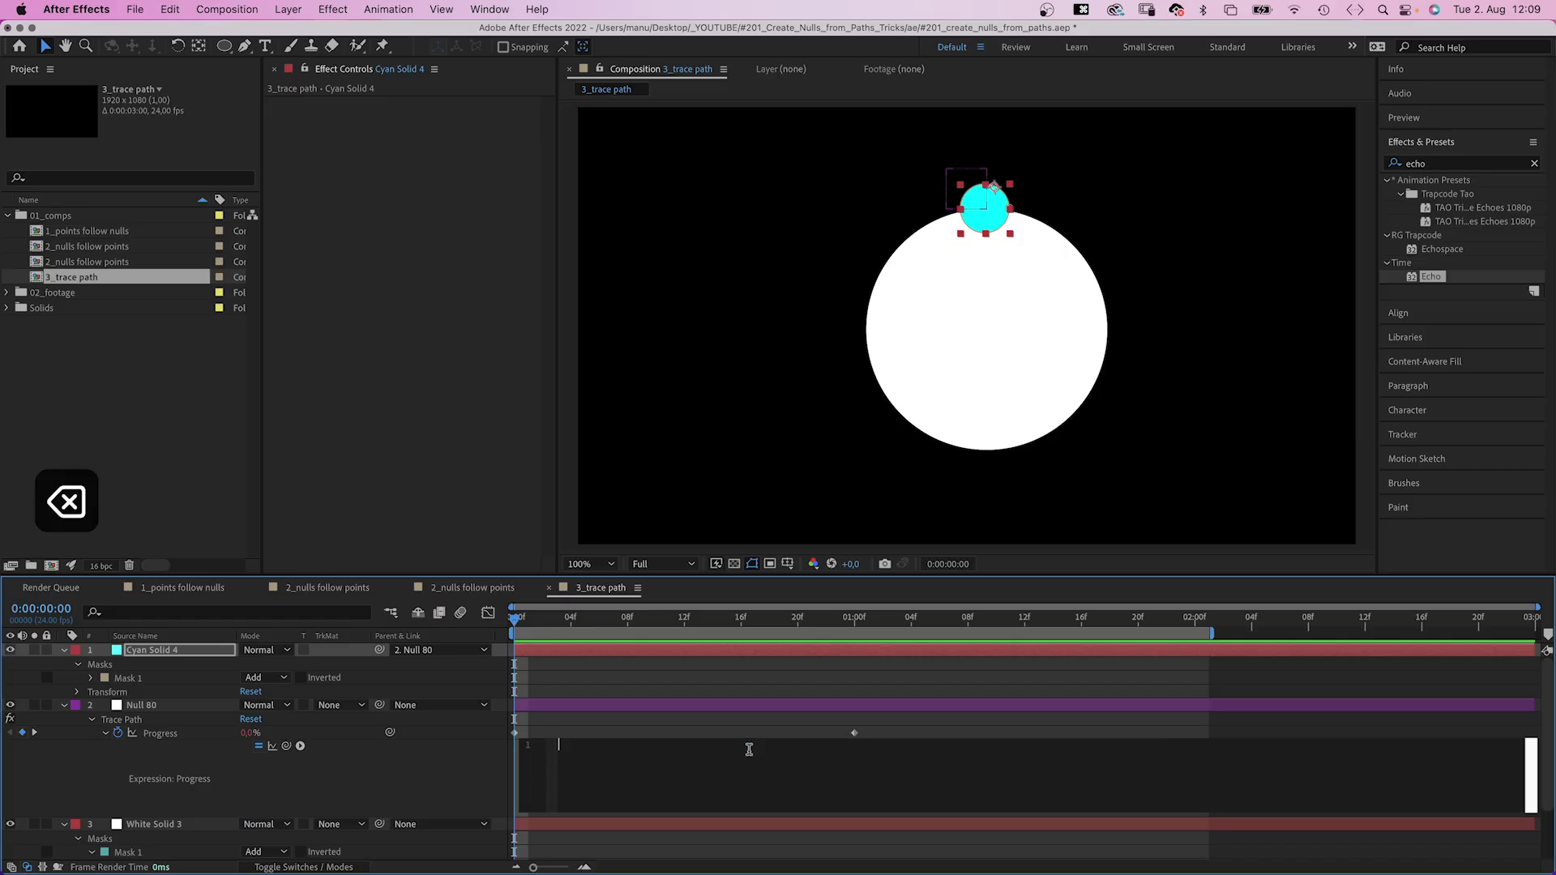
{"action": "left_click", "coordinate": [721, 605]}
Move a Progress keyframe to 01:09, ease the Progress keyframes, and preview the motion
{"action": "left_click", "coordinate": [666, 631]}
{"action": "left_click_drag", "start_coordinate": [666, 631], "coordinate": [982, 631]}
{"action": "left_click", "coordinate": [159, 733]}
{"action": "left_click", "coordinate": [488, 611]}
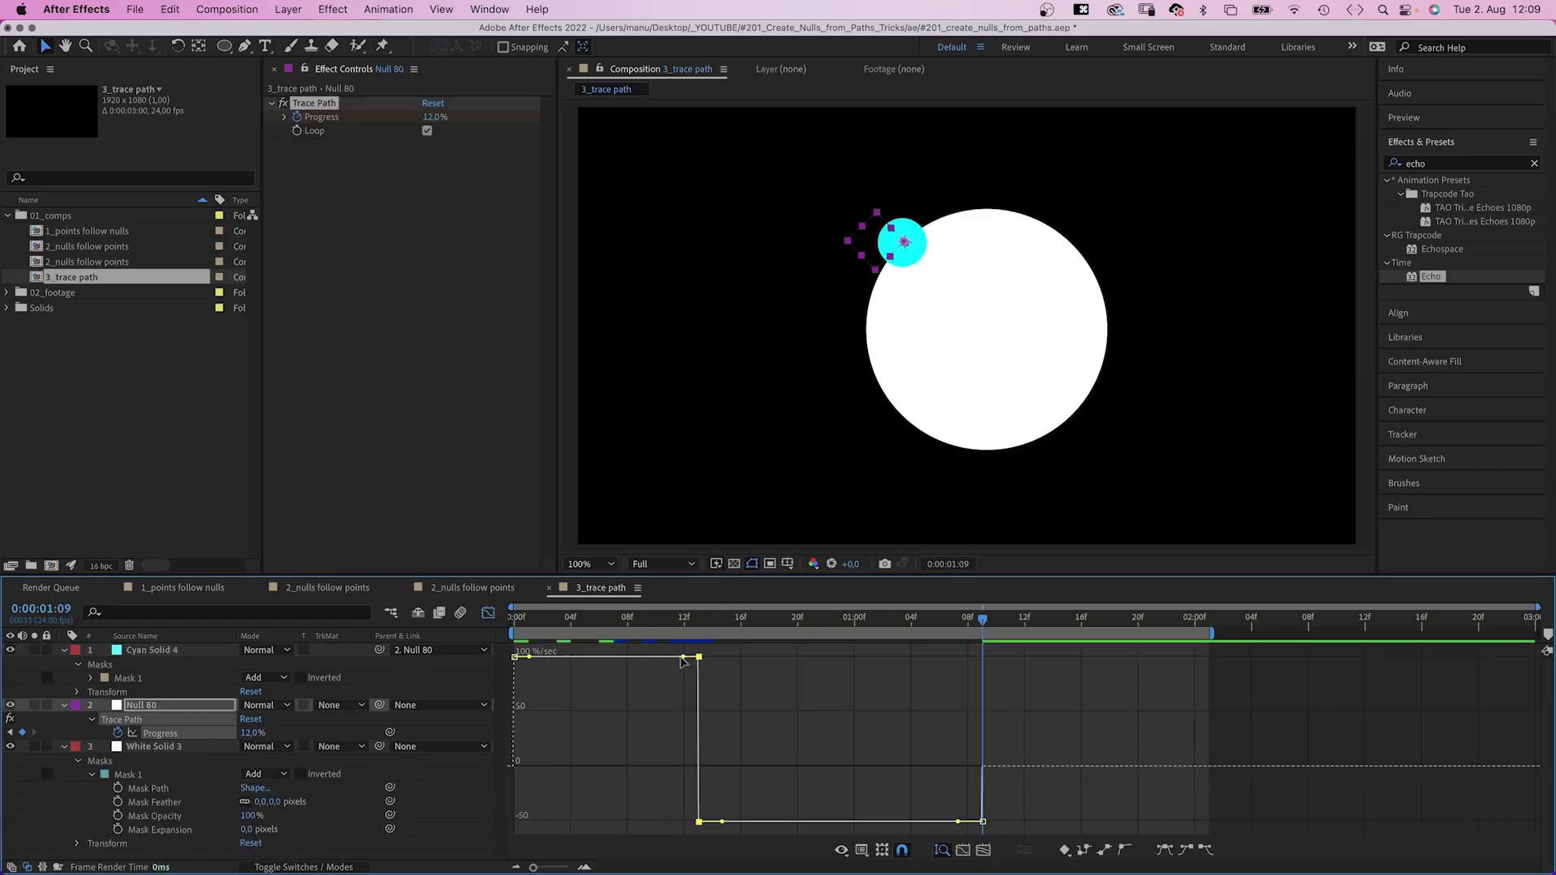
{"action": "key", "text": "Home"}
{"action": "key", "text": "space"}
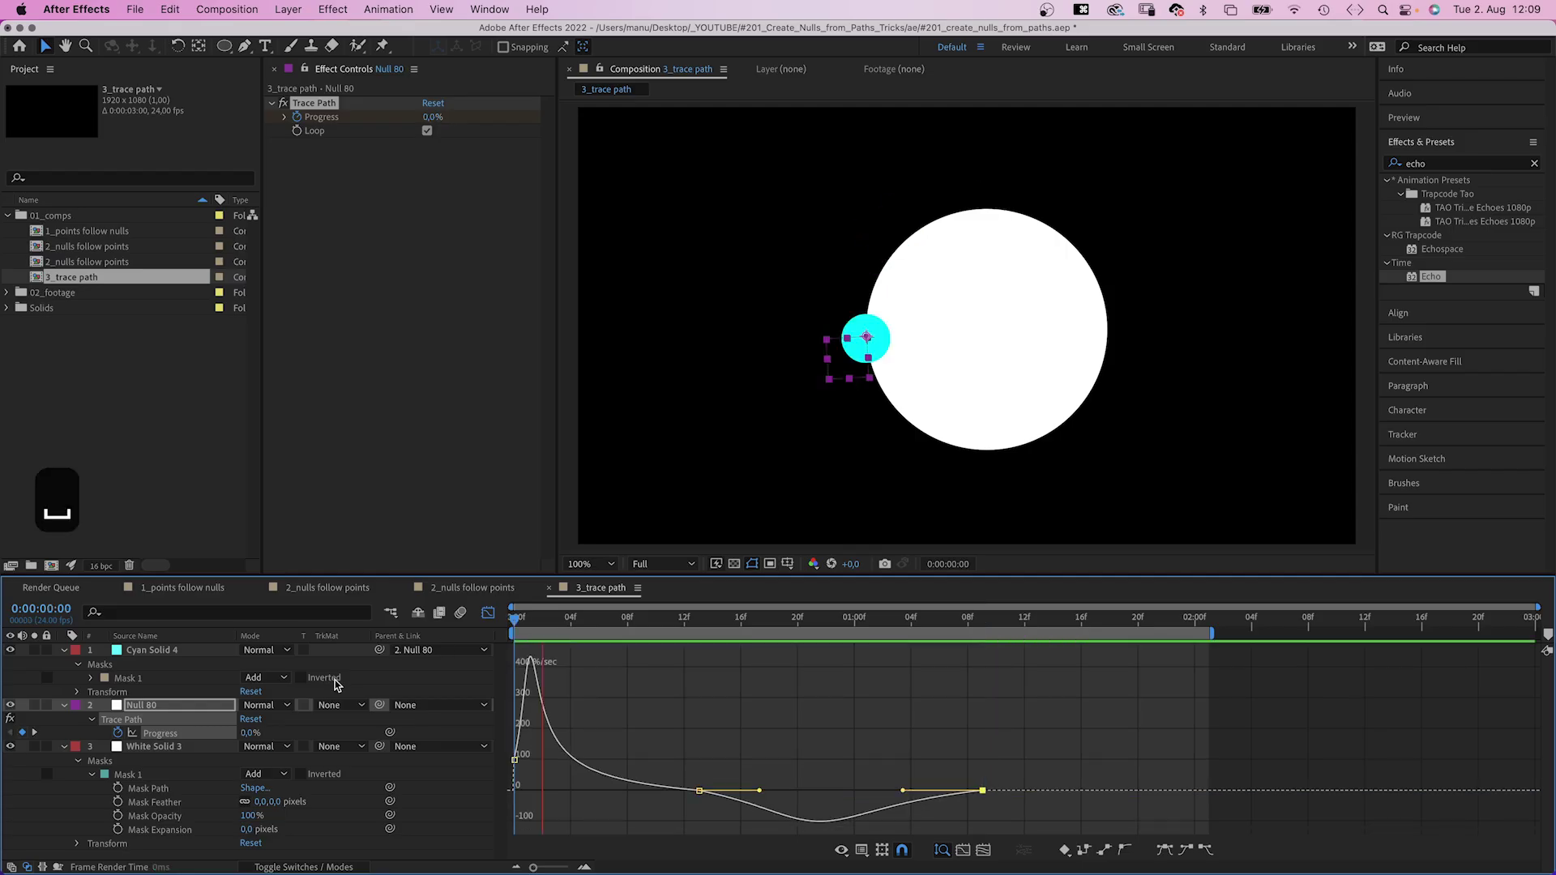
{"action": "key", "text": "space"}
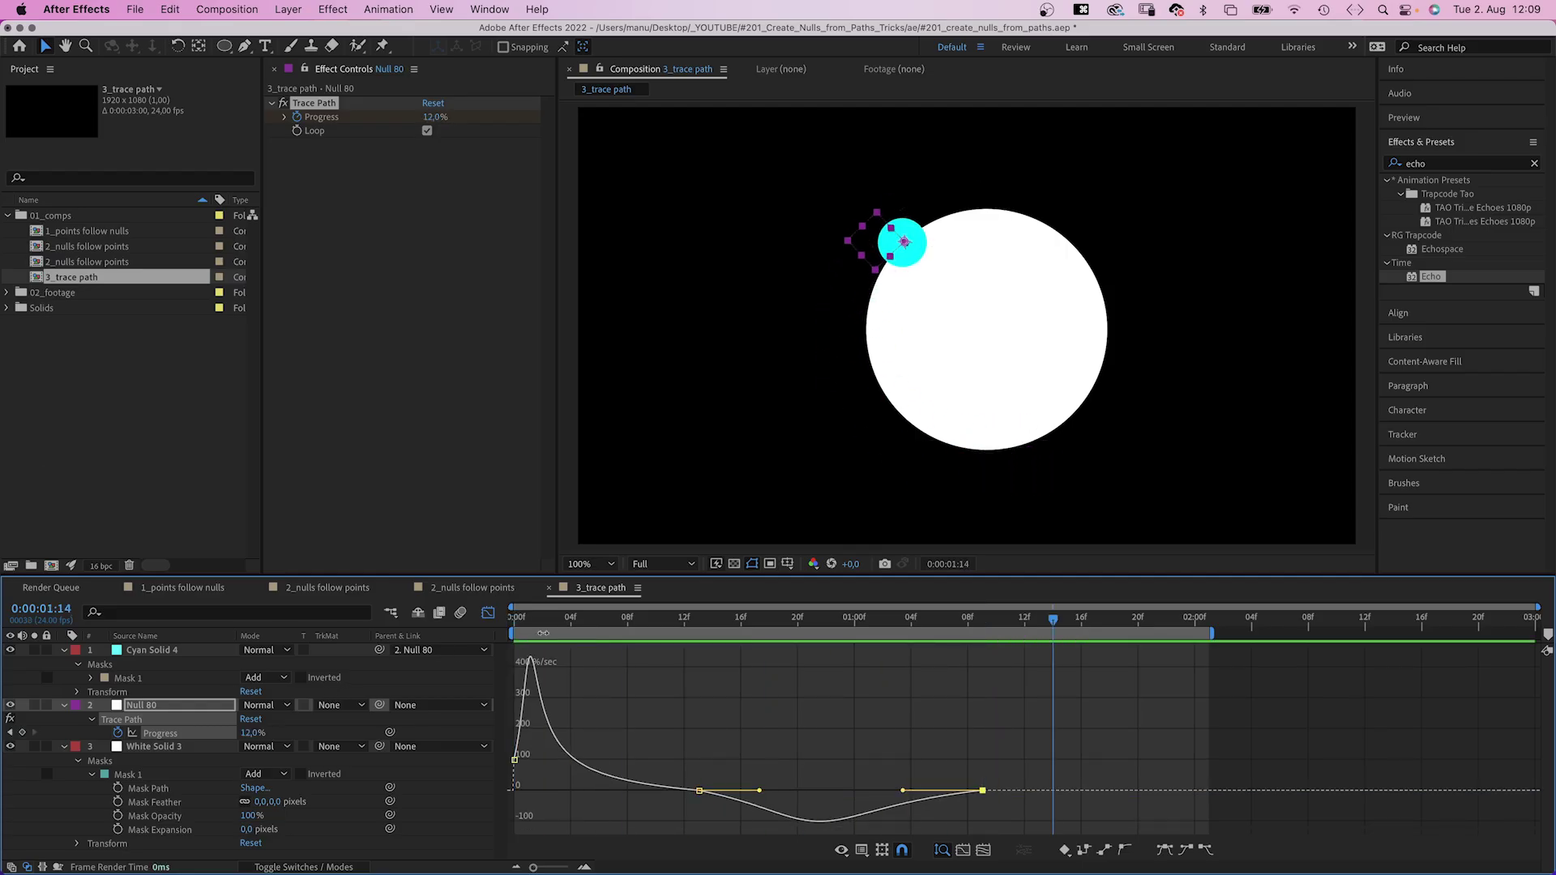
Duplicate Cyan Solid 4 and recolour the copy white as White Solid 4
{"action": "left_click", "coordinate": [488, 612]}
{"action": "left_click", "coordinate": [64, 650]}
{"action": "left_click", "coordinate": [151, 650]}
{"action": "key", "text": "super+d"}
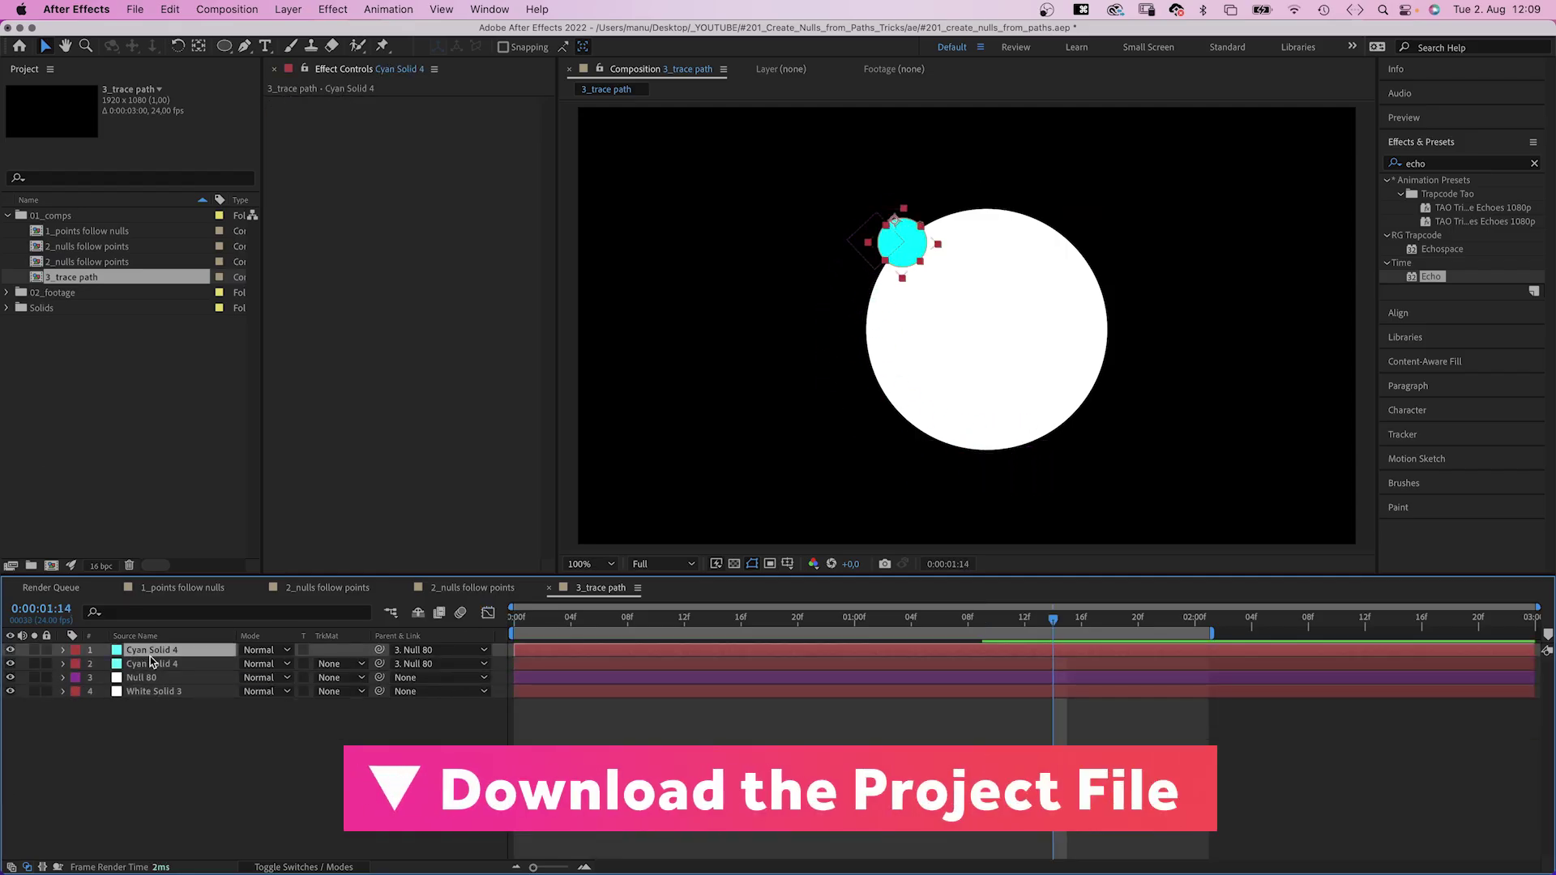
{"action": "key", "text": "super+shift+y"}
{"action": "left_click", "coordinate": [792, 441]}
{"action": "left_click", "coordinate": [613, 266]}
{"action": "left_click", "coordinate": [983, 267]}
{"action": "left_click", "coordinate": [933, 528]}
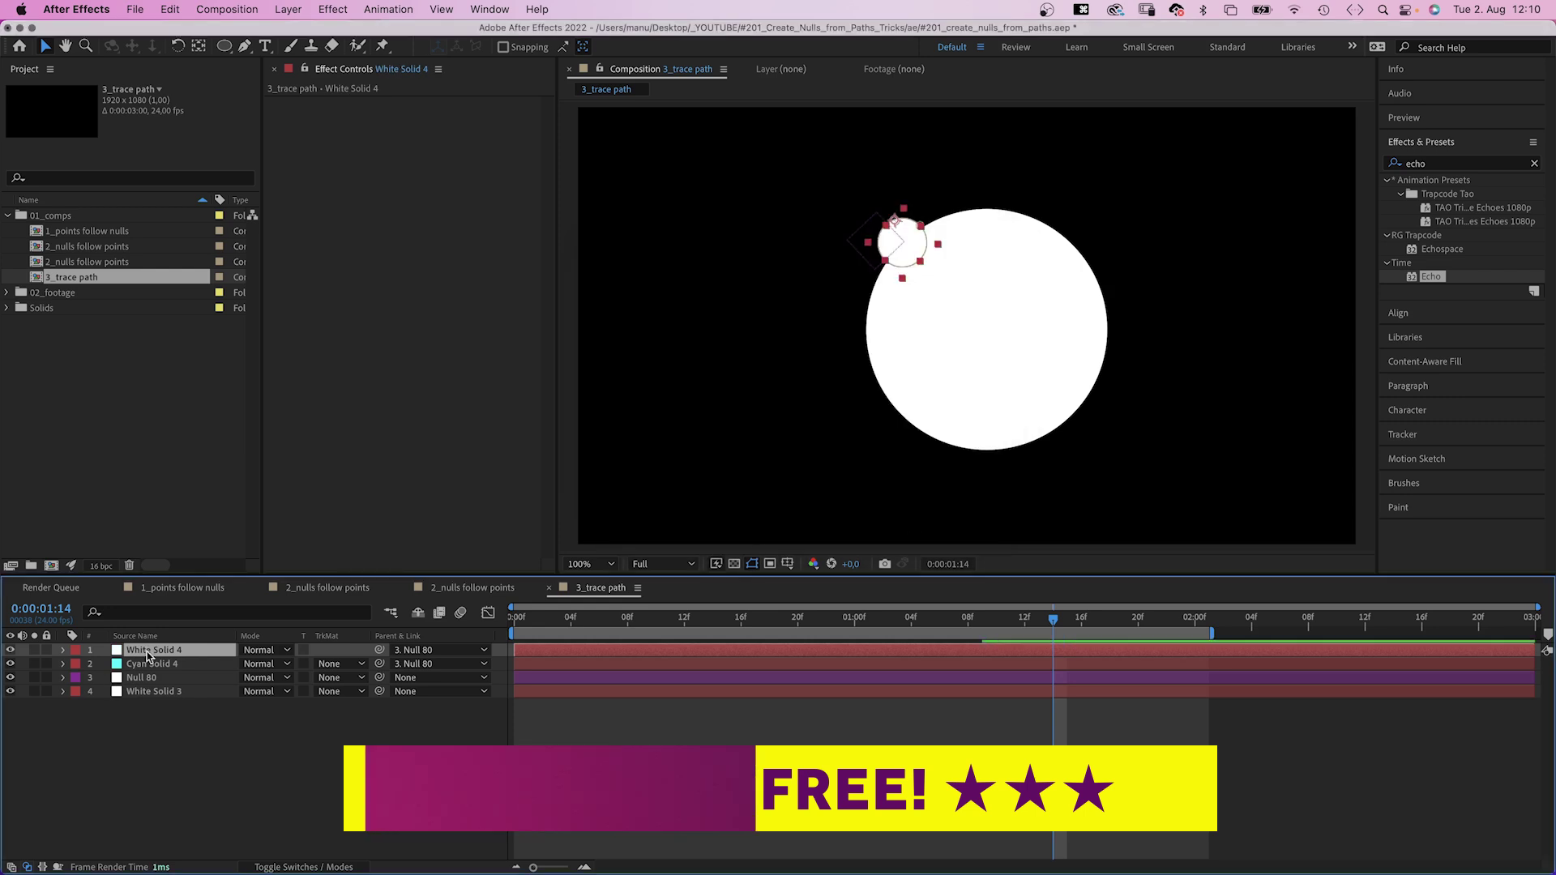
Move White Solid 4 below Null 80, expand its mask 29 px, and make it White Solid 3's Luma Inverted matte
{"action": "left_click_drag", "start_coordinate": [149, 651], "coordinate": [148, 685]}
{"action": "left_click", "coordinate": [64, 677]}
{"action": "left_click", "coordinate": [92, 705]}
{"action": "left_click_drag", "start_coordinate": [248, 761], "coordinate": [266, 766]}
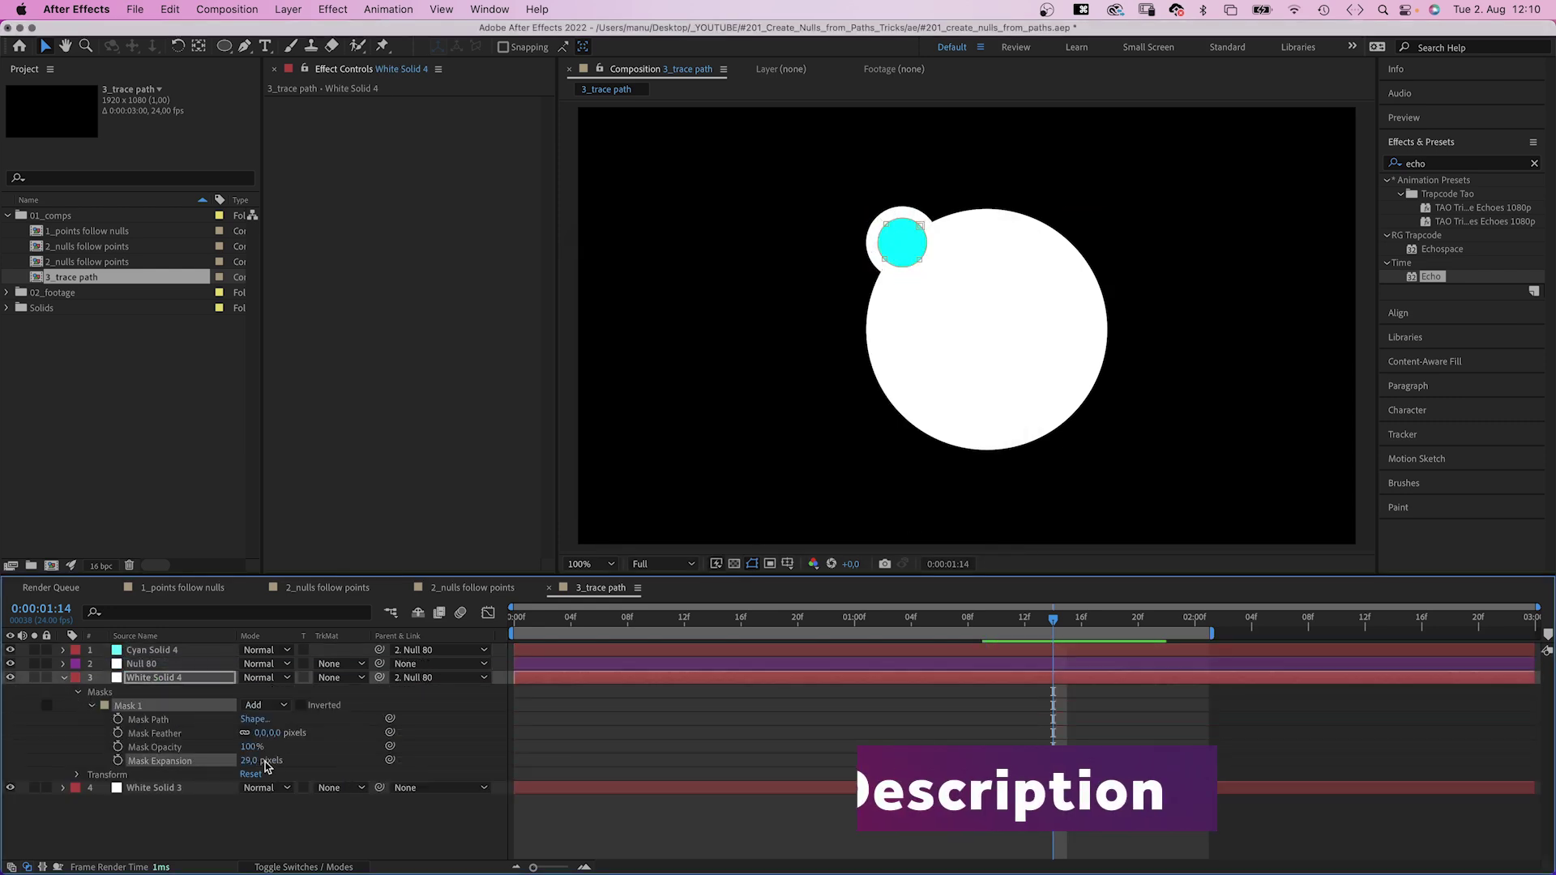
{"action": "left_click", "coordinate": [340, 787]}
{"action": "left_click", "coordinate": [381, 859]}
{"action": "key", "text": "space"}
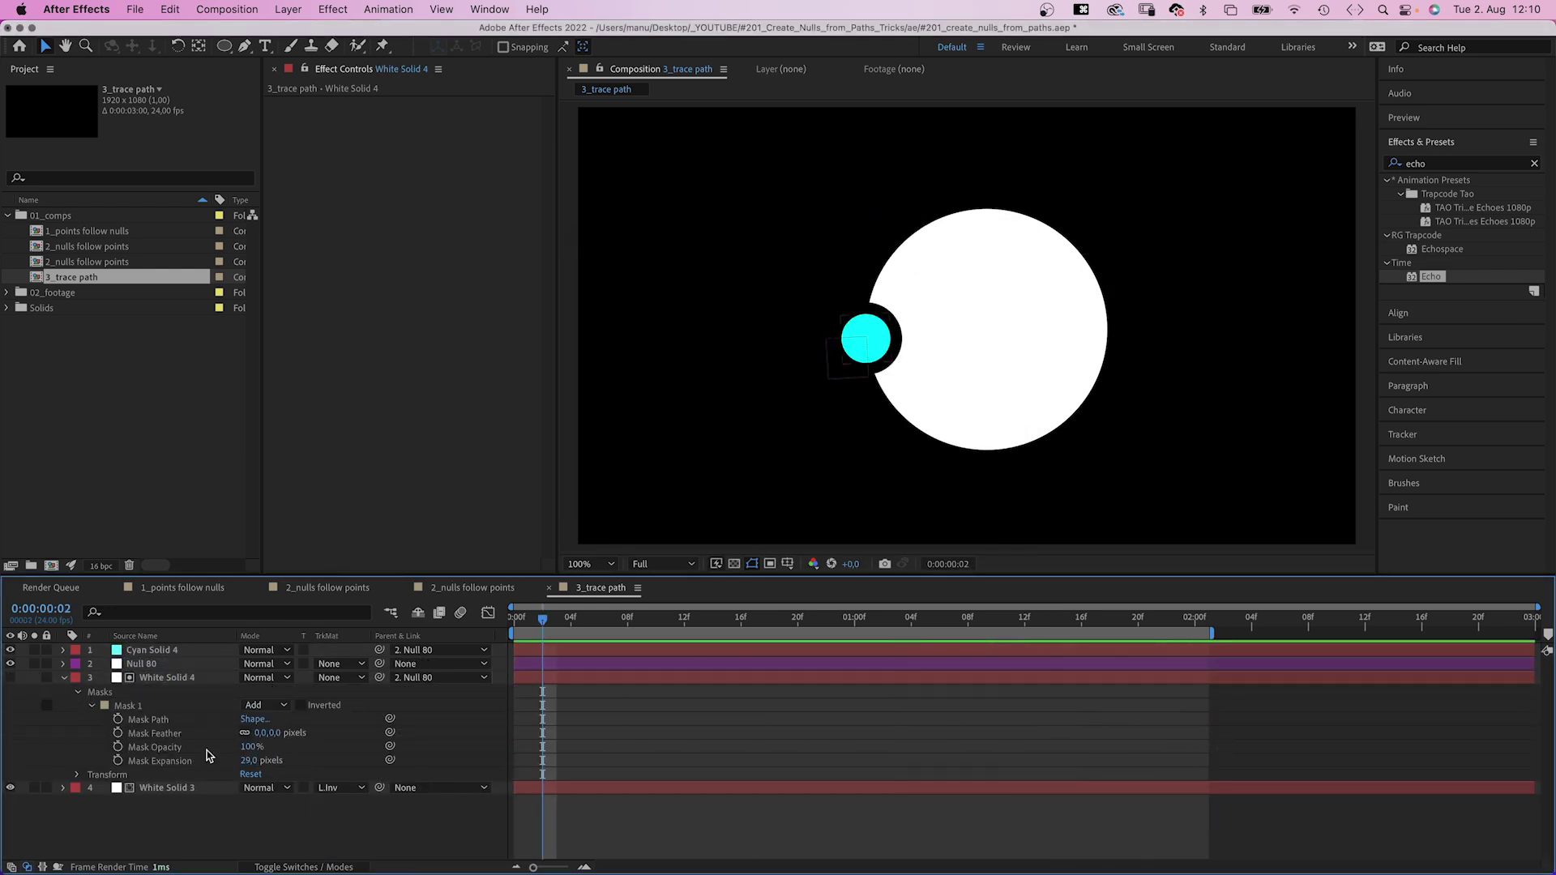
{"action": "left_click", "coordinate": [64, 678]}
{"action": "left_click", "coordinate": [166, 691]}
Set White Solid 3's second mask mode to Subtract
{"action": "key", "text": "m"}
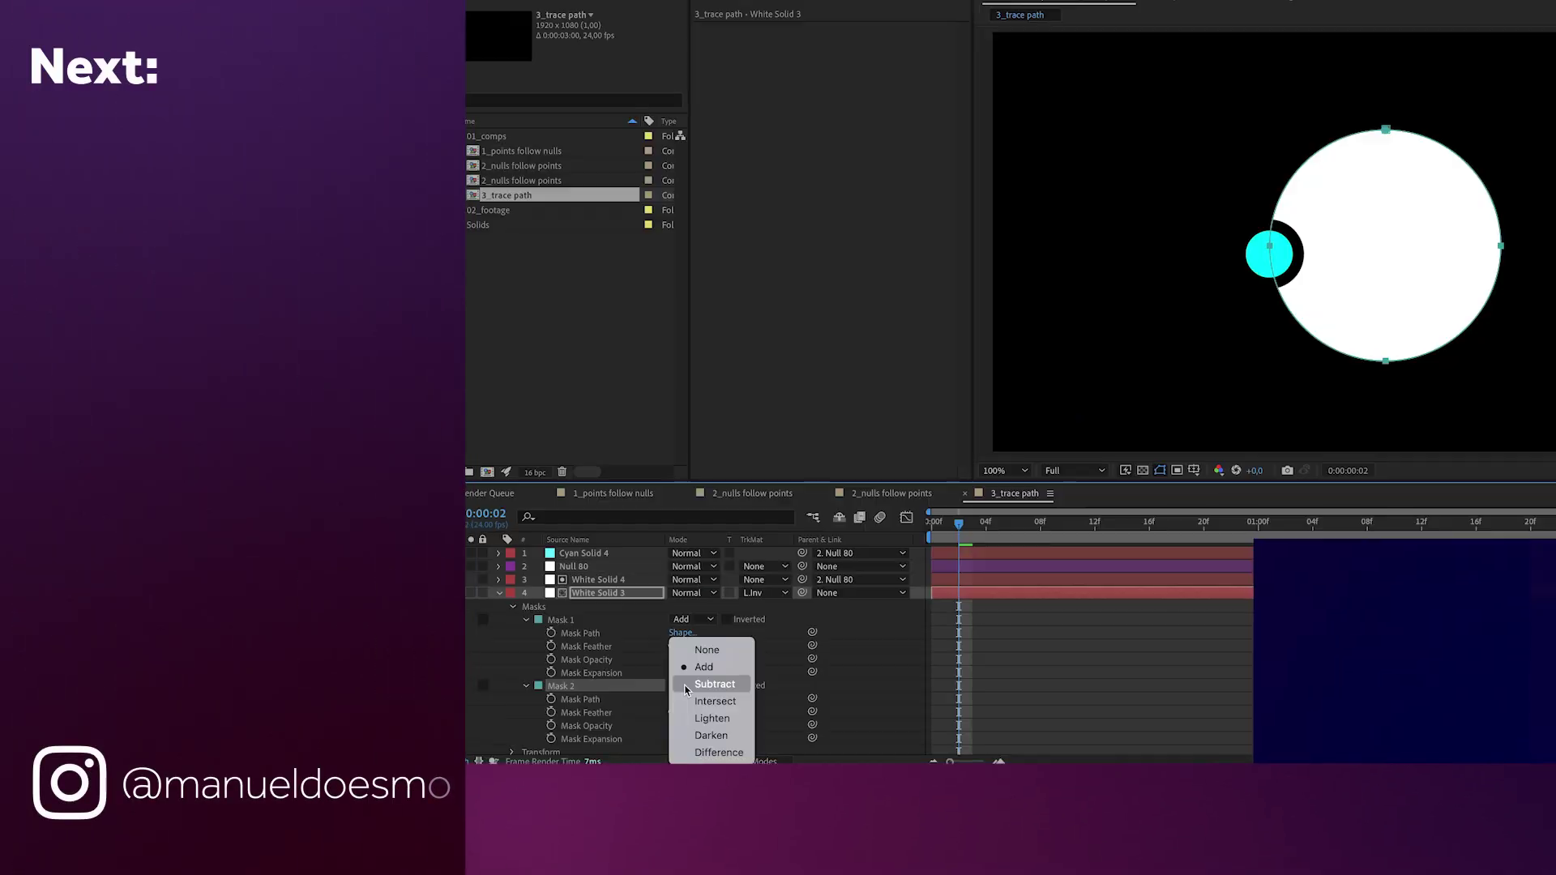
{"action": "left_click", "coordinate": [685, 689]}
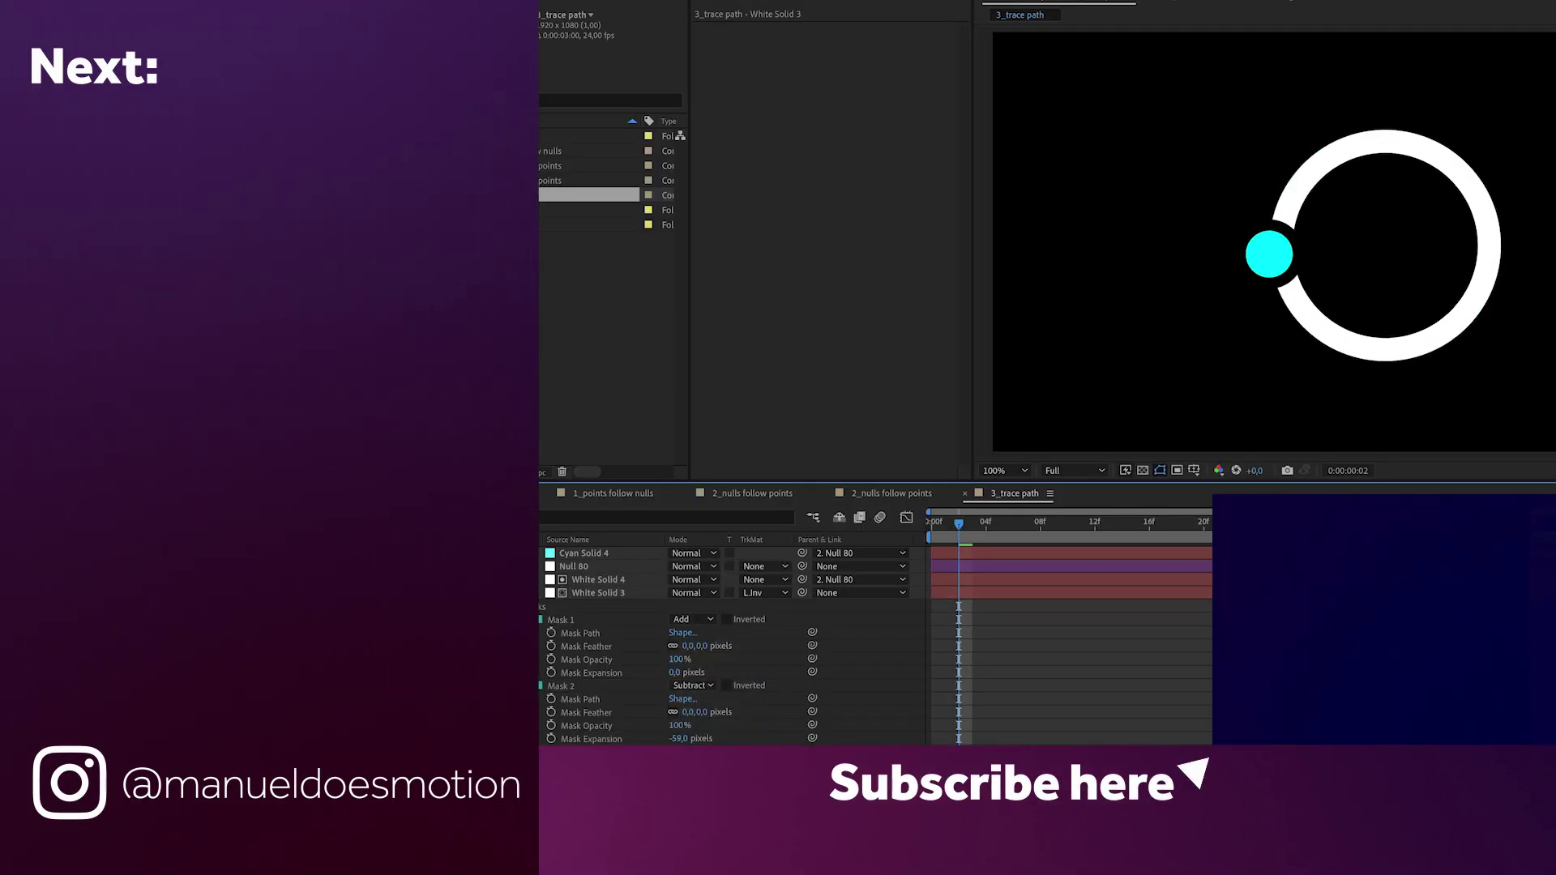